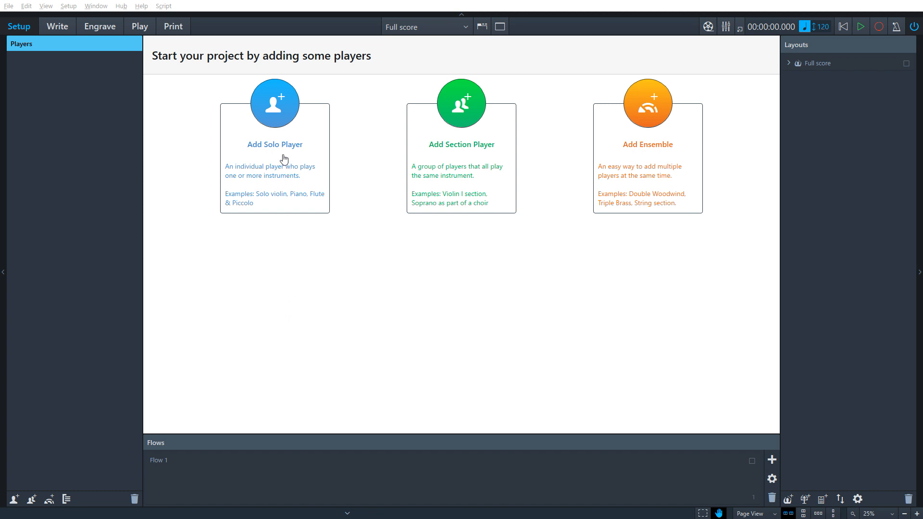
# - Add a solo player to the project and assign it the Lead singer instrument
pyautogui.click(273, 118)
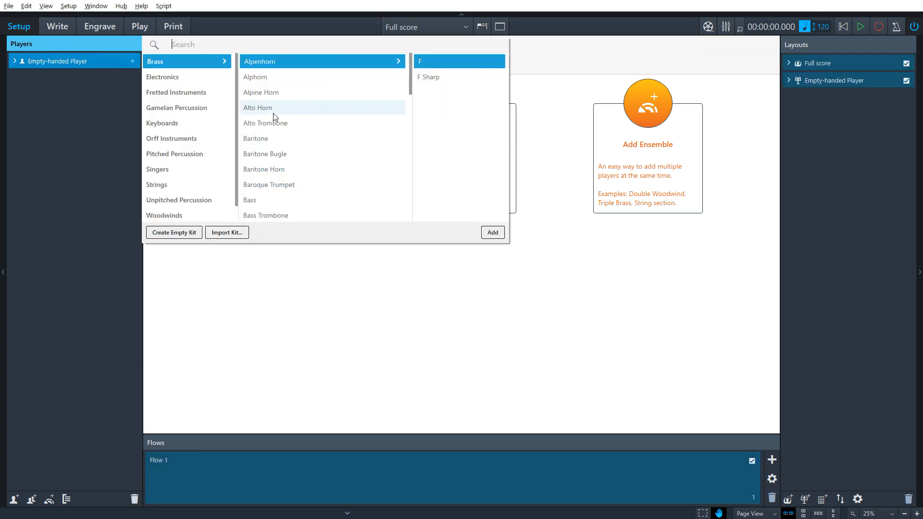
pyautogui.write('Lead')
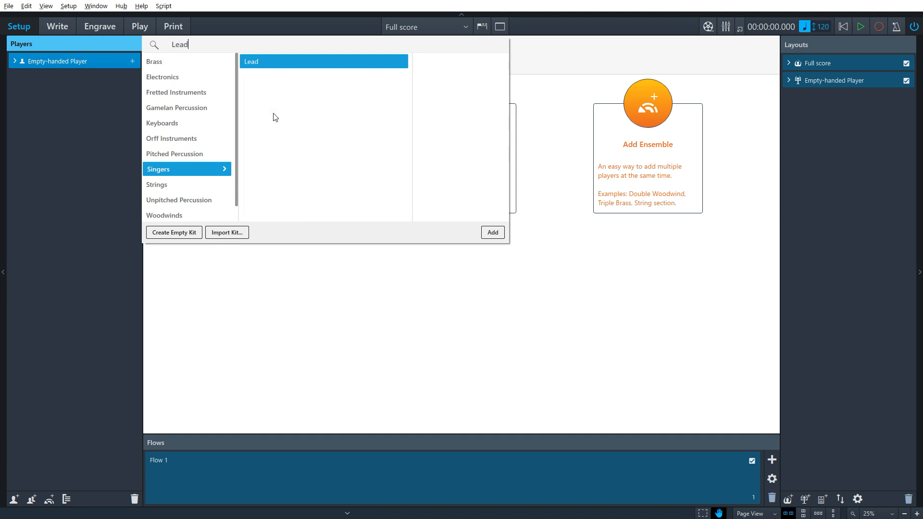
pyautogui.press('Return')
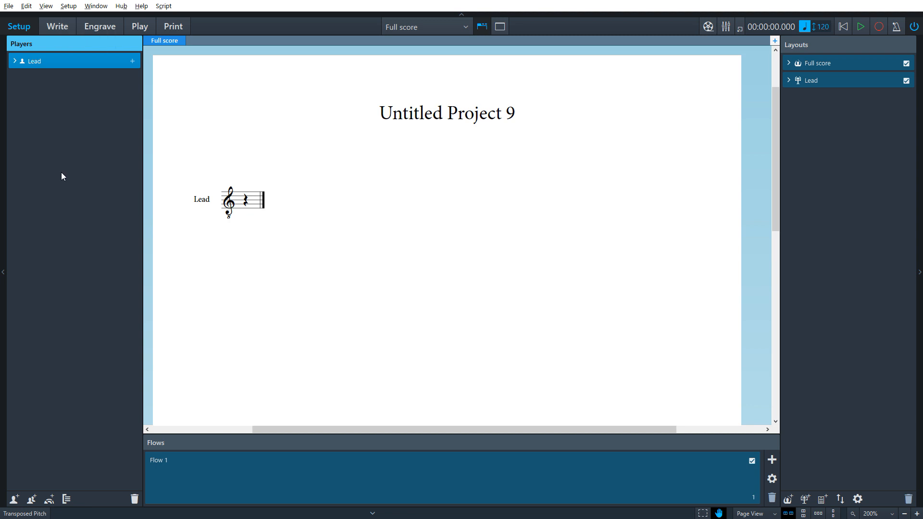
# - Switch to Write mode and enlarge the score area by hiding the note input panel and the main toolbar
pyautogui.hotkey('ctrl', '2')
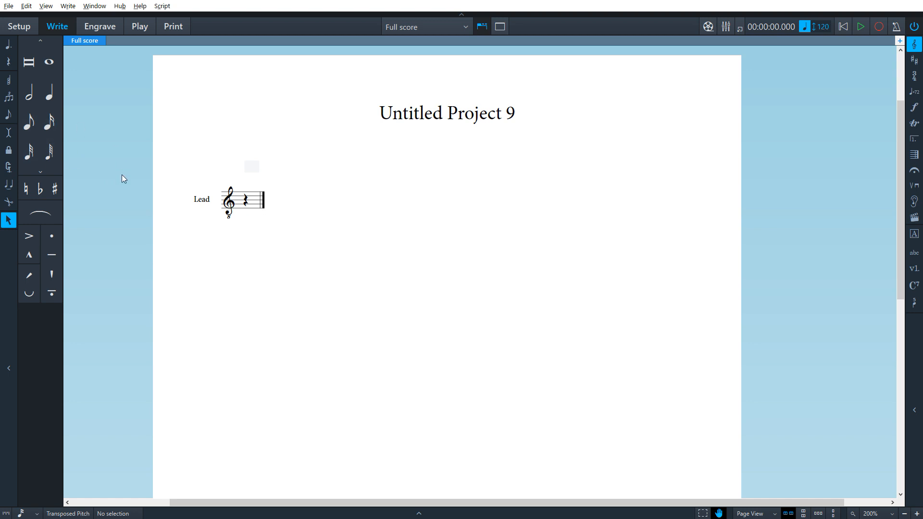
pyautogui.hotkey('ctrl', '7')
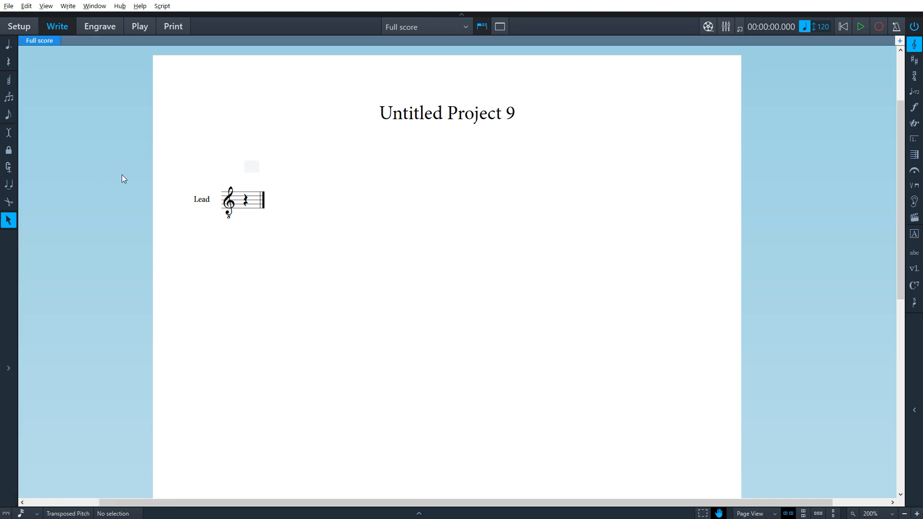
pyautogui.hotkey('ctrl', '7')
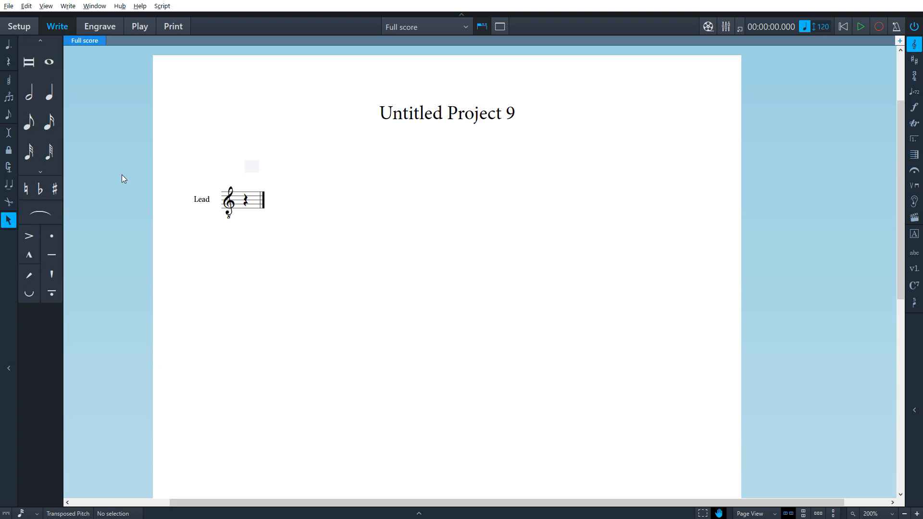
pyautogui.hotkey('ctrl', '7')
pyautogui.hotkey('ctrl', '9')
pyautogui.hotkey('ctrl', '9')
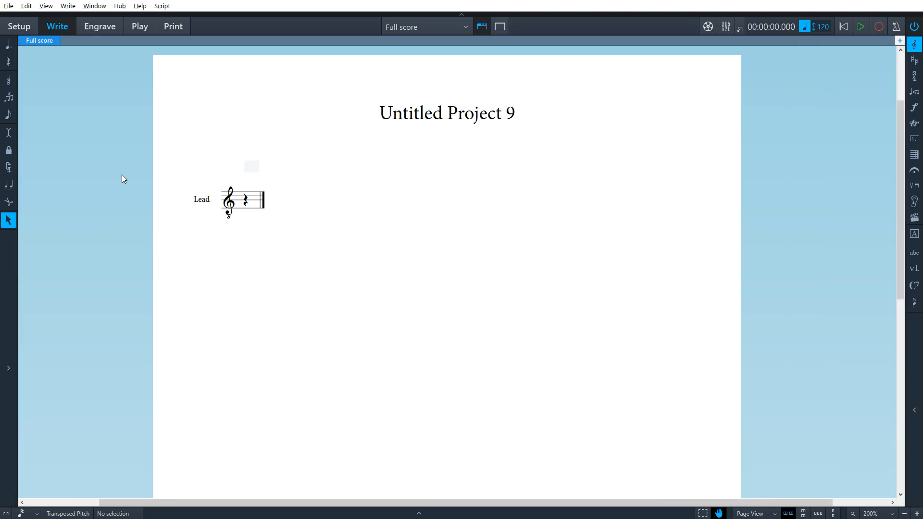
pyautogui.hotkey('ctrl', '6')
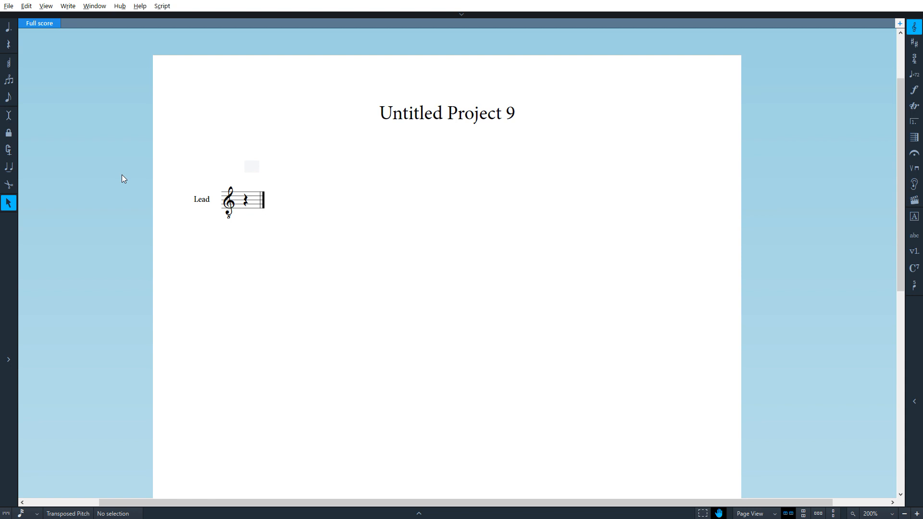
pyautogui.hotkey('ctrl', '8')
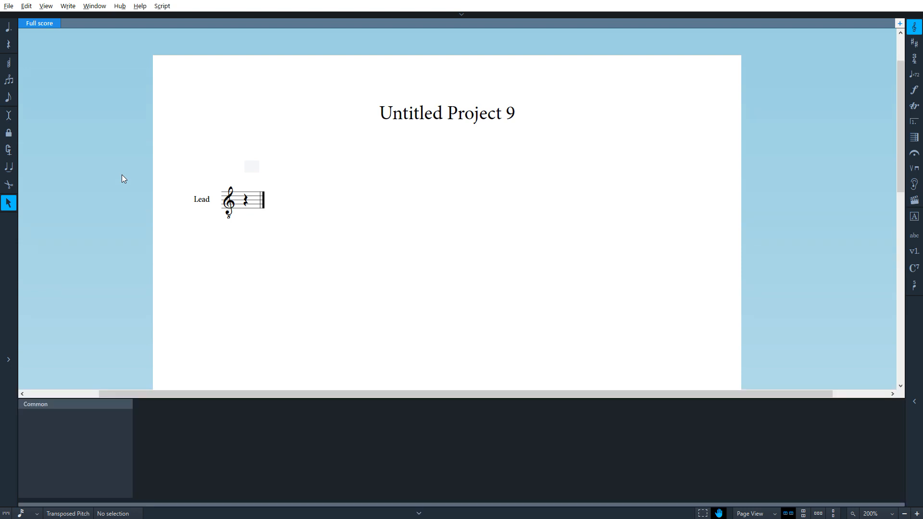
pyautogui.hotkey('ctrl', '8')
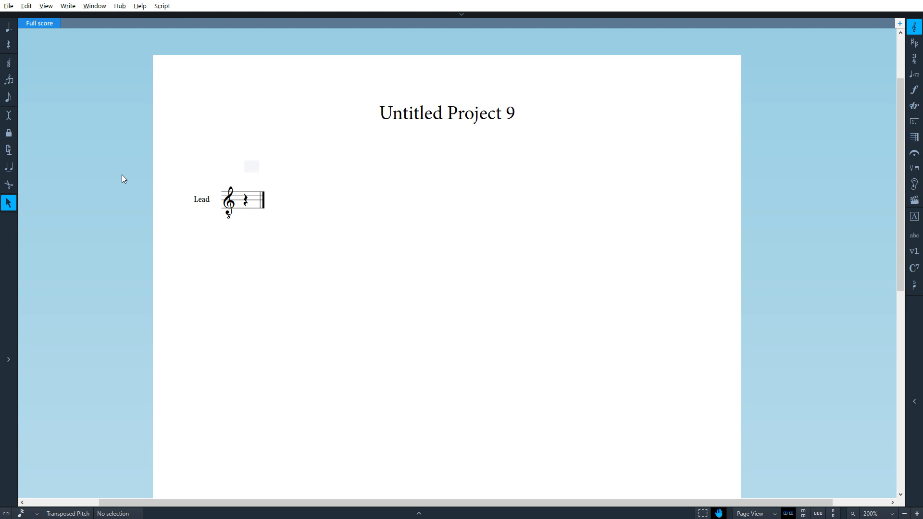
# - Compare galley and page view, switch from the full score to the Lead part layout, and show it in galley view
pyautogui.hotkey('ctrl', 'alt', '2')
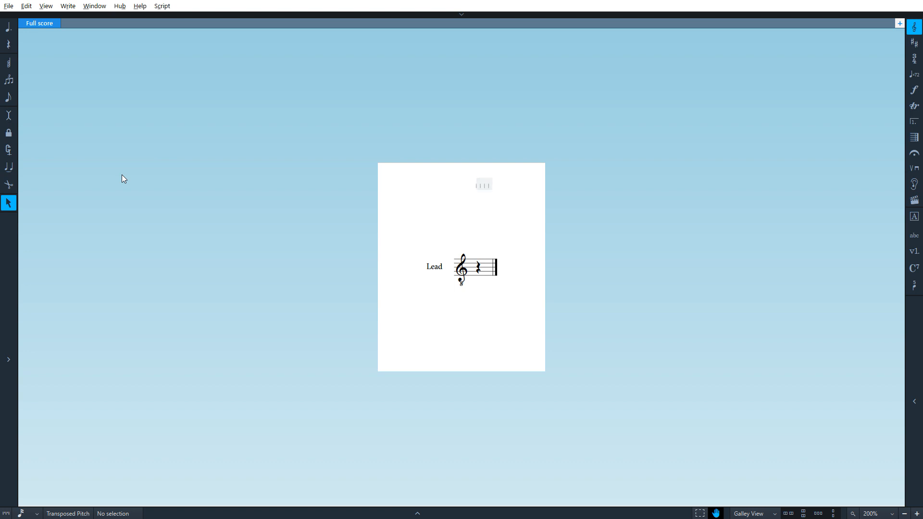
pyautogui.hotkey('ctrl', 'alt', '1')
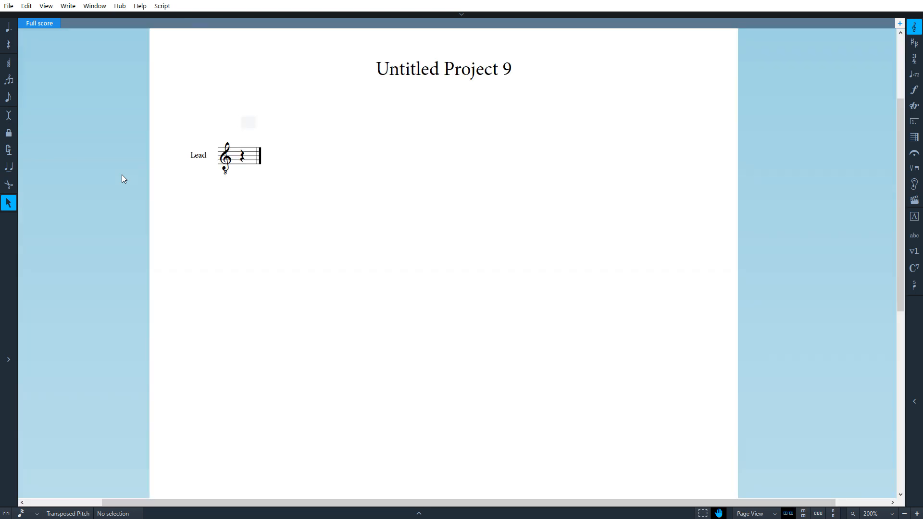
pyautogui.hotkey('ctrl', 'alt', '2')
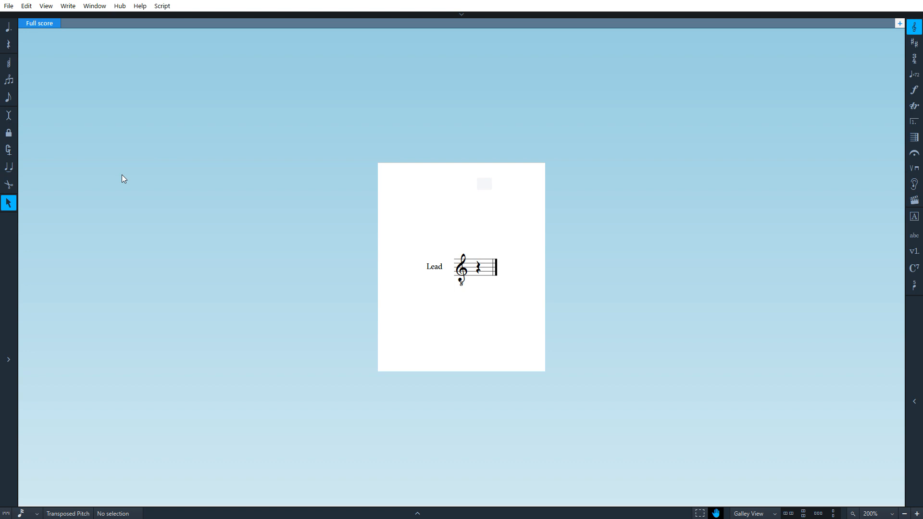
pyautogui.press('w')
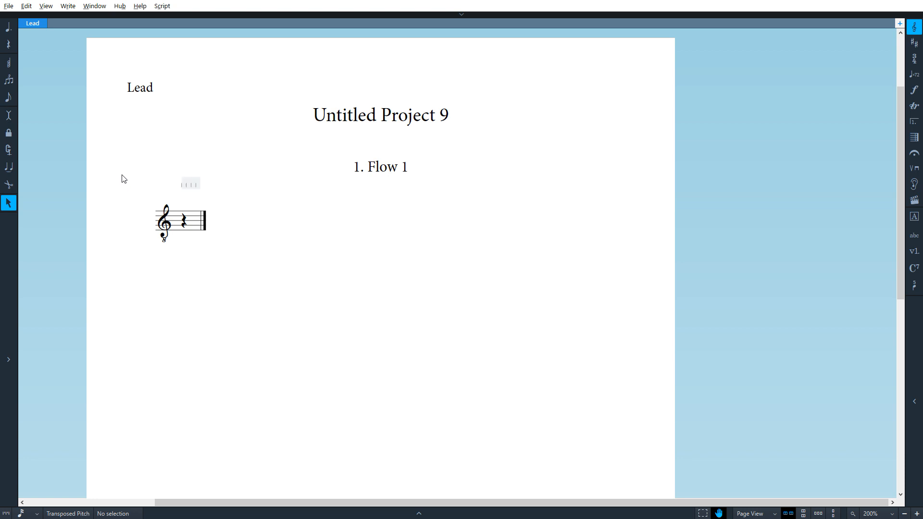
pyautogui.press('w')
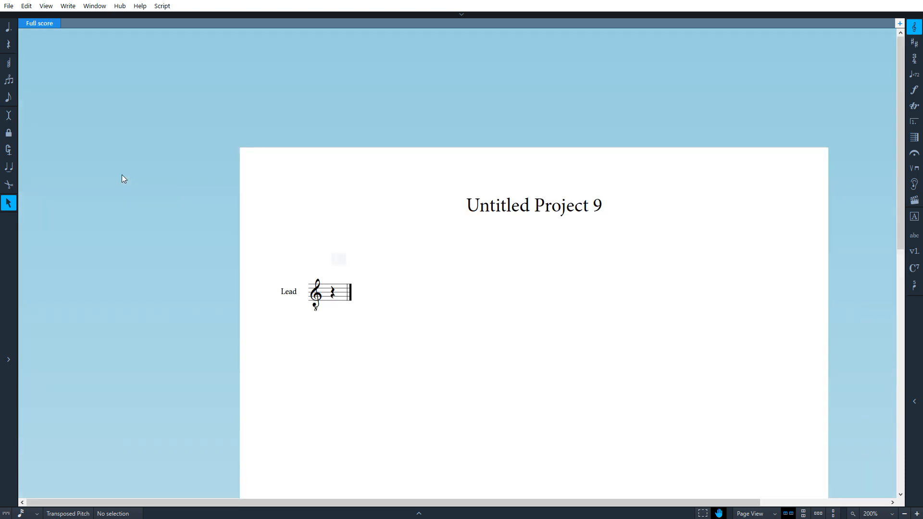
pyautogui.press('w')
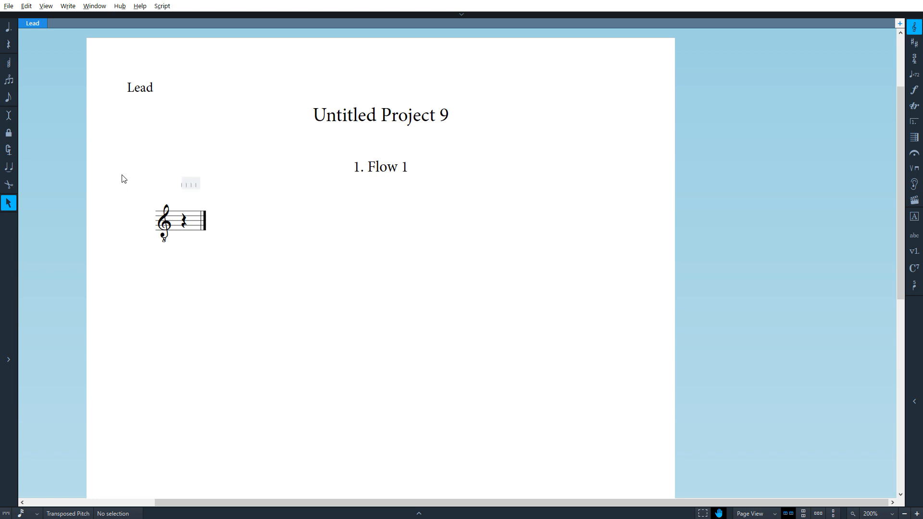
pyautogui.hotkey('ctrl', 'alt', '2')
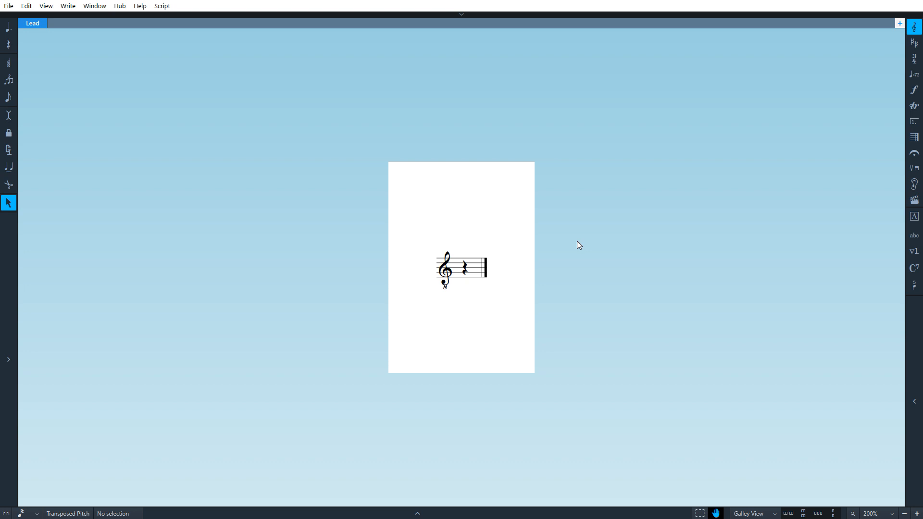
# - Insert a 4/4 time signature at the rest at the start of the Lead part
pyautogui.click(465, 269)
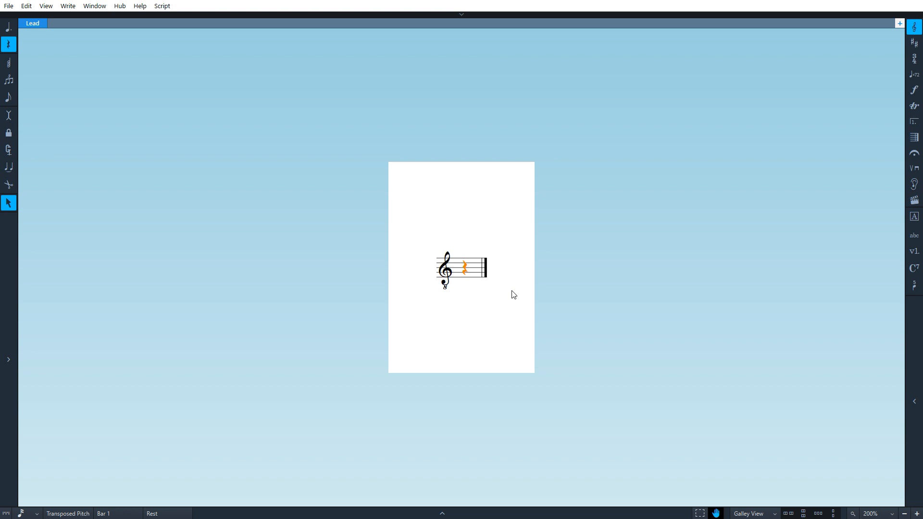
pyautogui.hotkey('shift', 'm')
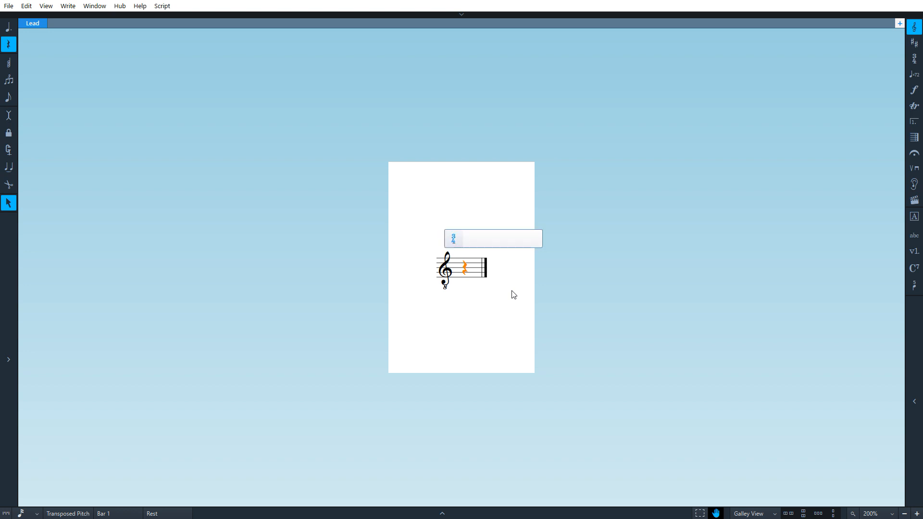
pyautogui.write('4/4')
pyautogui.press('Return')
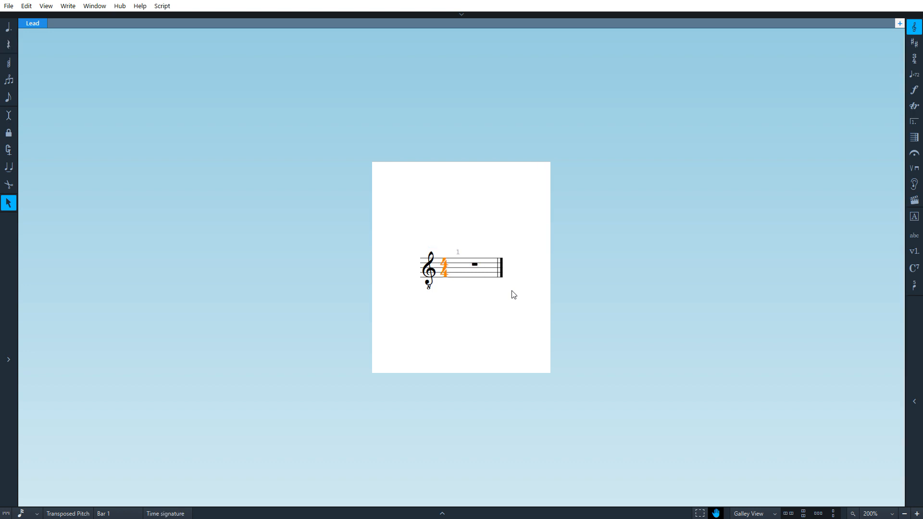
# - Add a D major key signature at the first bar of the Lead part
pyautogui.click(474, 265)
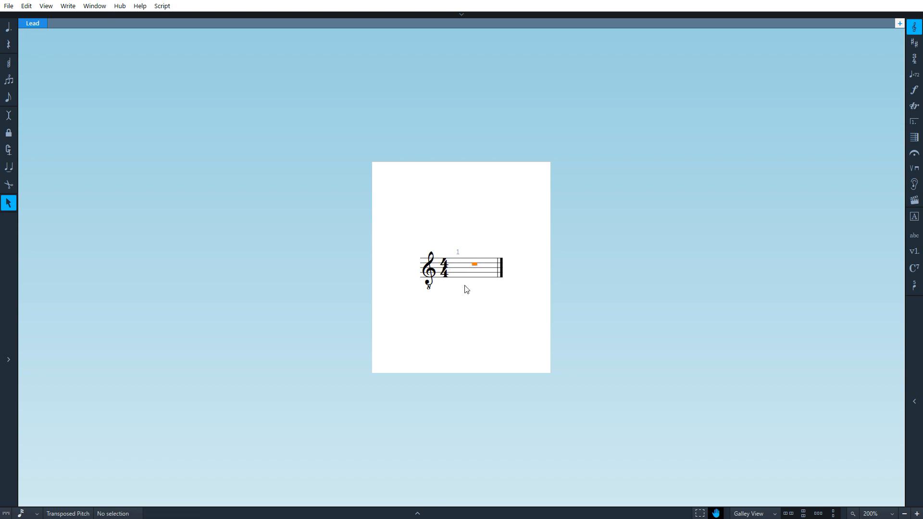
pyautogui.hotkey('shift', 'k')
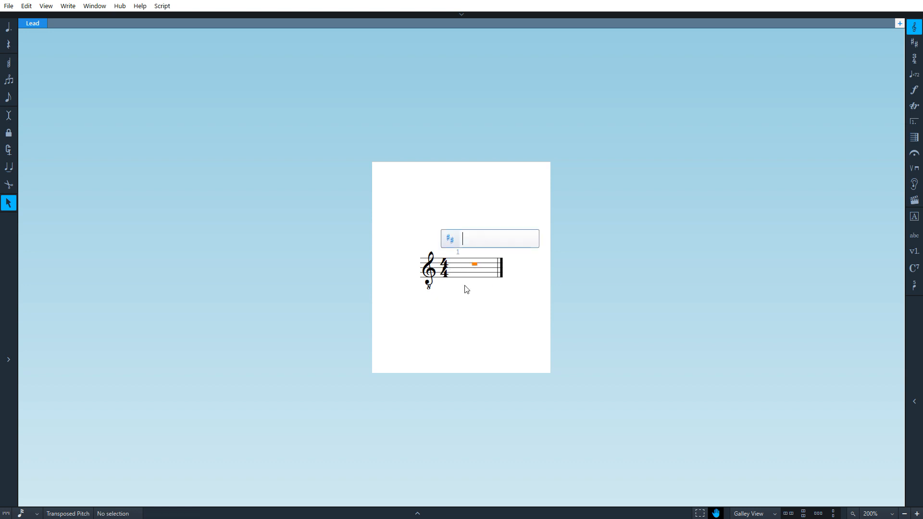
pyautogui.write('D')
pyautogui.press('Return')
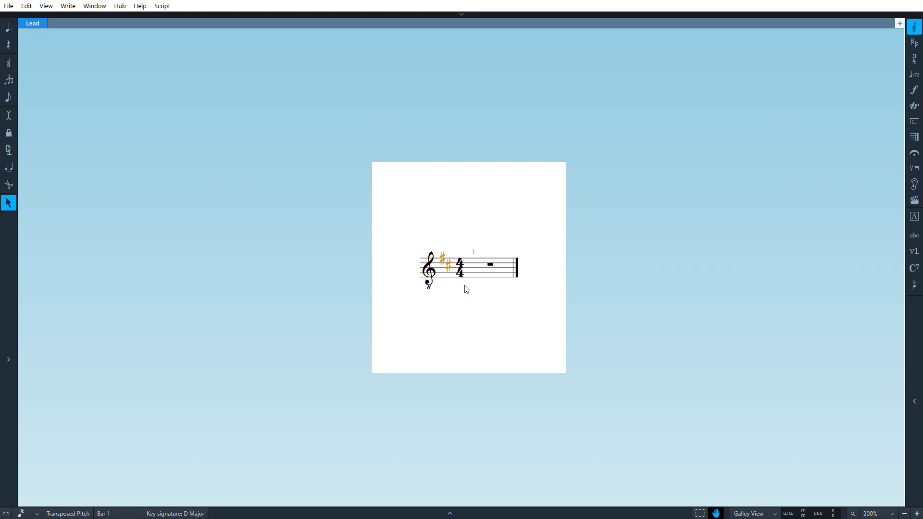
# - Add 30 bars to the flow
pyautogui.hotkey('shift', 'b')
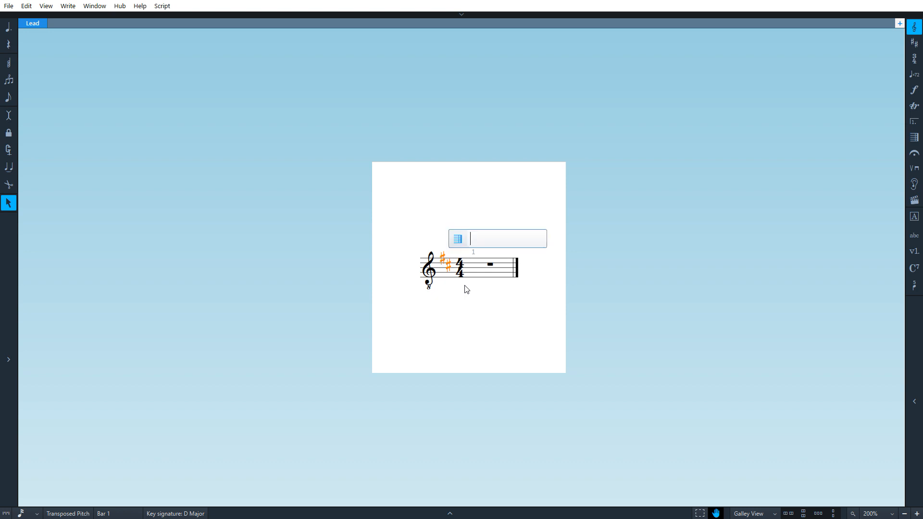
pyautogui.write('30')
pyautogui.press('Return')
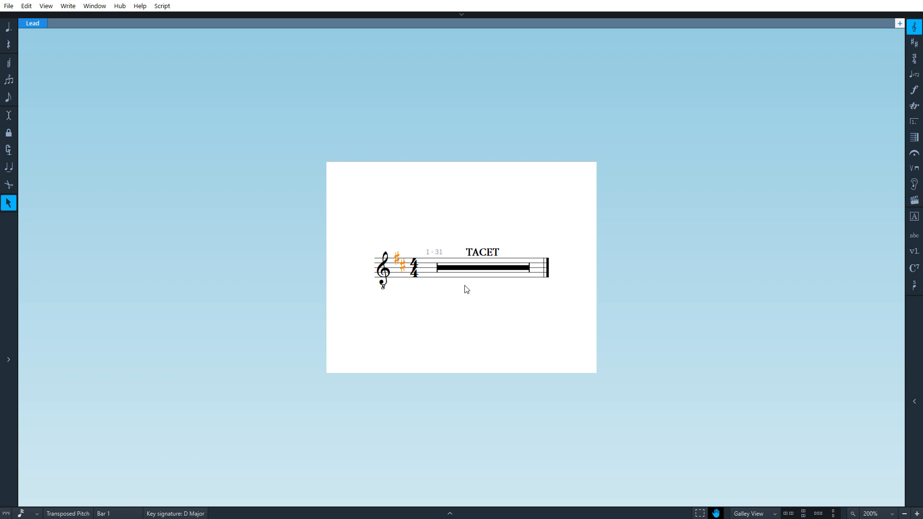
# - Examine the flow settings in the Lead part's layout options
pyautogui.hotkey('ctrl', 'shift', 'l')
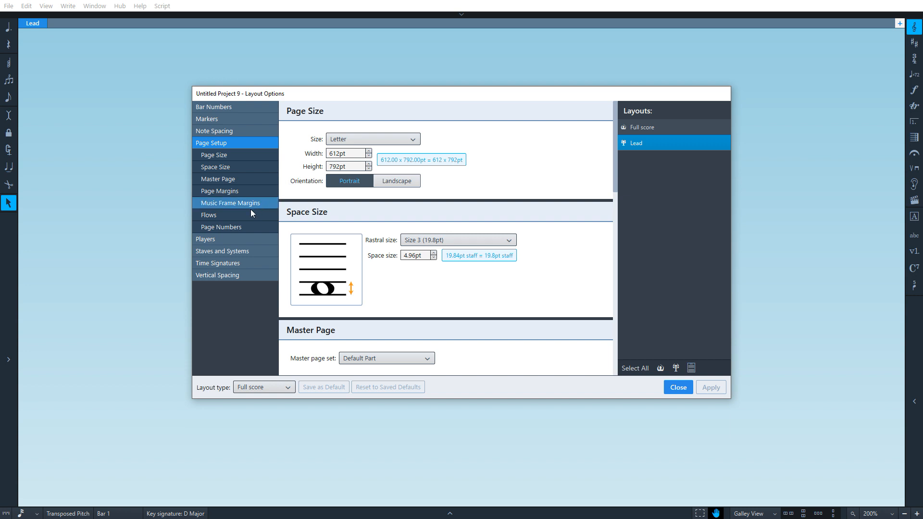
pyautogui.click(215, 215)
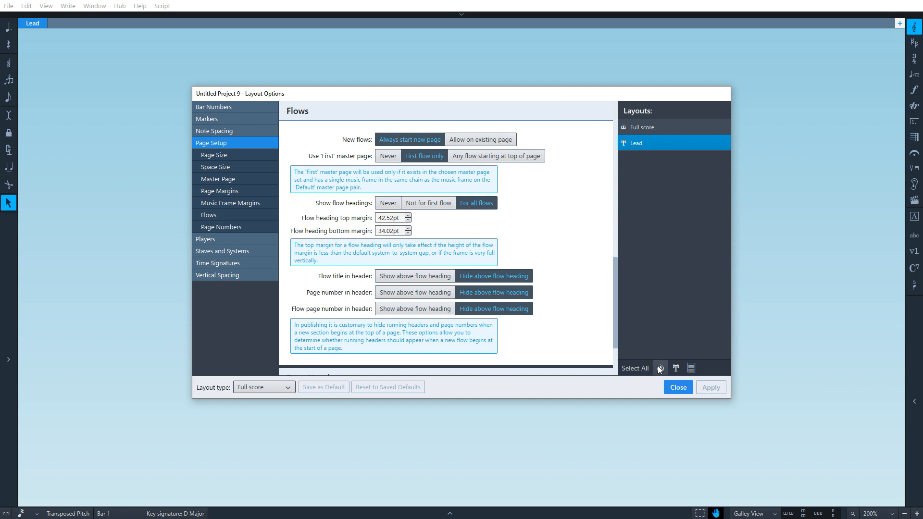
pyautogui.click(679, 389)
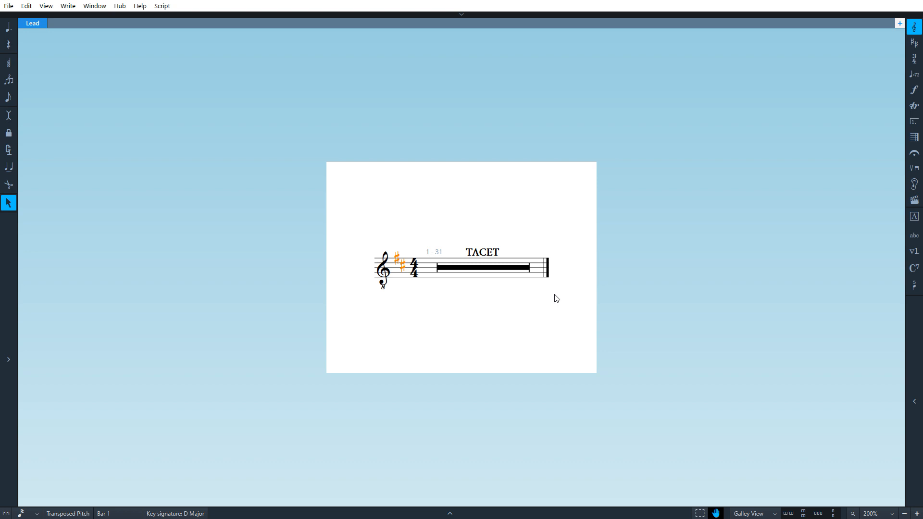
# - Show the Lead part in page view and set its layout options to never show flow headings
pyautogui.hotkey('ctrl', 'alt', '1')
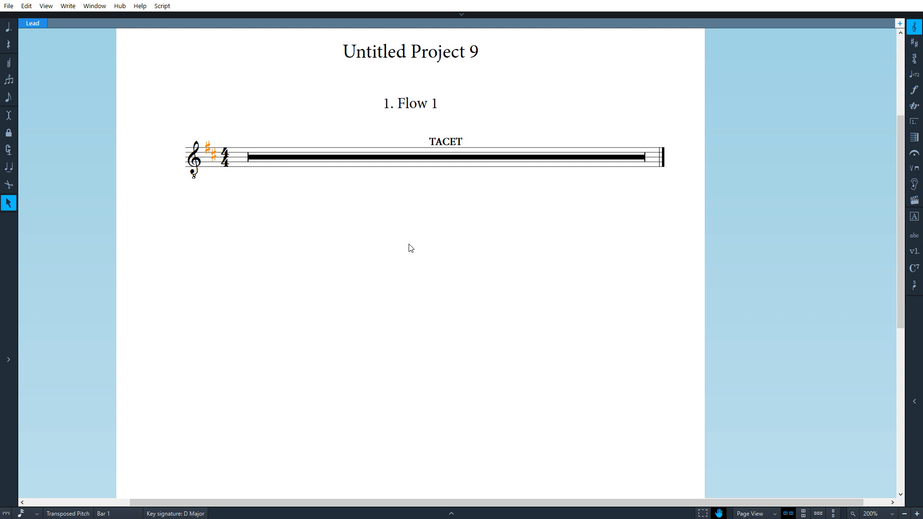
pyautogui.hotkey('ctrl', 'shift', 'l')
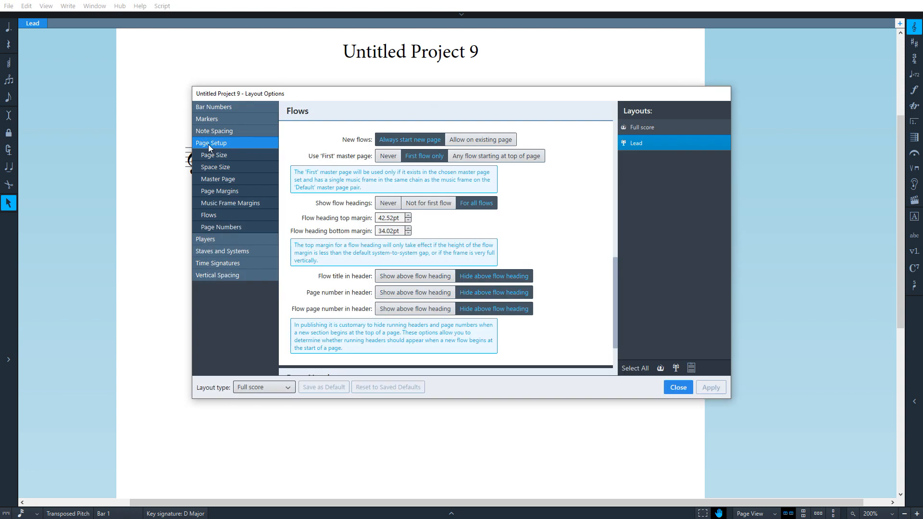
pyautogui.click(389, 203)
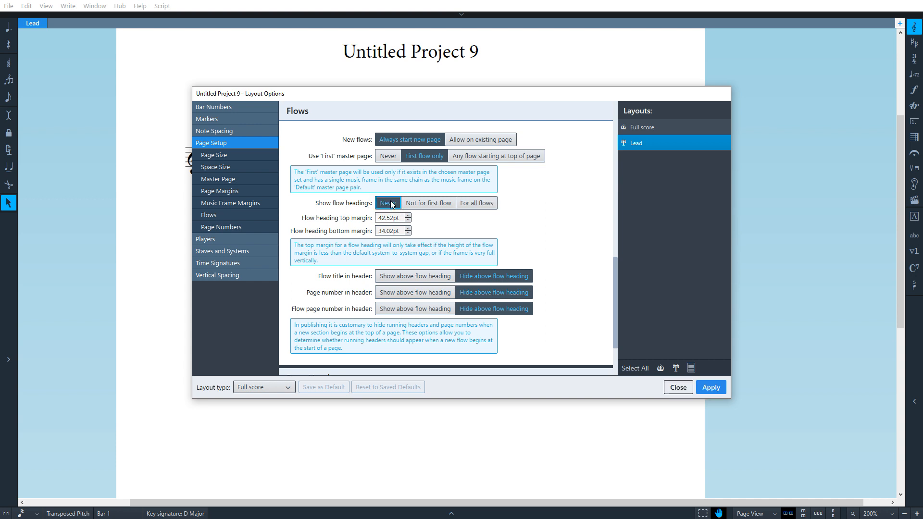
pyautogui.click(709, 388)
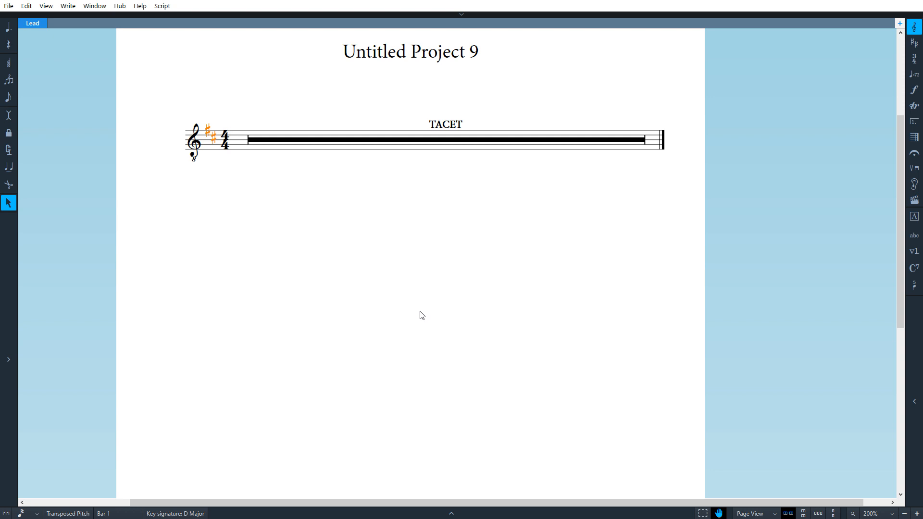
# - Set bar rest consolidation to None in the Lead part's layout options and apply it
pyautogui.hotkey('ctrl', 'shift', 'l')
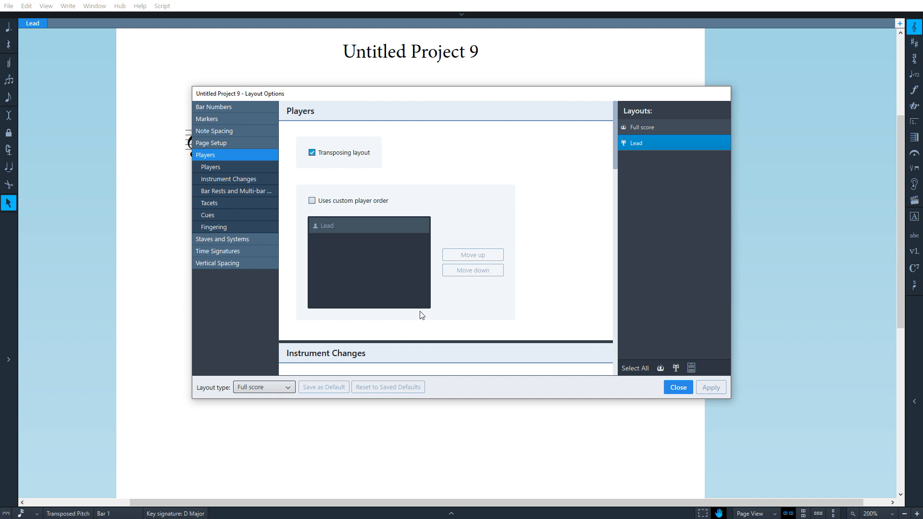
pyautogui.click(226, 191)
pyautogui.moveTo(297, 94); pyautogui.dragTo(300, 180)
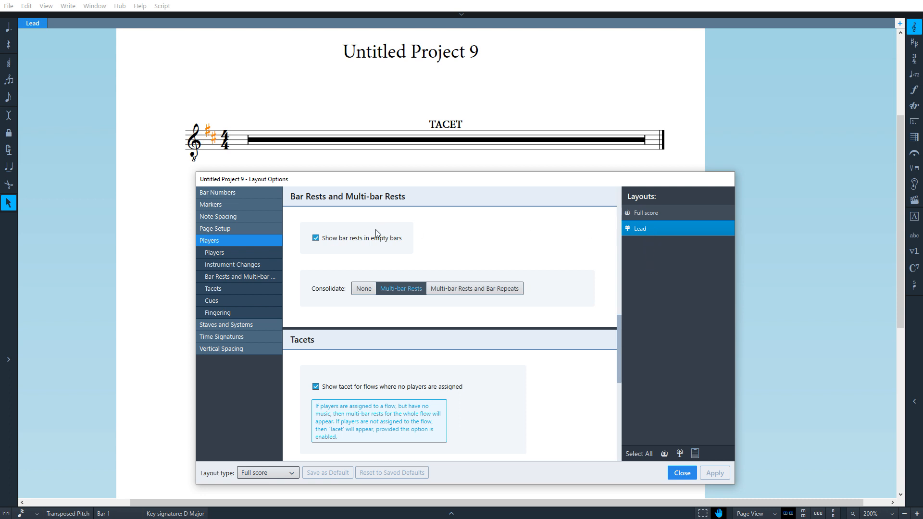
pyautogui.click(363, 288)
pyautogui.click(714, 473)
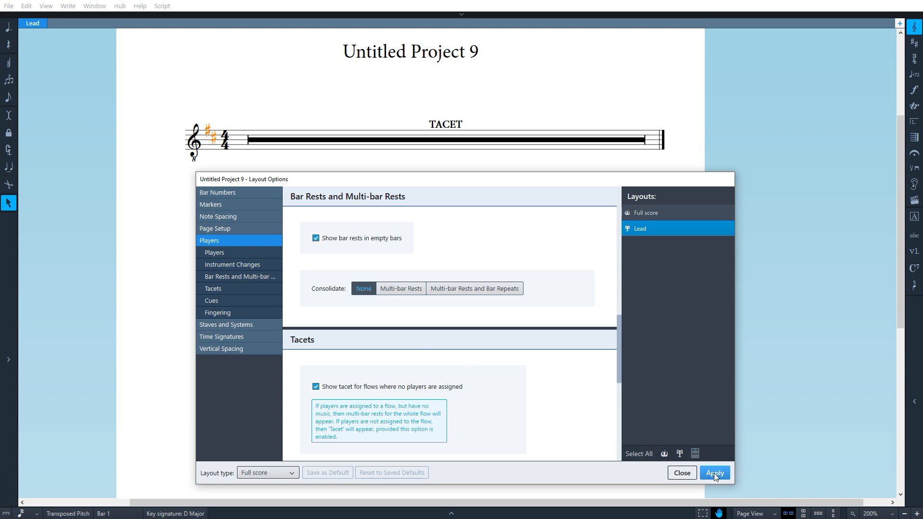
# - Set the project's title to "Crown Him With Many Crowns" in the project information
pyautogui.click(686, 474)
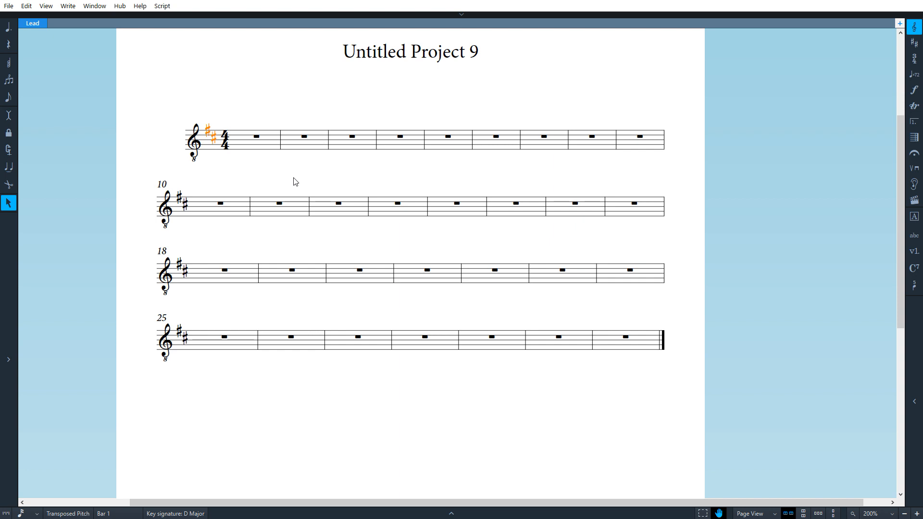
pyautogui.click(10, 7)
pyautogui.click(42, 162)
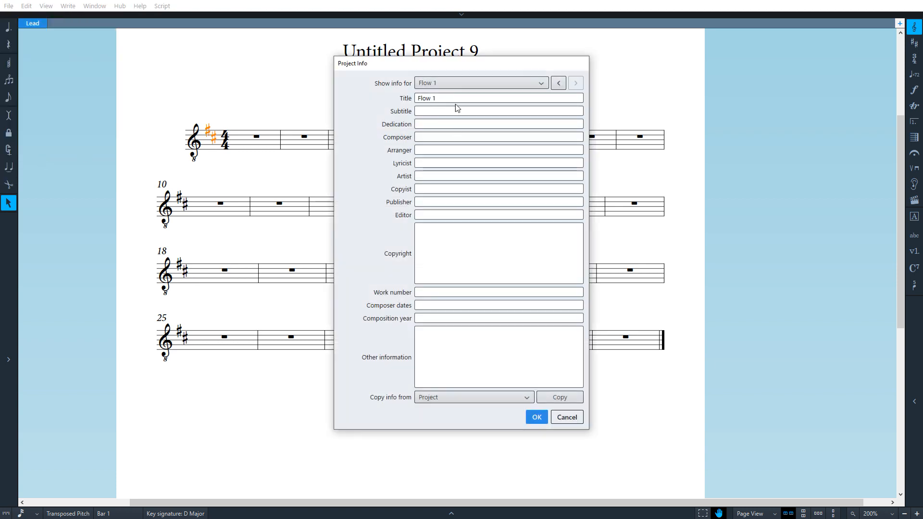
pyautogui.click(457, 87)
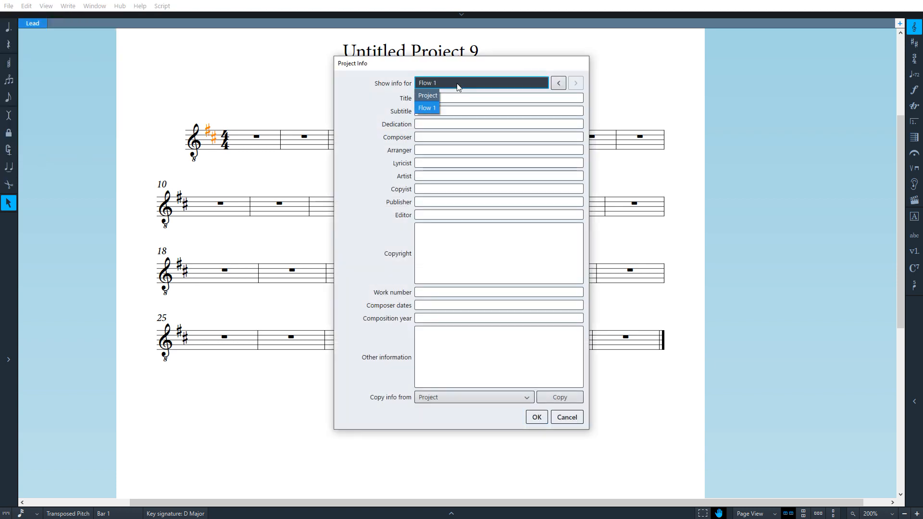
pyautogui.click(429, 96)
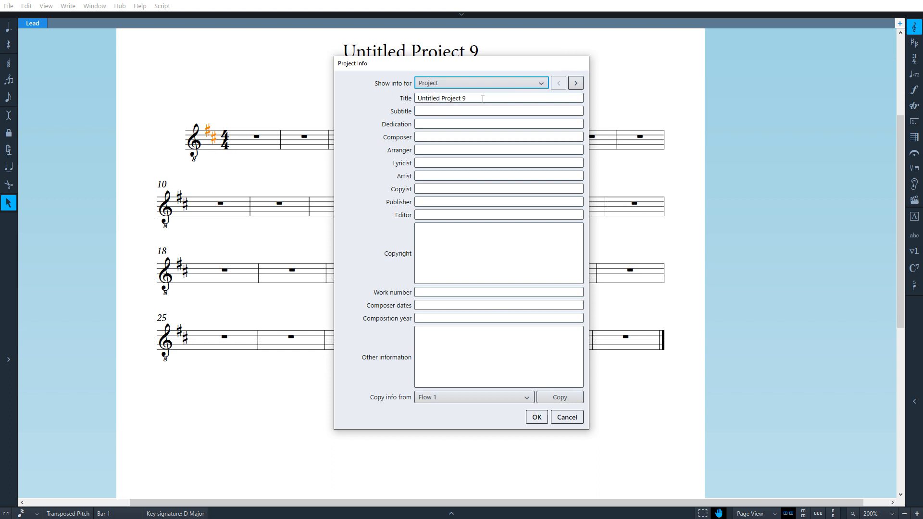
pyautogui.moveTo(473, 98); pyautogui.dragTo(418, 100)
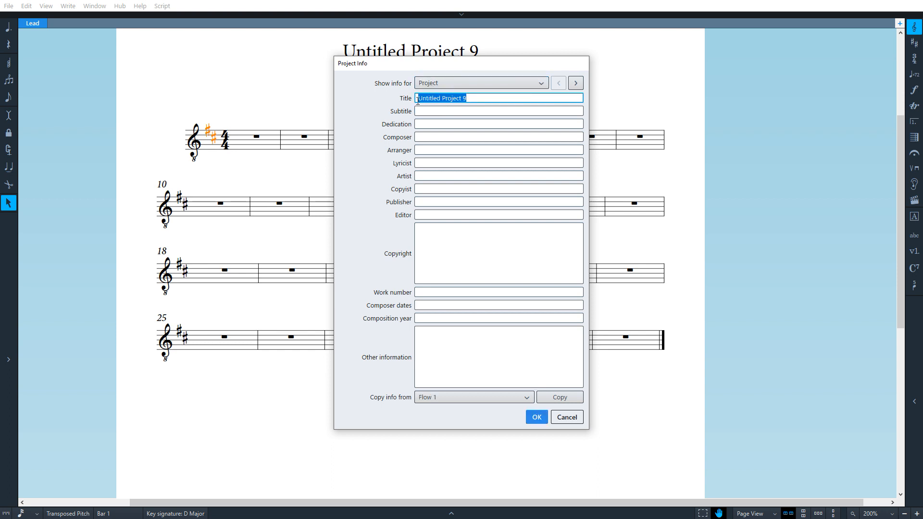
pyautogui.write('Crown Him With Many Cro')
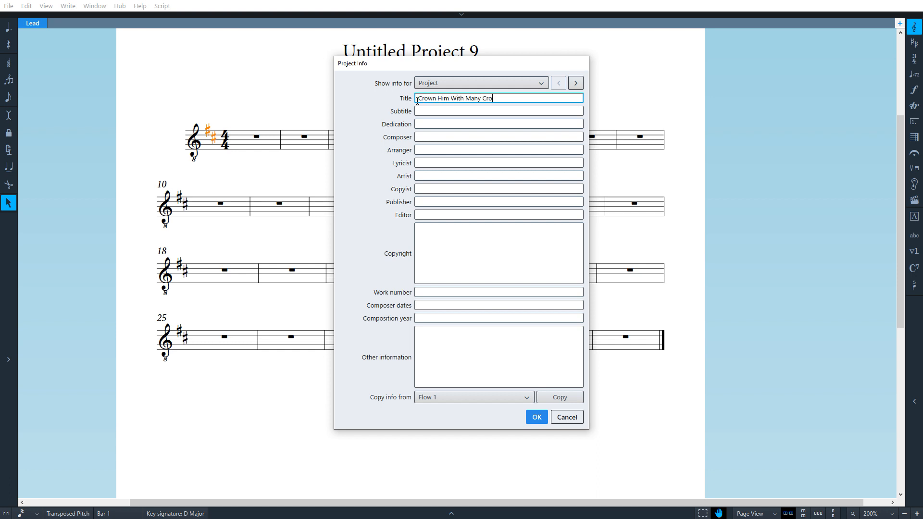
pyautogui.write('wns')
pyautogui.click(537, 418)
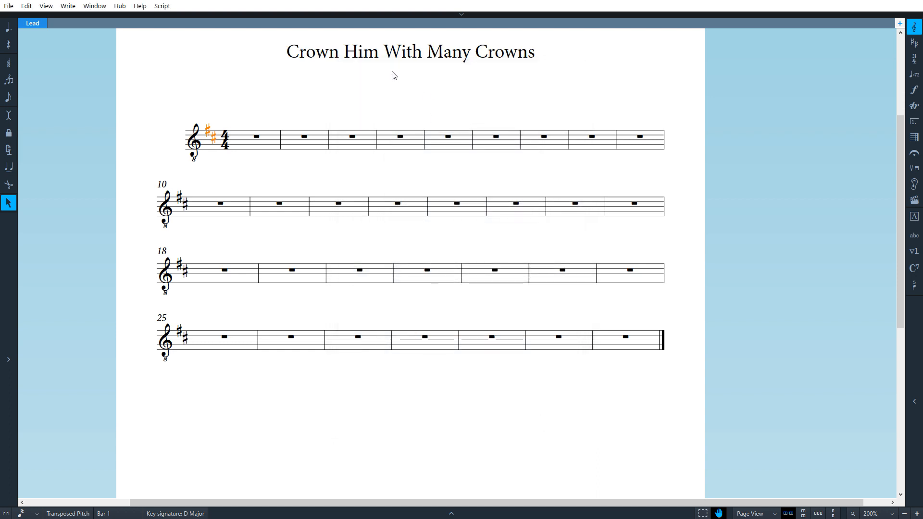
# - Switch the Lead layout to galley view and go back to the start of the flow
pyautogui.scroll(2, 392, 76)
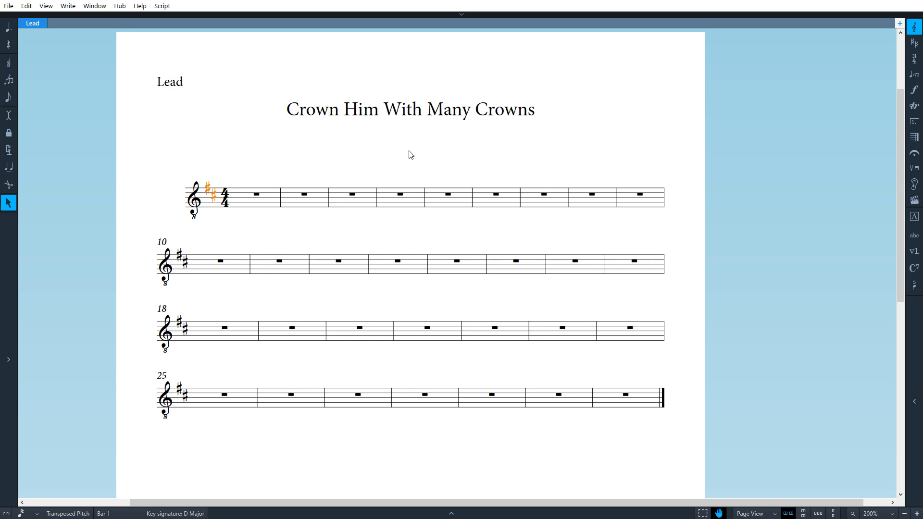
pyautogui.hotkey('ctrl', 'shift', 'p')
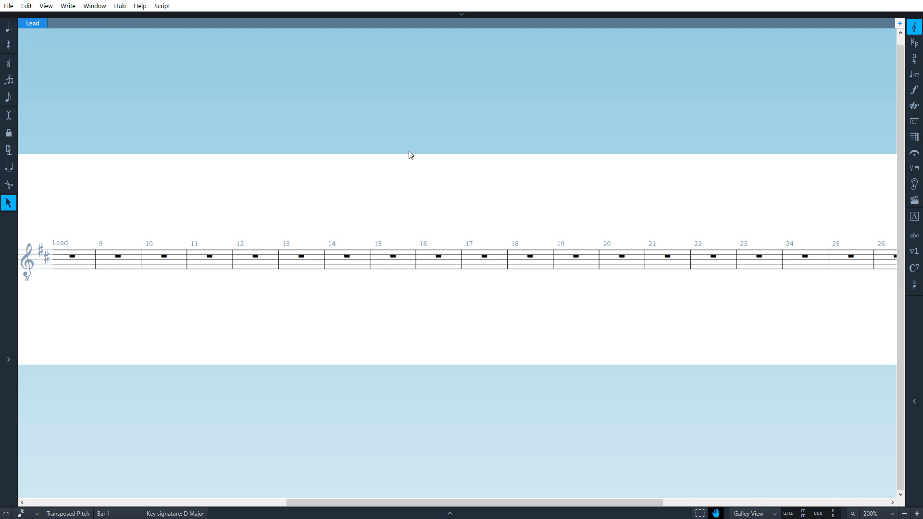
pyautogui.moveTo(339, 503)
pyautogui.mouseDown()
pyautogui.moveTo(163, 483)
pyautogui.moveTo(177, 481)
pyautogui.mouseUp()
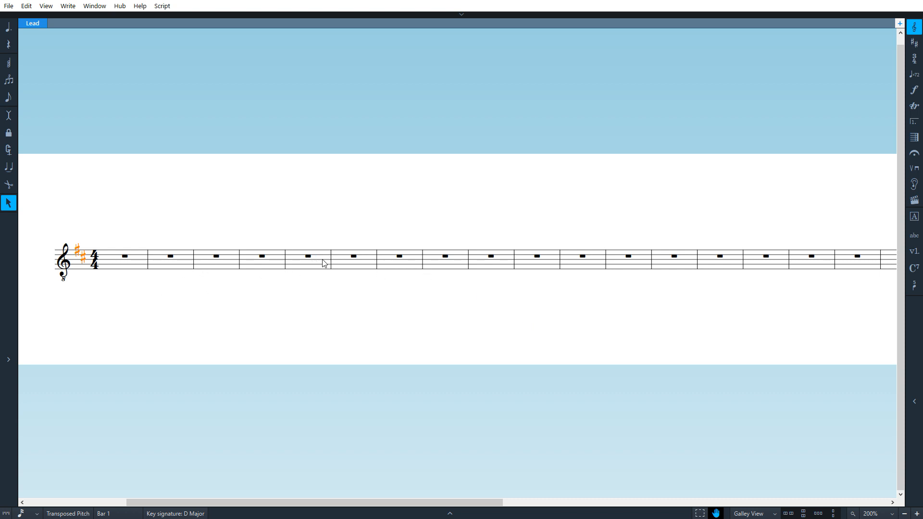
# - Start note input at the beginning of bar 6 and coarsen the rhythmic grid to eighth notes
pyautogui.click(352, 258)
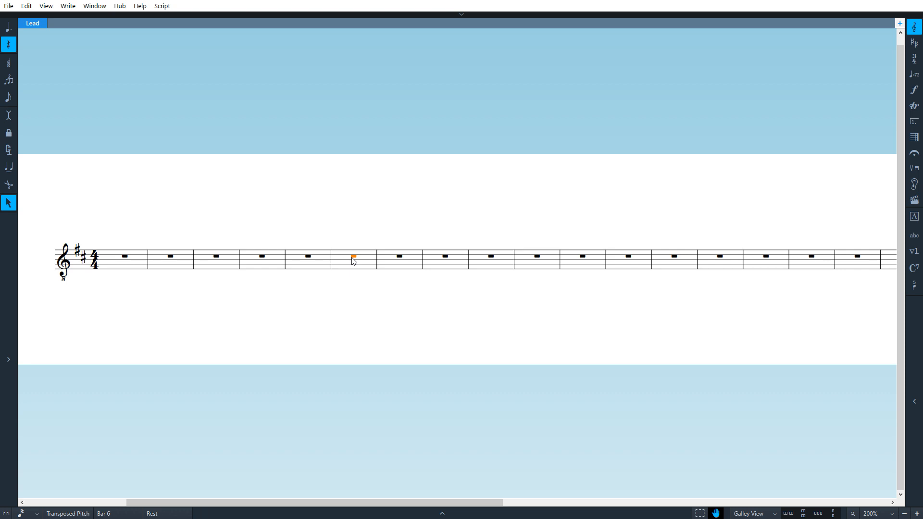
pyautogui.hotkey('shift', 'n')
pyautogui.scroll(1, 368, 239)
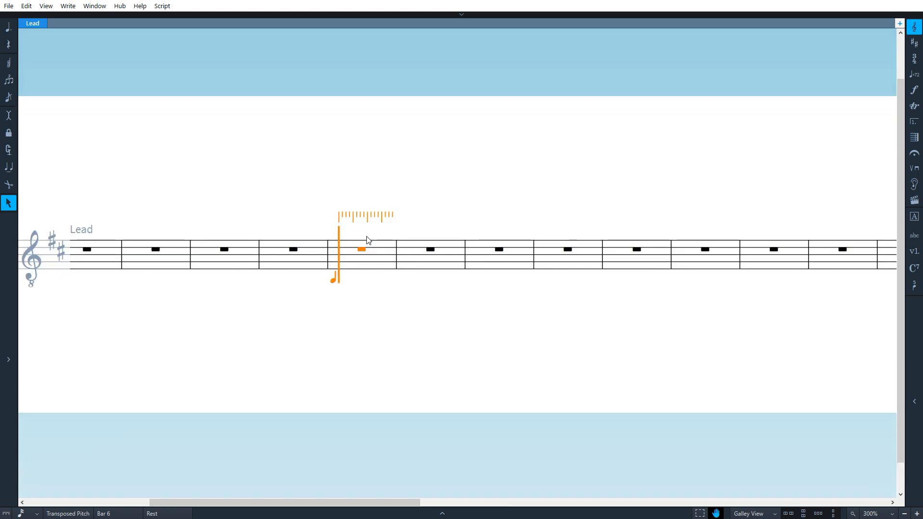
pyautogui.scroll(1, 370, 239)
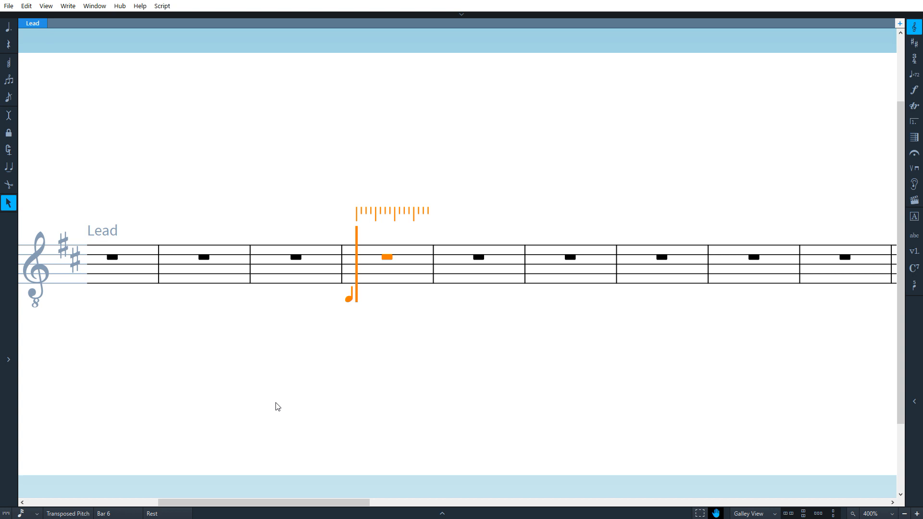
pyautogui.hotkey('shift', '[')
pyautogui.hotkey('shift', '[')
# - Enter bar 6 of the melody: quarter note D4, two eighth notes D4, and two quarter notes F#4
pyautogui.press('d')
pyautogui.press('5')
pyautogui.press('d')
pyautogui.press('d')
pyautogui.press('6')
pyautogui.press('f')
pyautogui.press('f')
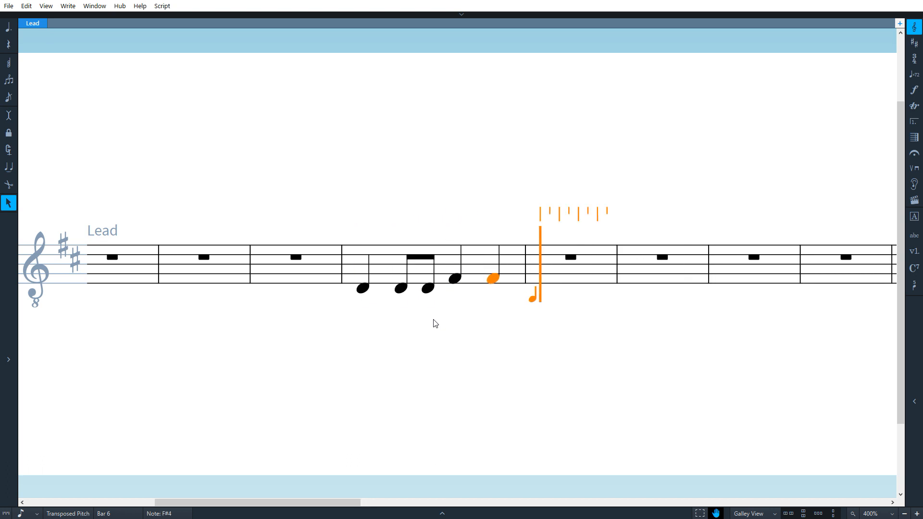
# - Enter a dotted half and a quarter note B4 in bar 7, and quarter notes A4, D4, G4, F#4 in bar 8
pyautogui.press('7')
pyautogui.press('.')
pyautogui.press('b')
pyautogui.press('6')
pyautogui.press('b')
pyautogui.press('a')
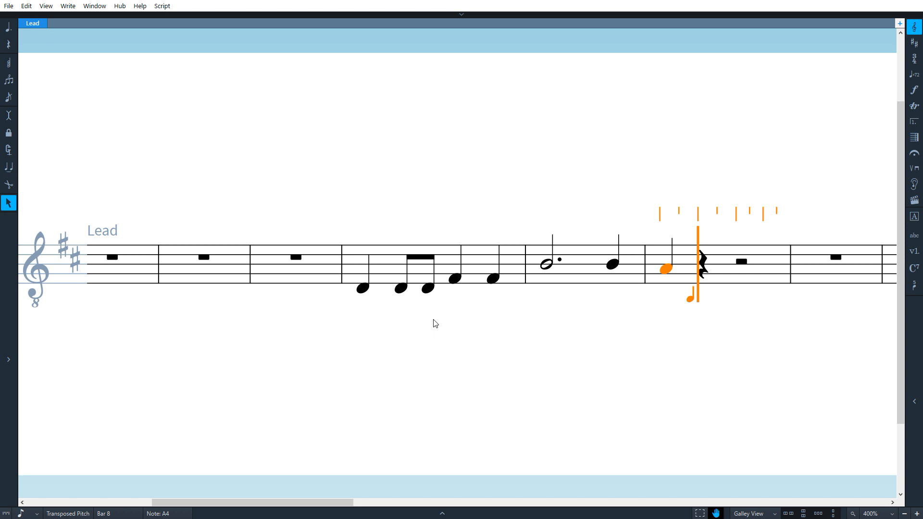
pyautogui.press('d')
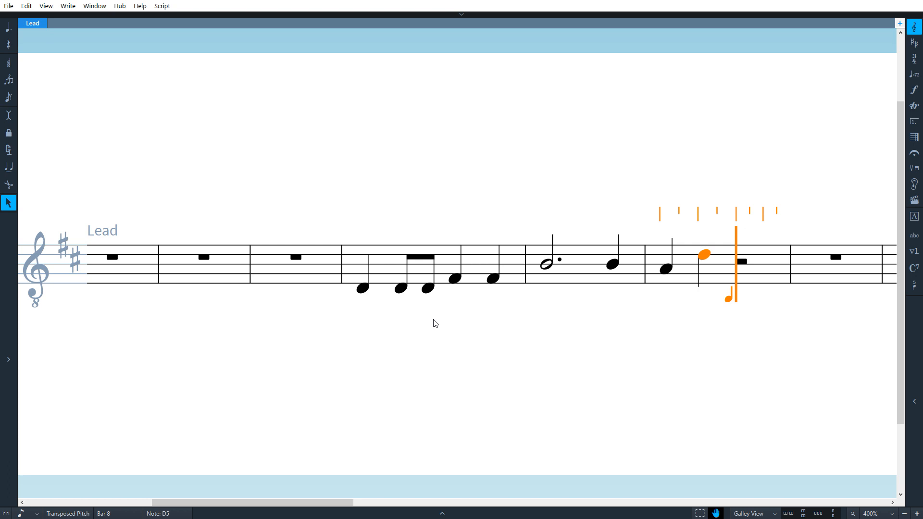
pyautogui.hotkey('ctrl', 'alt', 'Down')
pyautogui.press('g')
pyautogui.press('f')
# - Enter a dotted half and a quarter note E4 in bar 9, and quarter notes F#4, A4, B4, A4 in bar 10
pyautogui.press('7')
pyautogui.press('.')
pyautogui.press('e')
pyautogui.press('6')
pyautogui.press('e')
pyautogui.press('f')
pyautogui.press('a')
pyautogui.press('b')
pyautogui.press('a')
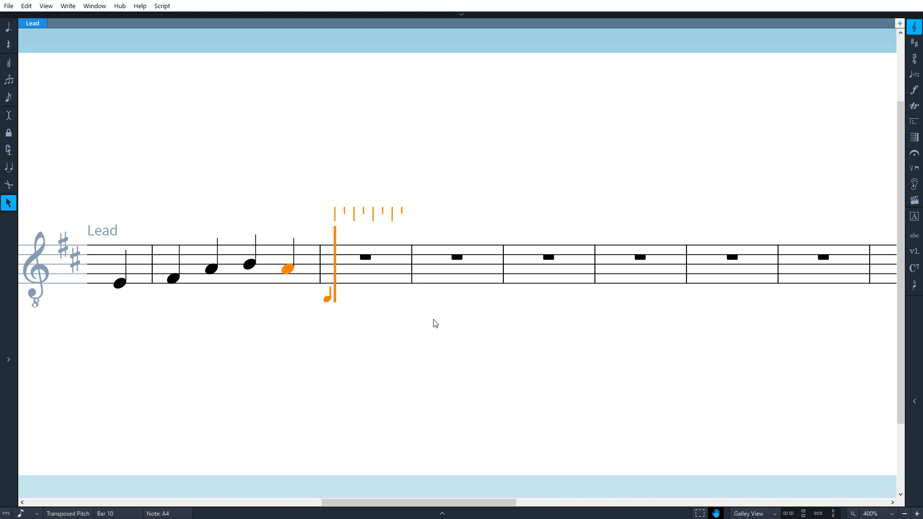
# - Enter bar 11: quarter note G#4, eighth notes F#4 and E4, and quarter notes A4 and D5
pyautogui.press('g')
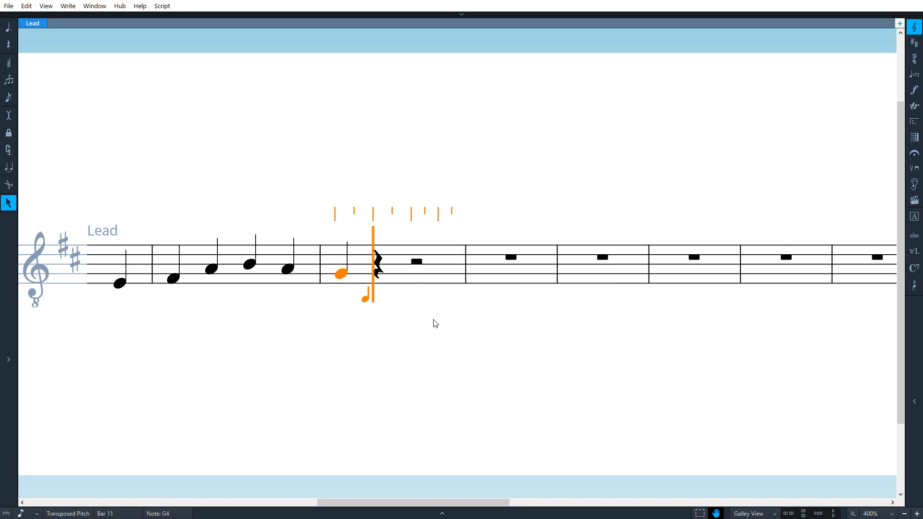
pyautogui.hotkey('alt', 'Up')
pyautogui.hotkey('alt', 'Up')
pyautogui.hotkey('alt', 'Down')
pyautogui.hotkey('alt', 'Down')
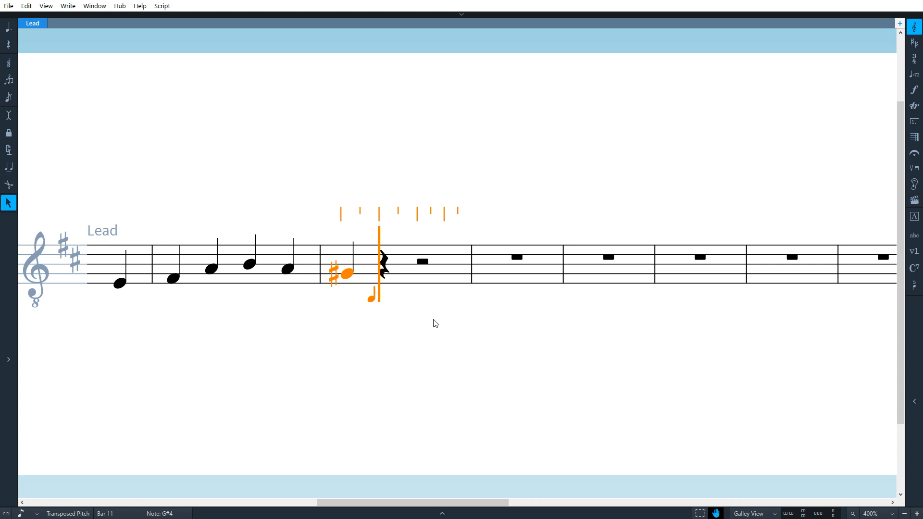
pyautogui.press('f')
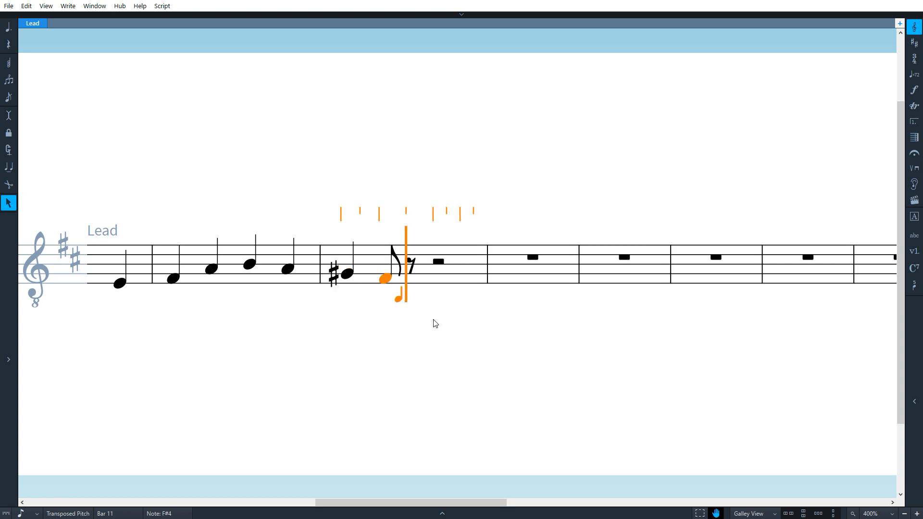
pyautogui.press('e')
pyautogui.press('6')
pyautogui.press('a')
pyautogui.press('d')
# - Enter quarter notes C#5, D5, B4, B4 in bar 12, and a dotted half and a quarter note A4 in bar 13
pyautogui.press('c')
pyautogui.press('d')
pyautogui.press('b')
pyautogui.press('b')
pyautogui.press('7')
pyautogui.press('.')
pyautogui.press('a')
pyautogui.press('6')
pyautogui.press('a')
# - Enter quarter notes A4, F#4, E4, D4 in bar 14, and a dotted half and a quarter note B4 in bar 15
pyautogui.press('a')
pyautogui.press('f')
pyautogui.press('e')
pyautogui.press('d')
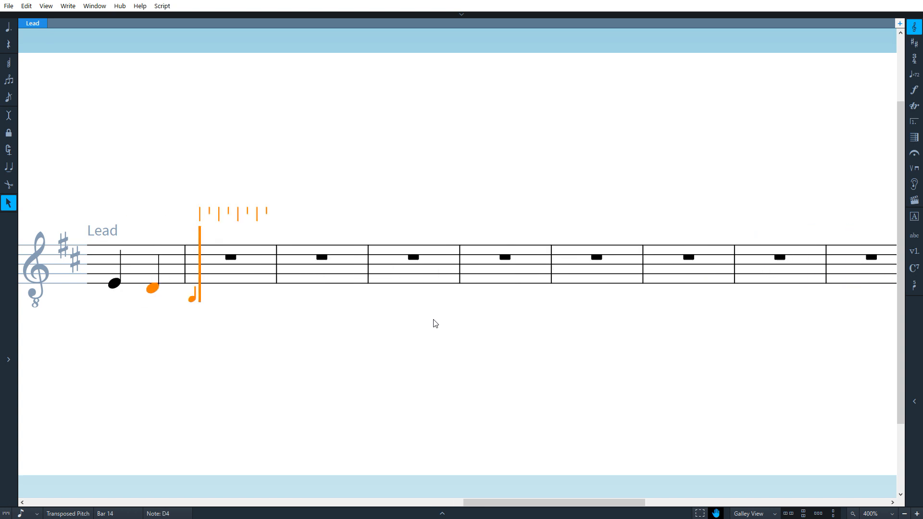
pyautogui.press('.')
pyautogui.press('b')
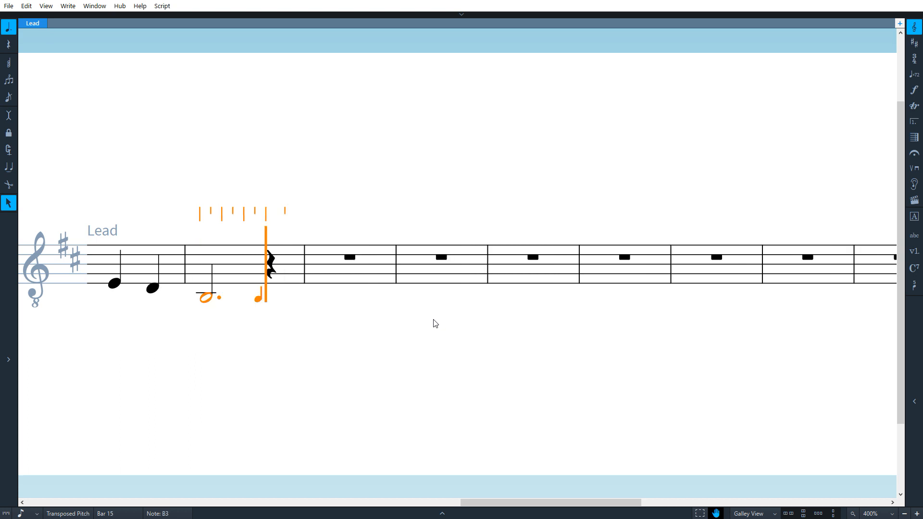
pyautogui.hotkey('ctrl', 'alt', 'Up')
pyautogui.press('6')
pyautogui.press('.')
pyautogui.press('b')
# - Enter quarter notes B4, G#4, F#4, E4 in bar 16, and a dotted half and a quarter note C#5 in bar 17
pyautogui.press('b')
pyautogui.press('g')
pyautogui.hotkey('alt', 'Up')
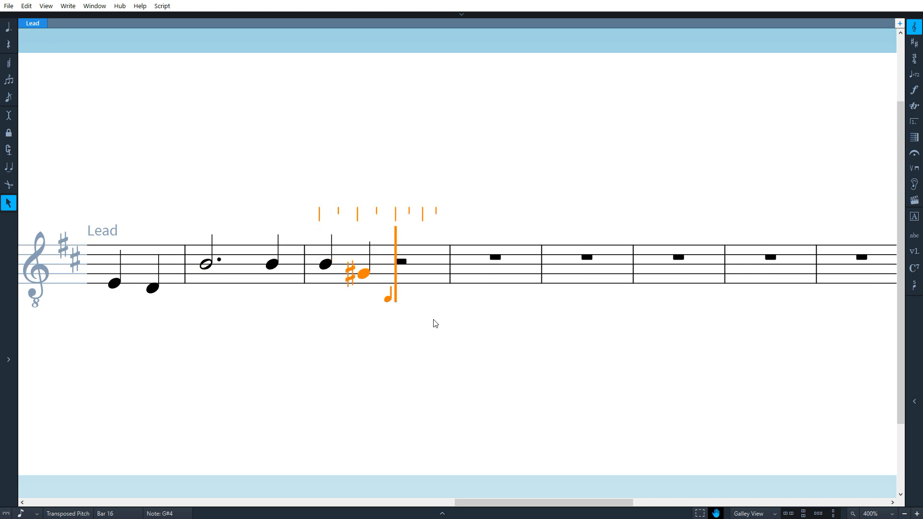
pyautogui.press('f')
pyautogui.press('e')
pyautogui.press('7')
pyautogui.press('.')
pyautogui.press('c')
pyautogui.hotkey('ctrl', 'alt', 'Up')
pyautogui.press('6')
pyautogui.press('c')
# - Enter bar 18: dotted quarter note D5, eighth note C#5, and quarter notes B4 and A4
pyautogui.press('.')
pyautogui.press('d')
pyautogui.press('5')
pyautogui.press('c')
pyautogui.press('6')
pyautogui.press('b')
pyautogui.press('a')
# - Enter quarter notes G4, E4, F#4, A4 in bar 19 and G4, F#4, E4, E4 in bar 20, ending on a dotted half D4 in bar 21
pyautogui.press('g')
pyautogui.press('a')
pyautogui.press('g')
pyautogui.press('f')
pyautogui.press('e')
pyautogui.press('e')
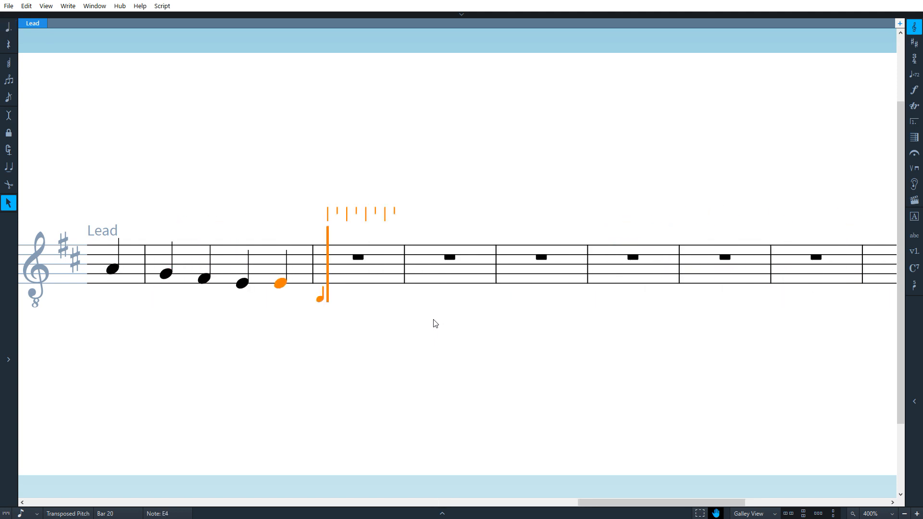
pyautogui.press('7')
pyautogui.press('.')
pyautogui.press('d')
# - Add verse 1 lyrics under the melody from bar 6, beginning "1. Crown Him with" and ending "King through all e-ter-ni-ty." in bar 21
pyautogui.press('x')
pyautogui.press('x')
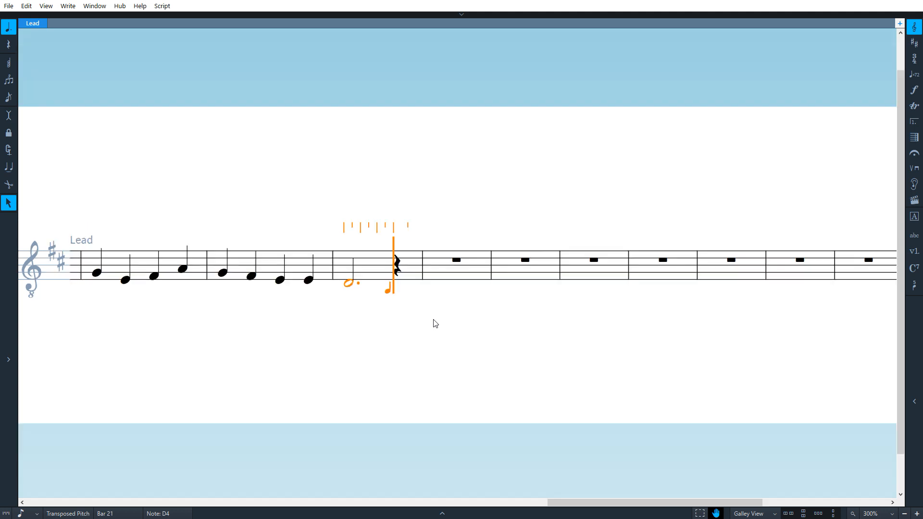
pyautogui.moveTo(507, 499); pyautogui.dragTo(192, 483)
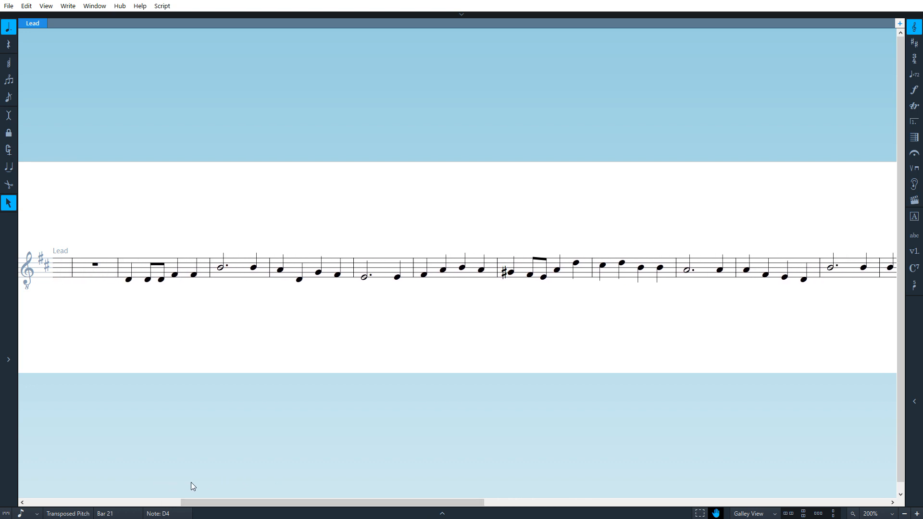
pyautogui.click(128, 281)
pyautogui.hotkey('shift', 'f')
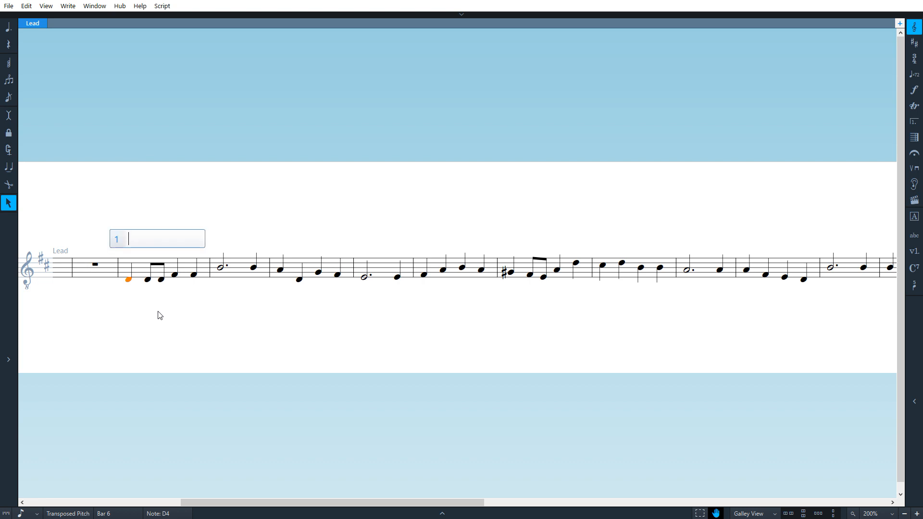
pyautogui.press('Escape')
pyautogui.press('z')
pyautogui.press('z')
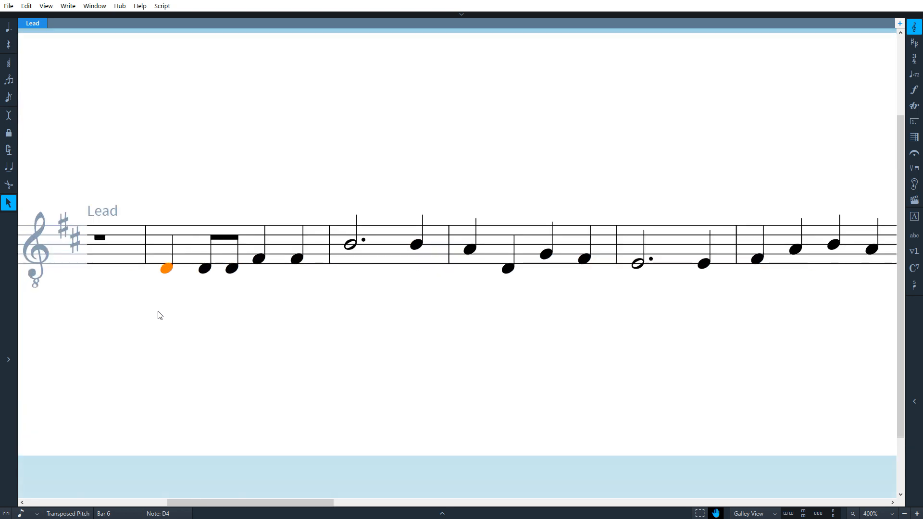
pyautogui.hotkey('shift', 'f')
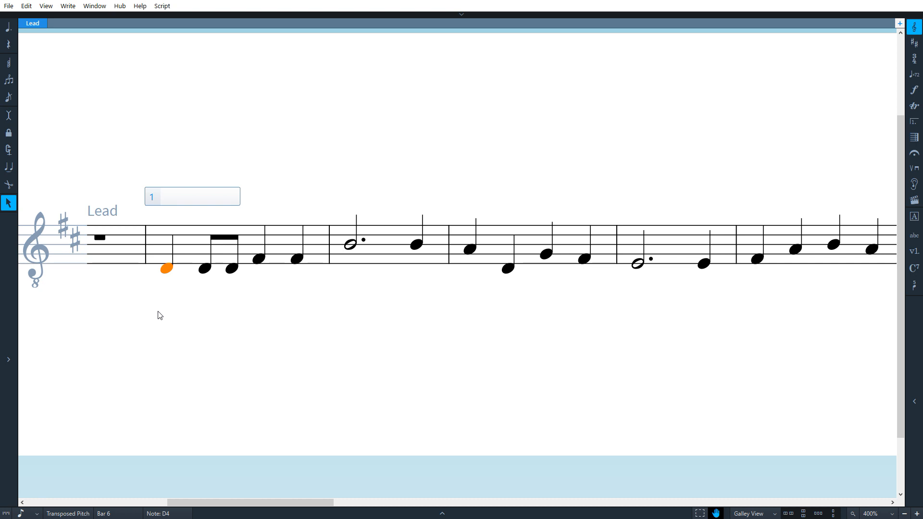
pyautogui.write('1.')
pyautogui.write('Crown')
pyautogui.press('space')
pyautogui.write('Him')
pyautogui.press('space')
pyautogui.write('with')
pyautogui.press('space')
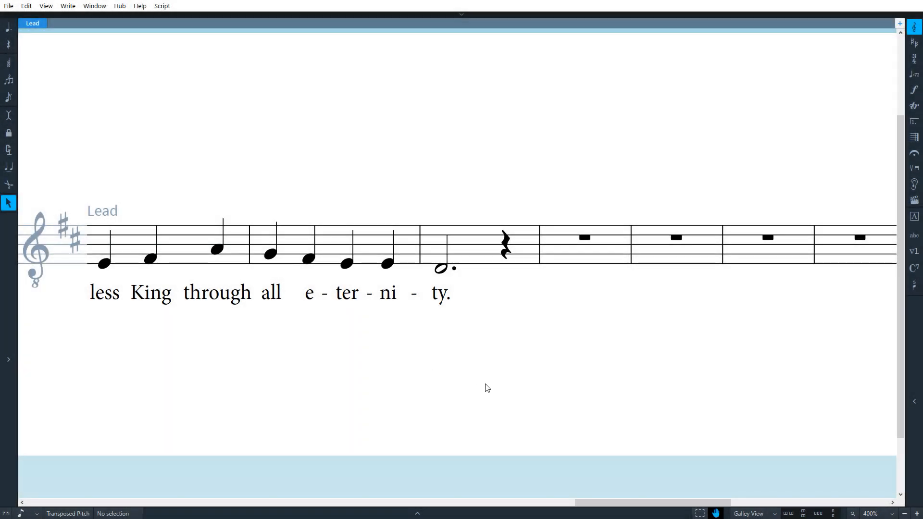
# - Add repeat endings with the first ending spanning bars 21–22 and the second ending starting at bar 23
pyautogui.scroll(-5, 487, 387)
pyautogui.moveTo(555, 500); pyautogui.dragTo(597, 501)
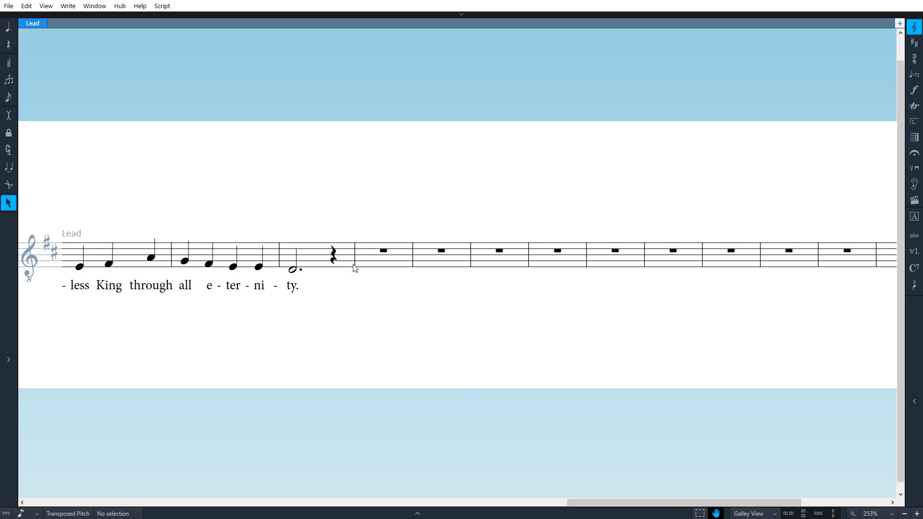
pyautogui.click(312, 256)
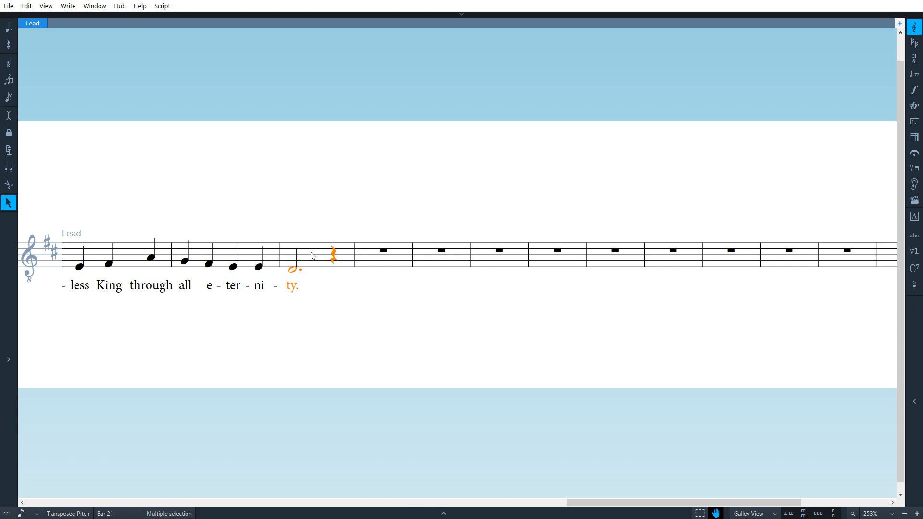
pyautogui.click(381, 254)
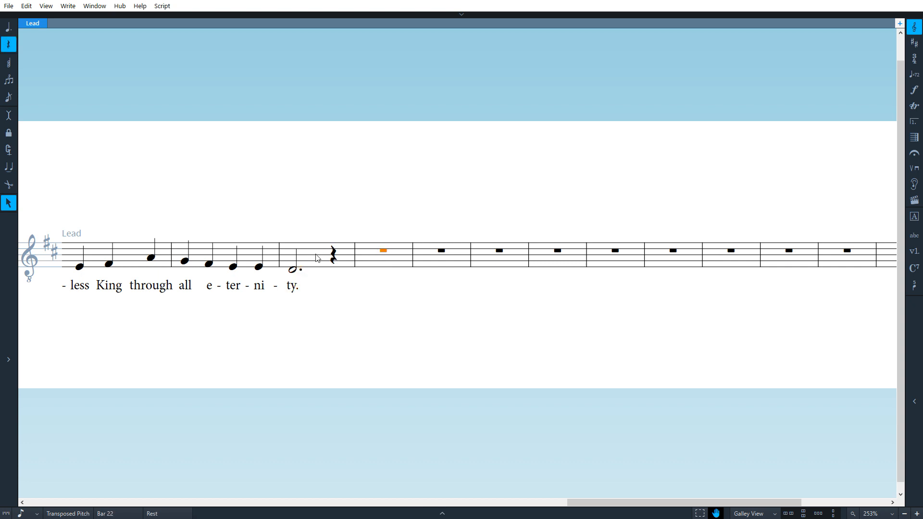
pyautogui.click(348, 259)
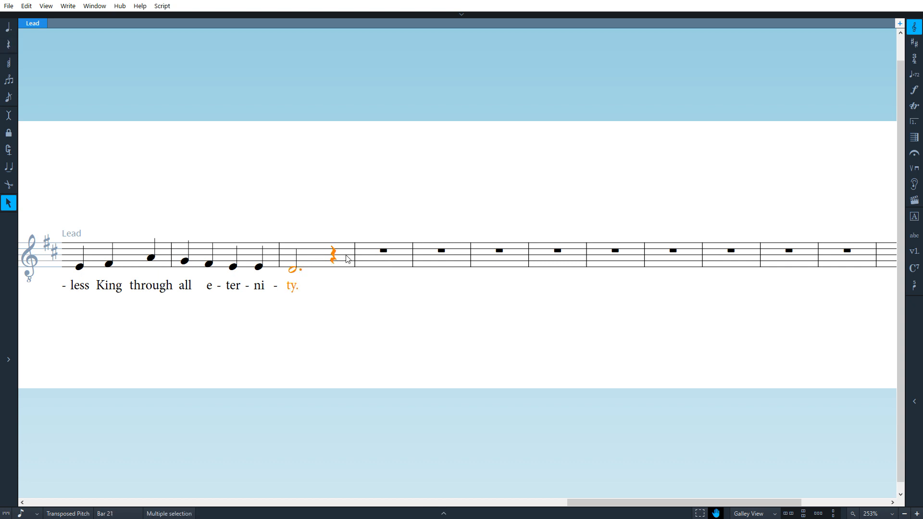
pyautogui.keyDown('shift'); pyautogui.click(383, 261); pyautogui.keyUp('shift')
pyautogui.hotkey('shift', 'r')
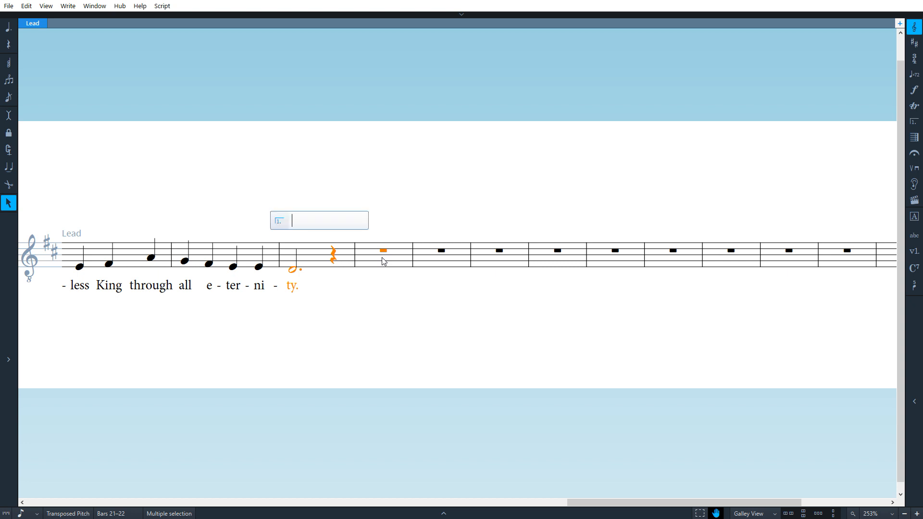
pyautogui.write('end')
pyautogui.press('Return')
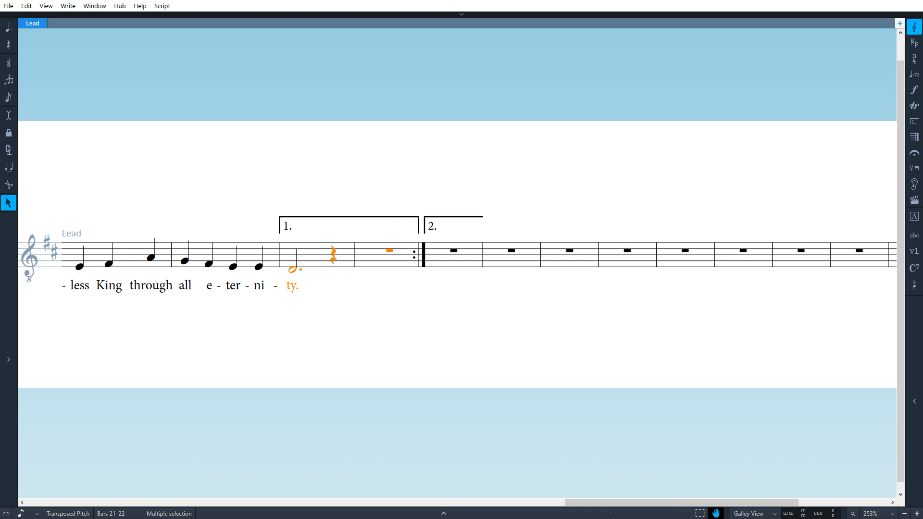
# - Insert a start-repeat barline at the beginning of bar 6, before the first melody note
pyautogui.moveTo(604, 501); pyautogui.dragTo(173, 440)
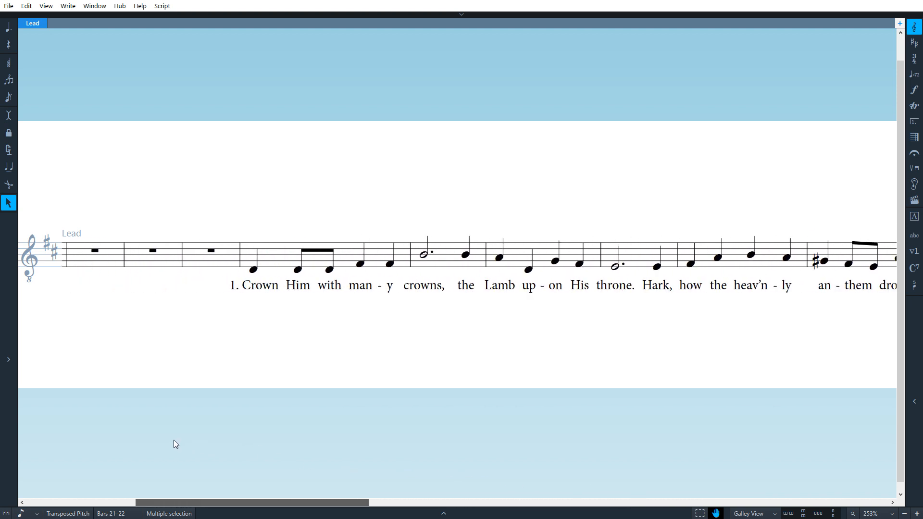
pyautogui.click(253, 270)
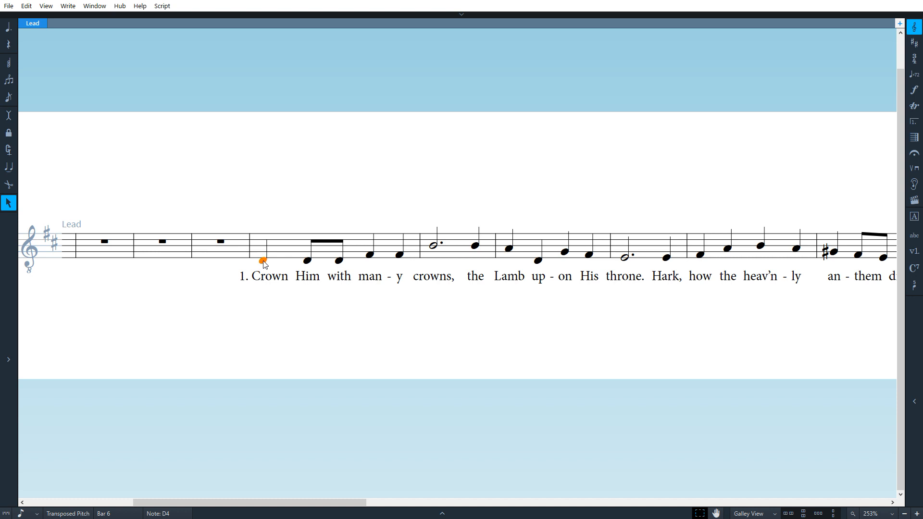
pyautogui.hotkey('shift', 'x')
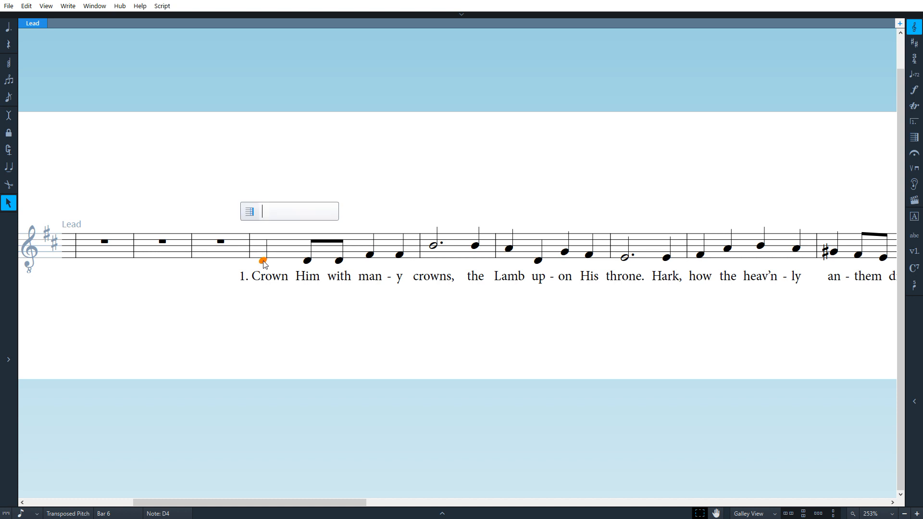
pyautogui.write('|:')
pyautogui.press('Return')
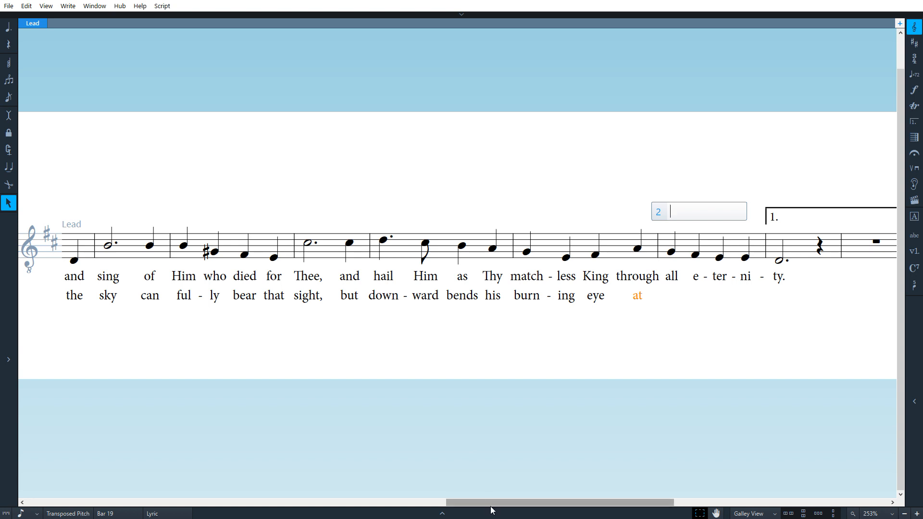
# - Copy bar 21's dotted half D4 and rest into bar 23 under the second ending, and delete the copied lyric "ty."
pyautogui.moveTo(491, 507); pyautogui.dragTo(588, 507)
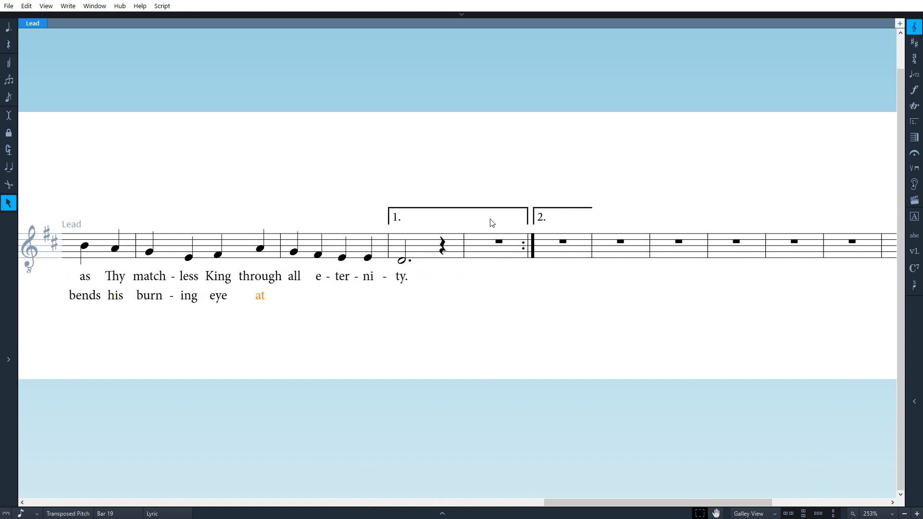
pyautogui.click(427, 248)
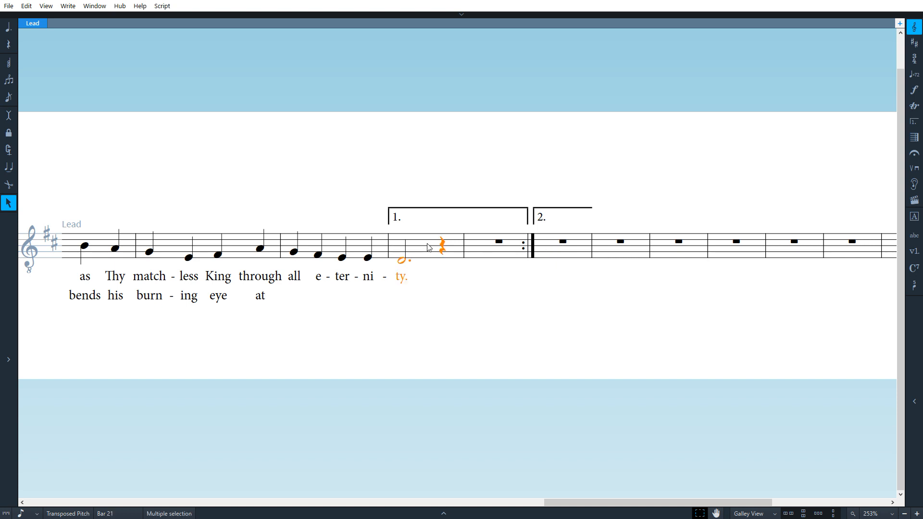
pyautogui.click(563, 247)
pyautogui.hotkey('ctrl', 'v')
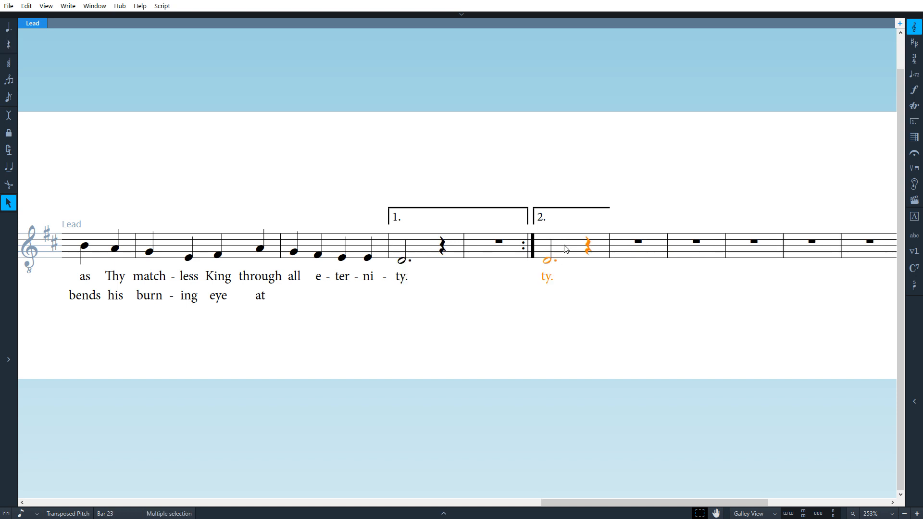
pyautogui.click(547, 278)
pyautogui.press('Delete')
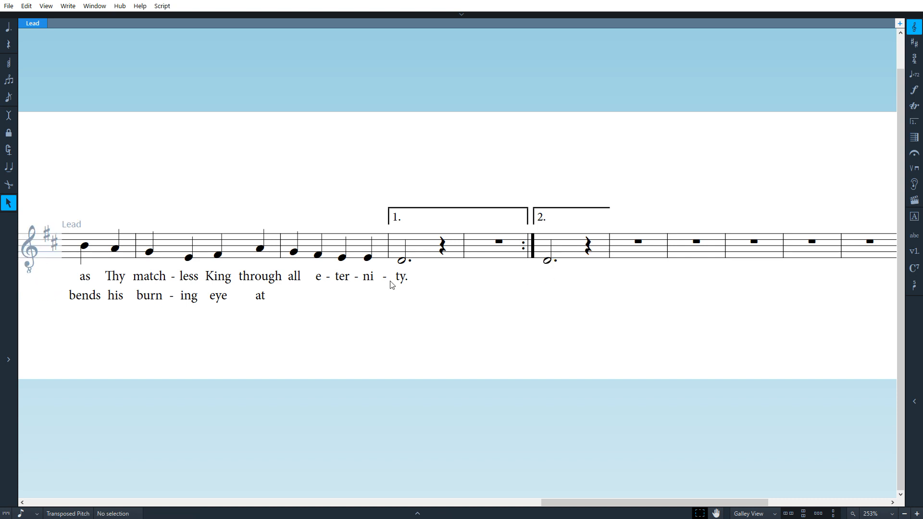
# - Add the verse 2 lyrics "mys-te-ries so" under the four notes of bar 20
pyautogui.click(294, 252)
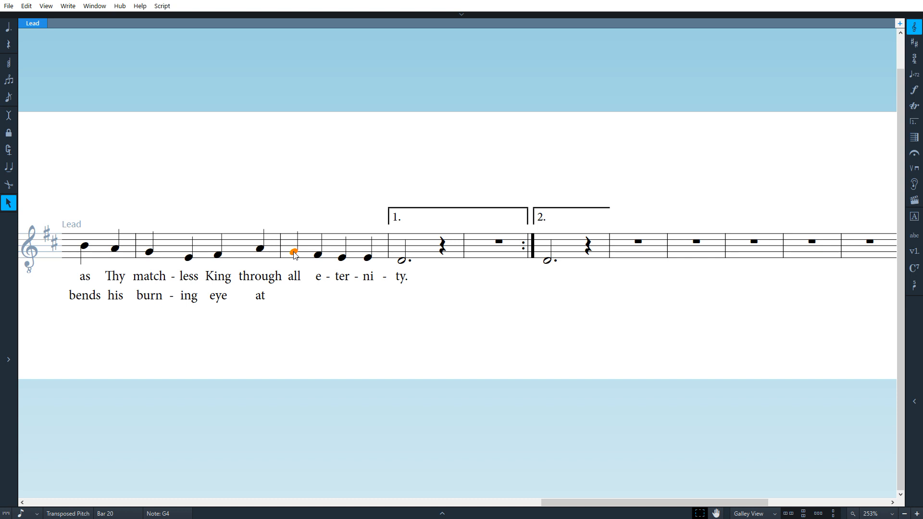
pyautogui.hotkey('shift', 'l')
pyautogui.press('Down')
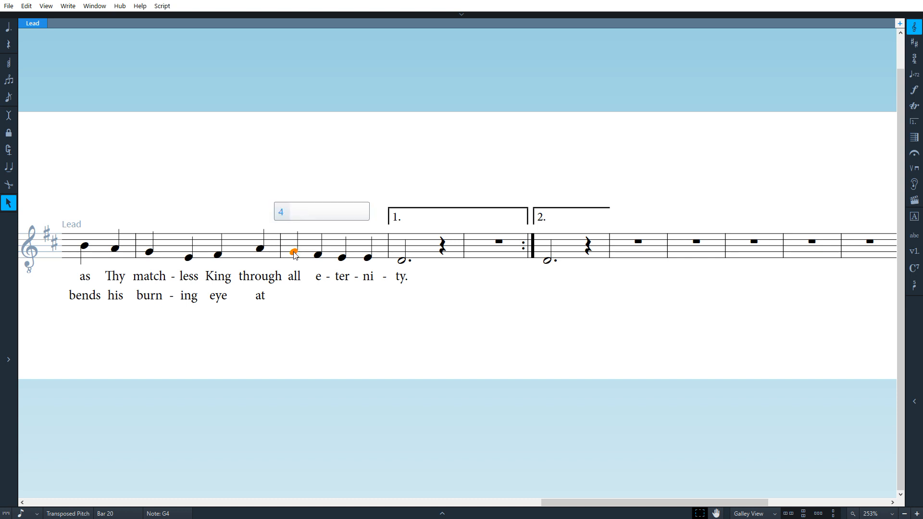
pyautogui.write('mys-te-ries ')
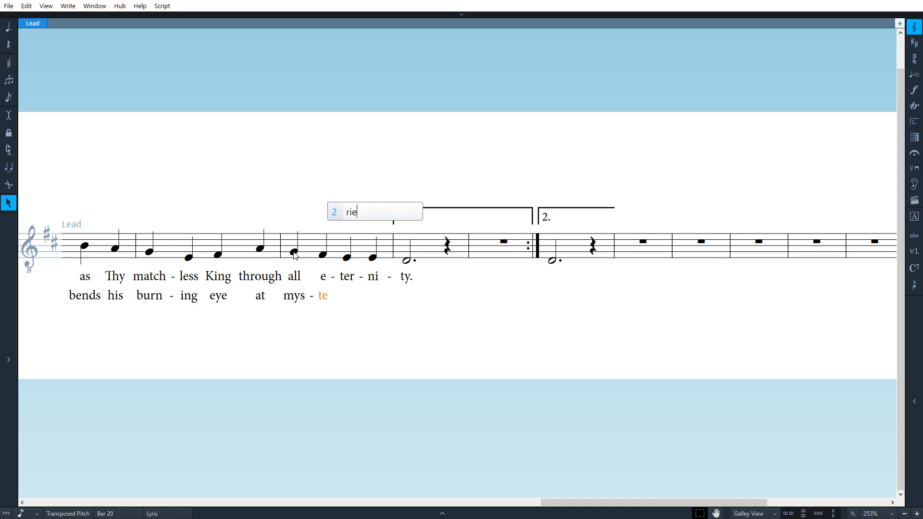
pyautogui.write('so')
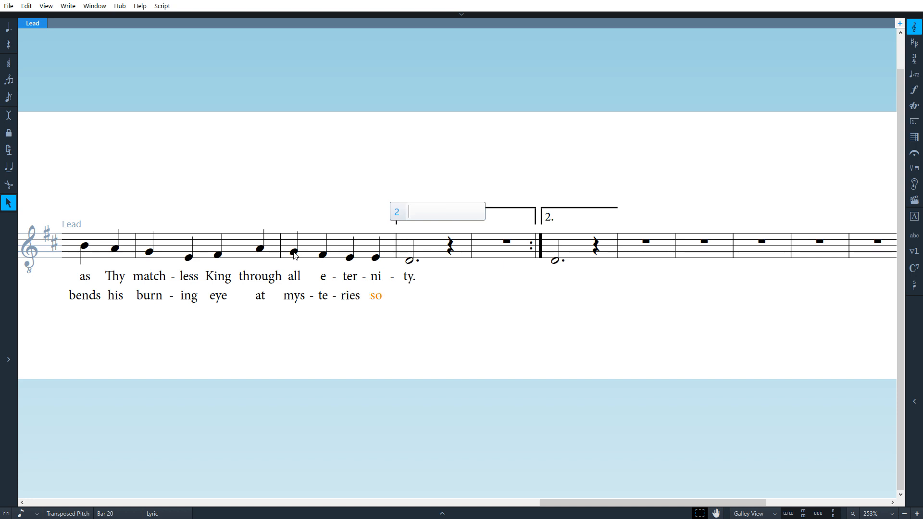
# - Try to advance verse 2 lyric entry past the first ending to the note in bar 23
pyautogui.press('space')
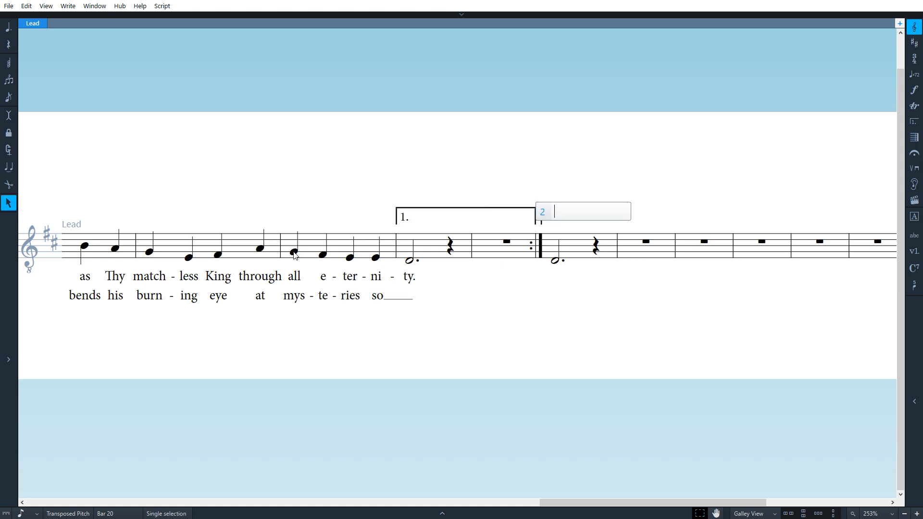
pyautogui.hotkey('shift', 'space')
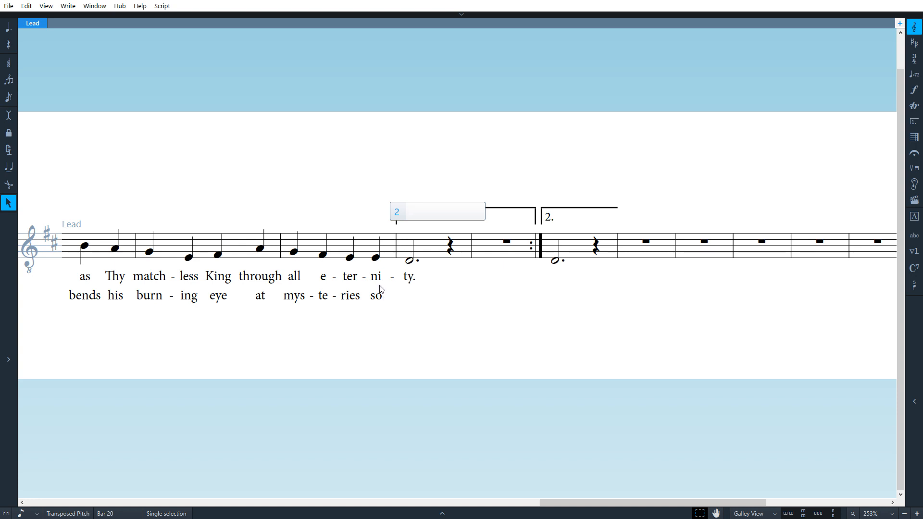
pyautogui.press('space')
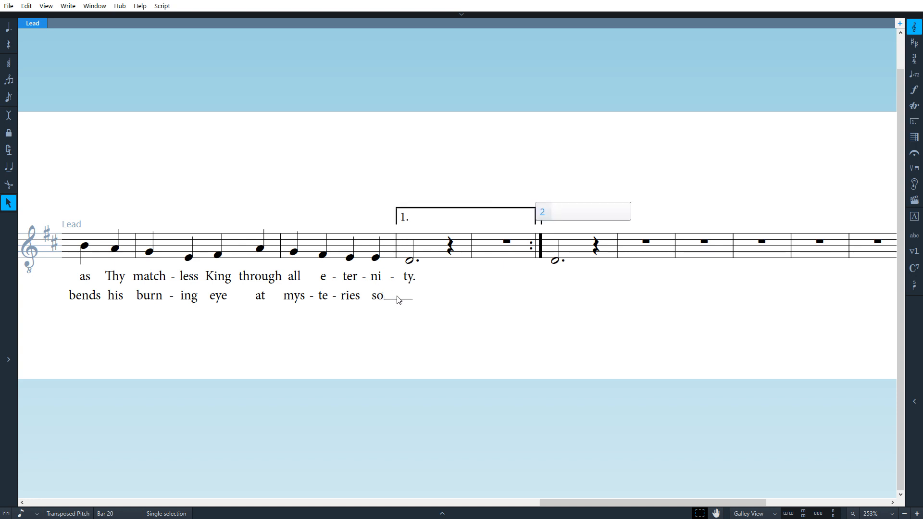
pyautogui.press('Escape')
pyautogui.press('Escape')
# - Remove the extended verse 2 syllable at the end of bar 20 and re-enter "so" without an extender line
pyautogui.click(378, 297)
pyautogui.doubleClick(378, 297)
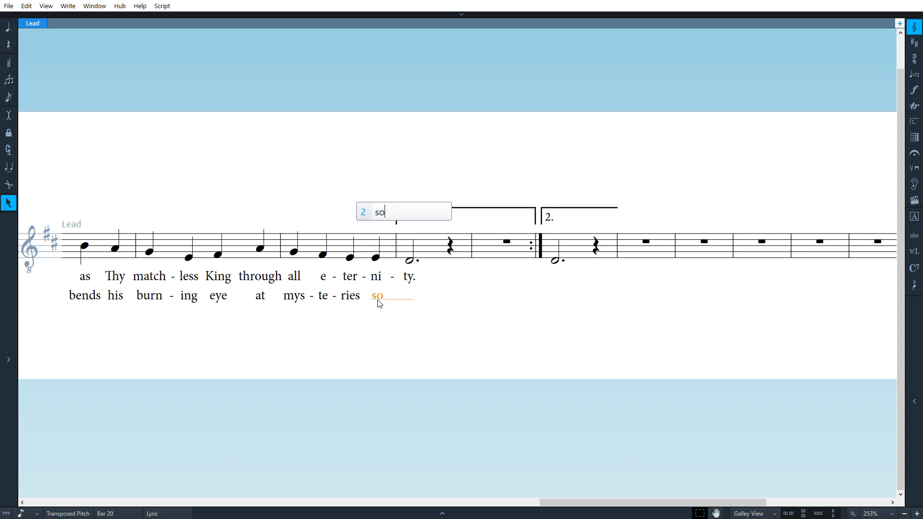
pyautogui.press('BackSpace')
pyautogui.press('BackSpace')
pyautogui.press('BackSpace')
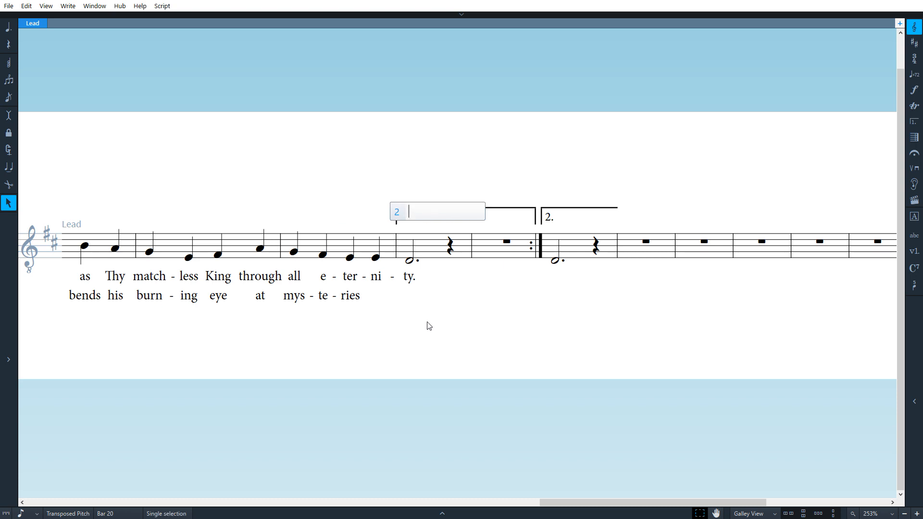
pyautogui.write('so')
pyautogui.press('Return')
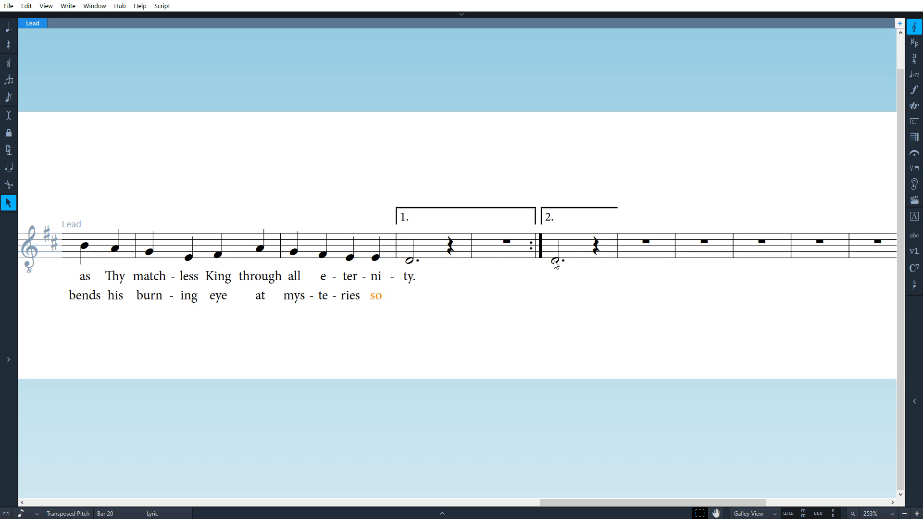
# - Add the verse 2 lyric "bright." under the dotted half D4 in bar 23
pyautogui.click(556, 262)
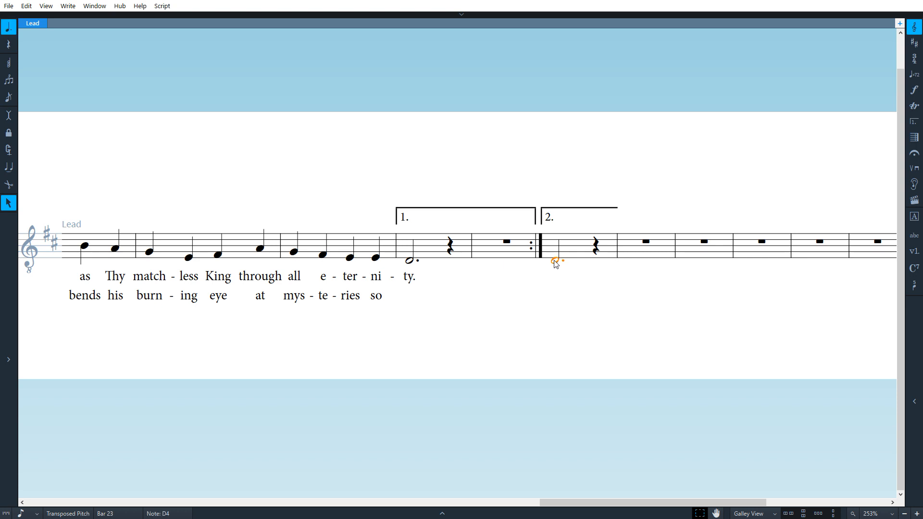
pyautogui.hotkey('shift', 'r')
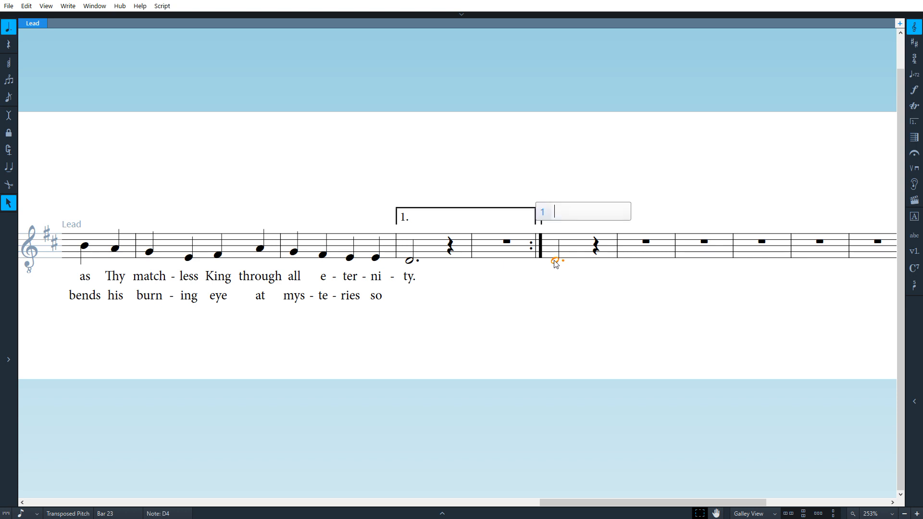
pyautogui.write('bright.')
pyautogui.press('Return')
# - Select the music from bar 6 through bar 20 and filter the selection to notes and chords only
pyautogui.moveTo(550, 498); pyautogui.dragTo(624, 500)
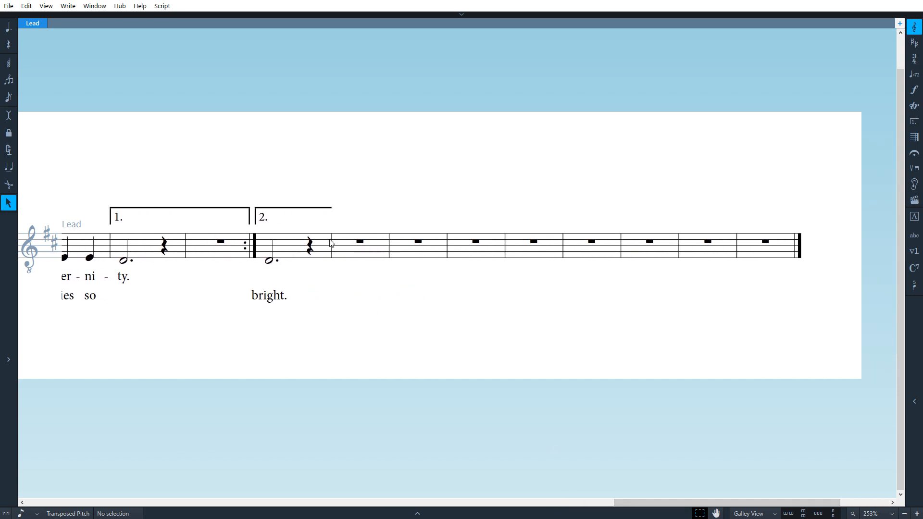
pyautogui.click(477, 242)
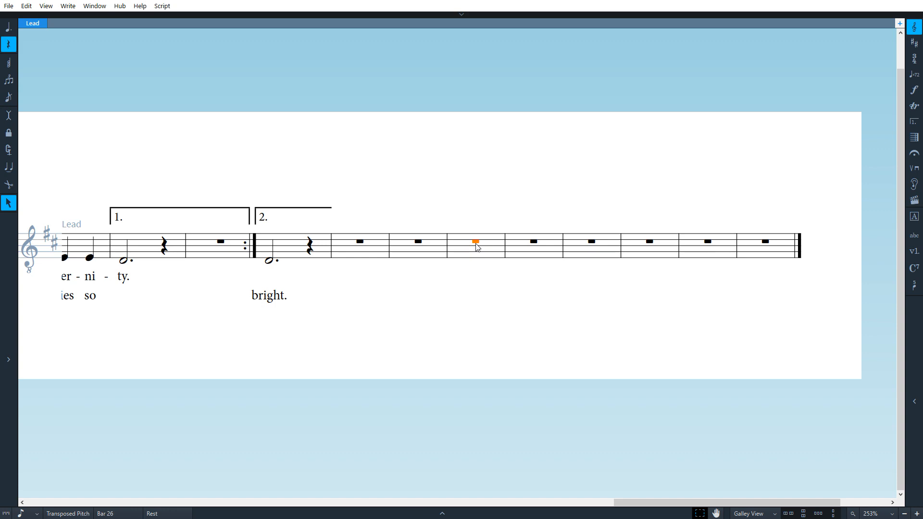
pyautogui.moveTo(665, 502); pyautogui.dragTo(196, 444)
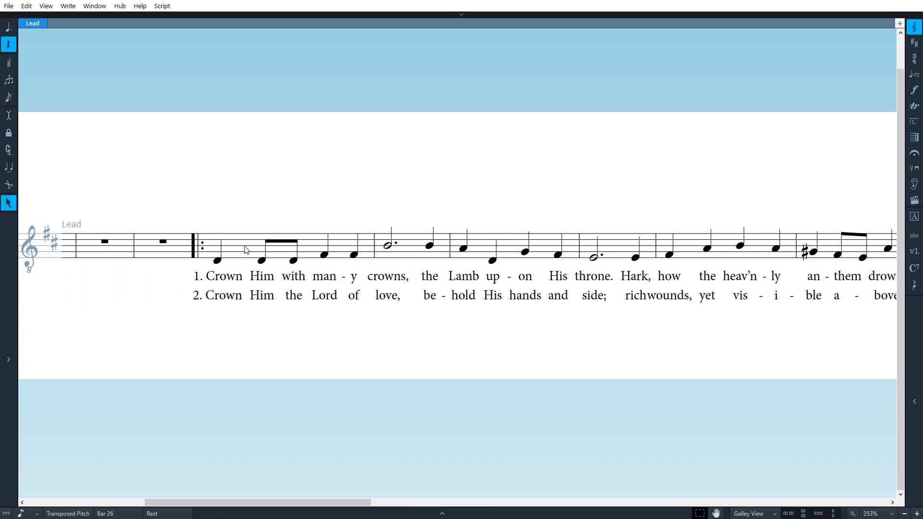
pyautogui.hotkey('ctrl', 'z')
pyautogui.moveTo(484, 501); pyautogui.dragTo(540, 482)
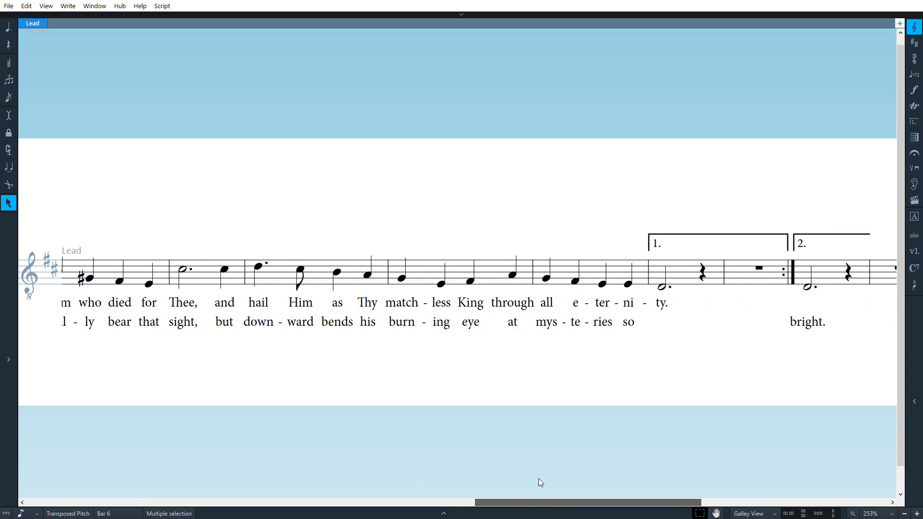
pyautogui.keyDown('shift'); pyautogui.click(597, 272); pyautogui.keyUp('shift')
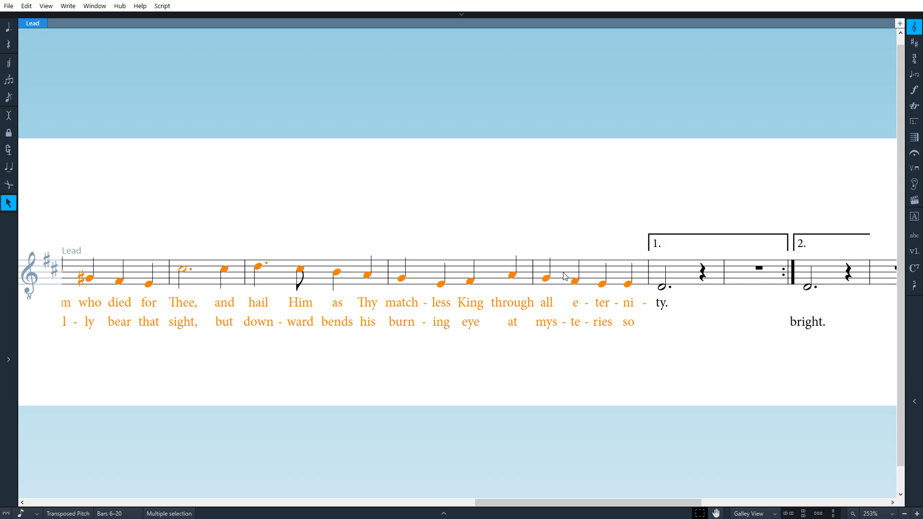
pyautogui.rightClick(565, 277)
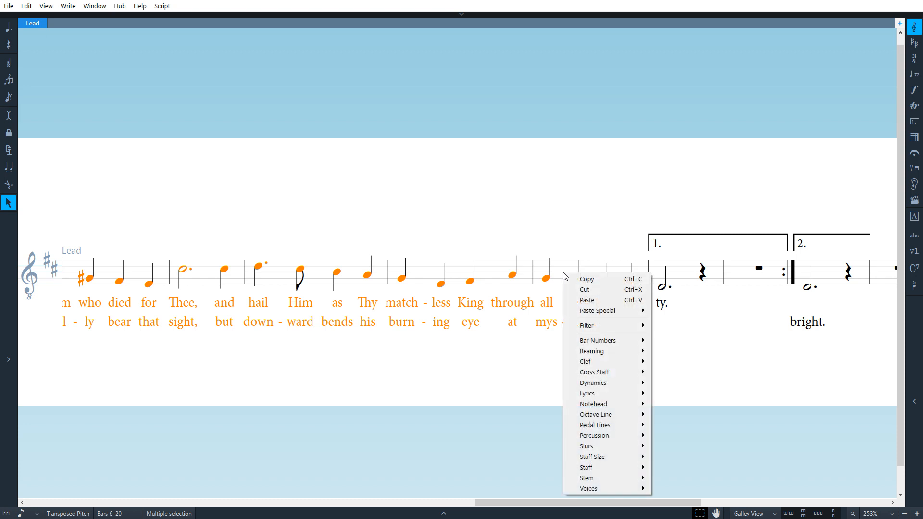
pyautogui.moveTo(601, 324)
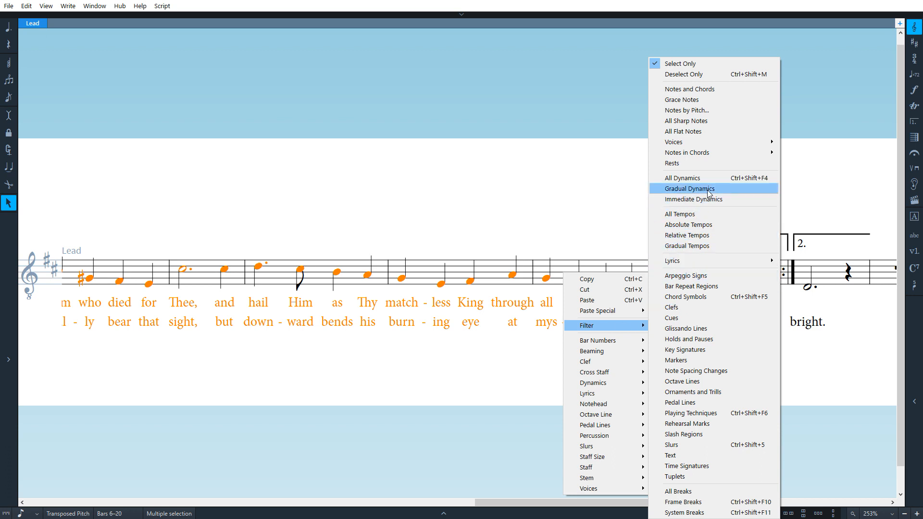
pyautogui.click(705, 89)
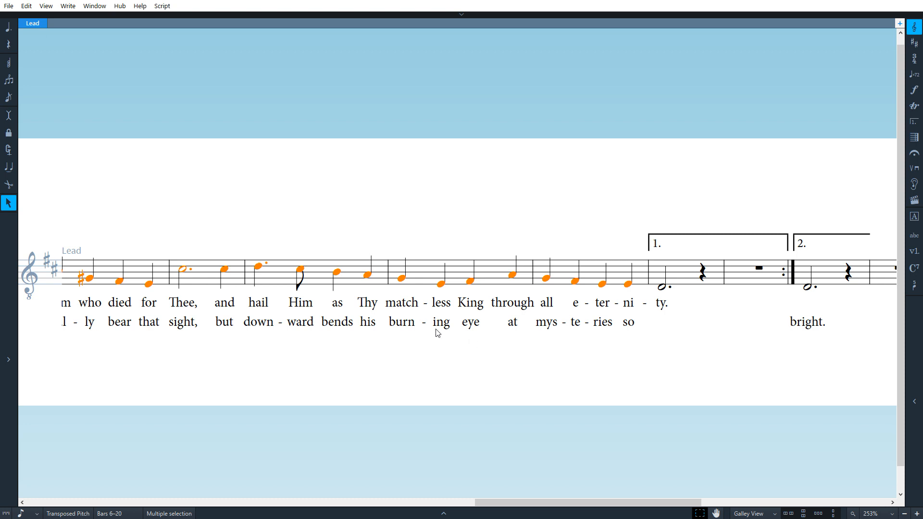
# - Paste a copy of the bars 6–20 melody without lyrics starting at bar 26
pyautogui.moveTo(486, 503); pyautogui.dragTo(636, 502)
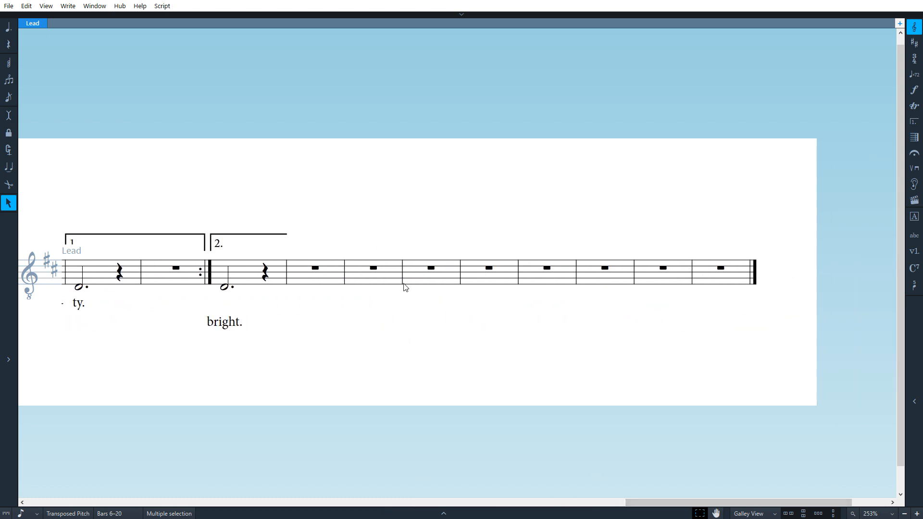
pyautogui.click(432, 272)
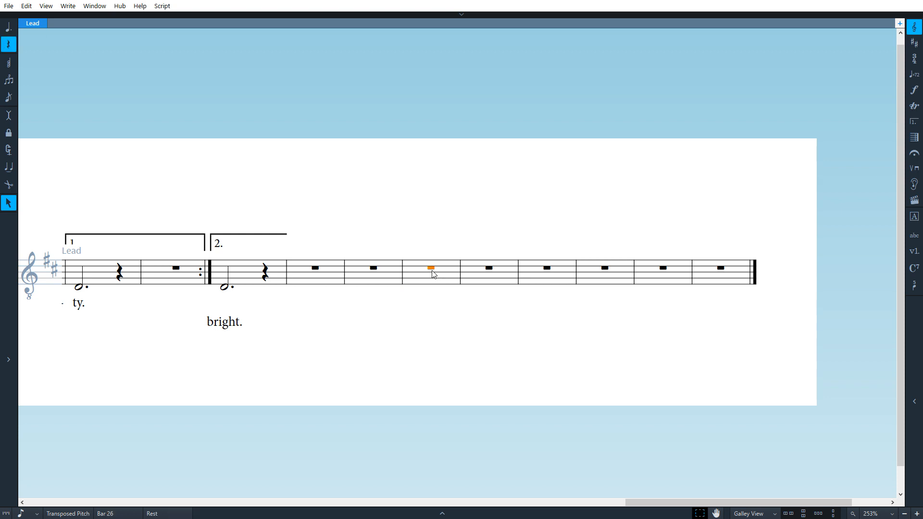
pyautogui.hotkey('ctrl', 'v')
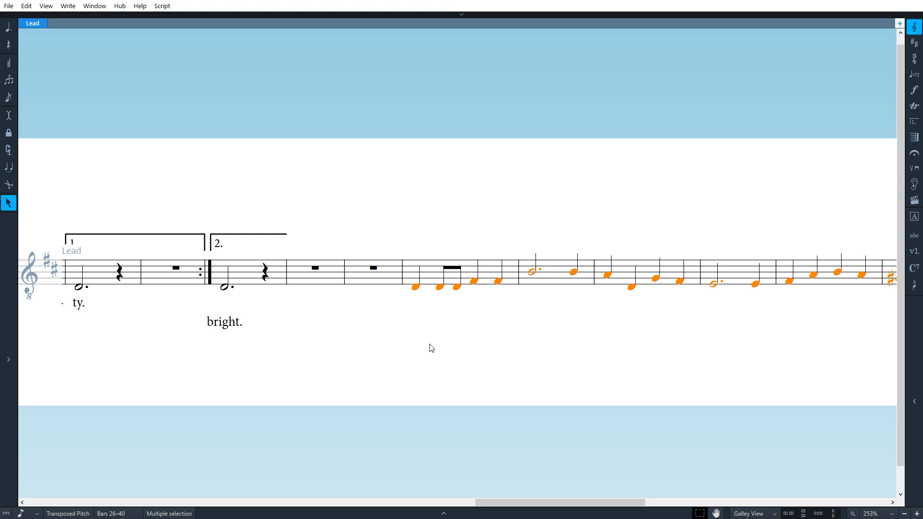
pyautogui.click(420, 305)
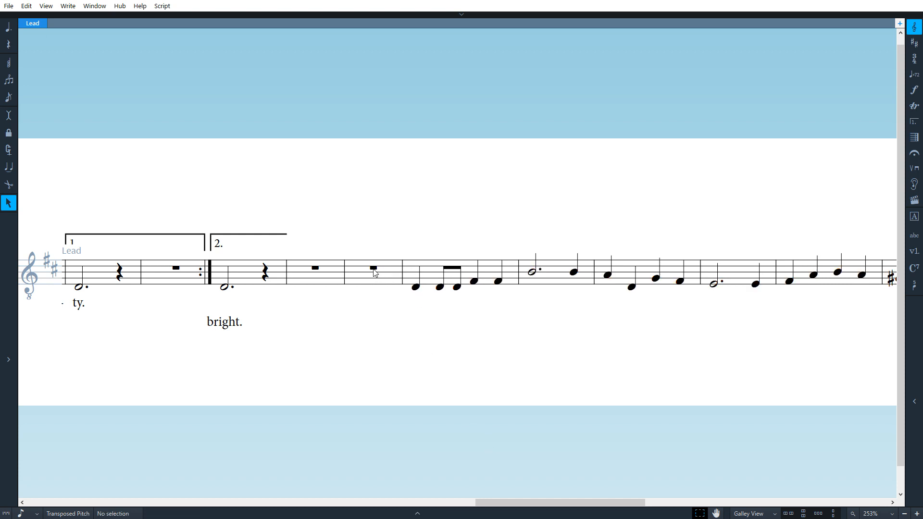
# - Add the italic staff text "band out" above bar 25 at a font size of 8.5 pt
pyautogui.click(375, 273)
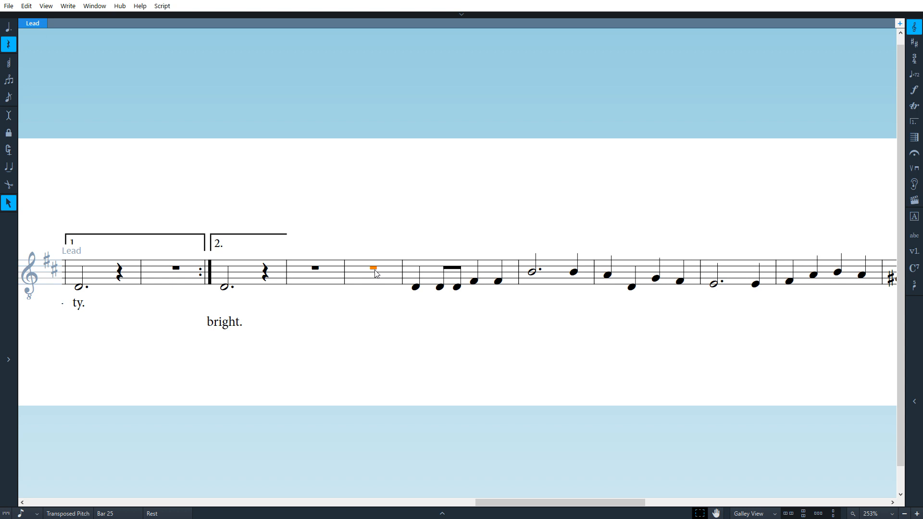
pyautogui.hotkey('ctrl', 't')
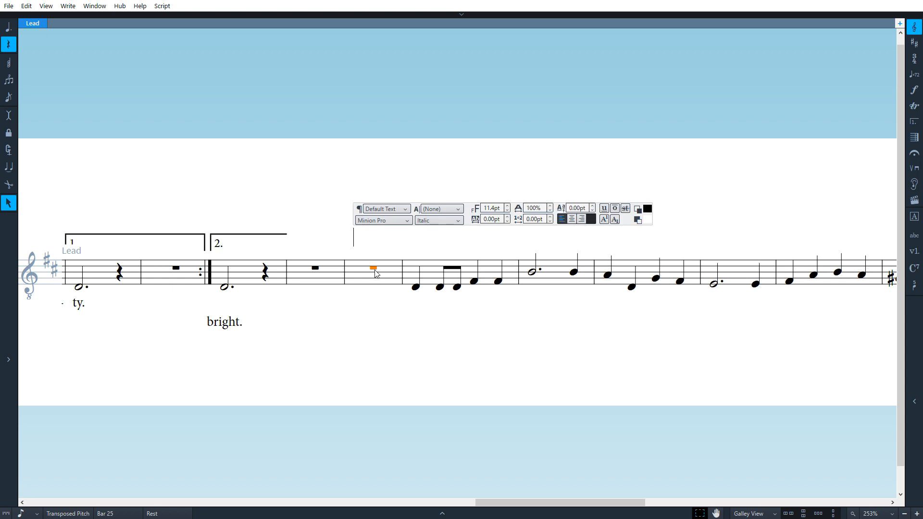
pyautogui.write('band out')
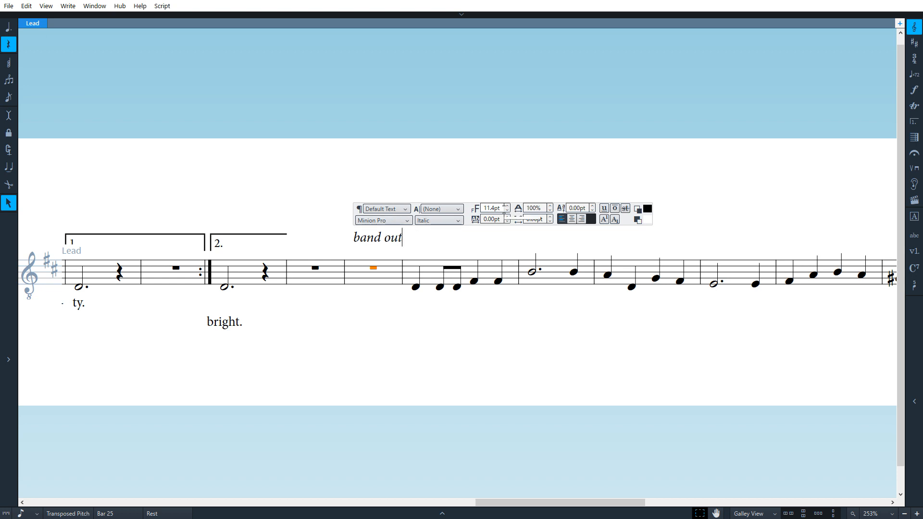
pyautogui.hotkey('ctrl', 'a')
pyautogui.click(508, 211)
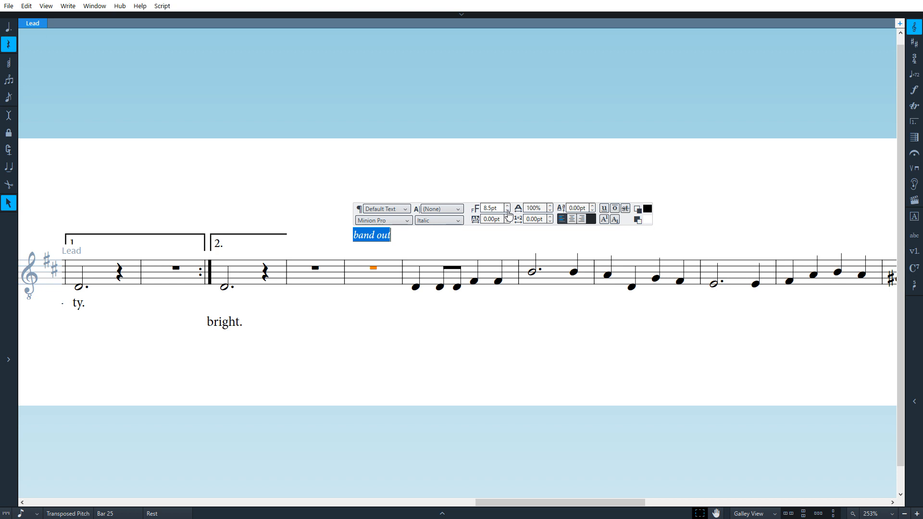
pyautogui.click(454, 318)
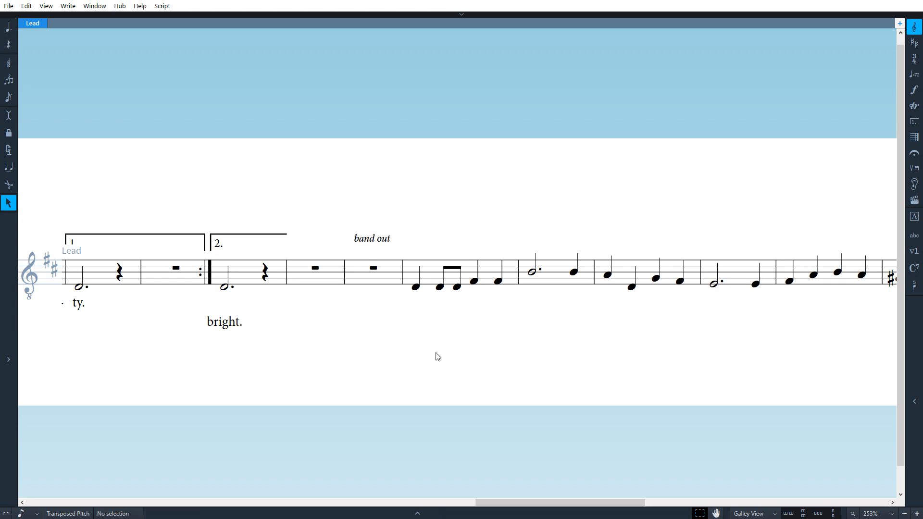
pyautogui.click(372, 240)
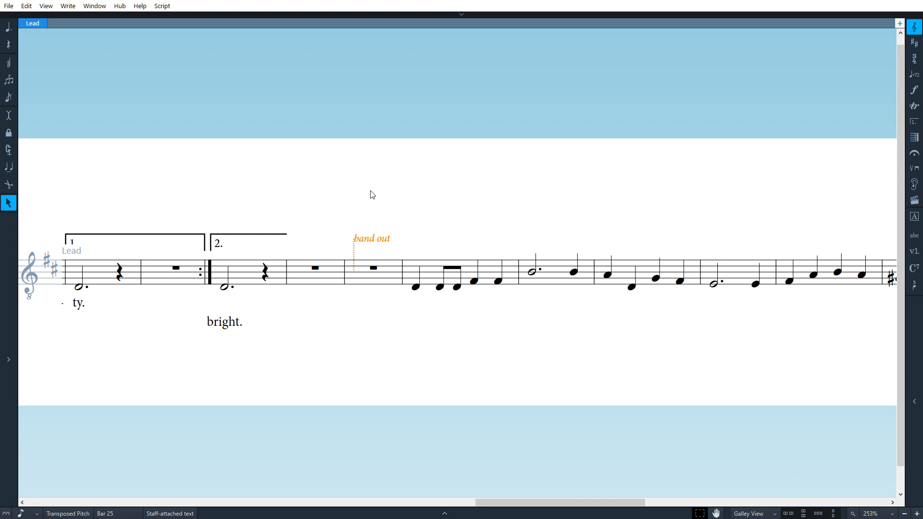
pyautogui.press('Escape')
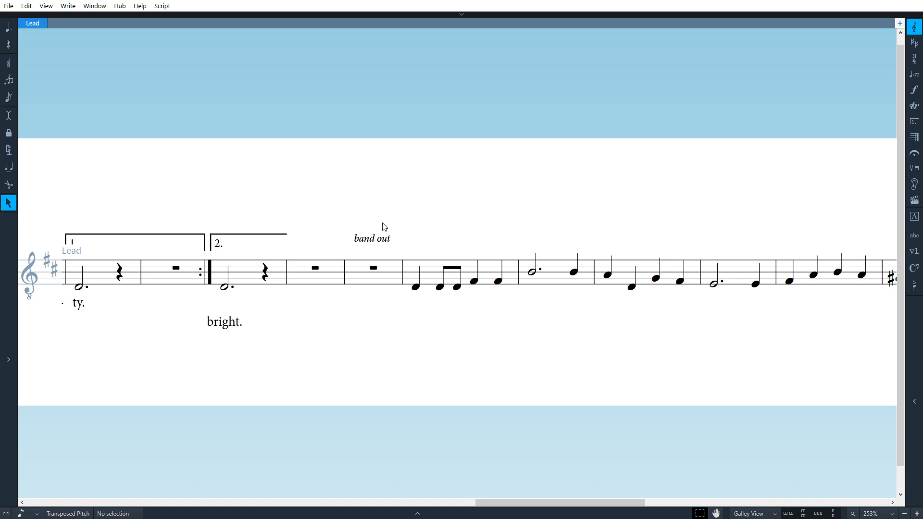
# - Add a rehearsal mark at the first note of bar 6, where the repeated verse begins
pyautogui.moveTo(494, 502); pyautogui.dragTo(117, 475)
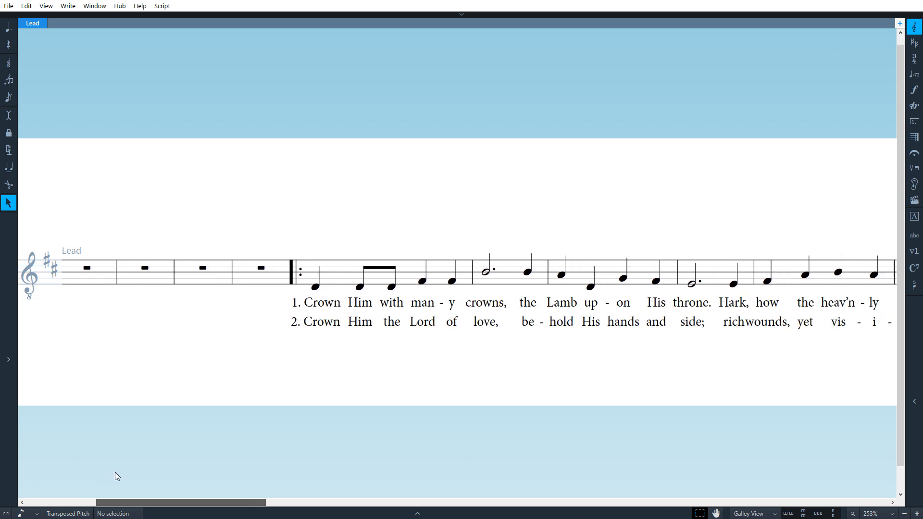
pyautogui.click(317, 288)
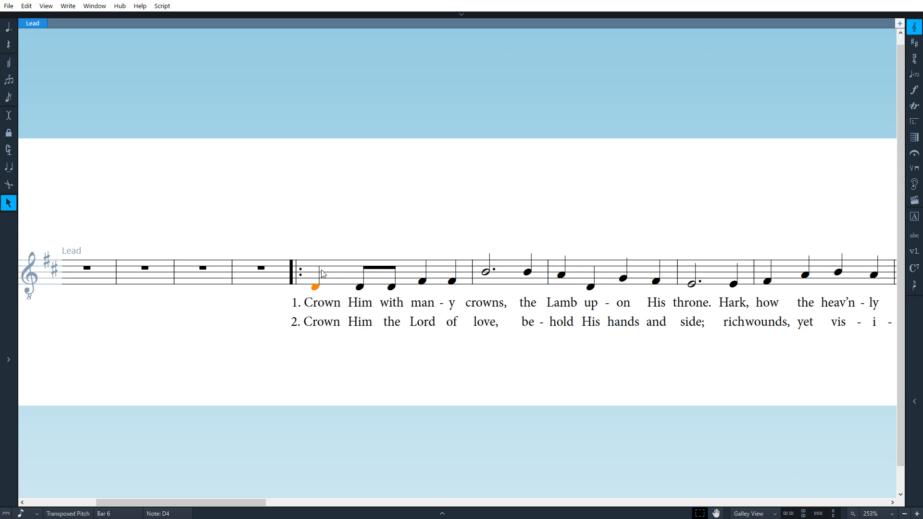
pyautogui.hotkey('ctrl', 'r')
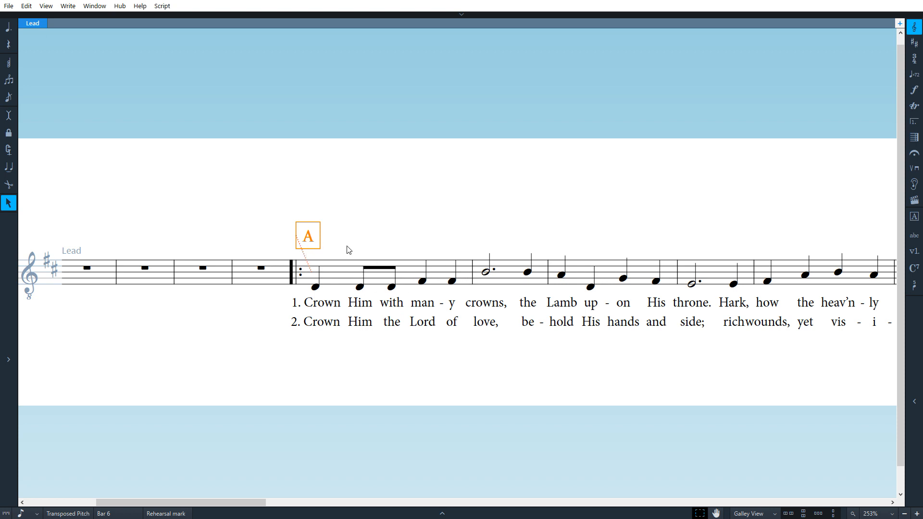
# - Add further rehearsal marks at bars 7, 9 and 8
pyautogui.click(485, 273)
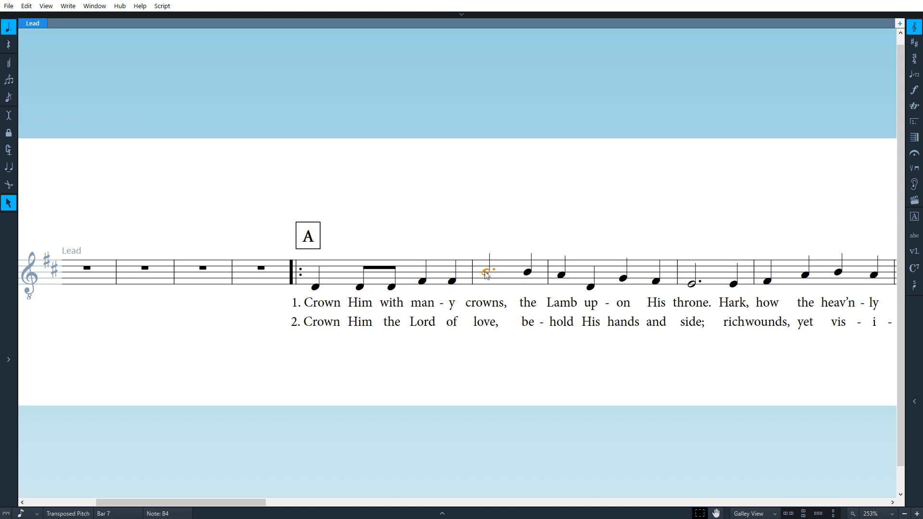
pyautogui.hotkey('ctrl', 'r')
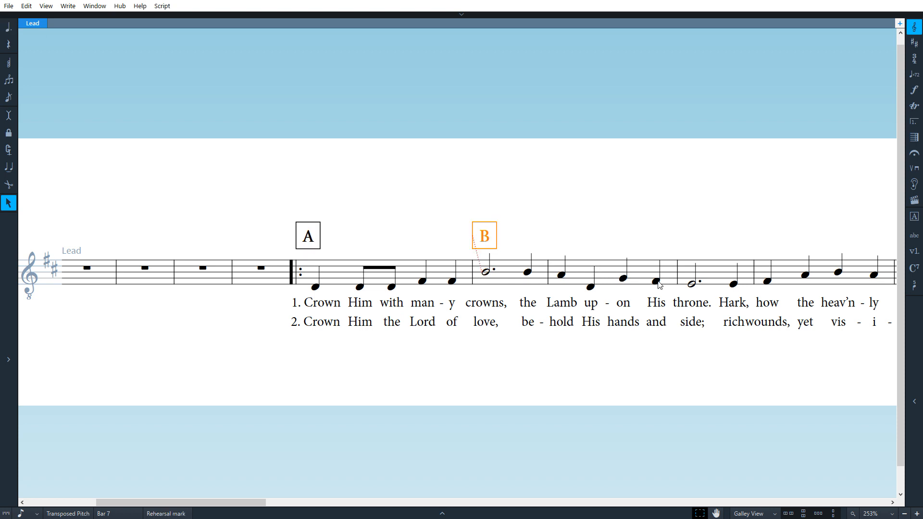
pyautogui.click(690, 283)
pyautogui.hotkey('ctrl', 'r')
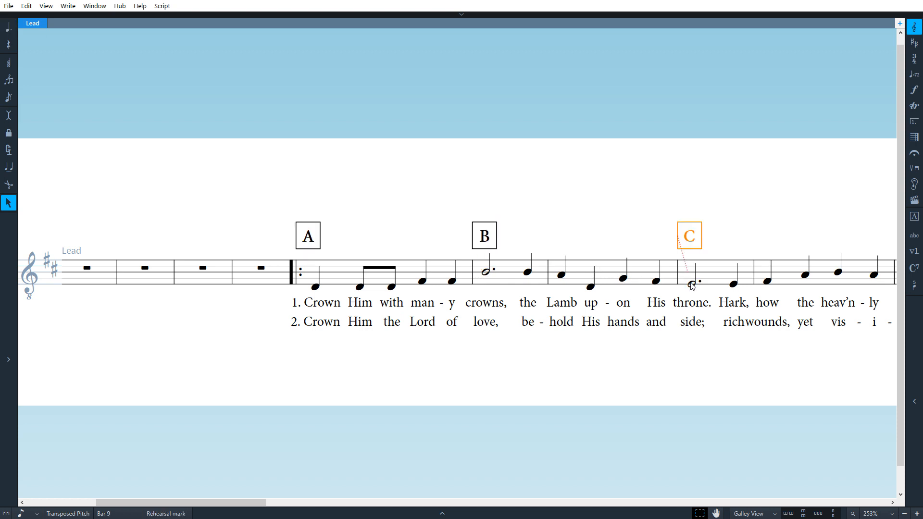
pyautogui.click(561, 276)
pyautogui.hotkey('ctrl', 'r')
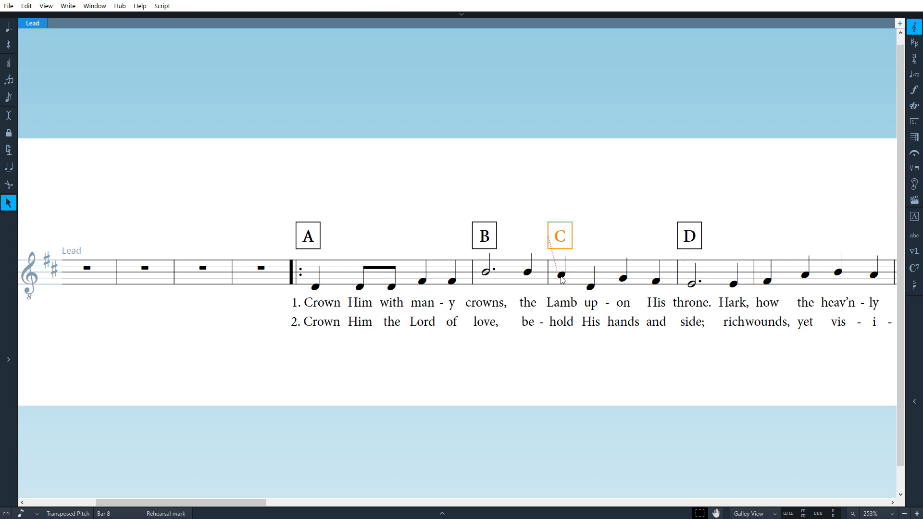
# - Delete the rehearsal marks at bars 7, 8 and 9, keeping only the one at bar 6
pyautogui.click(488, 234)
pyautogui.press('Delete')
pyautogui.click(561, 236)
pyautogui.press('Delete')
pyautogui.click(691, 237)
pyautogui.press('Delete')
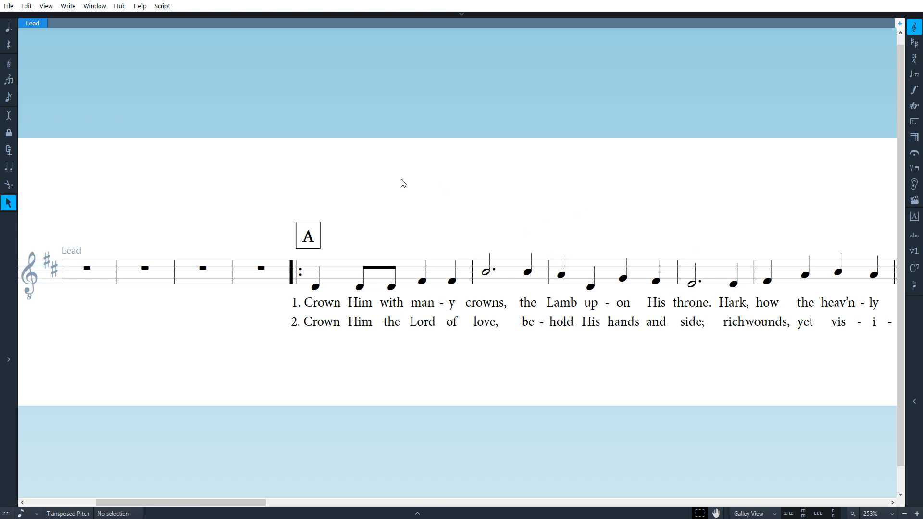
# - Display the properties of the bar 6 rehearsal mark, the first note and the first verse 1 lyric for comparison
pyautogui.click(310, 240)
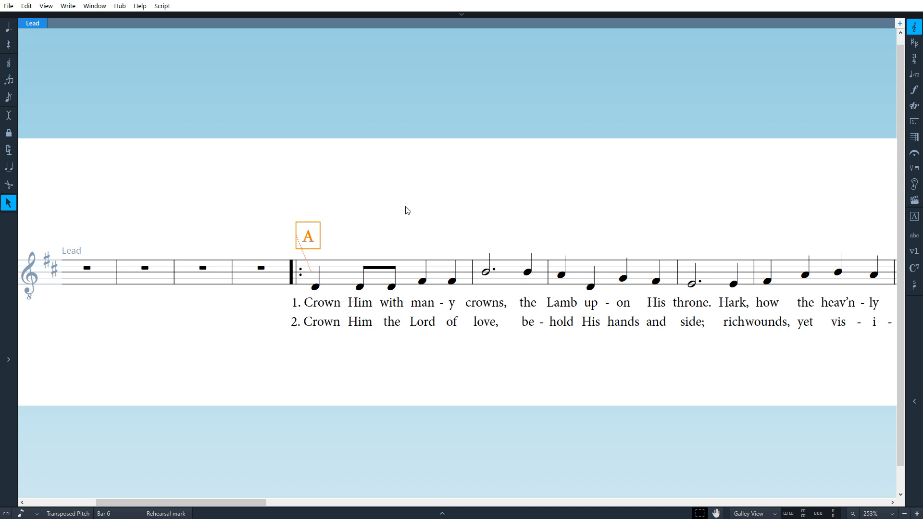
pyautogui.hotkey('ctrl', '8')
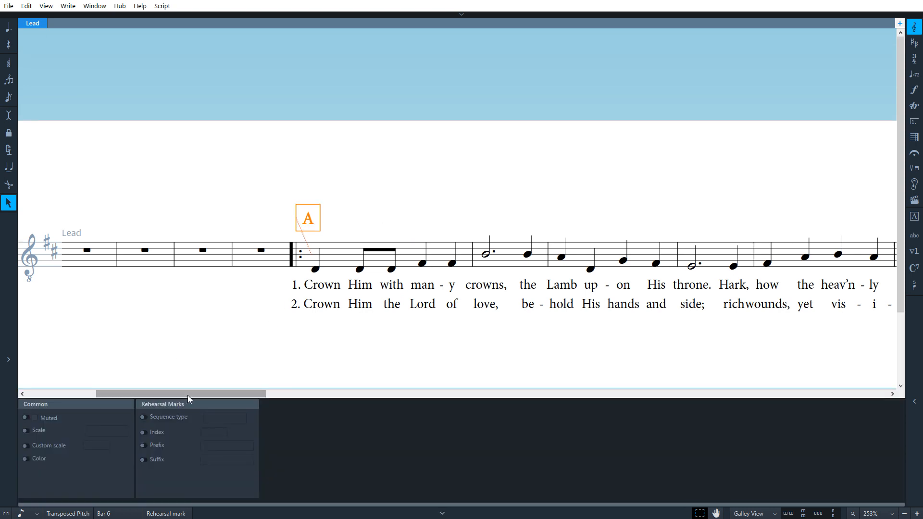
pyautogui.click(316, 270)
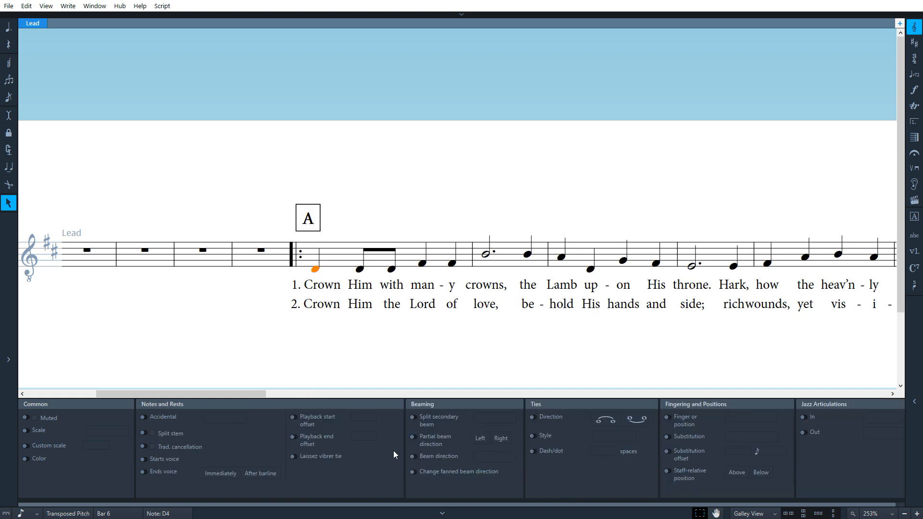
pyautogui.click(328, 287)
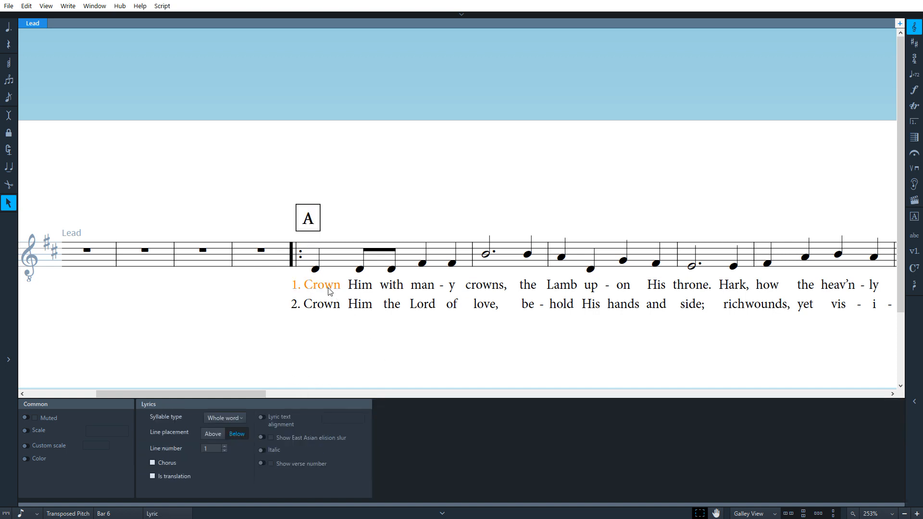
# - Override the index of the bar 6 rehearsal mark and set it to 22 for the letter V
pyautogui.click(311, 220)
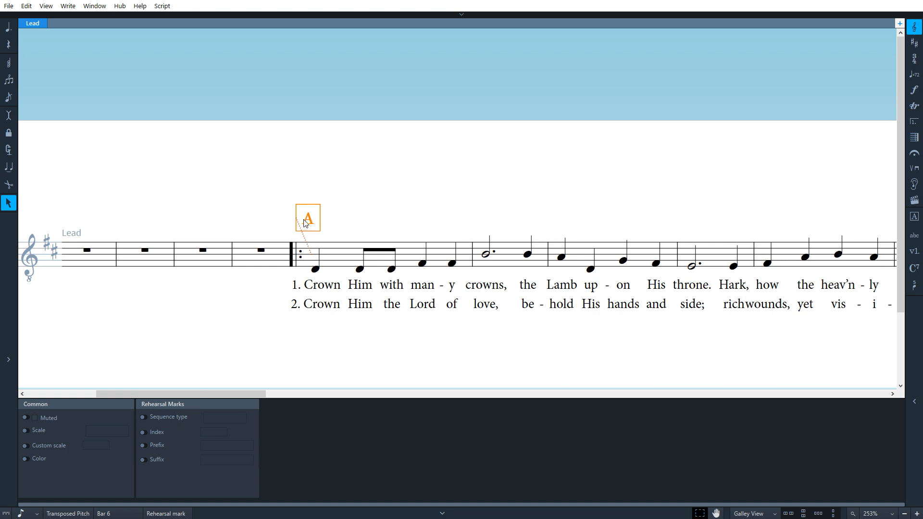
pyautogui.click(144, 432)
pyautogui.click(219, 431)
pyautogui.click(223, 430)
pyautogui.click(224, 430)
pyautogui.click(224, 430)
pyautogui.doubleClick(202, 432)
pyautogui.press('Return')
# - Give the bar 6 rehearsal mark the suffix "erse 1/2" so that it reads "Verse 1/2"
pyautogui.click(212, 458)
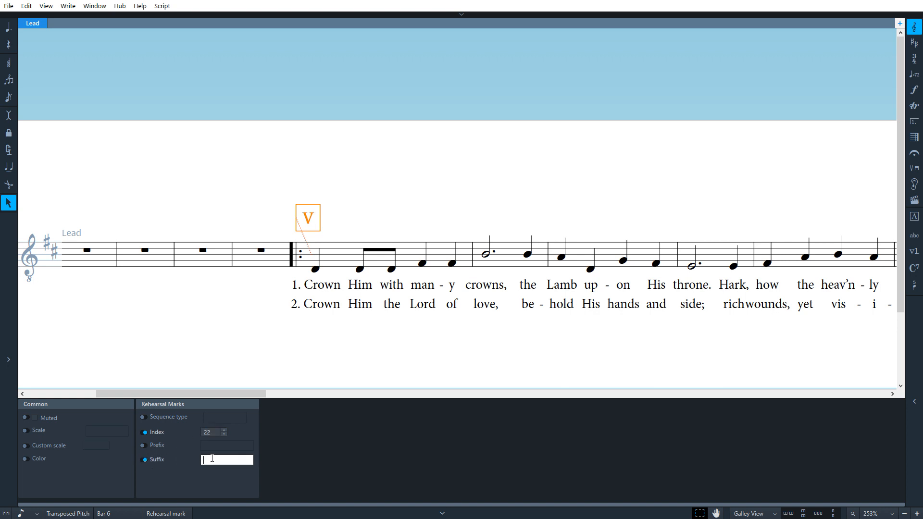
pyautogui.write('erse 1')
pyautogui.press('Return')
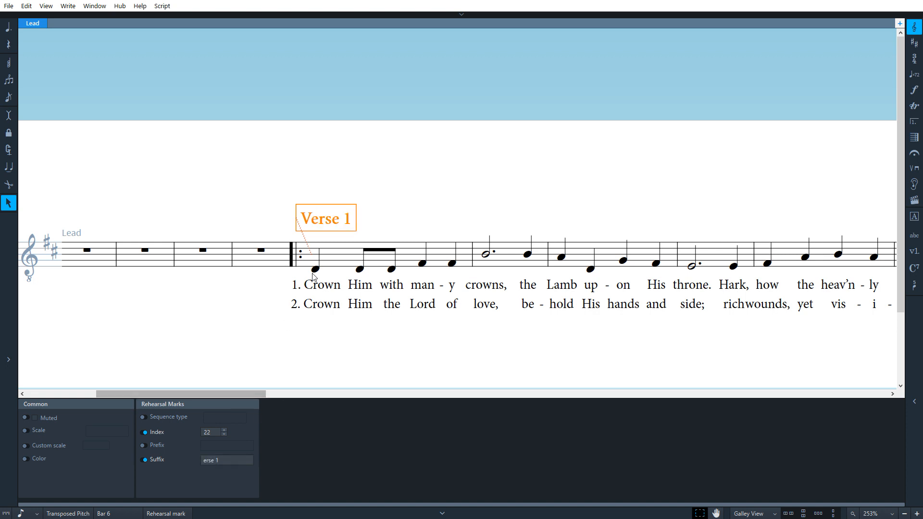
pyautogui.click(232, 464)
pyautogui.write('/2')
pyautogui.press('Return')
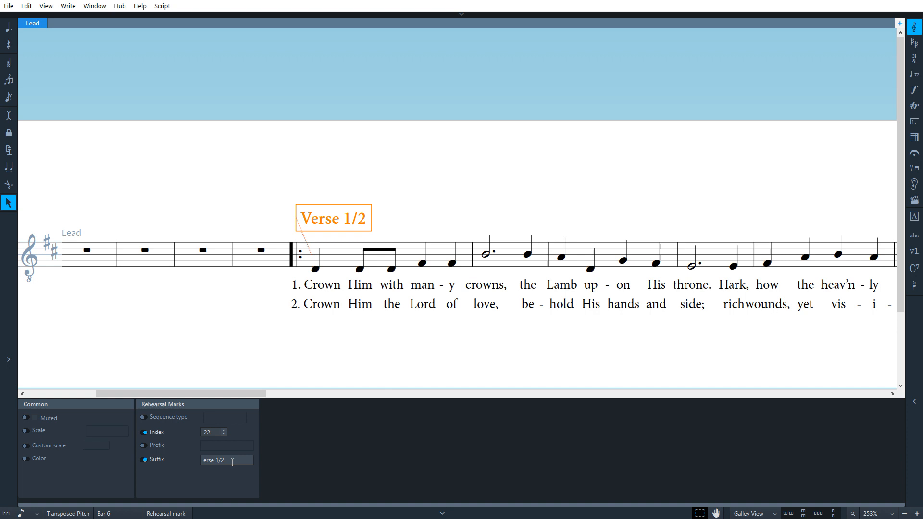
# - Remove the index override from the bar 6 rehearsal mark and replace its suffix with "-V1/2"
pyautogui.click(144, 432)
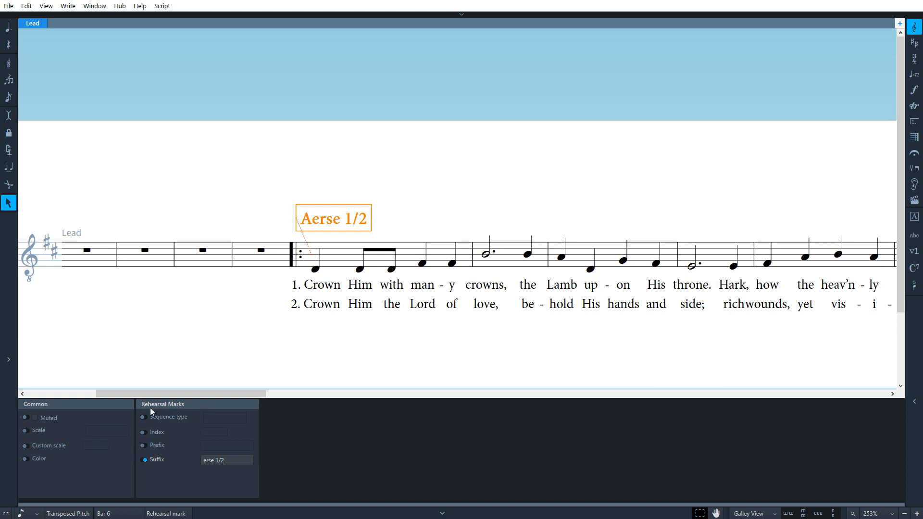
pyautogui.click(145, 459)
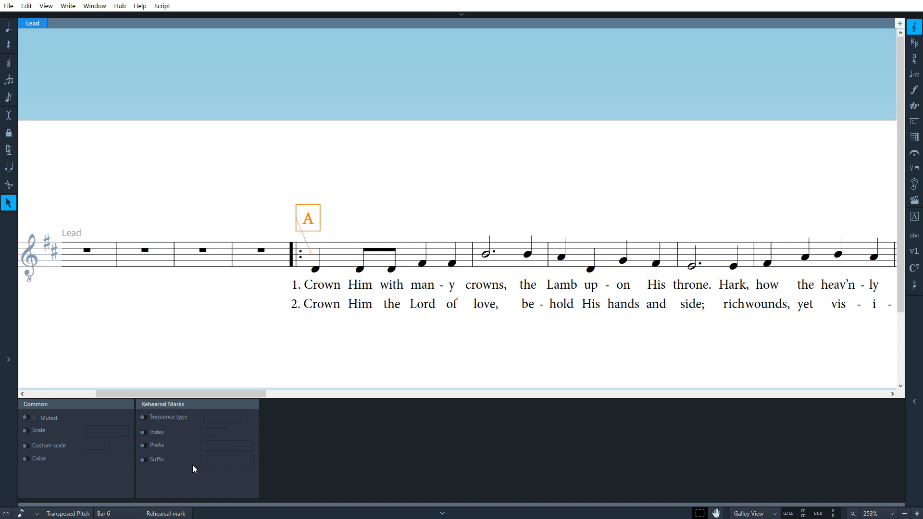
pyautogui.click(144, 460)
pyautogui.write('-V1/2')
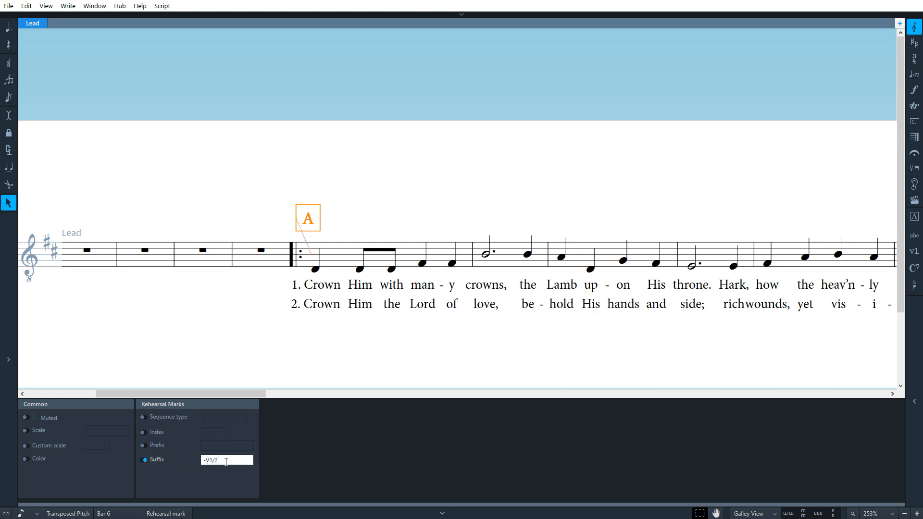
pyautogui.press('Return')
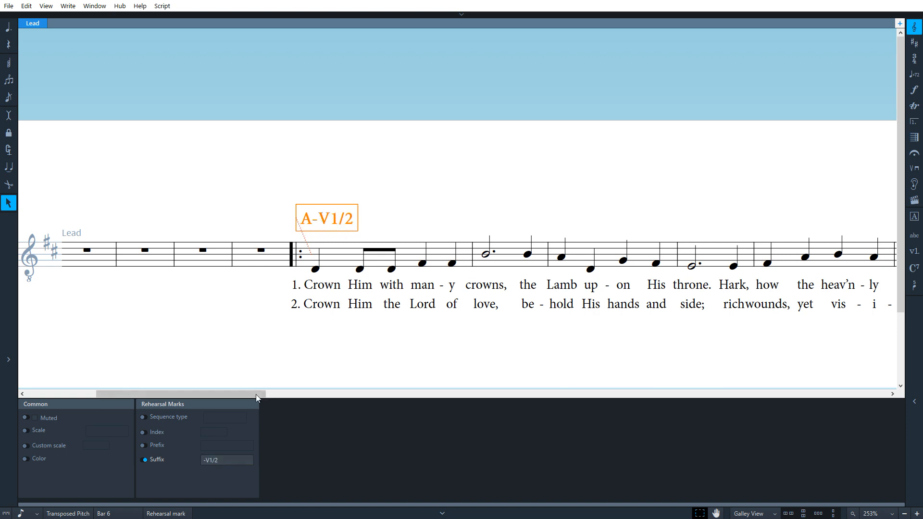
# - Add a rehearsal mark at the first note of bar 26 and give it the suffix "-V3"
pyautogui.moveTo(255, 393); pyautogui.dragTo(611, 399)
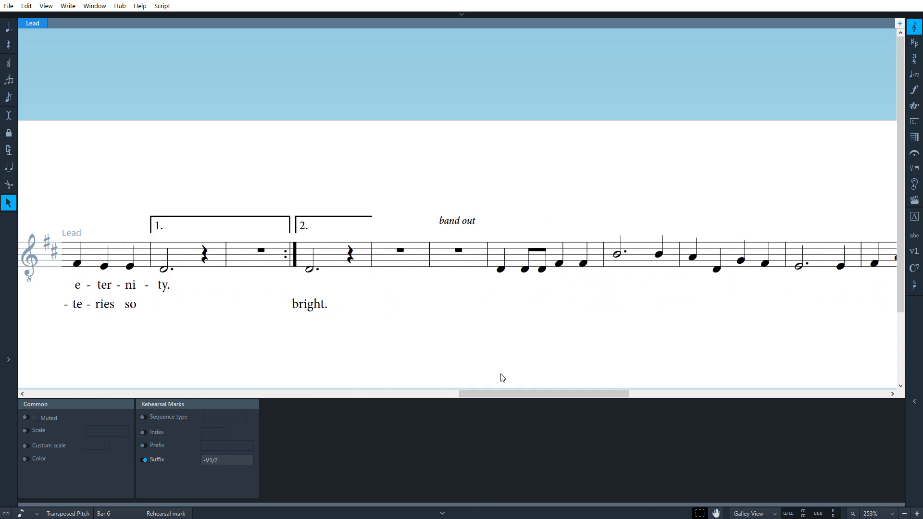
pyautogui.click(500, 273)
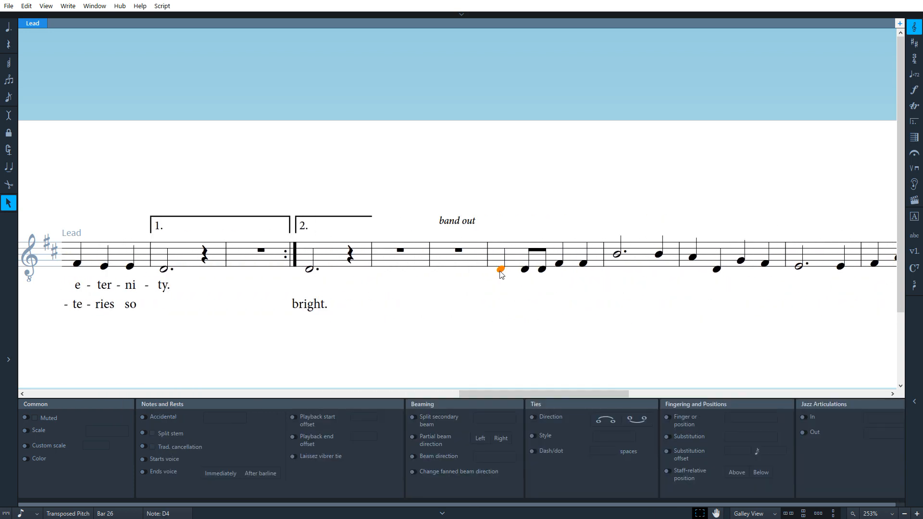
pyautogui.hotkey('shift', 'a')
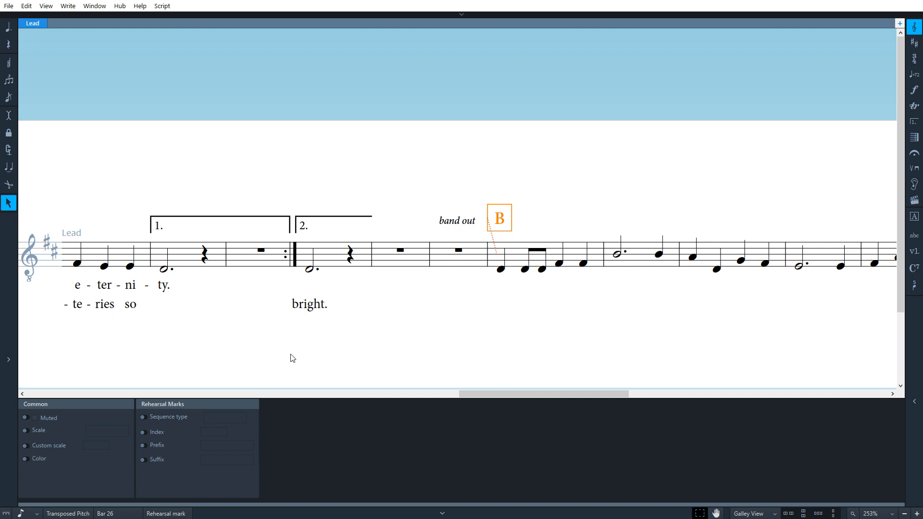
pyautogui.click(143, 460)
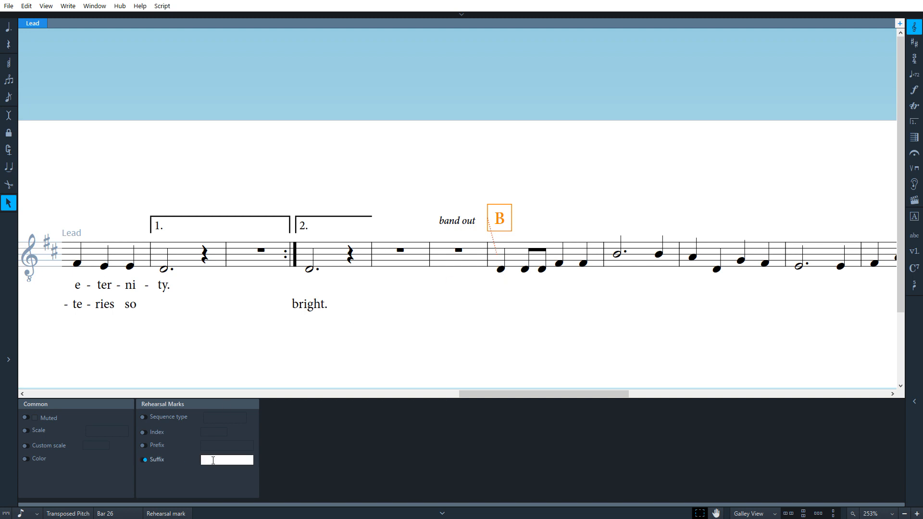
pyautogui.write('-V3')
pyautogui.press('Return')
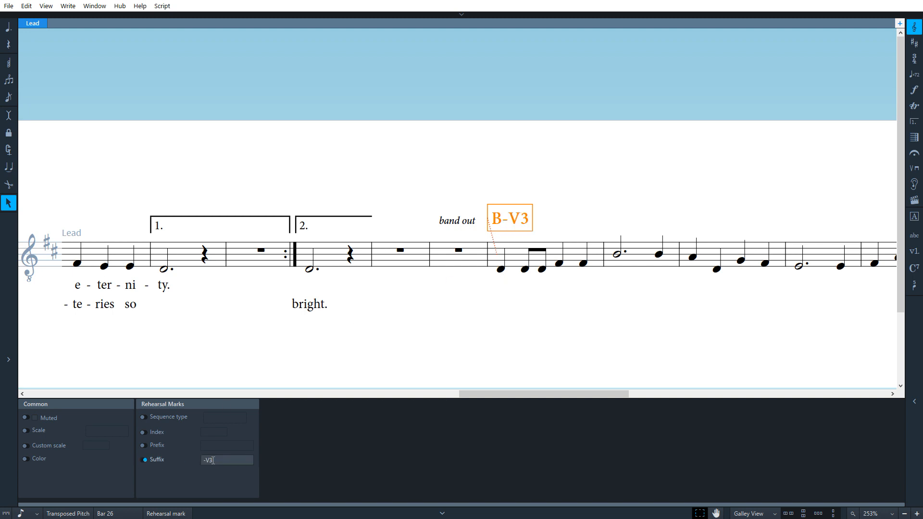
# - Try a rehearsal mark with the suffix "-Int" on the second ending at bar 23, and delete it
pyautogui.click(310, 271)
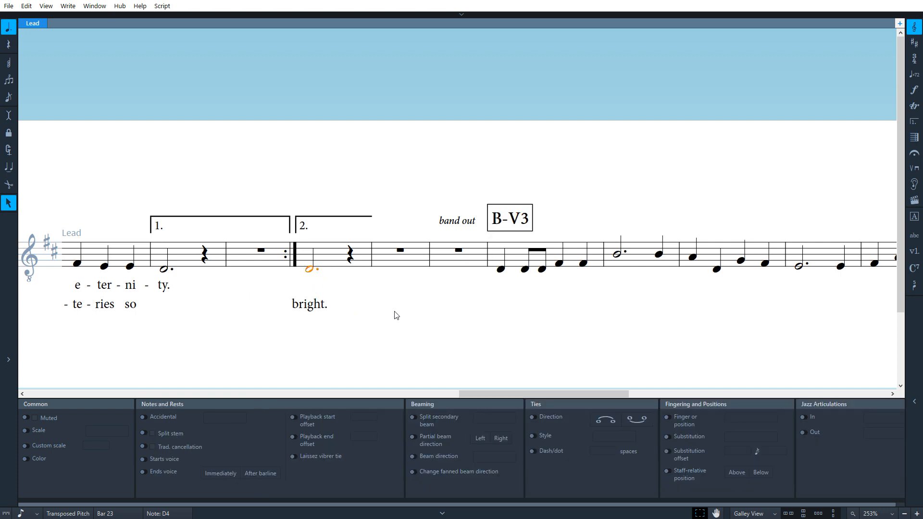
pyautogui.hotkey('shift', 'a')
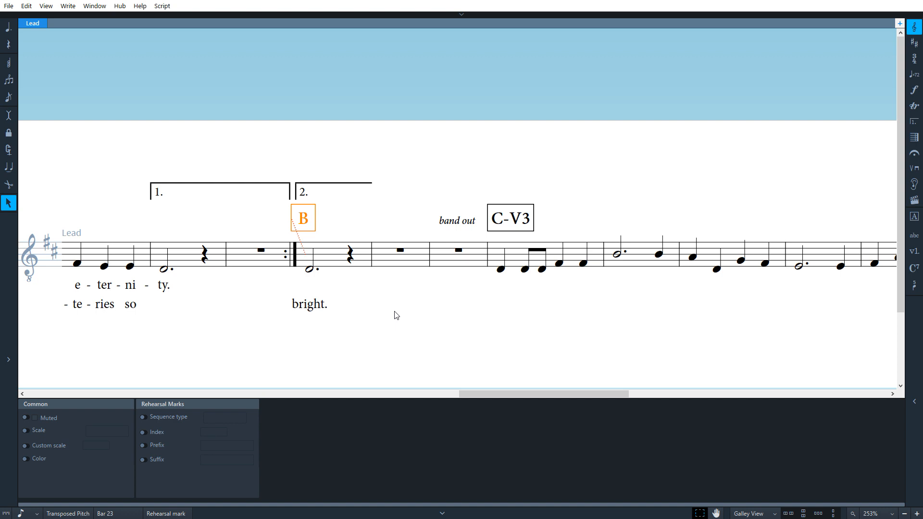
pyautogui.click(144, 460)
pyautogui.write('-In')
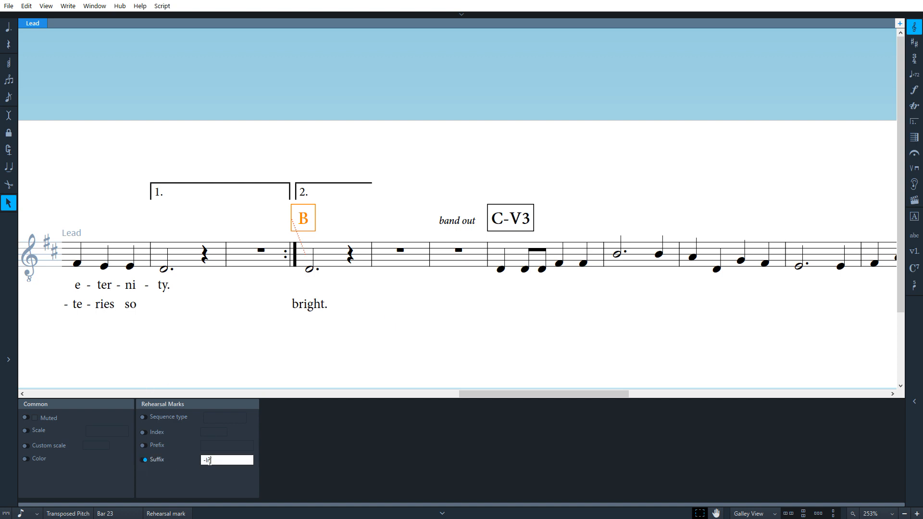
pyautogui.write('t')
pyautogui.press('Return')
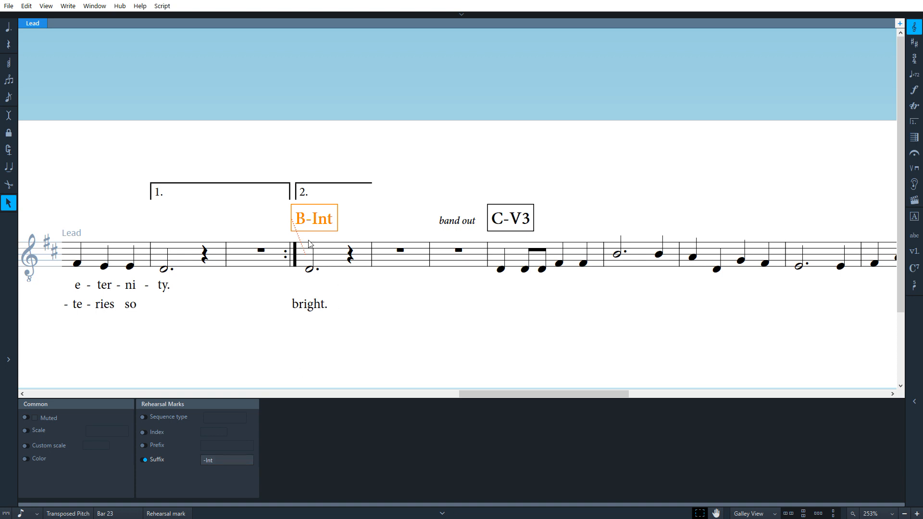
pyautogui.press('Delete')
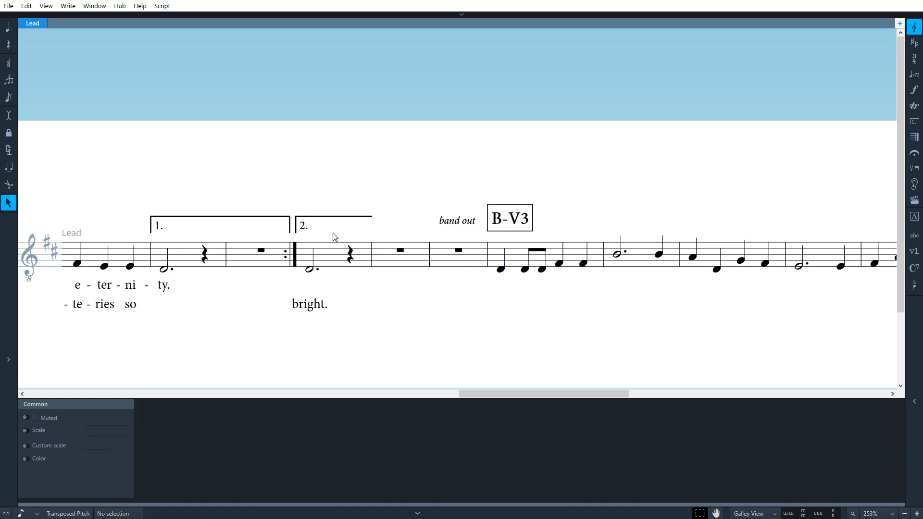
pyautogui.click(500, 269)
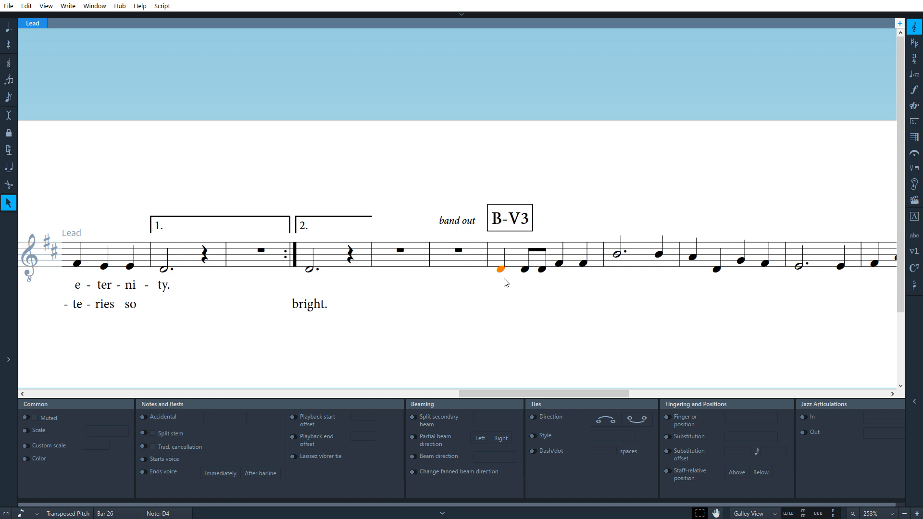
pyautogui.hotkey('shift', 'b')
pyautogui.write('||')
pyautogui.press('Return')
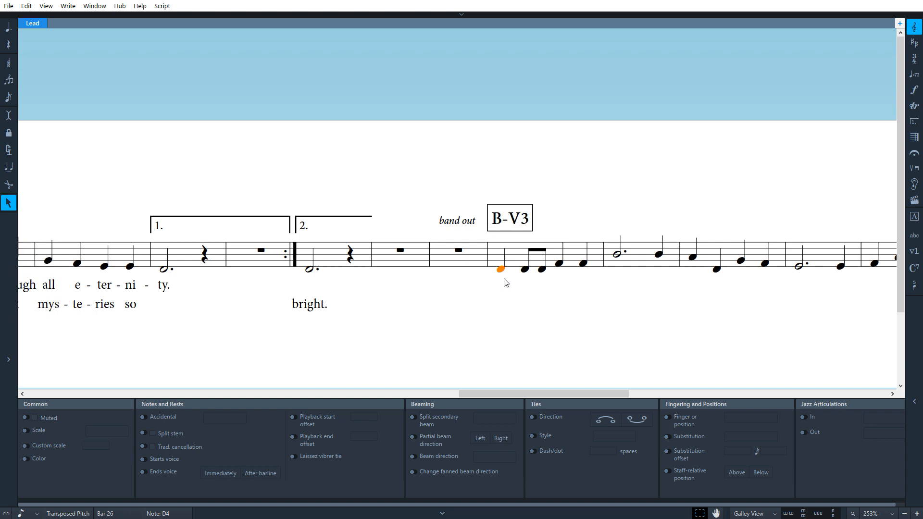
pyautogui.hotkey('ctrl', 'z')
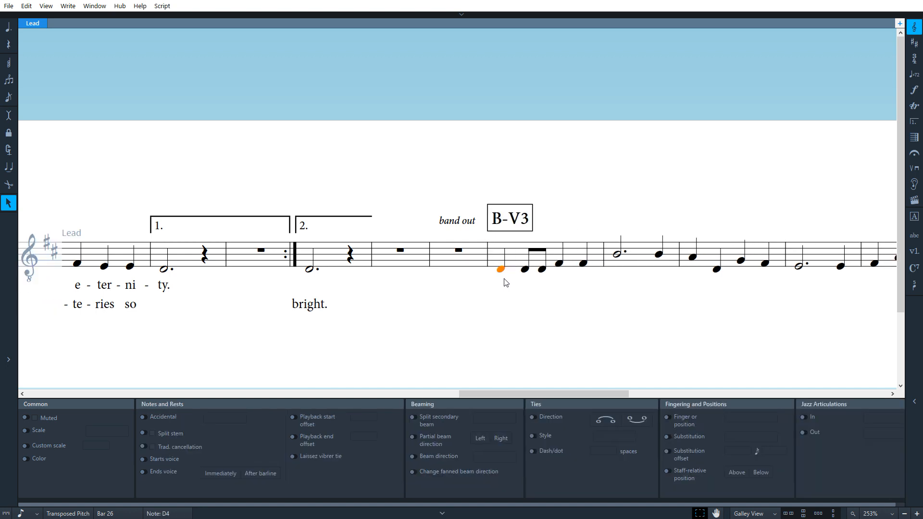
# - Insert a double barline at the start of bar 26, under the B-V3 rehearsal mark
pyautogui.hotkey('shift', 'b')
pyautogui.write('||')
pyautogui.press('Return')
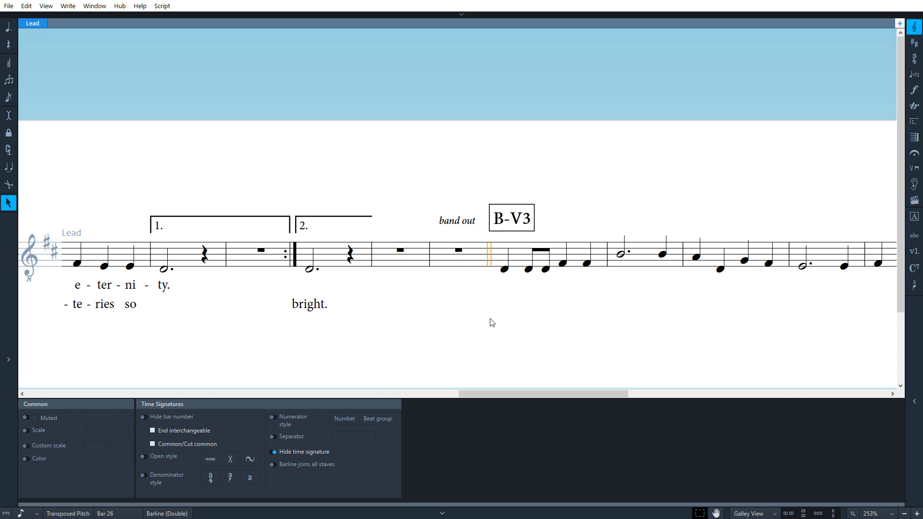
# - Try adding a pickup of one and a half beats to the opening 4/4 time signature without Insert mode, and undo it
pyautogui.moveTo(497, 394); pyautogui.dragTo(113, 393)
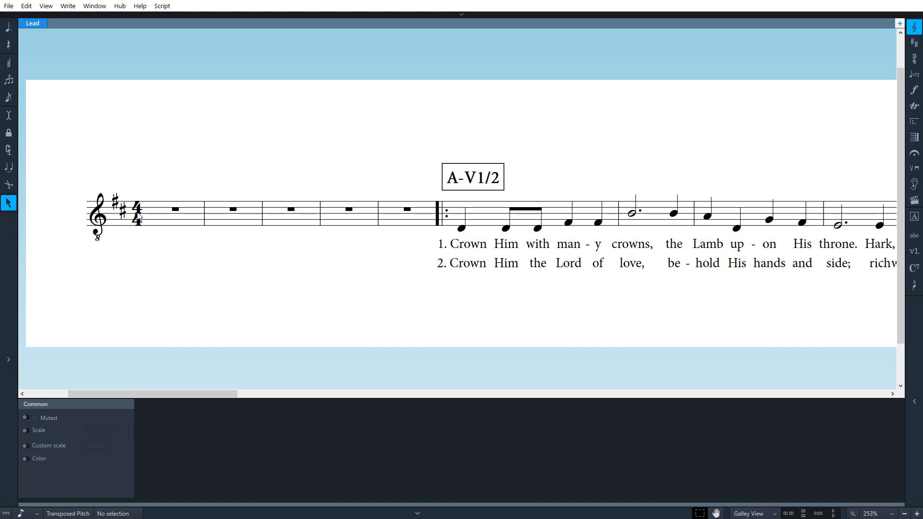
pyautogui.click(138, 216)
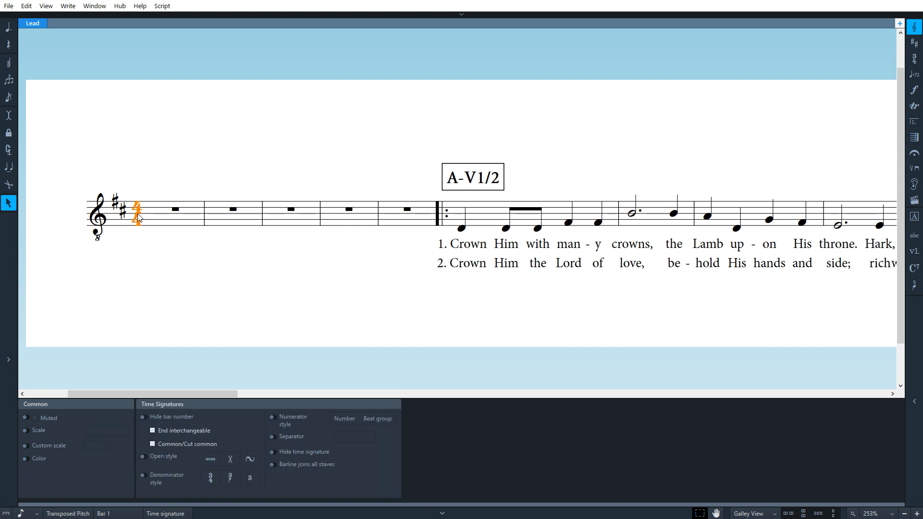
pyautogui.doubleClick(138, 216)
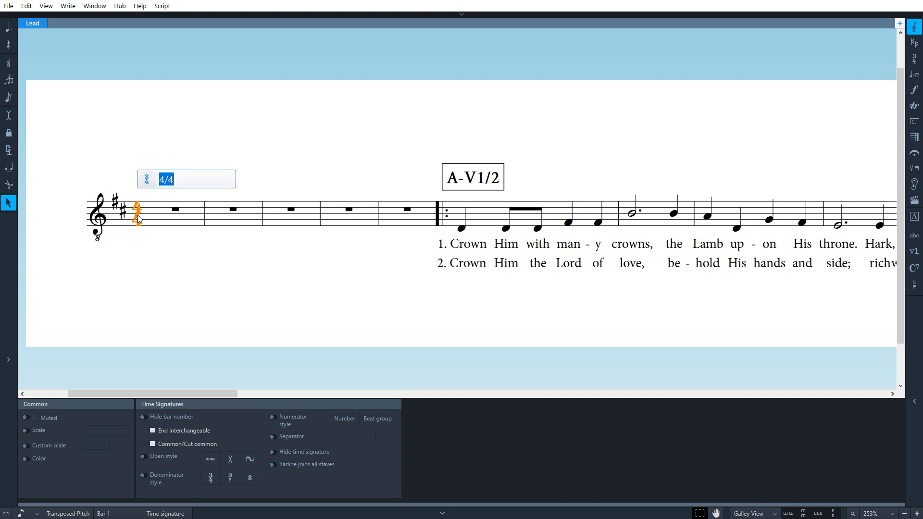
pyautogui.click(187, 181)
pyautogui.write('.5')
pyautogui.press('Return')
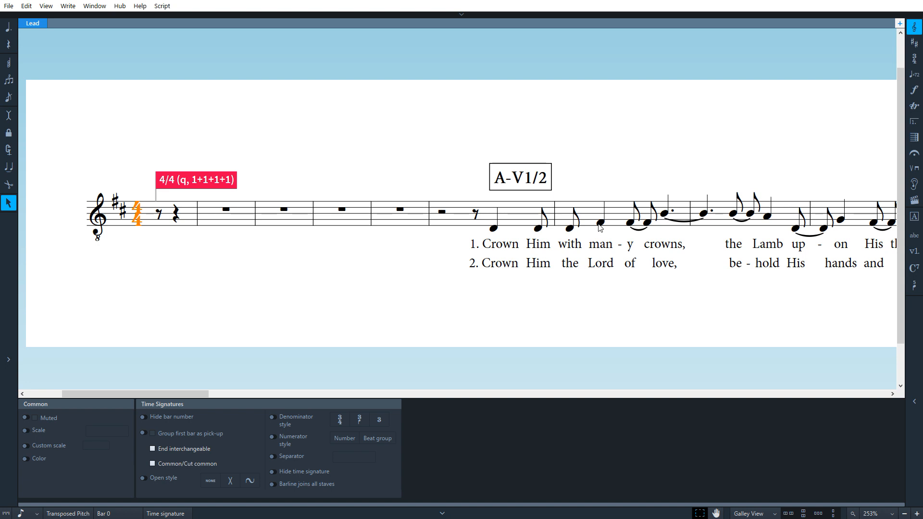
pyautogui.hotkey('ctrl', 'z')
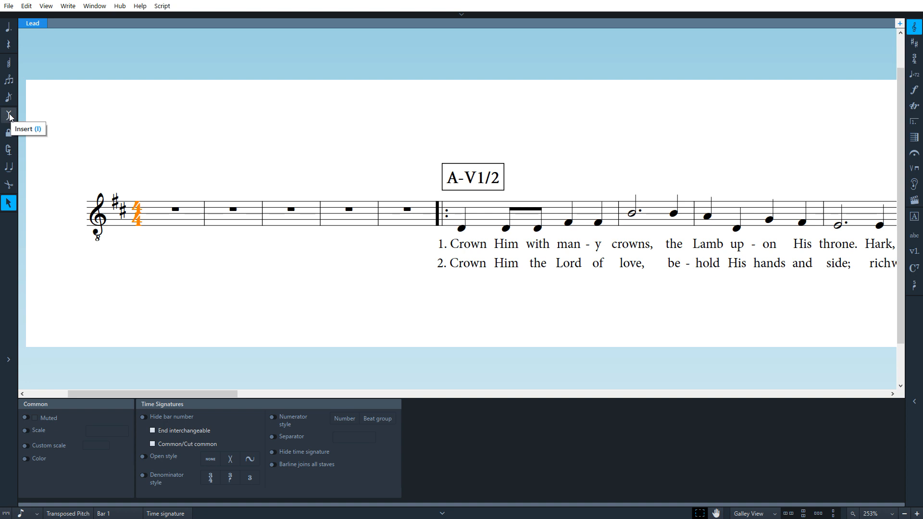
# - Activate Insert mode and change the opening time signature to "4/4,1" for a one-beat pickup bar
pyautogui.press('i')
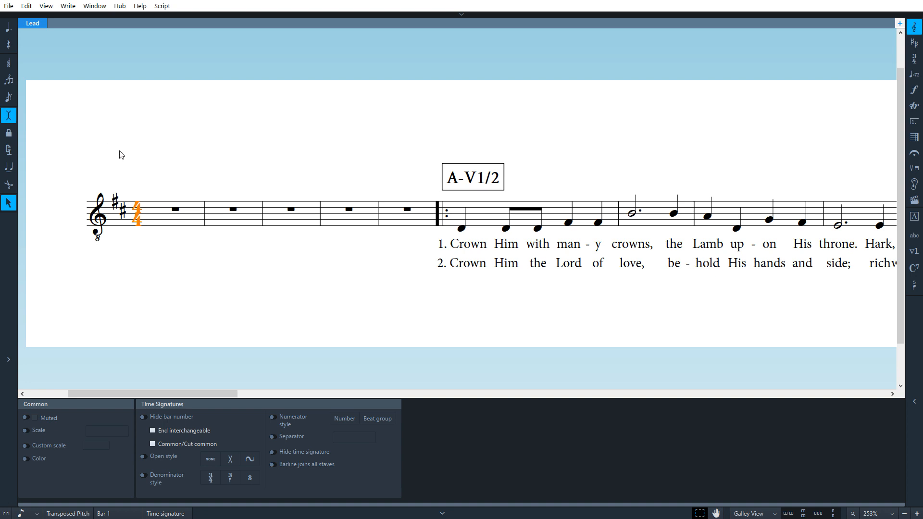
pyautogui.doubleClick(138, 214)
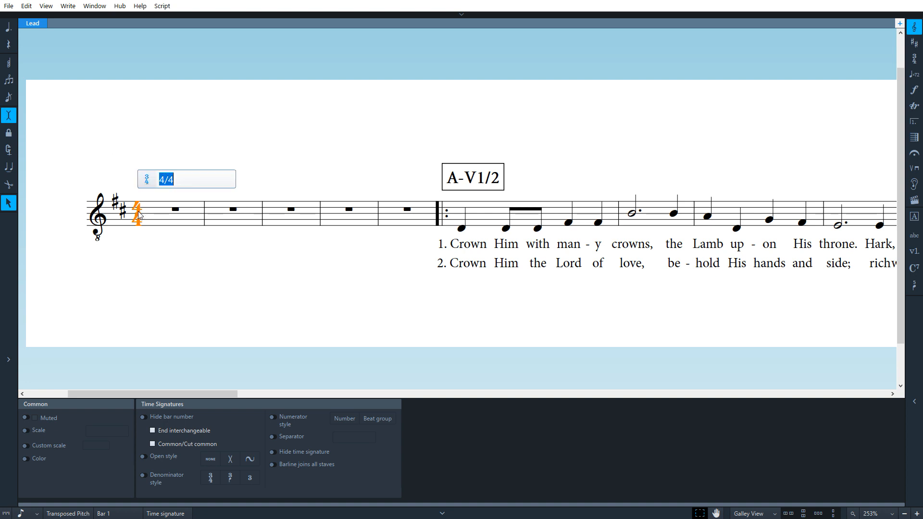
pyautogui.click(181, 183)
pyautogui.write(',1')
pyautogui.press('Return')
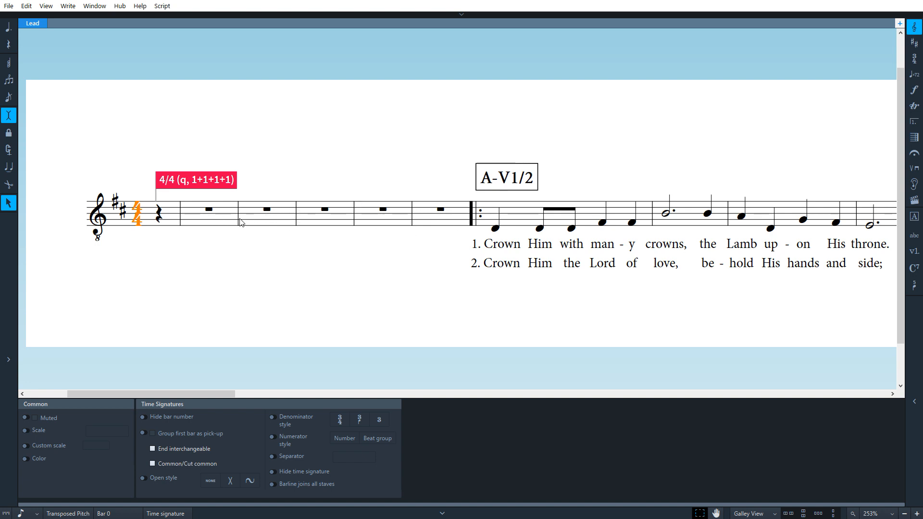
# - Delete one of the empty introduction bars by entering "-1" for the bars at bar 3
pyautogui.click(159, 218)
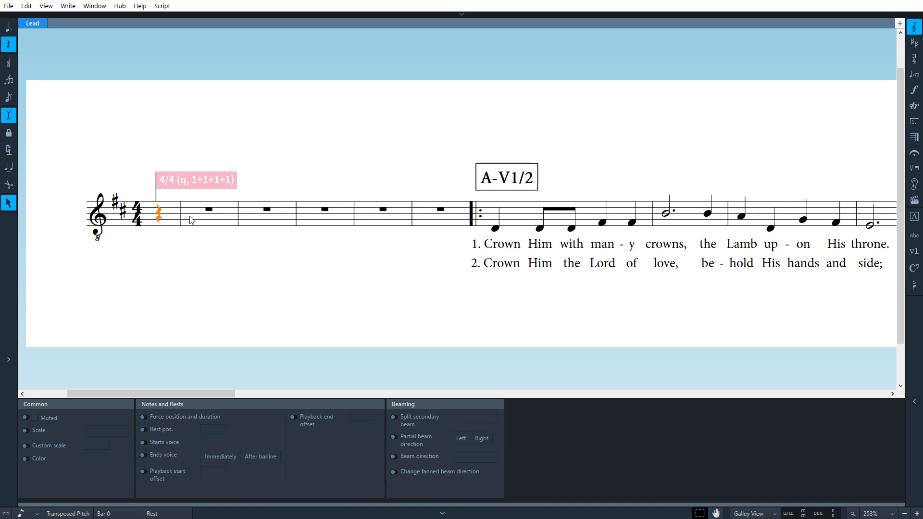
pyautogui.click(325, 214)
pyautogui.hotkey('shift', 'x')
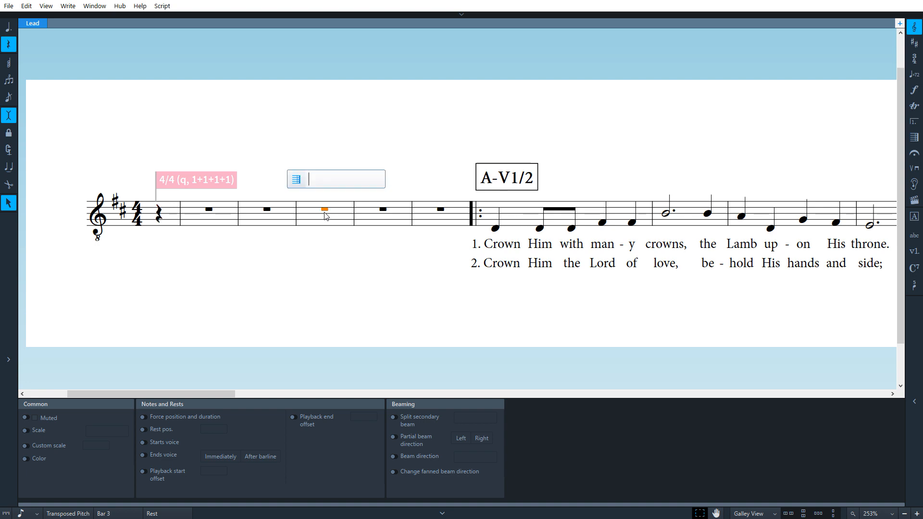
pyautogui.write('-1')
pyautogui.press('Return')
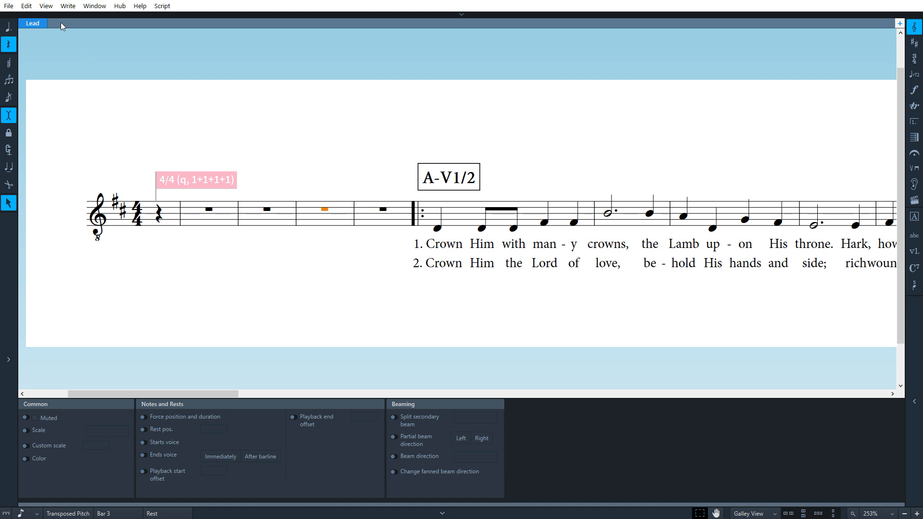
# - Set the note and rest colors to show Voice Colors
pyautogui.click(46, 6)
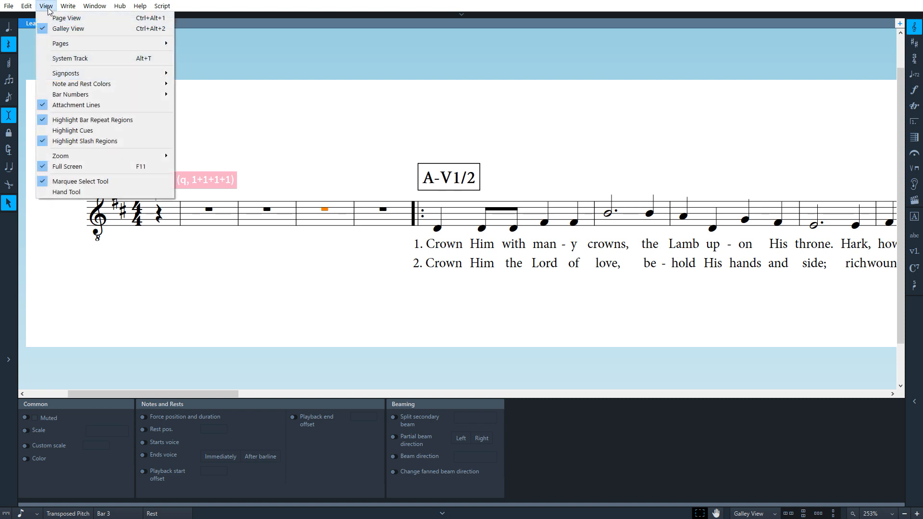
pyautogui.moveTo(109, 88)
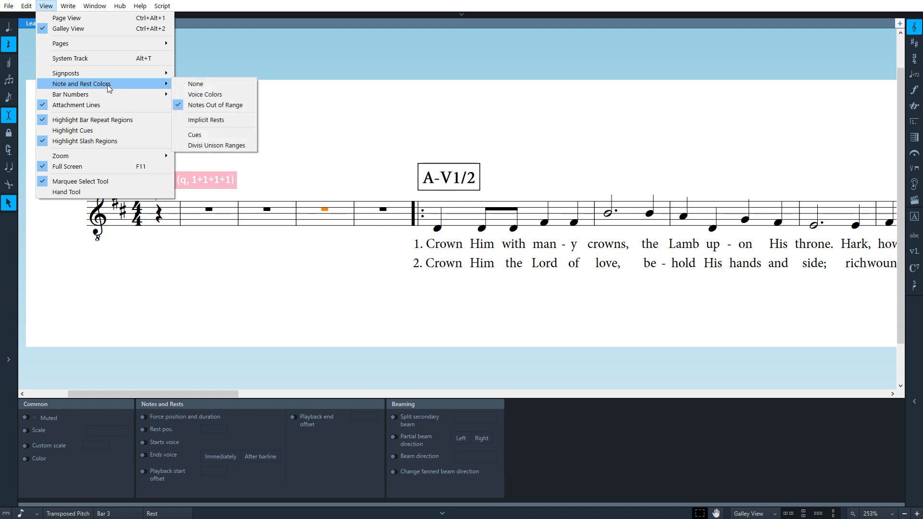
pyautogui.click(218, 95)
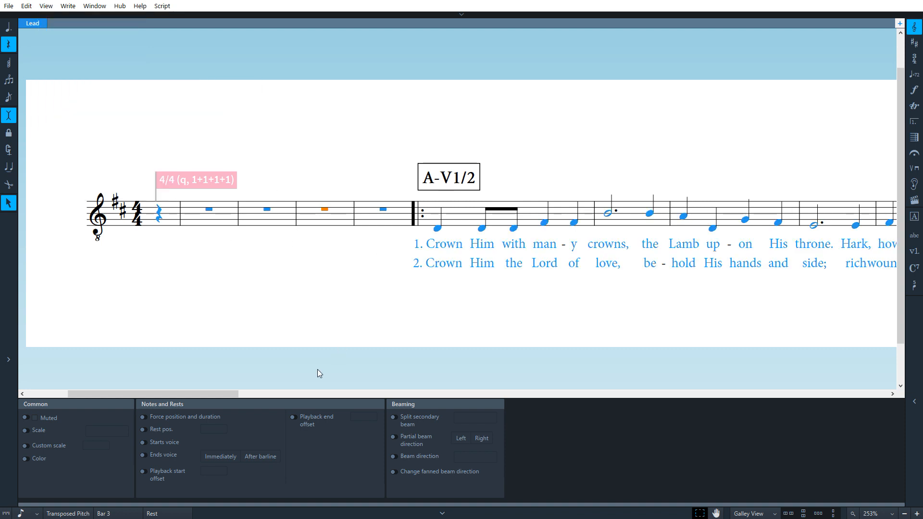
# - Start note input at the pickup bar's rest with Insert mode off, and create a new voice
pyautogui.moveTo(213, 390); pyautogui.dragTo(197, 372)
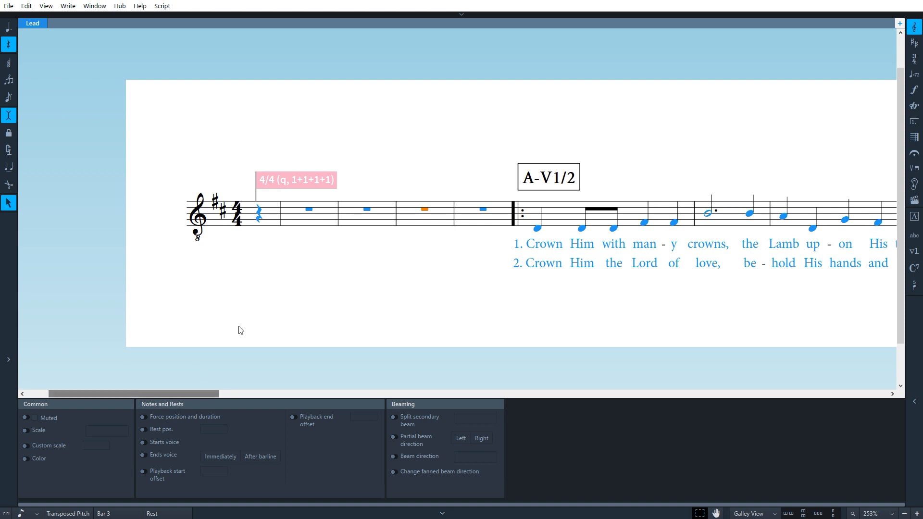
pyautogui.click(243, 289)
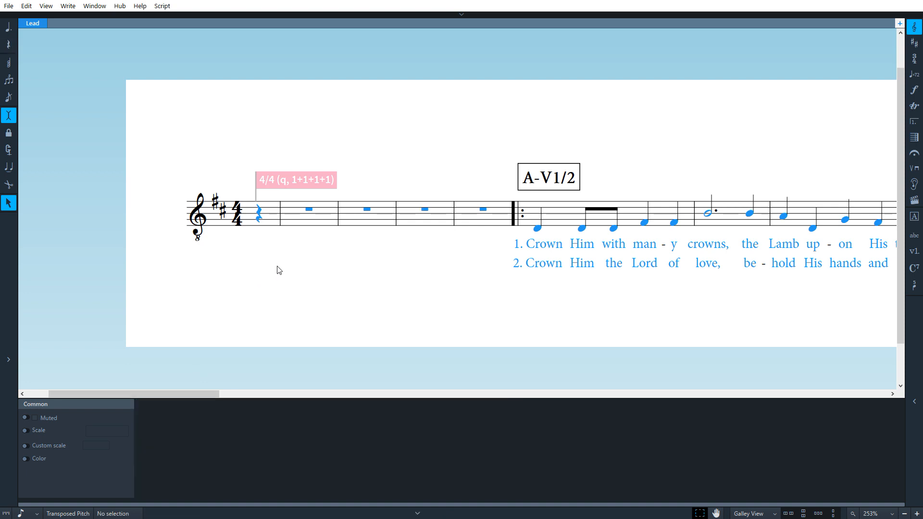
pyautogui.click(258, 215)
pyautogui.press('Return')
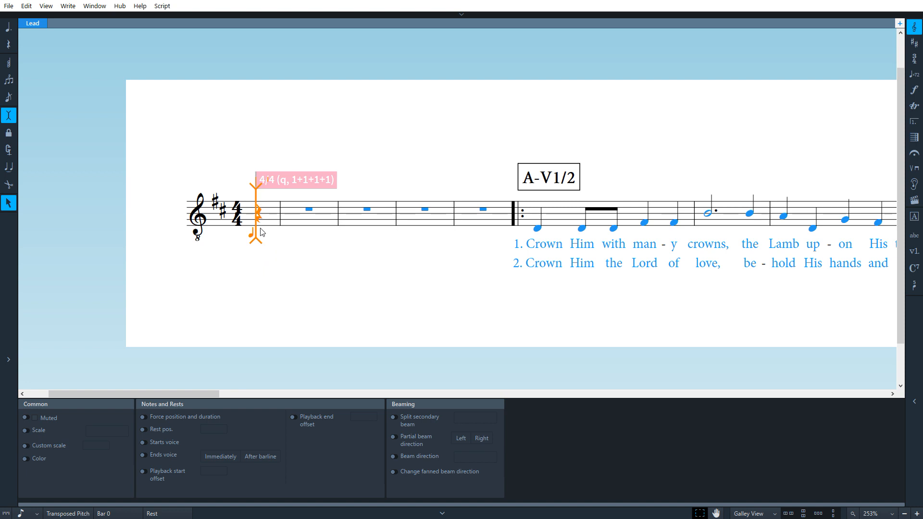
pyautogui.press('i')
pyautogui.press('z')
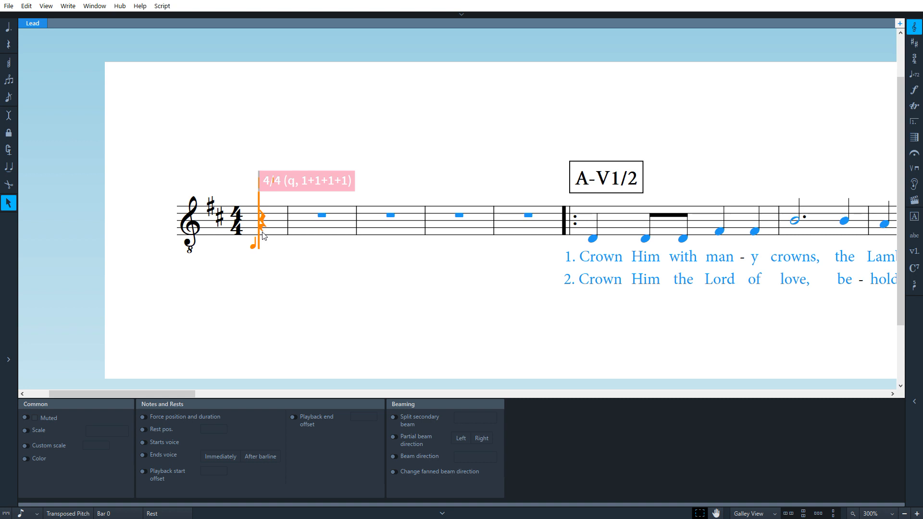
pyautogui.press('q')
pyautogui.hotkey('shift', 'v')
# - Enter a quarter-note C-sharp in the pickup bar, and a dotted-quarter D, eighth C-sharp and quarters B and A in bar 1
pyautogui.press('c')
pyautogui.press('.')
pyautogui.press('d')
pyautogui.press('5')
pyautogui.press('c')
pyautogui.press('6')
pyautogui.press('b')
pyautogui.press('a')
# - Fill bar 2 with the quarter notes G, E, F-sharp and A in the new voice
pyautogui.press('g')
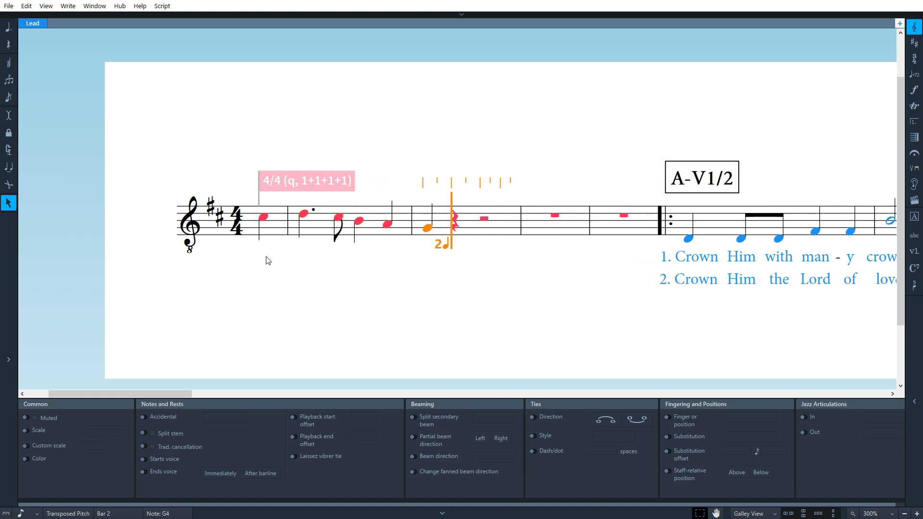
pyautogui.press('e')
pyautogui.press('f')
pyautogui.press('a')
# - Fill bar 3 with quarter G, eighths F-sharp and G, and quarters A and D, add a whole-note E in bar 4, and end note input
pyautogui.press('f')
pyautogui.press('5')
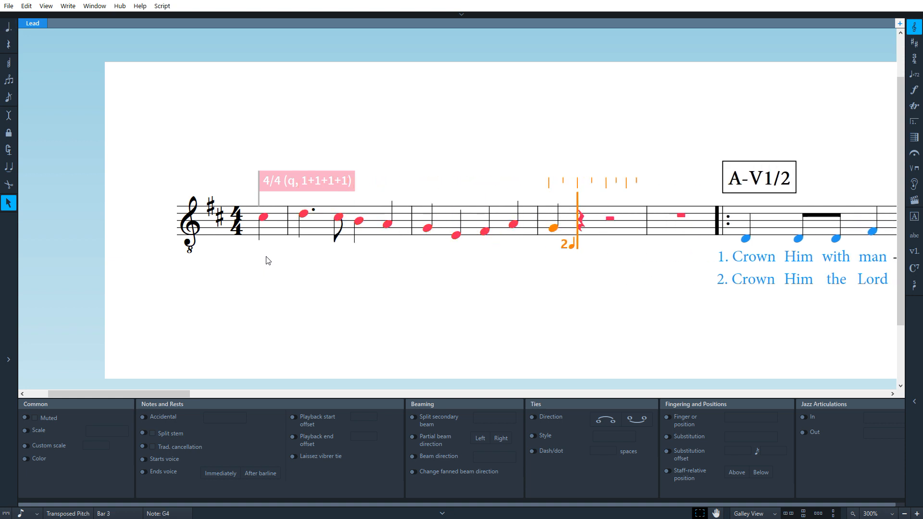
pyautogui.press('f')
pyautogui.press('g')
pyautogui.press('6')
pyautogui.press('a')
pyautogui.press('d')
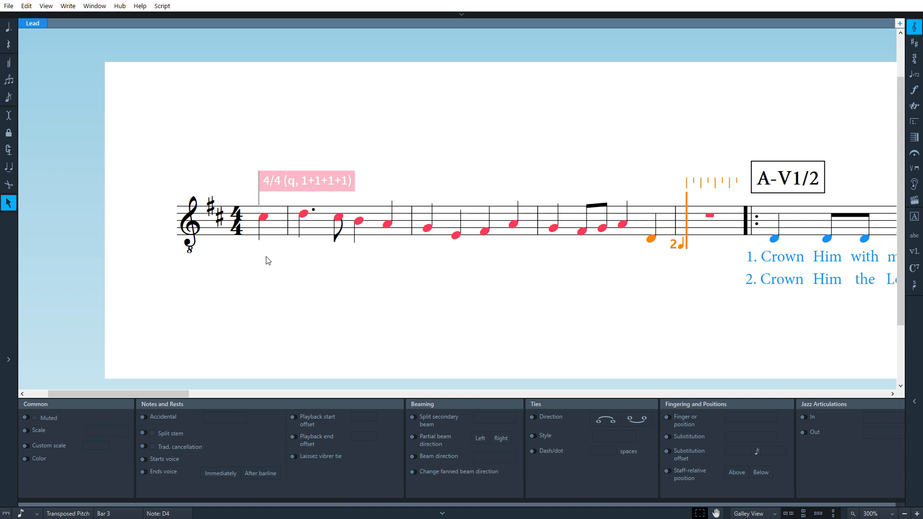
pyautogui.press('8')
pyautogui.press('e')
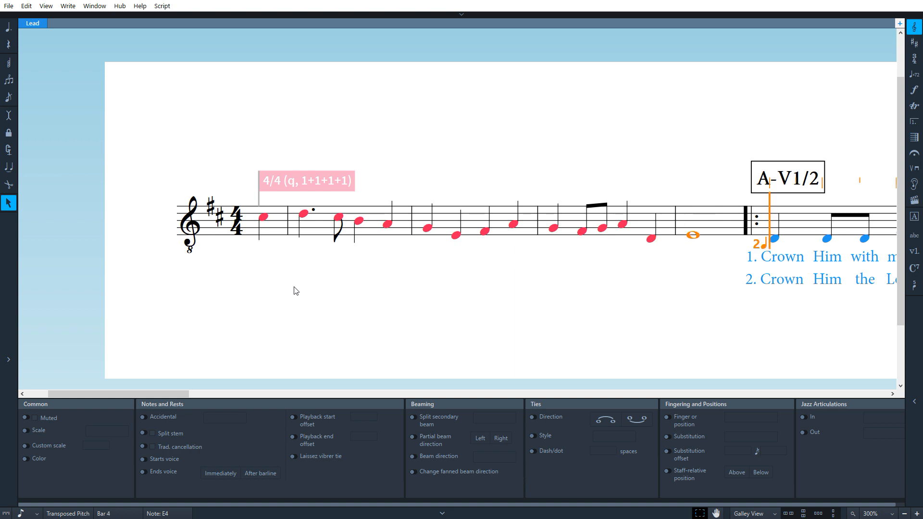
pyautogui.click(296, 291)
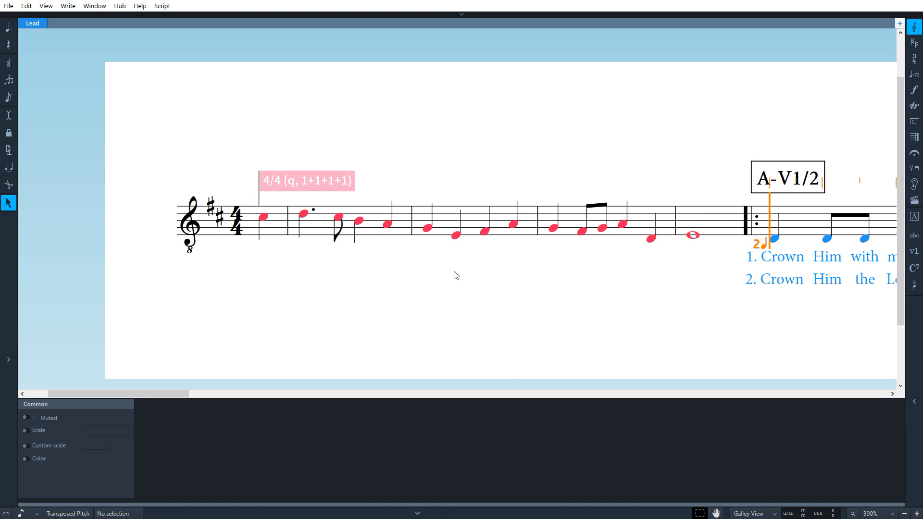
pyautogui.press('Escape')
# - Set the note and rest colors to None and hide all signposts
pyautogui.click(46, 6)
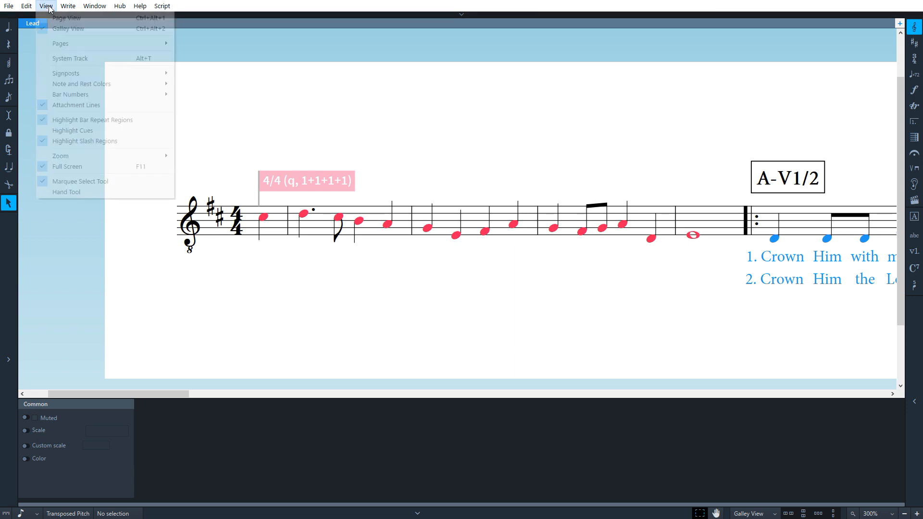
pyautogui.moveTo(98, 84)
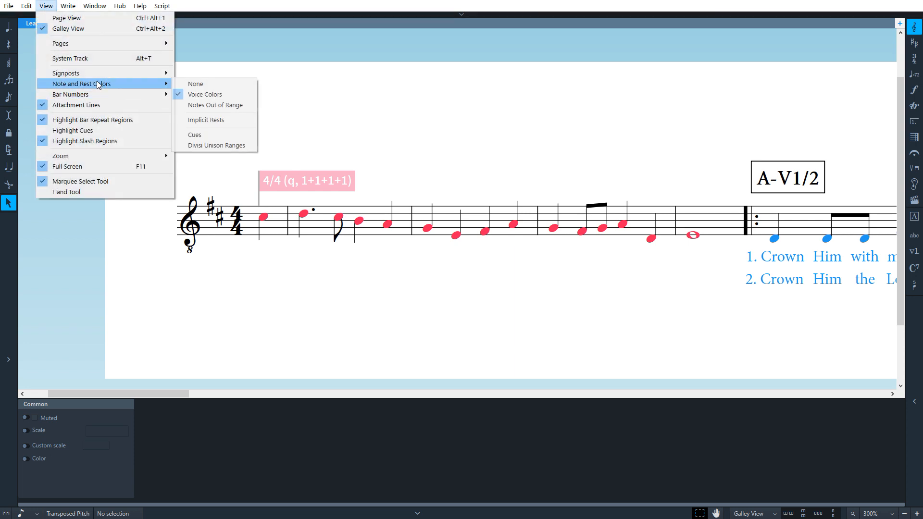
pyautogui.click(190, 88)
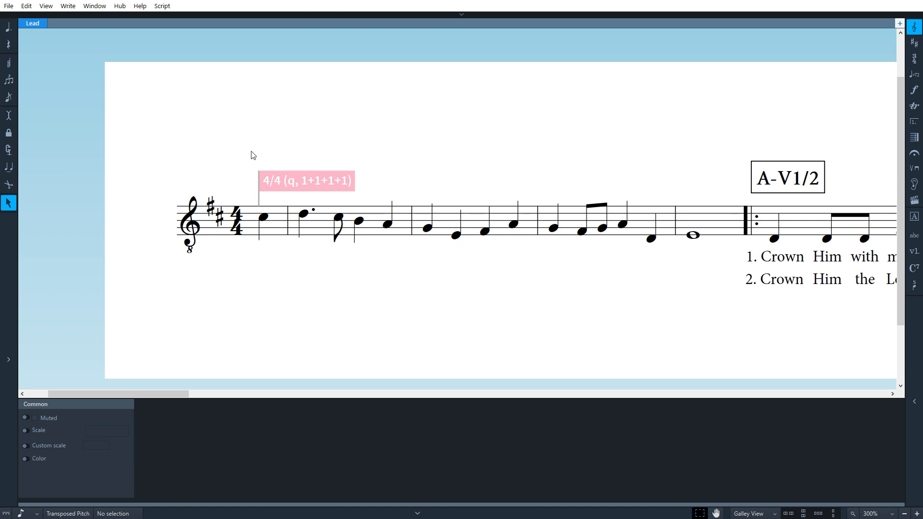
pyautogui.click(51, 8)
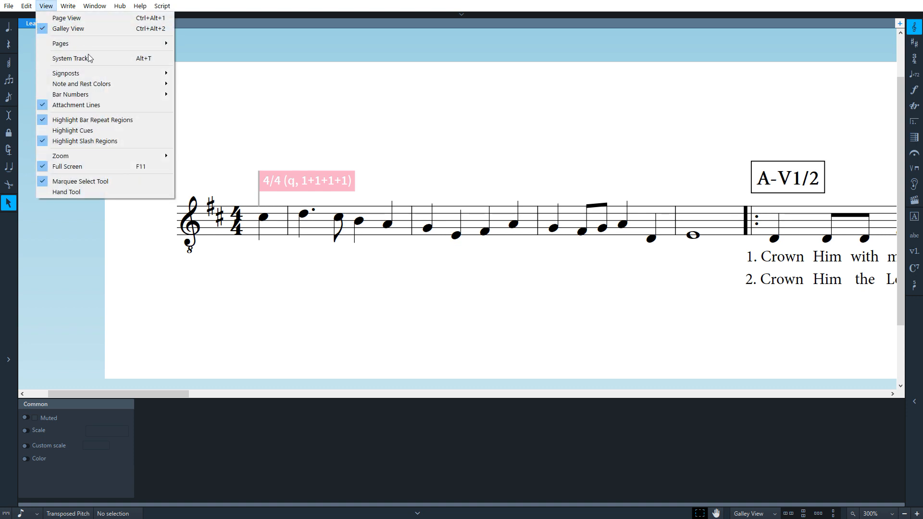
pyautogui.moveTo(102, 73)
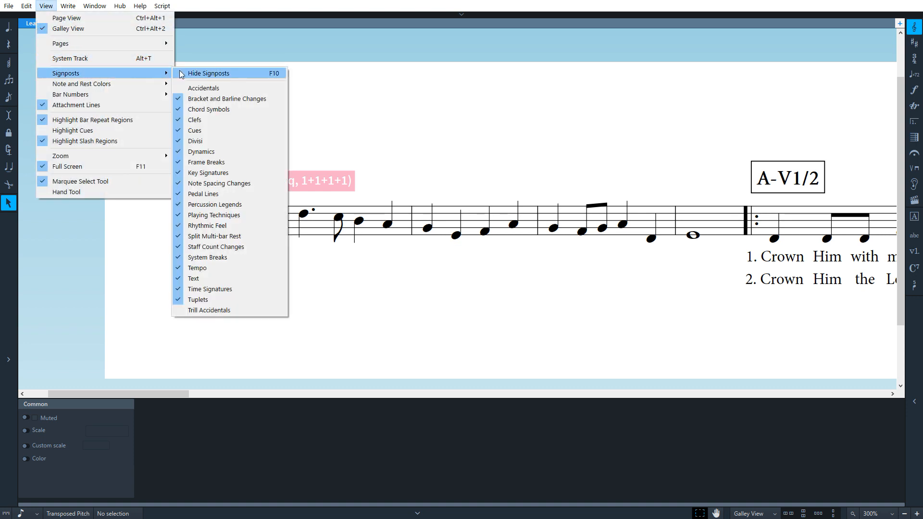
pyautogui.click(269, 73)
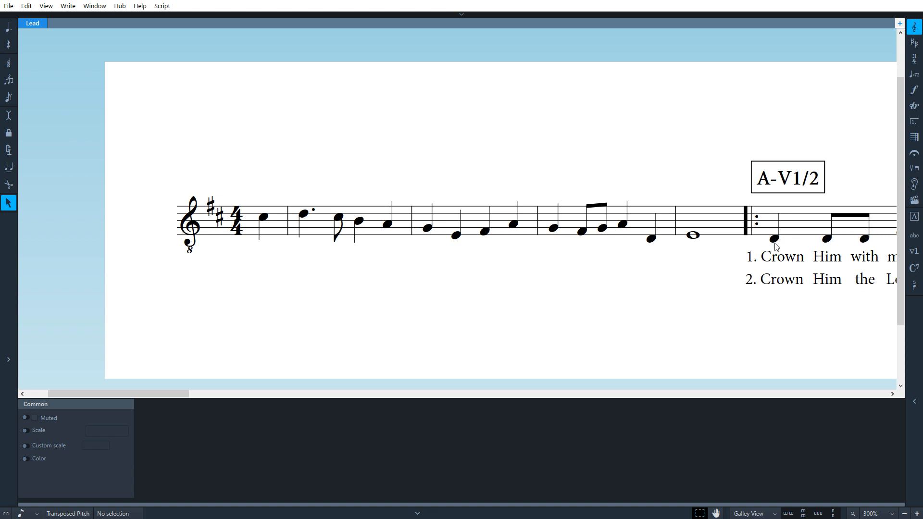
# - Mute all introduction notes, from the pickup C-sharp through the whole-note E in bar 4
pyautogui.click(264, 219)
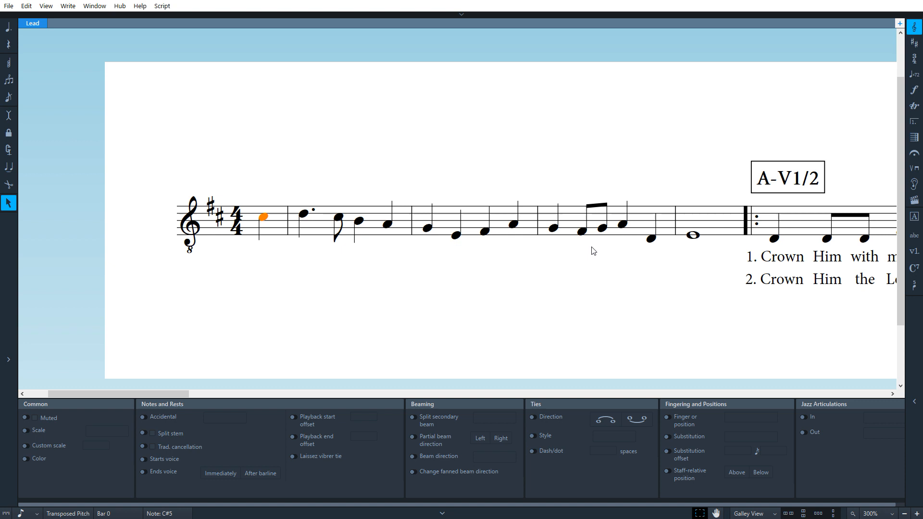
pyautogui.keyDown('shift'); pyautogui.click(693, 236); pyautogui.keyUp('shift')
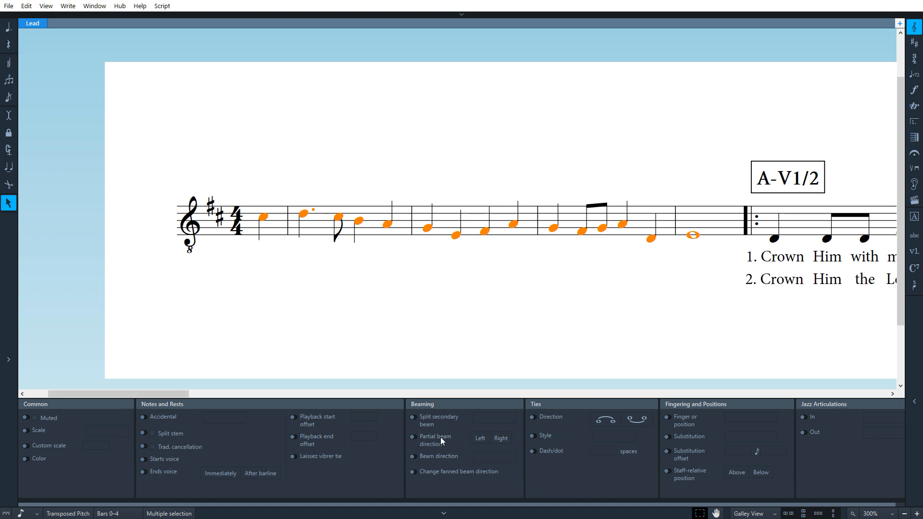
pyautogui.click(244, 308)
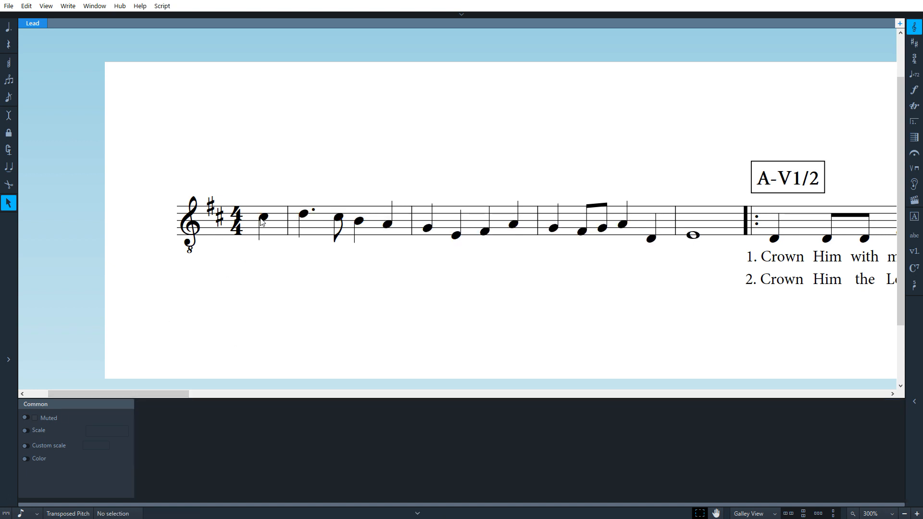
pyautogui.click(264, 219)
pyautogui.keyDown('shift'); pyautogui.click(690, 236); pyautogui.keyUp('shift')
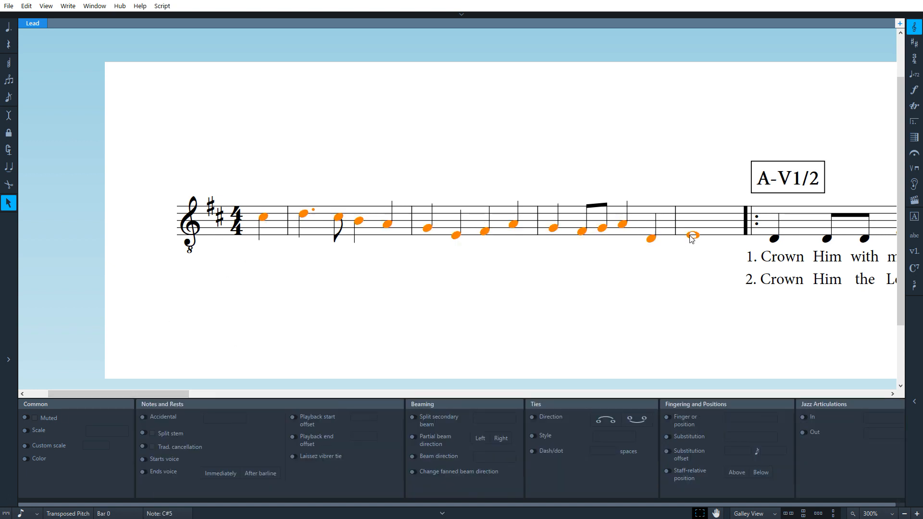
pyautogui.click(26, 419)
pyautogui.click(35, 418)
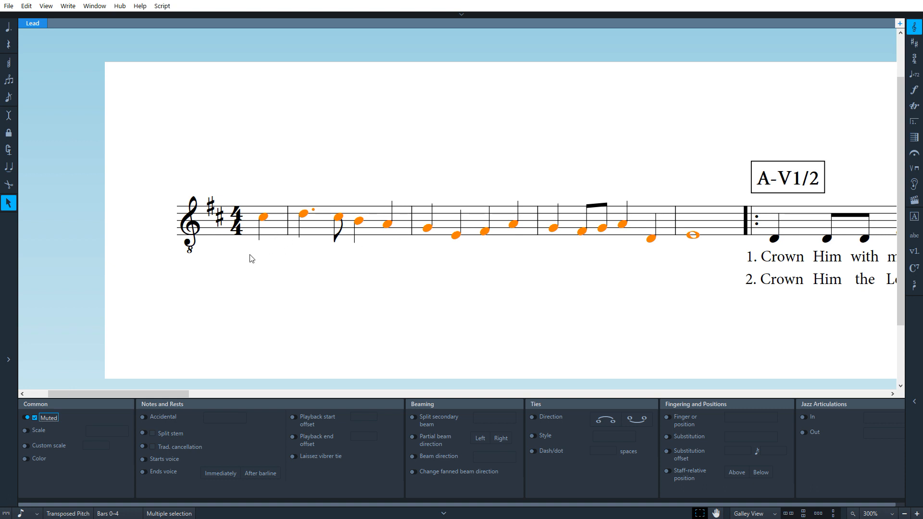
# - Set the introduction notes' scale to Cue, trying and removing the Custom scale property along the way
pyautogui.click(27, 432)
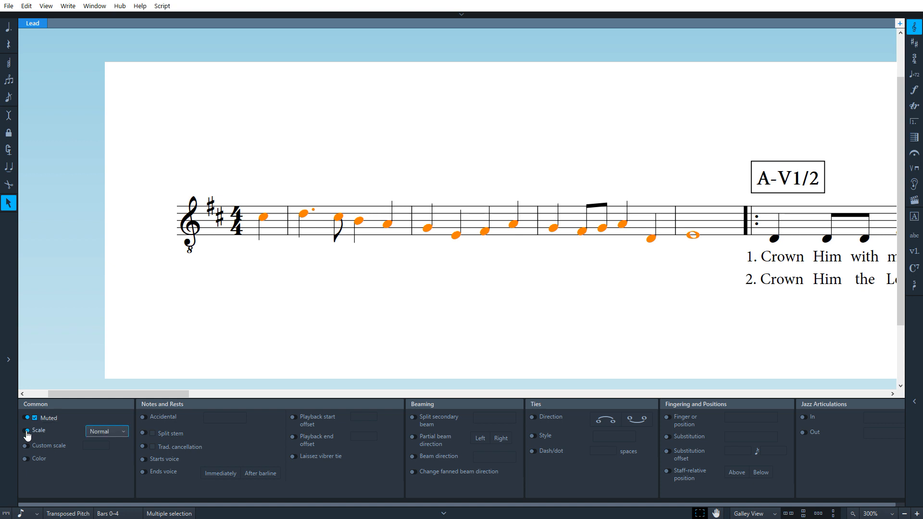
pyautogui.click(97, 433)
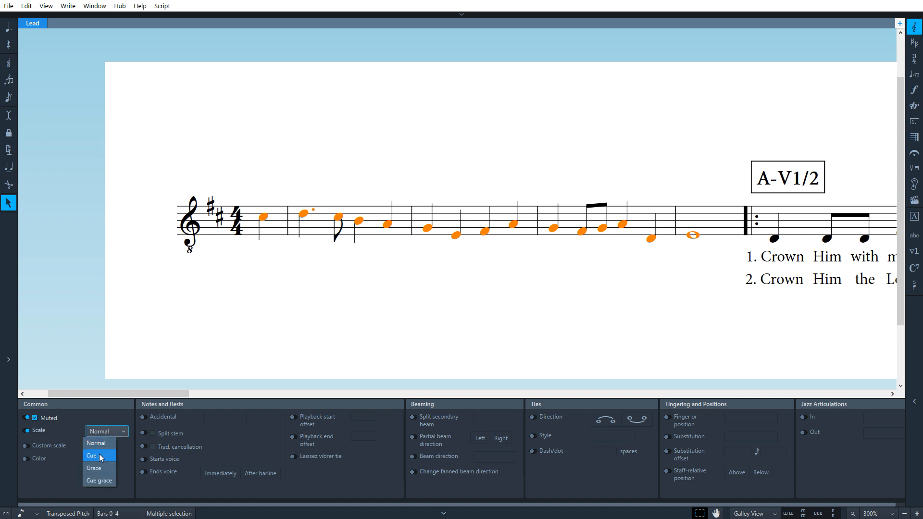
pyautogui.click(101, 456)
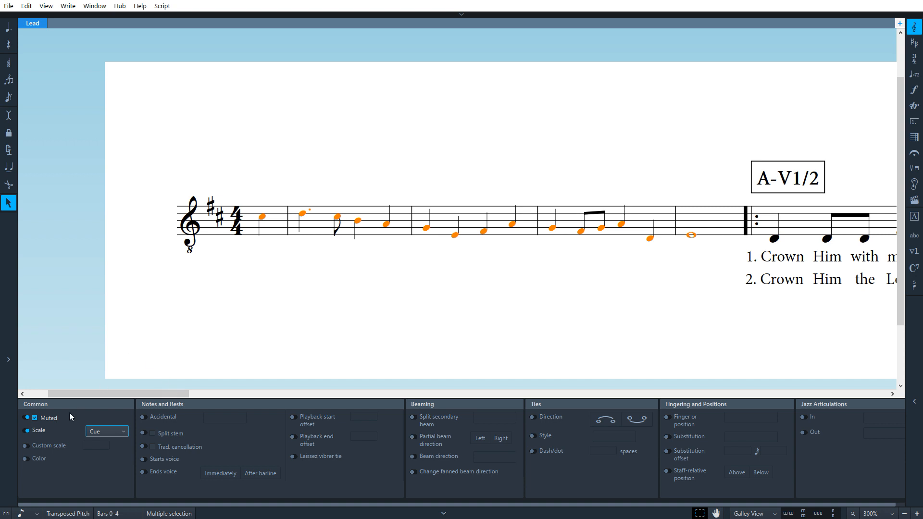
pyautogui.click(25, 446)
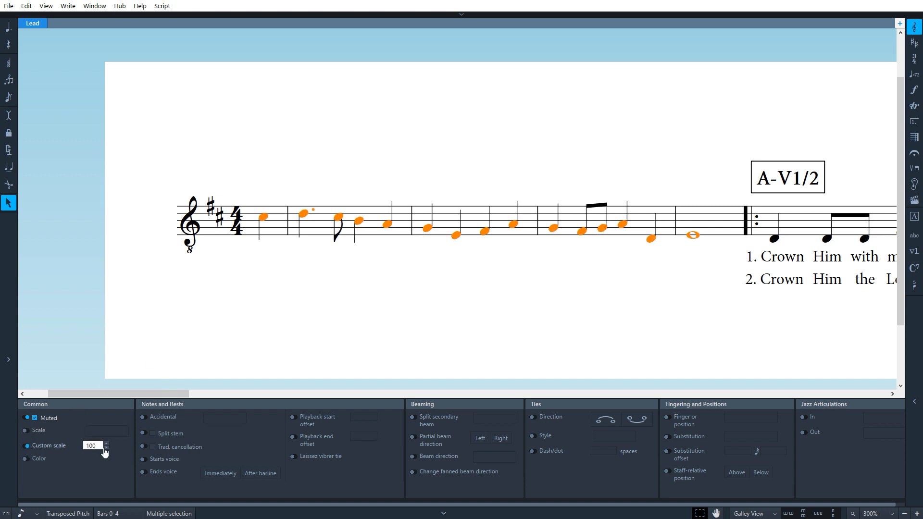
pyautogui.click(26, 446)
pyautogui.click(26, 431)
pyautogui.click(98, 431)
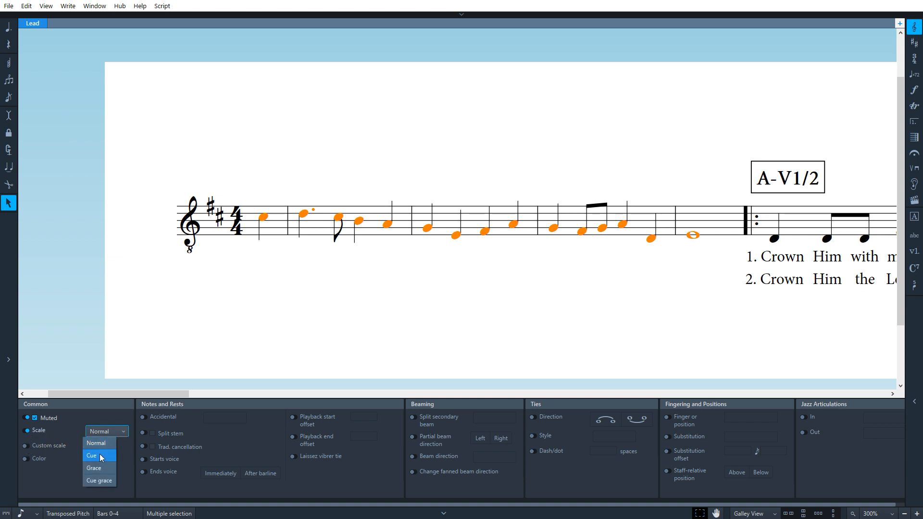
pyautogui.click(102, 455)
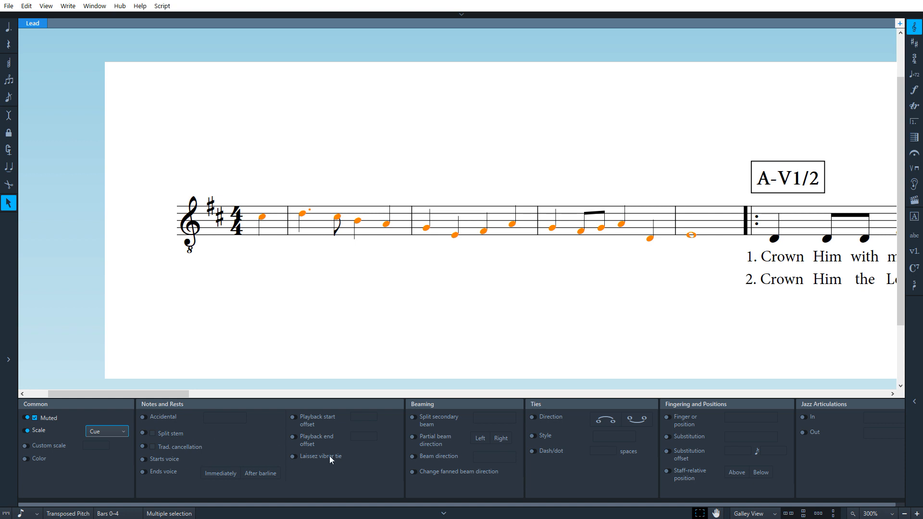
# - Show the main toolbar, switch to the Full score layout and inspect the Common properties of the dotted-quarter D in bar 1
pyautogui.click(462, 14)
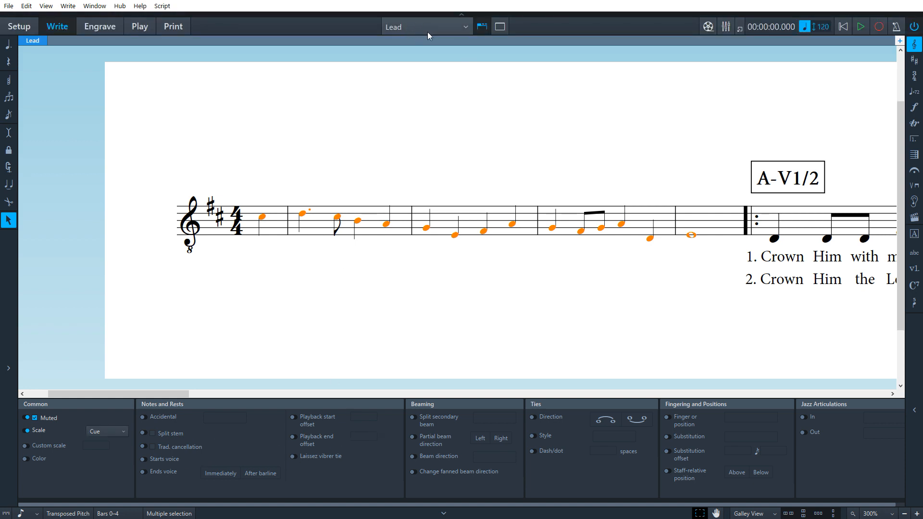
pyautogui.click(462, 30)
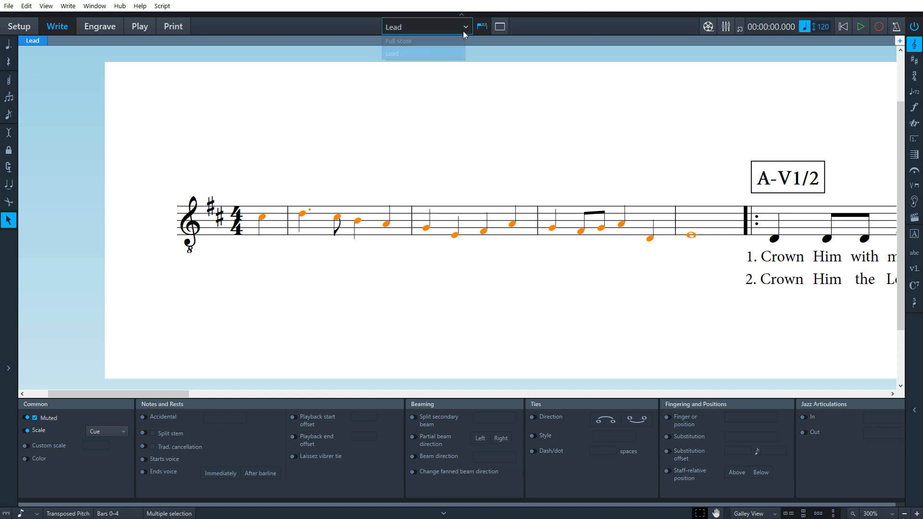
pyautogui.click(439, 42)
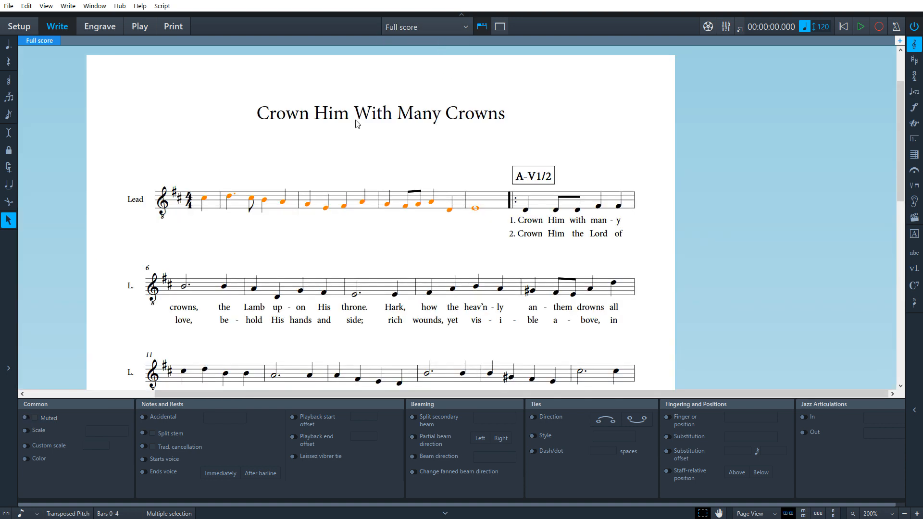
pyautogui.click(229, 196)
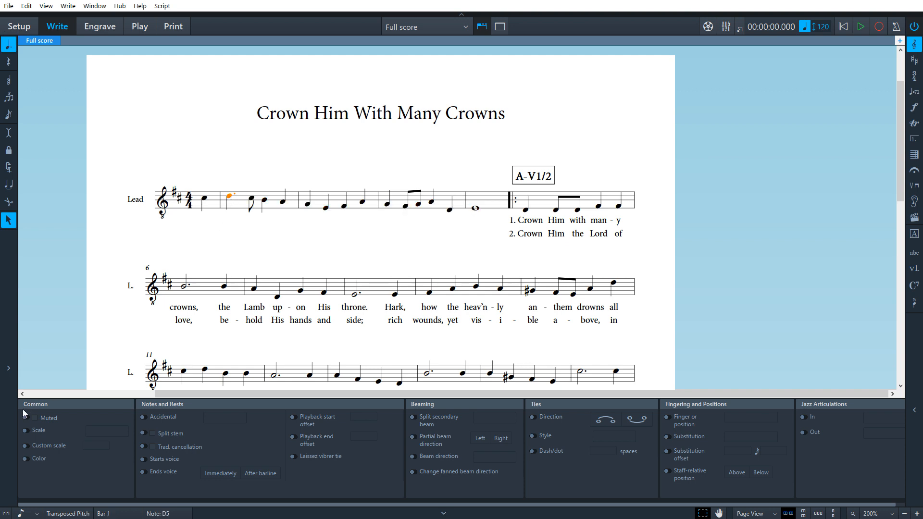
# - Return to the Lead layout and show it in galley view
pyautogui.click(392, 27)
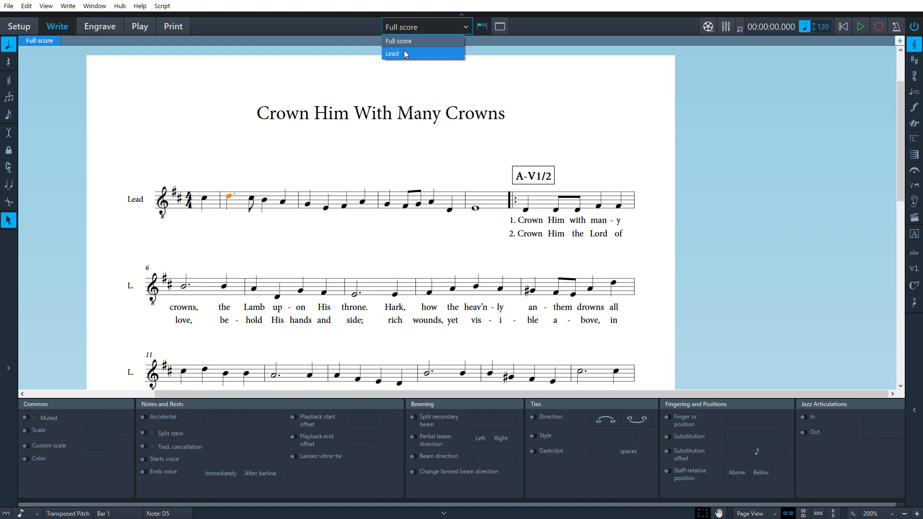
pyautogui.click(405, 54)
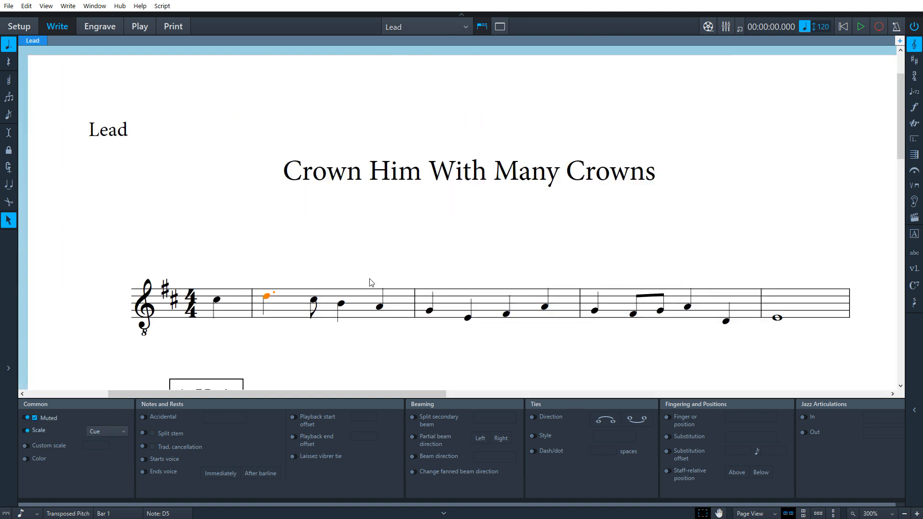
pyautogui.hotkey('ctrl', 'alt', '2')
pyautogui.hotkey('ctrl', '=')
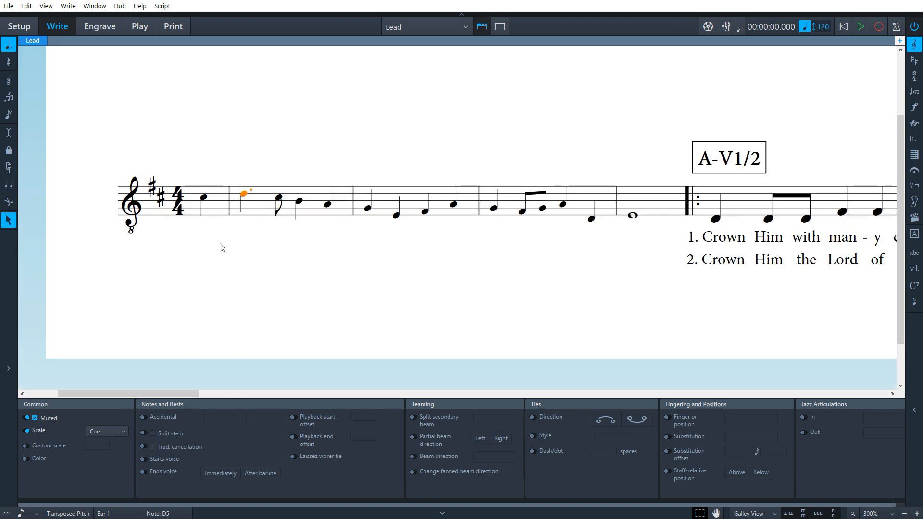
# - Select all introduction notes from the pickup C-sharp through the whole-note E and propagate their properties to the other layouts
pyautogui.click(203, 198)
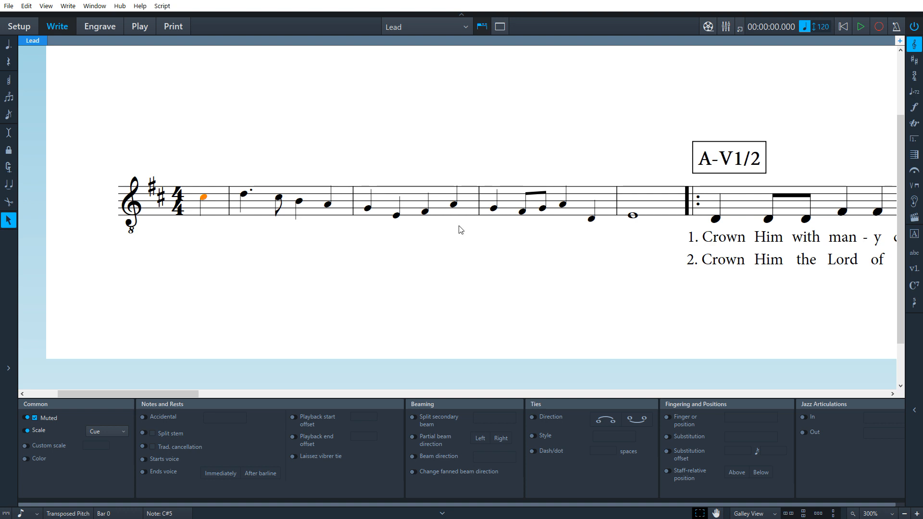
pyautogui.keyDown('shift'); pyautogui.click(632, 216); pyautogui.keyUp('shift')
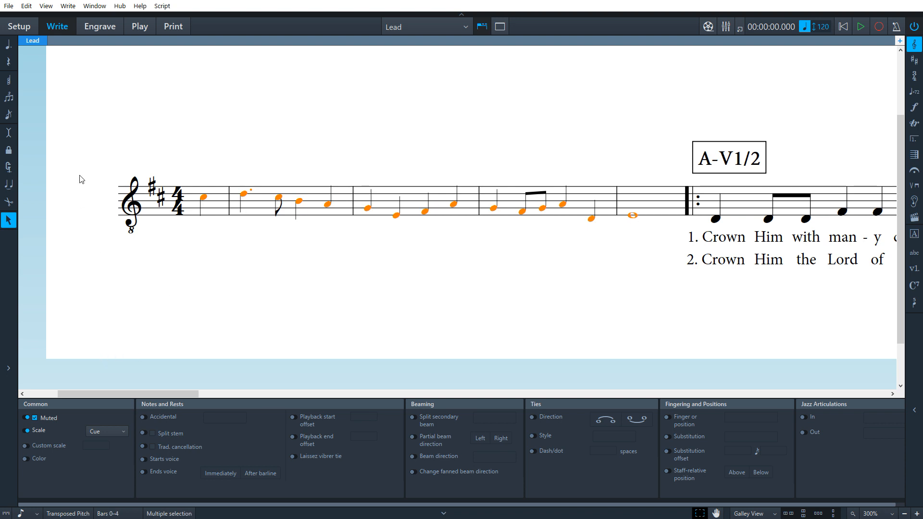
pyautogui.click(26, 6)
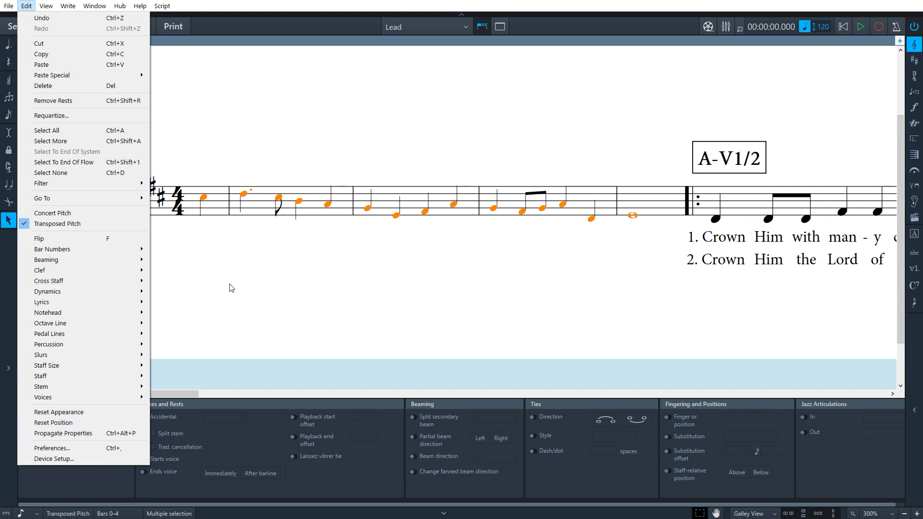
pyautogui.click(143, 19)
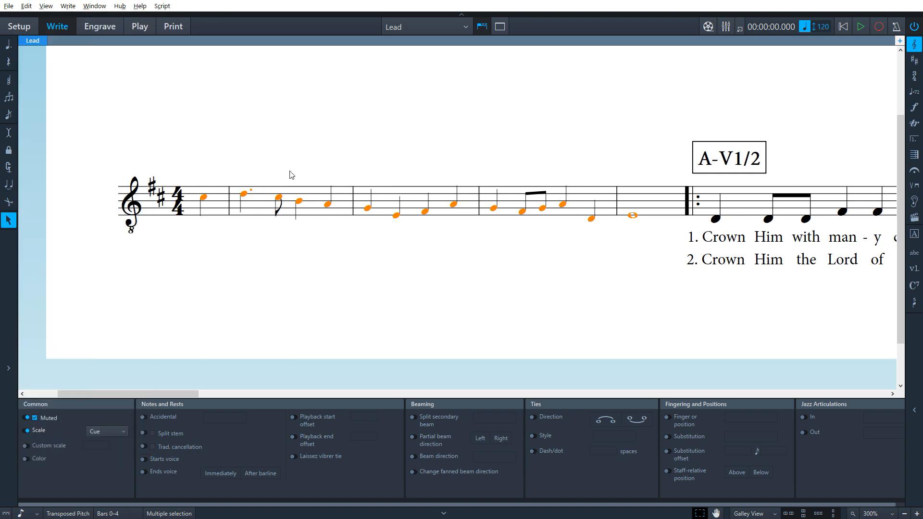
# - Check the introduction notes' mute and scale properties in the Full score layout, and return to the Lead layout in galley view
pyautogui.click(403, 27)
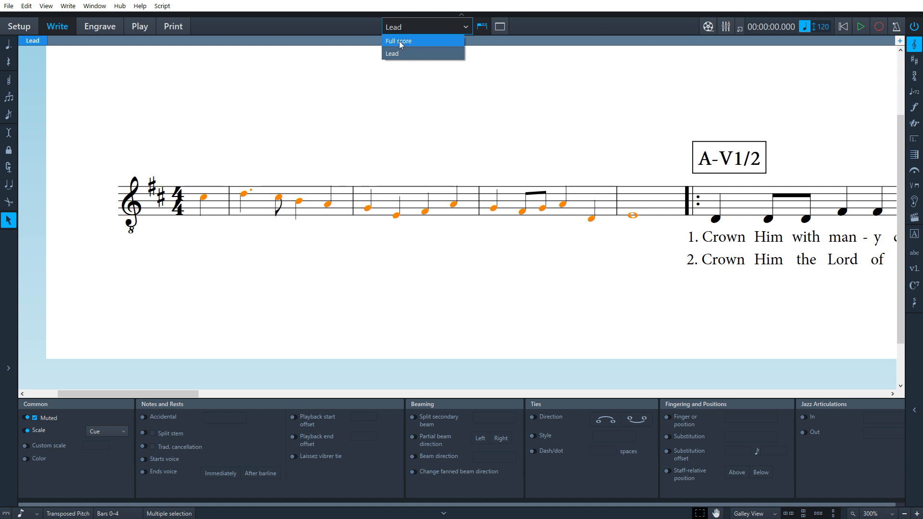
pyautogui.click(400, 43)
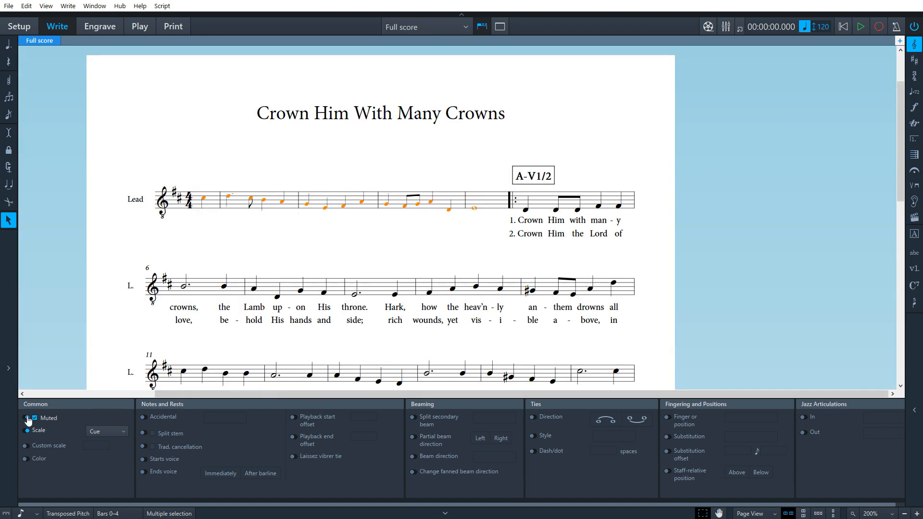
pyautogui.click(408, 30)
pyautogui.click(397, 53)
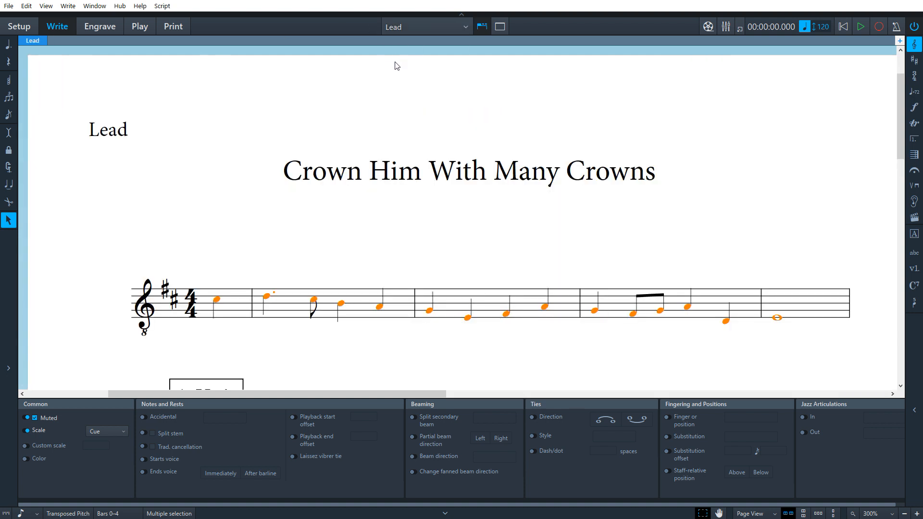
pyautogui.hotkey('ctrl', 'alt', '2')
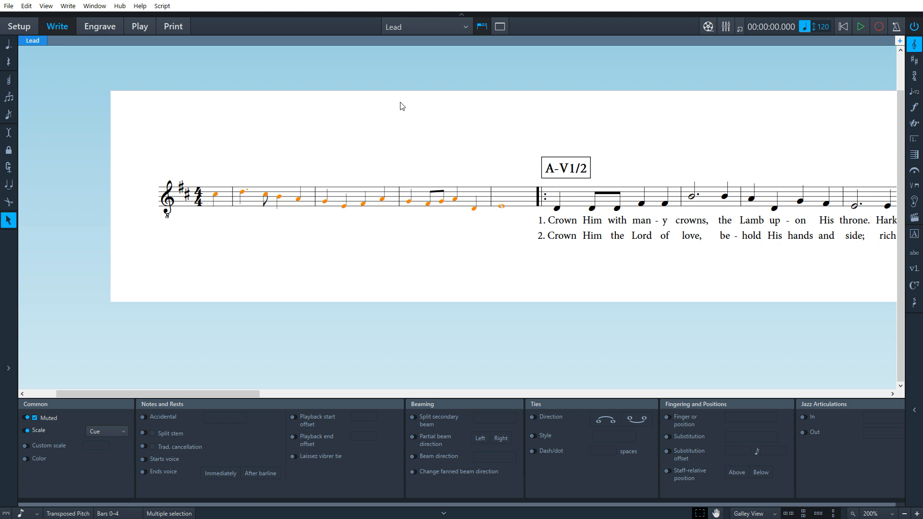
# - Add the tempo mark "Fast strum," with quarter note = 118 at the pickup C-sharp
pyautogui.click(216, 196)
pyautogui.hotkey('shift', 't')
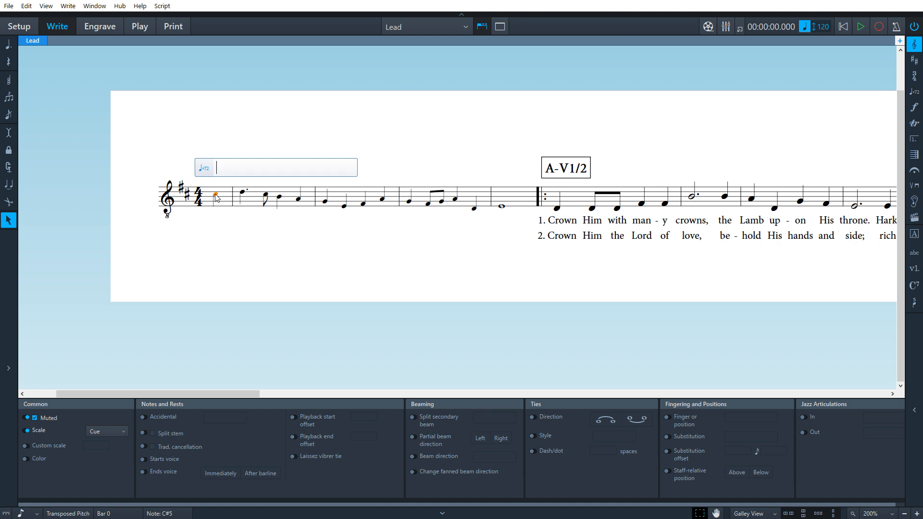
pyautogui.write('Fast strum, q=118')
pyautogui.press('Return')
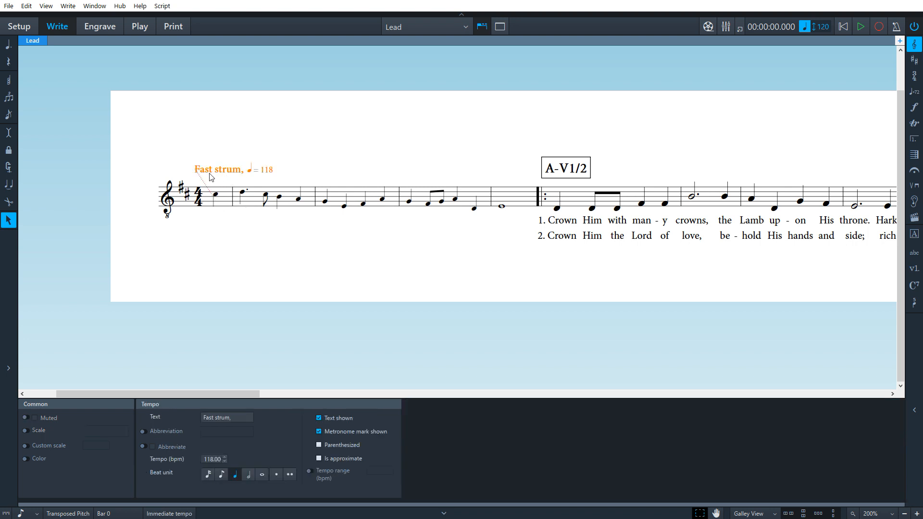
pyautogui.press('z')
pyautogui.press('z')
pyautogui.press('z')
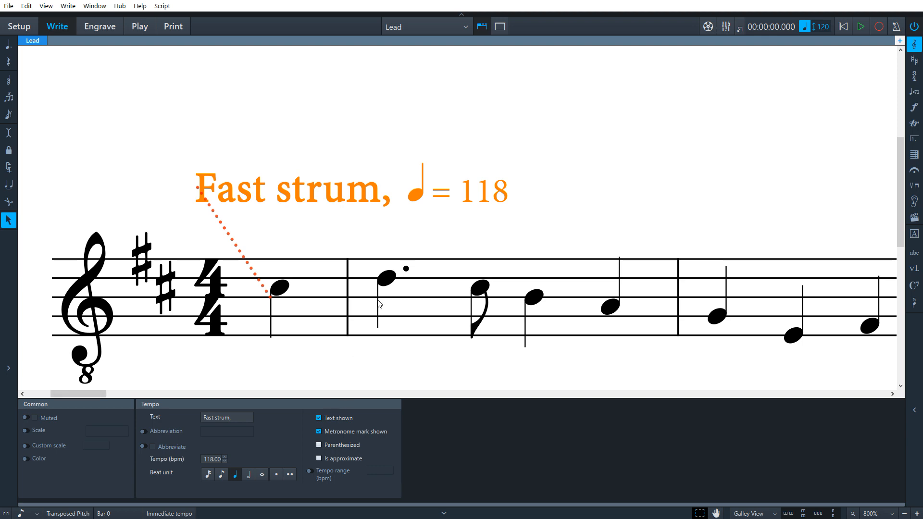
# - Add a gradual tempo change "rit" spanning the two rest bars 23–24 before section B-V3
pyautogui.hotkey('ctrl', '-')
pyautogui.hotkey('ctrl', '-')
pyautogui.moveTo(132, 393); pyautogui.dragTo(593, 383)
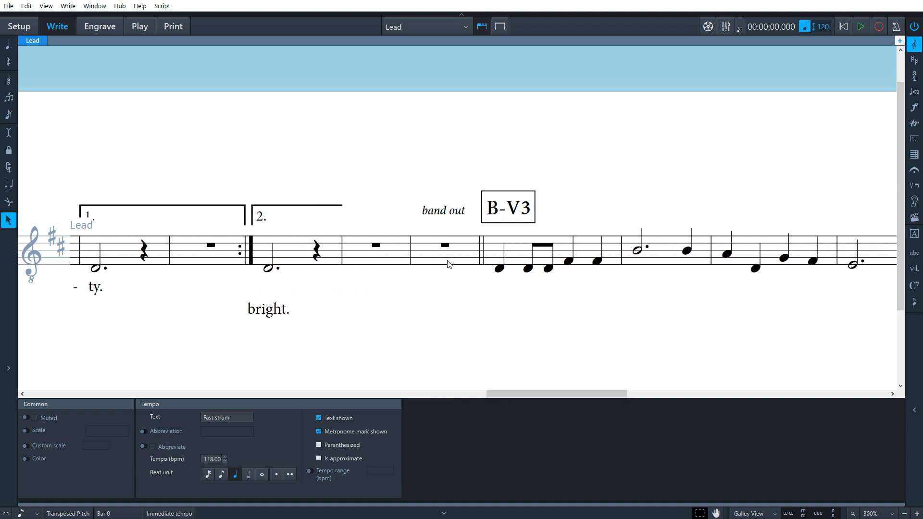
pyautogui.click(376, 247)
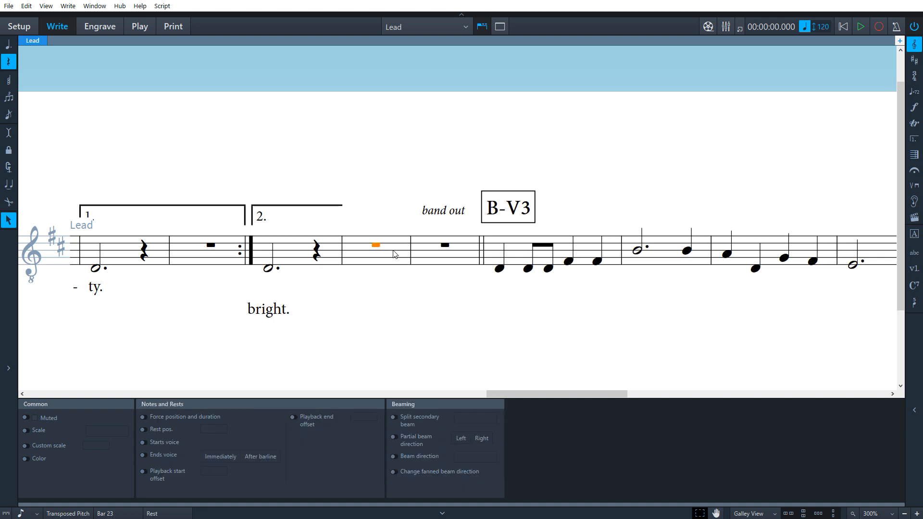
pyautogui.keyDown('shift'); pyautogui.click(446, 248); pyautogui.keyUp('shift')
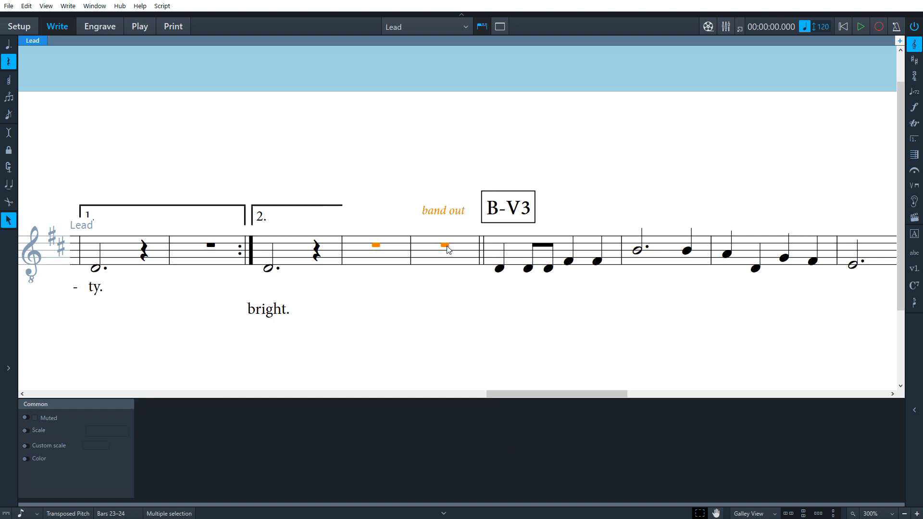
pyautogui.hotkey('shift', 't')
pyautogui.write('rit.')
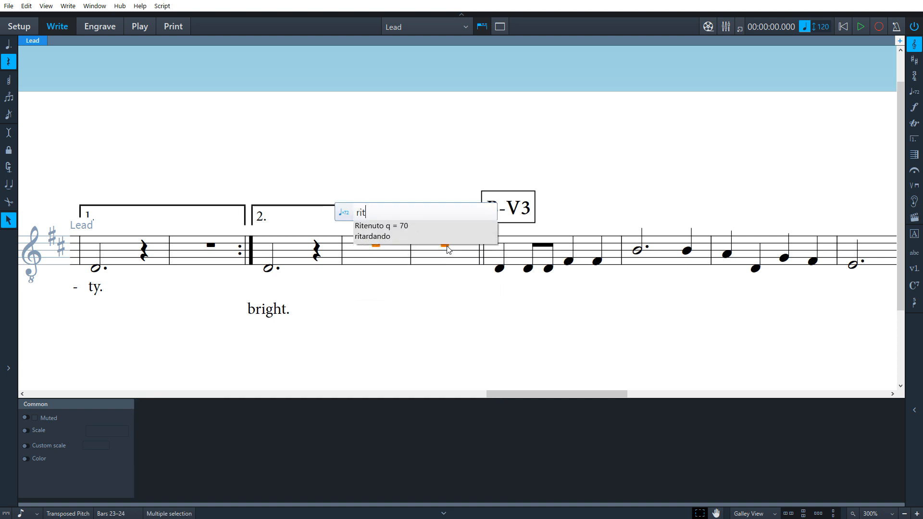
pyautogui.press('Return')
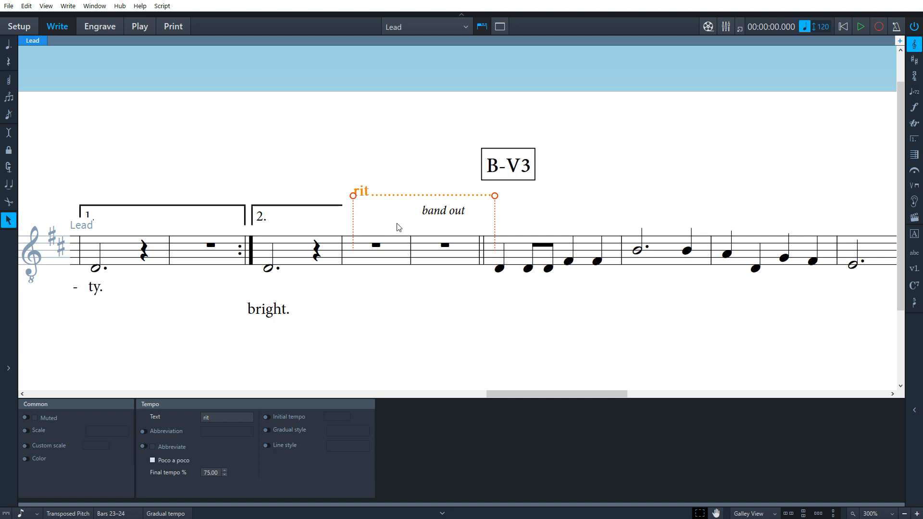
# - Add the tempo mark "Slower," with quarter note = 102 at the first D of section B-V3
pyautogui.click(499, 268)
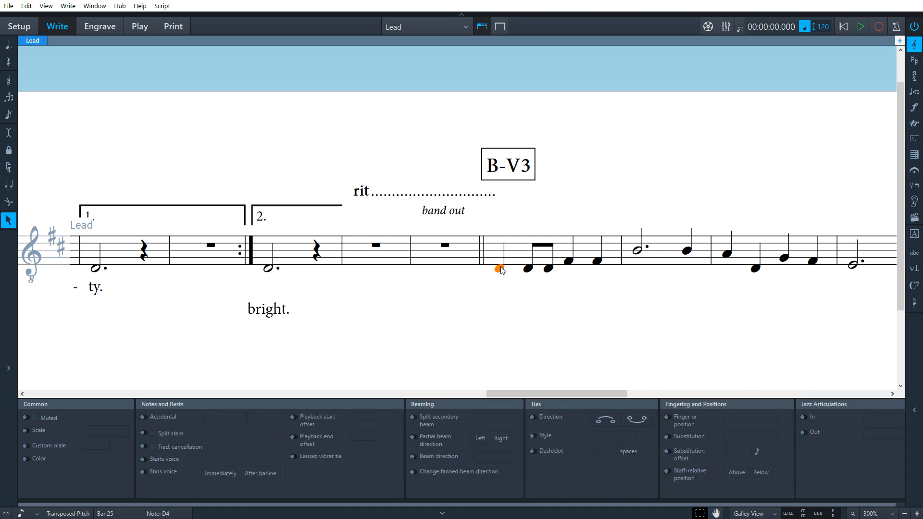
pyautogui.hotkey('shift', 't')
pyautogui.write('Slo')
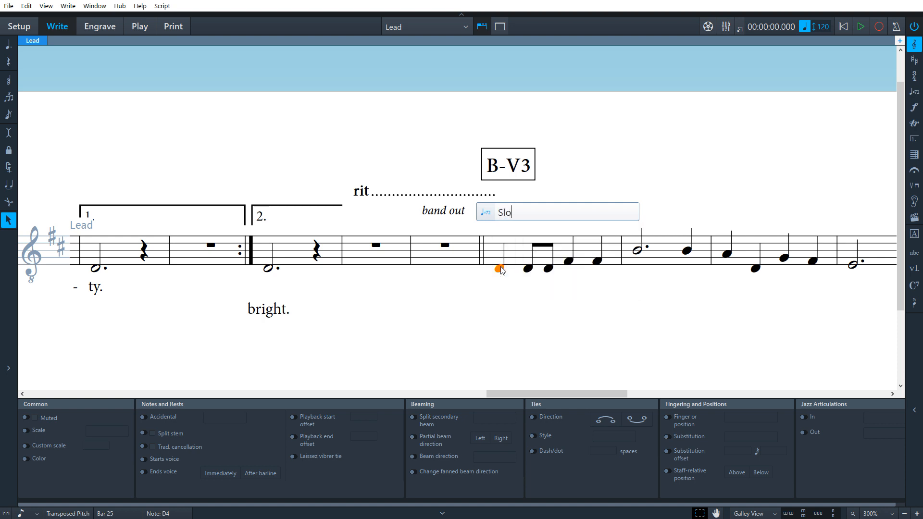
pyautogui.write('wer, q=102')
pyautogui.press('Return')
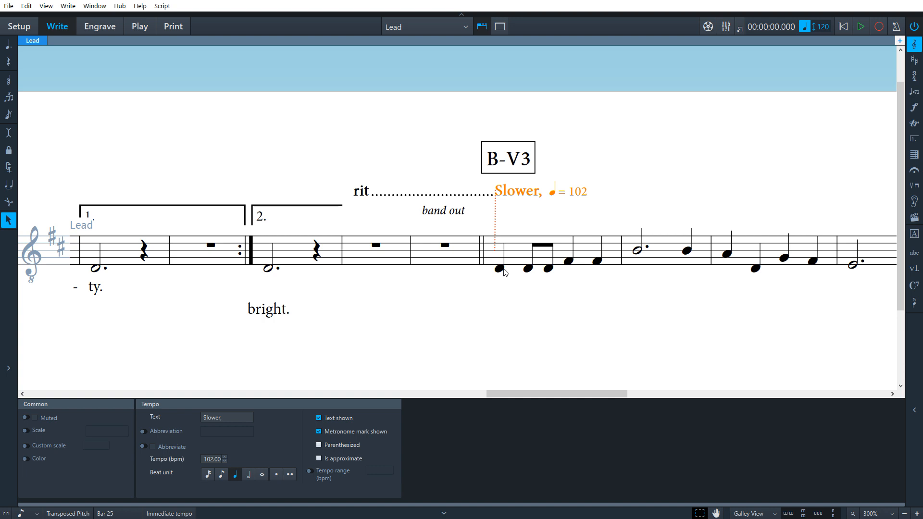
# - Delete the "rit" gradual tempo line and the "Slower, quarter note = 102" tempo mark leading into section B-V3
pyautogui.click(364, 194)
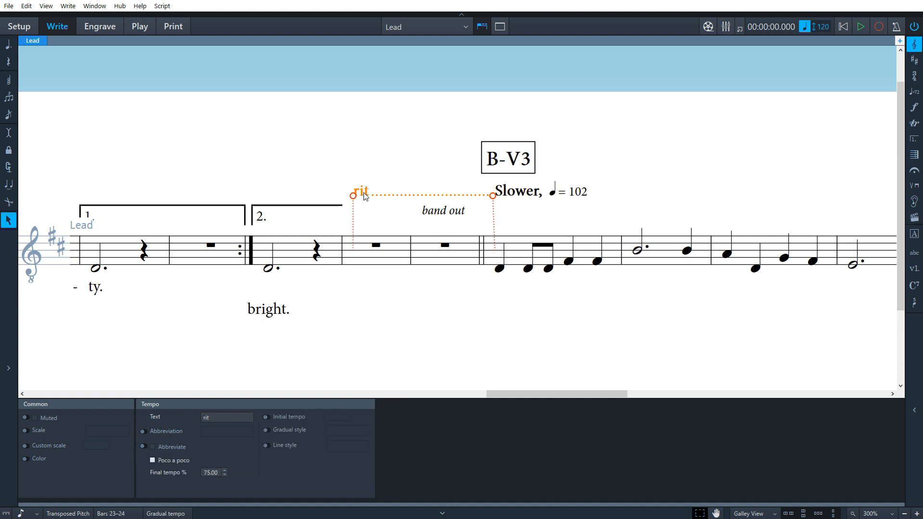
pyautogui.keyDown('ctrl'); pyautogui.click(515, 196); pyautogui.keyUp('ctrl')
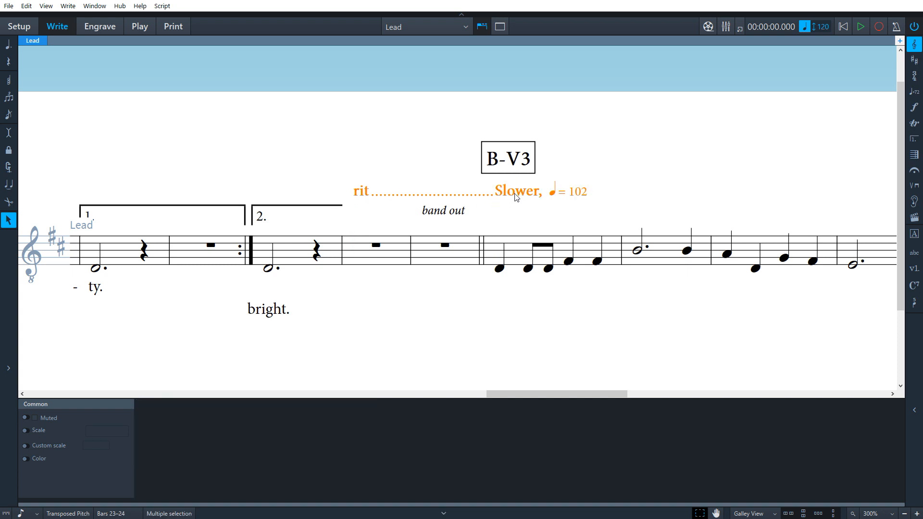
pyautogui.press('Delete')
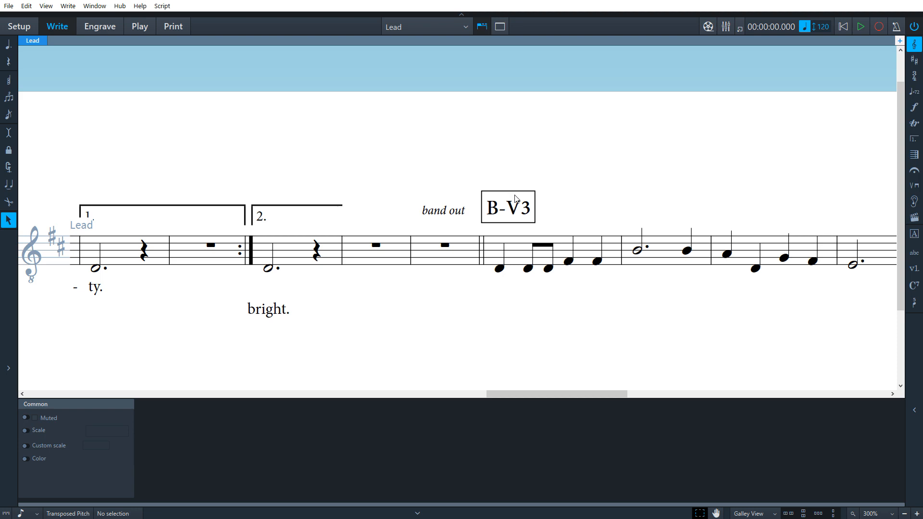
# - Select the pickup note at the start of the piece and review the Page Setup layout options for the Lead layout
pyautogui.moveTo(506, 395); pyautogui.dragTo(85, 388)
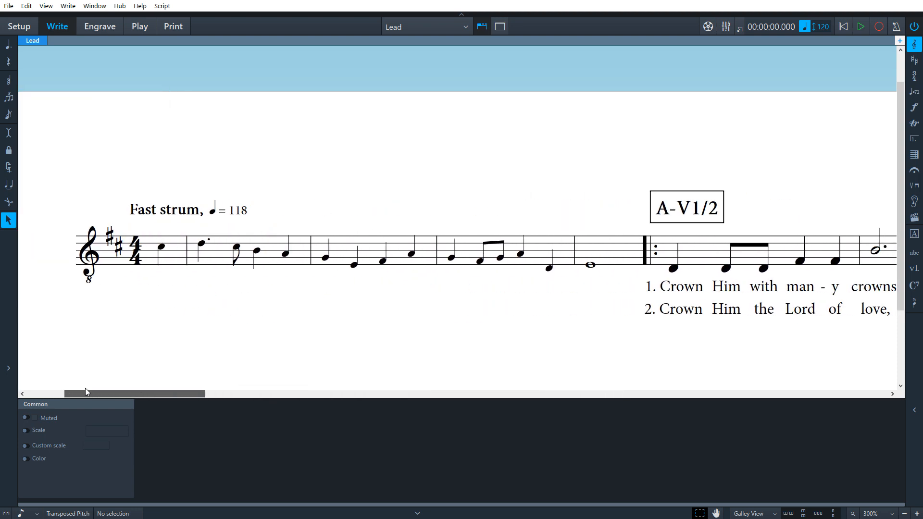
pyautogui.click(161, 248)
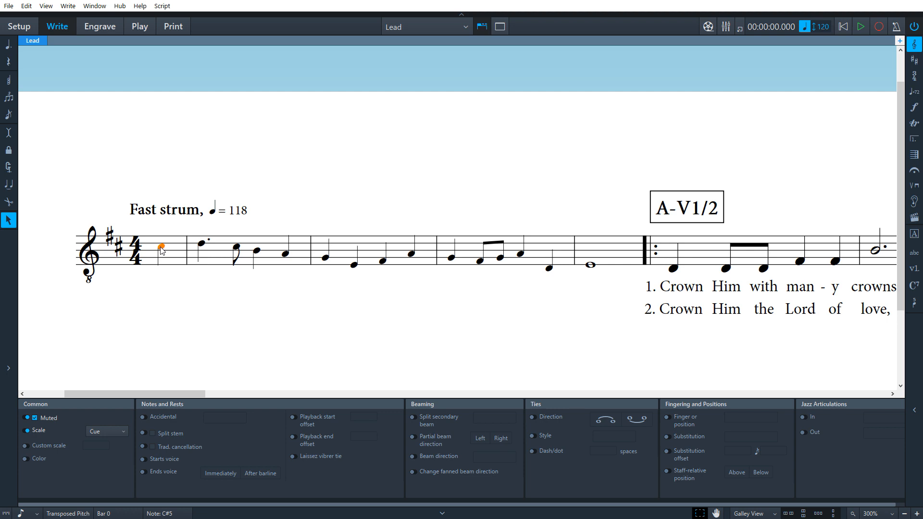
pyautogui.hotkey('ctrl', 'shift', 'l')
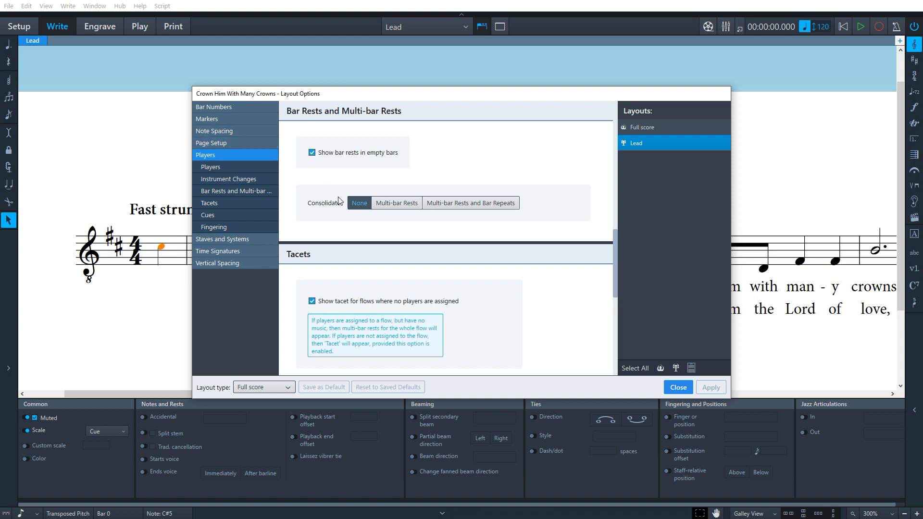
pyautogui.click(221, 144)
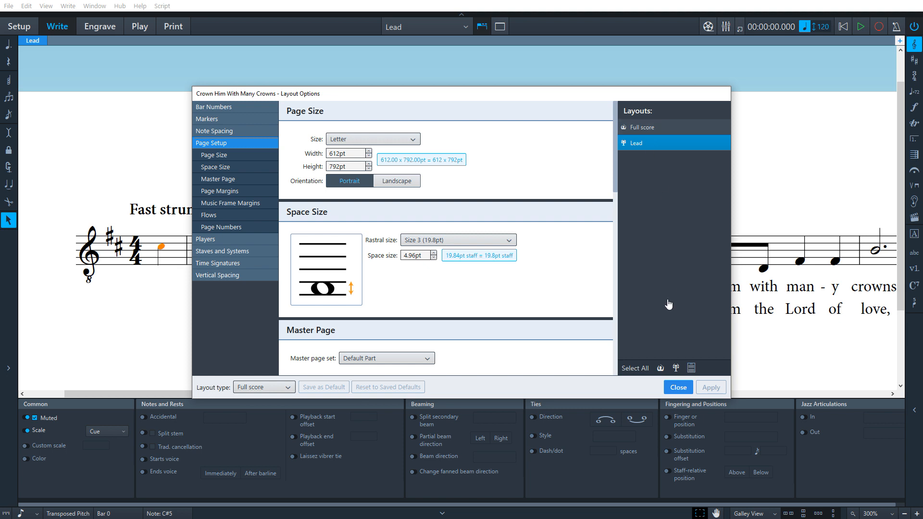
pyautogui.click(684, 389)
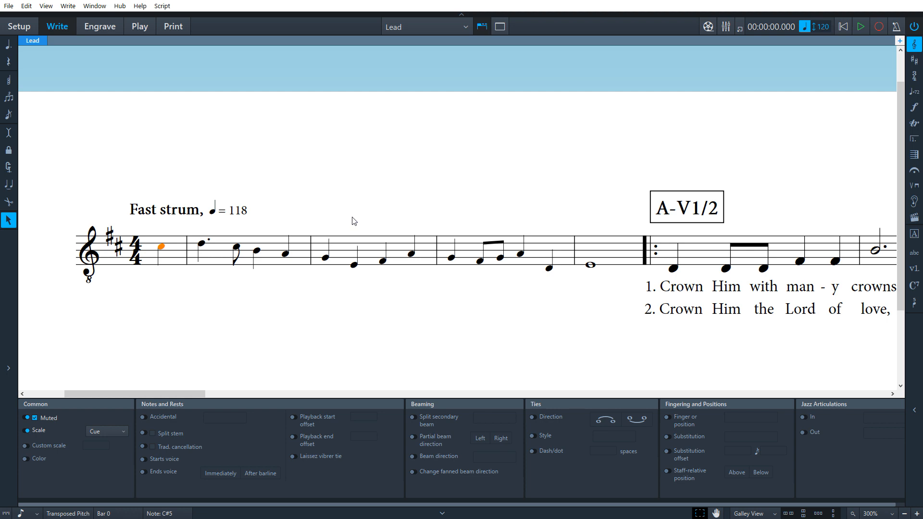
# - Look through the Markers and Pedal Lines sections of the engraving options
pyautogui.hotkey('ctrl', 'shift', 'e')
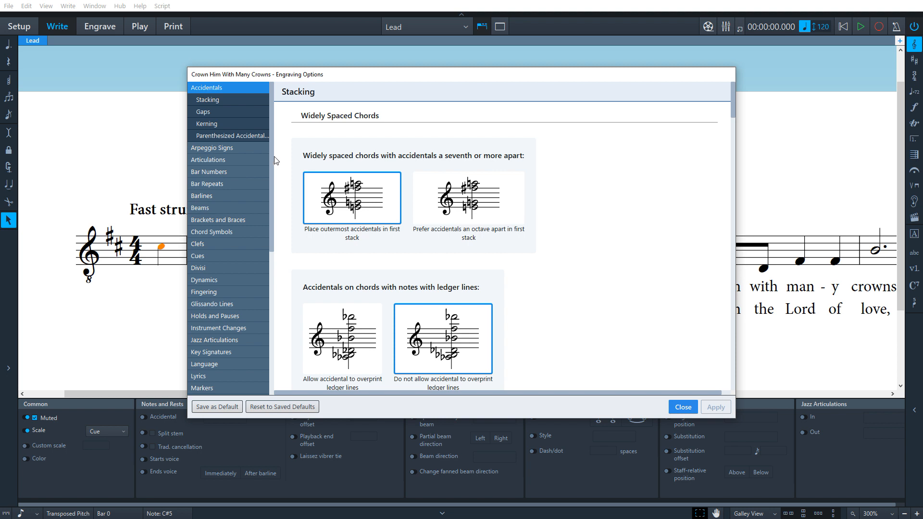
pyautogui.moveTo(272, 154); pyautogui.dragTo(272, 278)
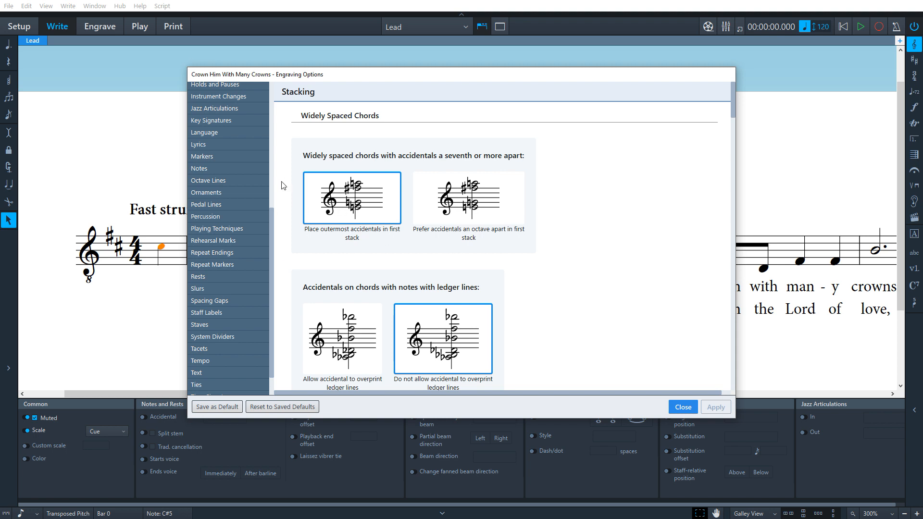
pyautogui.click(226, 156)
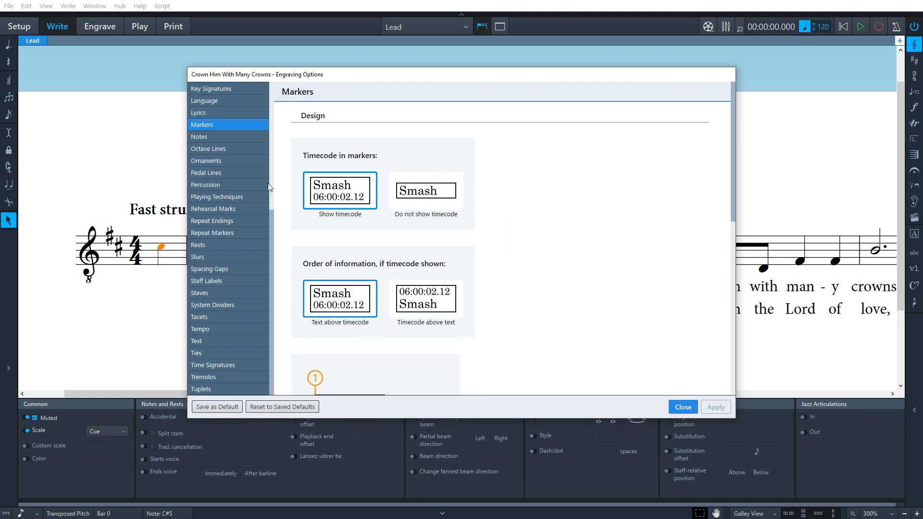
pyautogui.click(229, 174)
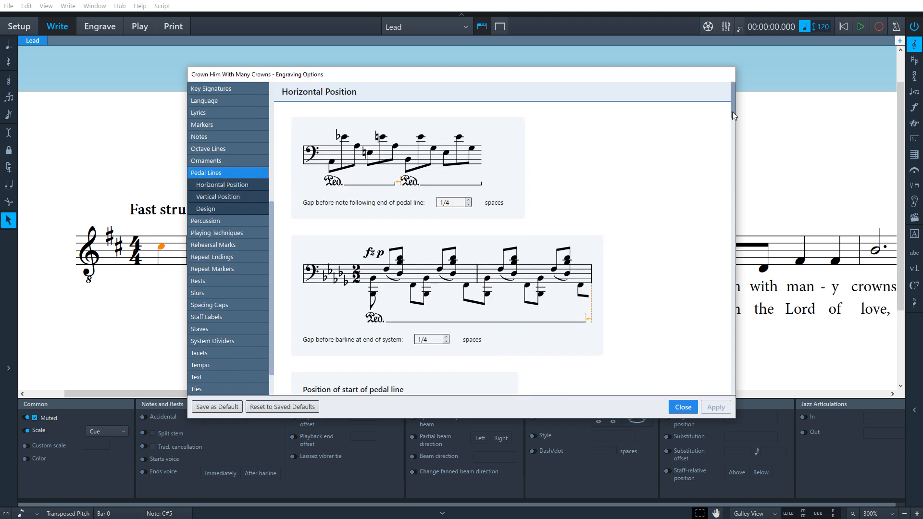
pyautogui.moveTo(733, 108)
pyautogui.mouseDown()
pyautogui.moveTo(738, 183)
pyautogui.moveTo(734, 120)
pyautogui.mouseUp()
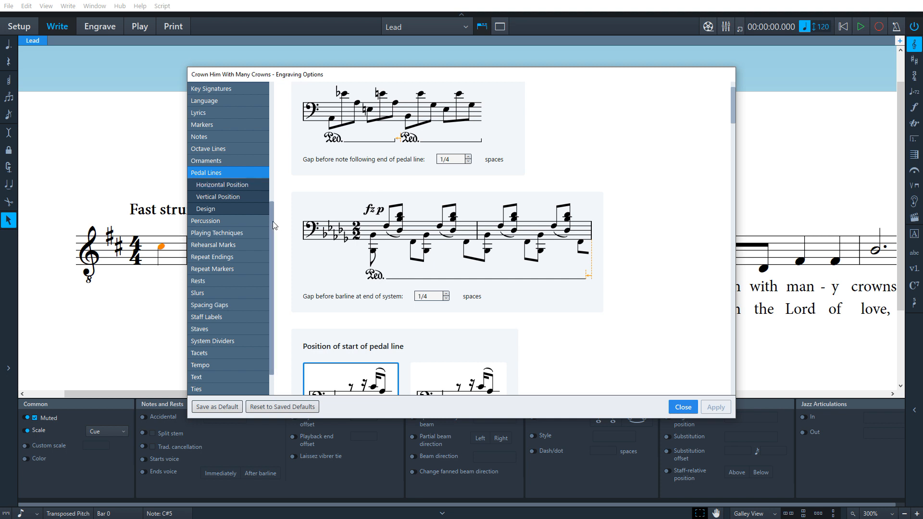
pyautogui.moveTo(272, 220); pyautogui.dragTo(279, 120)
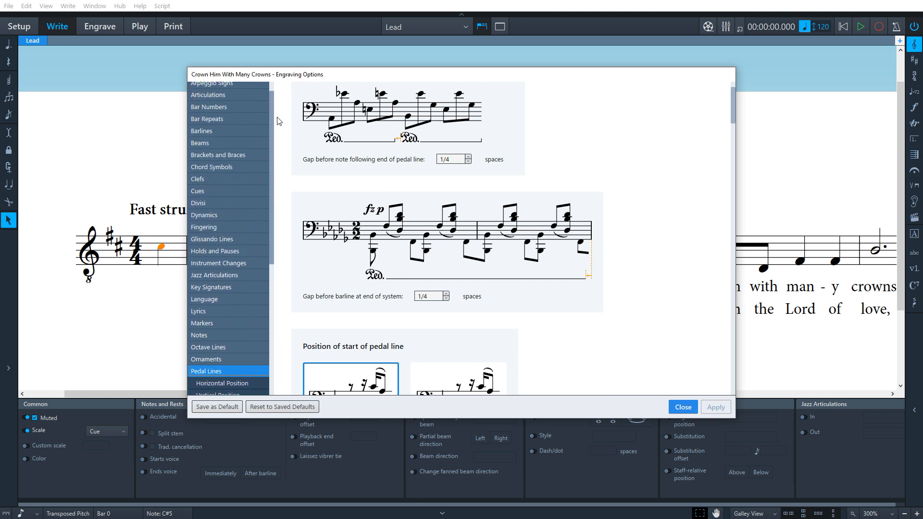
# - Set the chord symbol appearance of the suspended second to "2 only" (G2) in the engraving options and apply it
pyautogui.click(227, 171)
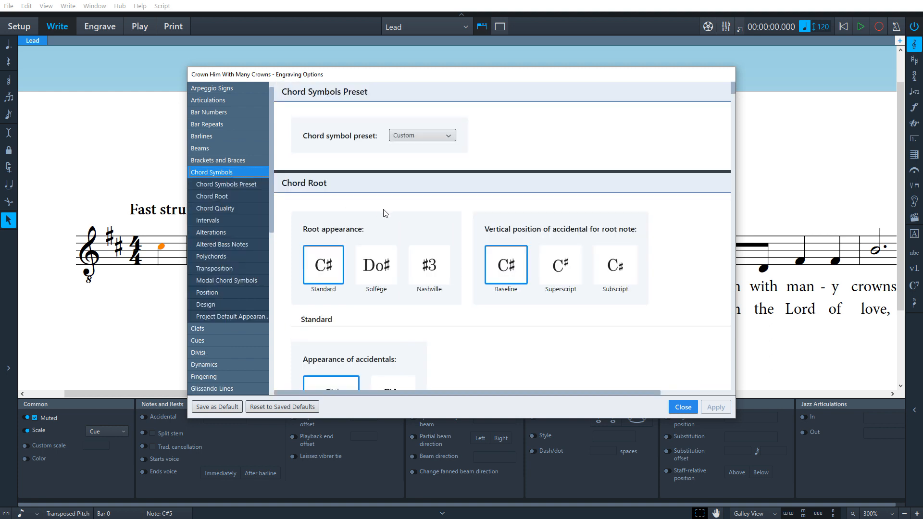
pyautogui.moveTo(734, 91); pyautogui.dragTo(730, 187)
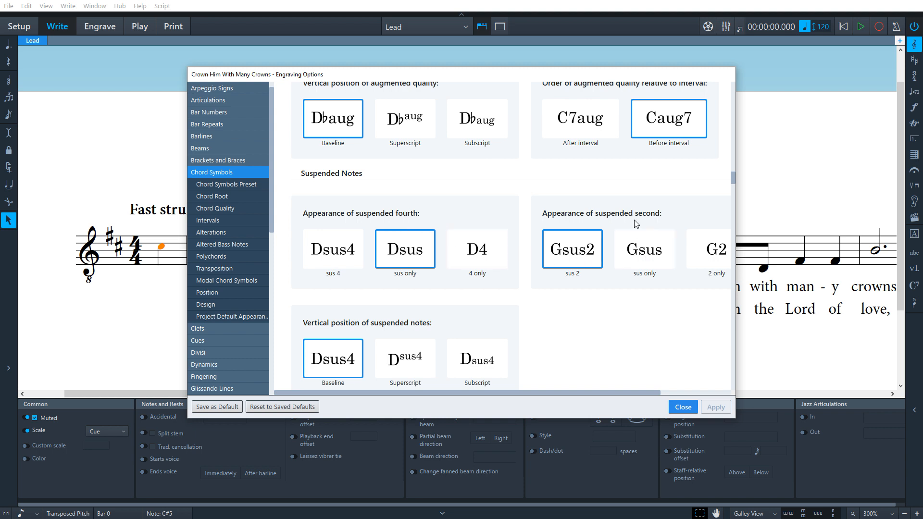
pyautogui.click(704, 258)
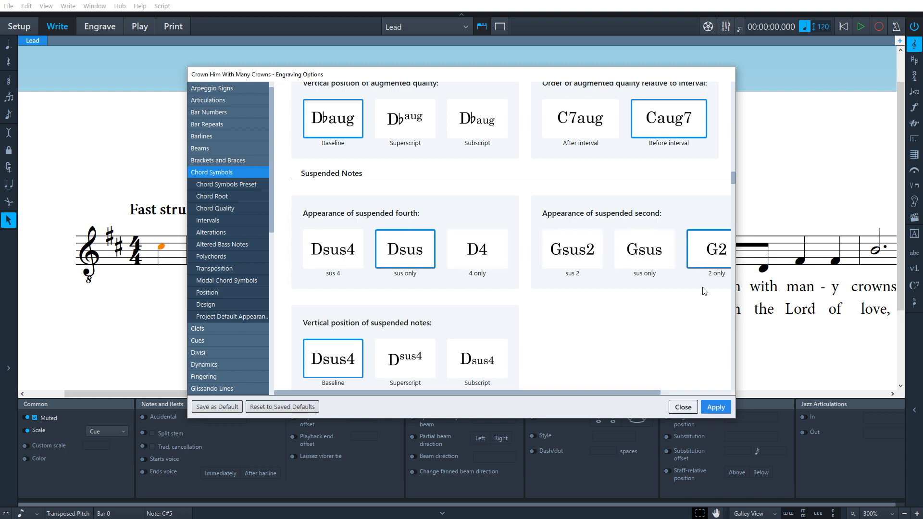
pyautogui.click(715, 408)
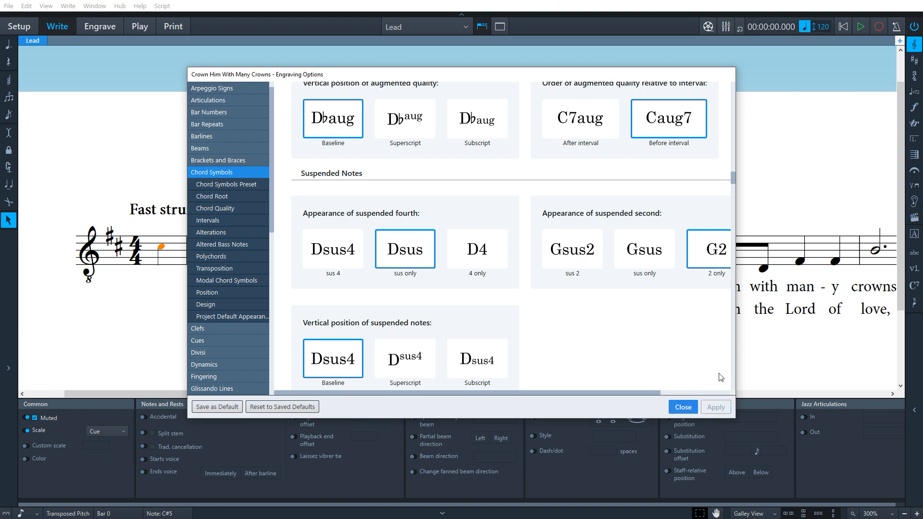
# - Look over the chord symbol Intervals and the Barlines engraving options, leaving the settings as they are
pyautogui.moveTo(733, 177); pyautogui.dragTo(730, 195)
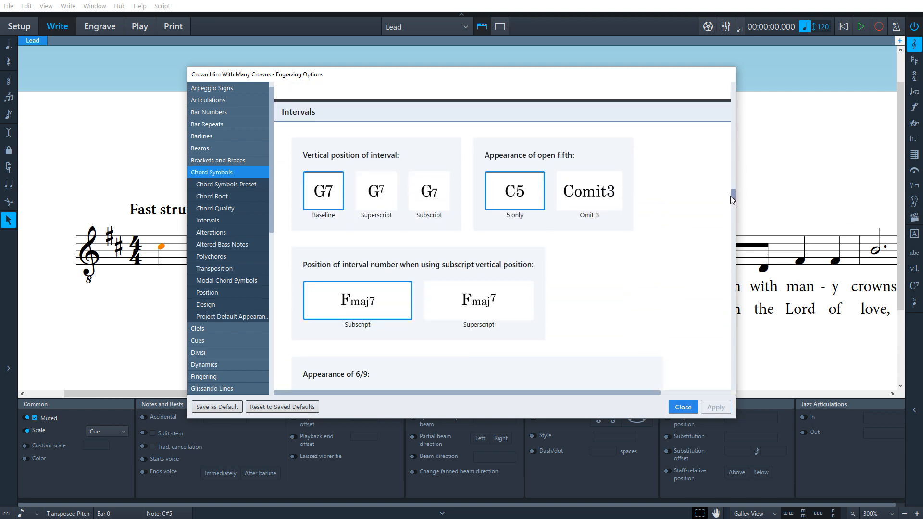
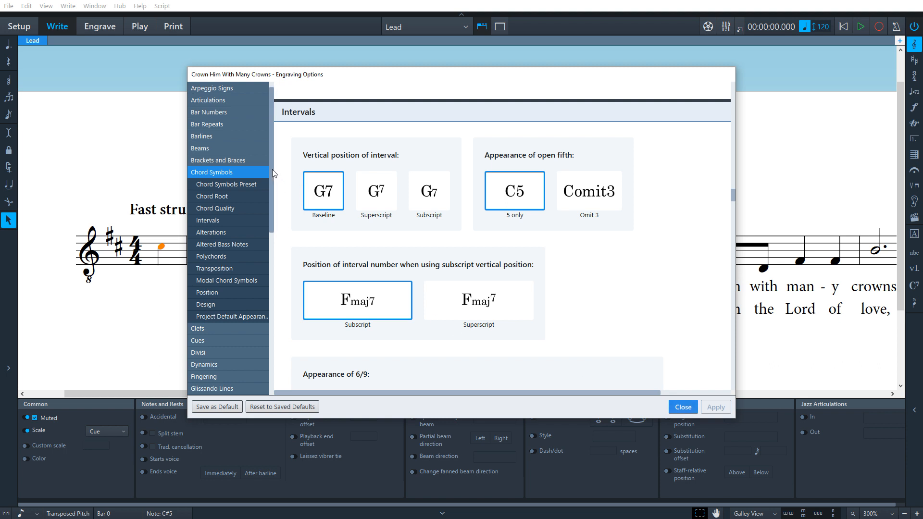
pyautogui.click(208, 138)
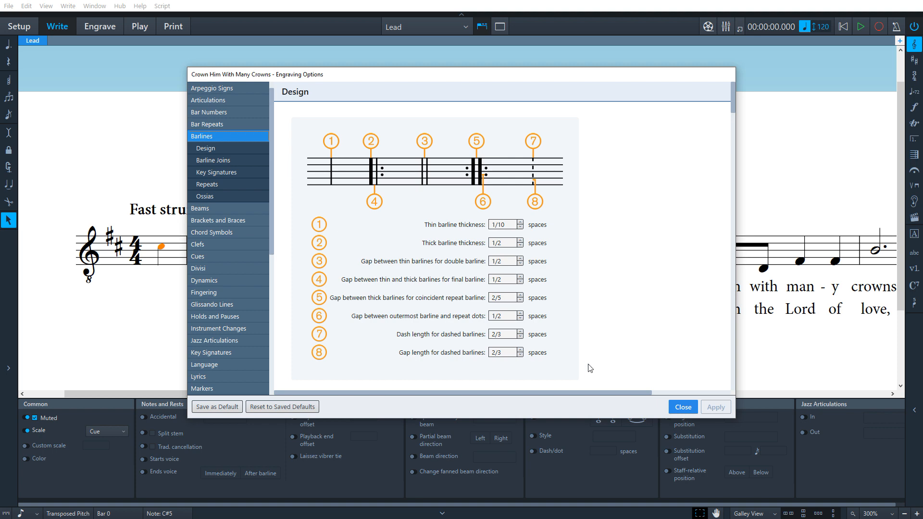
pyautogui.click(683, 408)
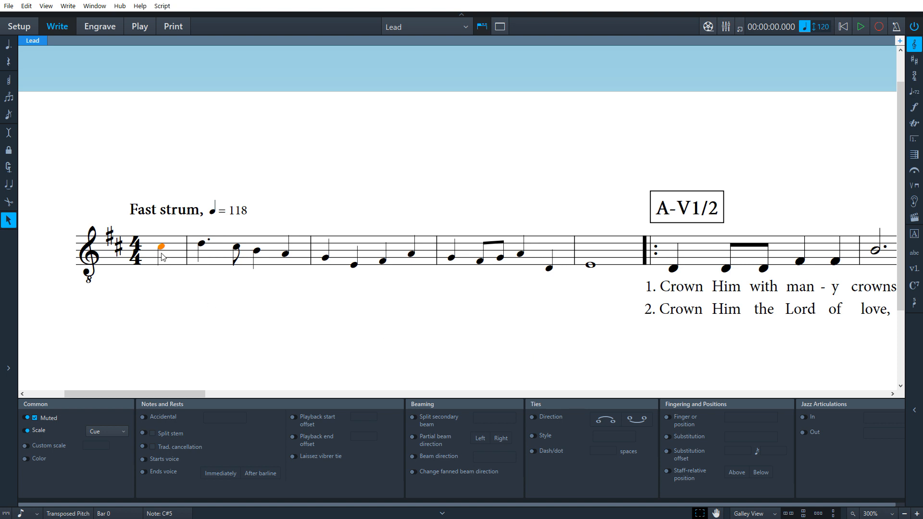
# - Add a D chord symbol above the first note of bar 1
pyautogui.click(202, 248)
pyautogui.doubleClick(203, 247)
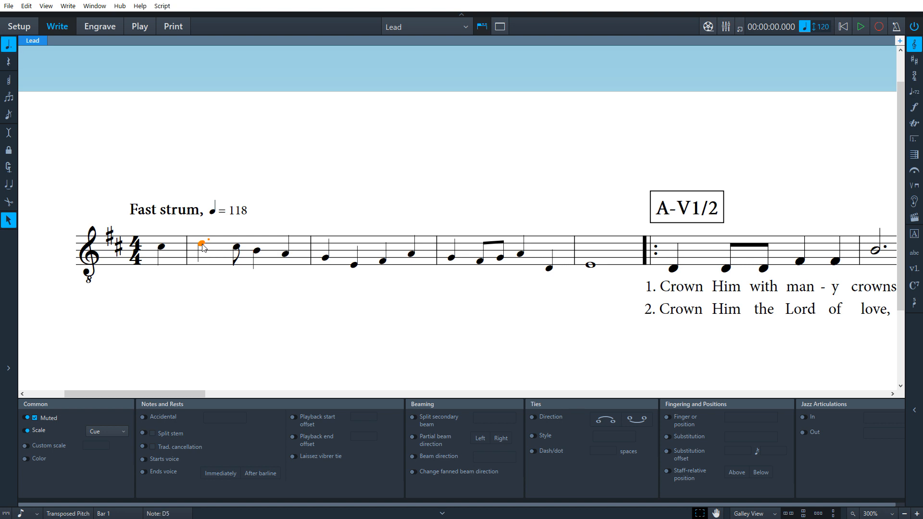
pyautogui.hotkey('shift', 'q')
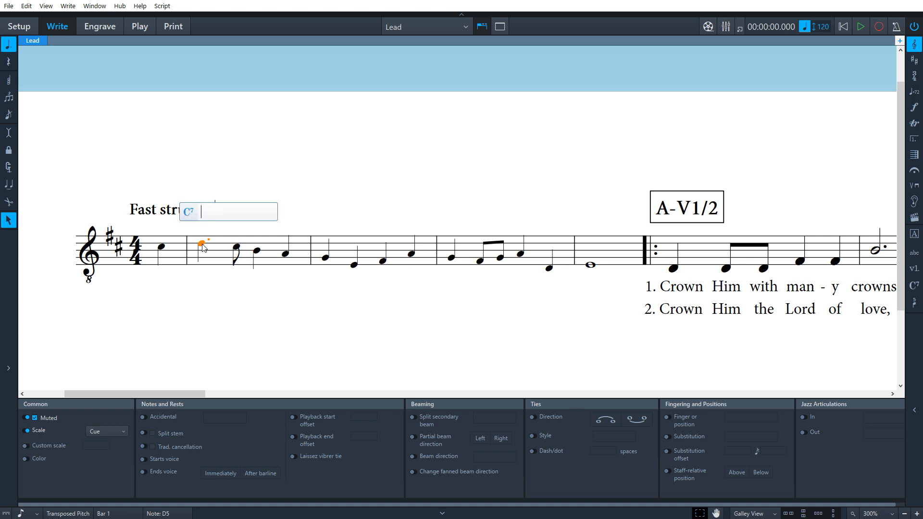
pyautogui.write('D')
pyautogui.press('space')
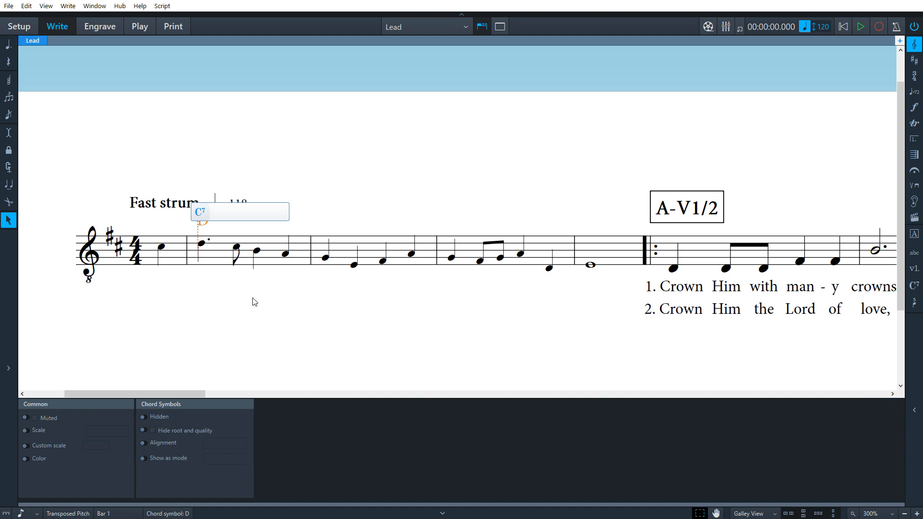
# - Try stepping chord input back to the D in bar 1 and forward again by rhythmic position
pyautogui.hotkey('shift', 'space')
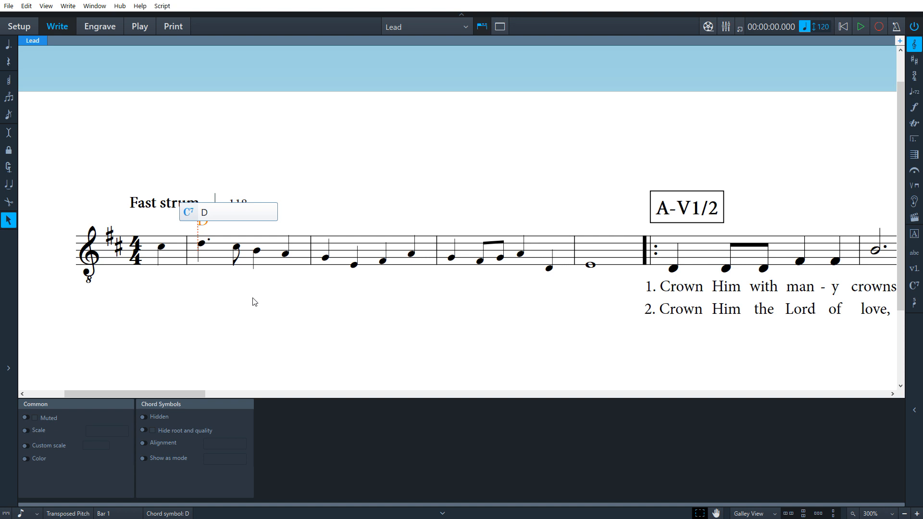
pyautogui.press('BackSpace')
pyautogui.press('space')
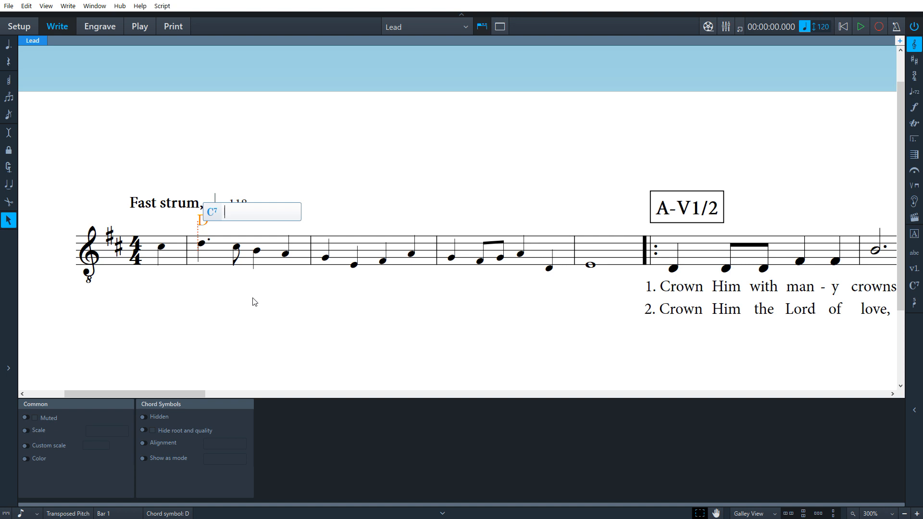
pyautogui.write('D')
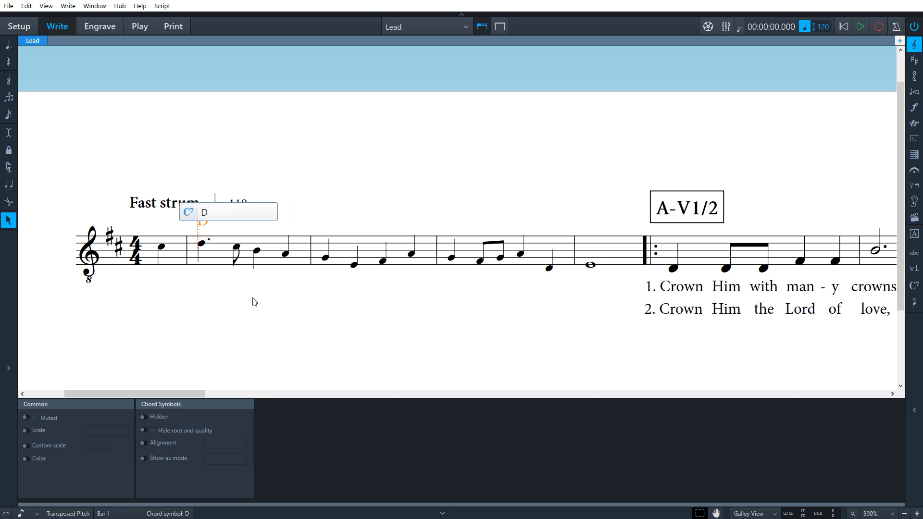
# - Enter the chord symbols Dsus4/E on beat 1 and D/F# on beat 3 of bar 2
pyautogui.press('space')
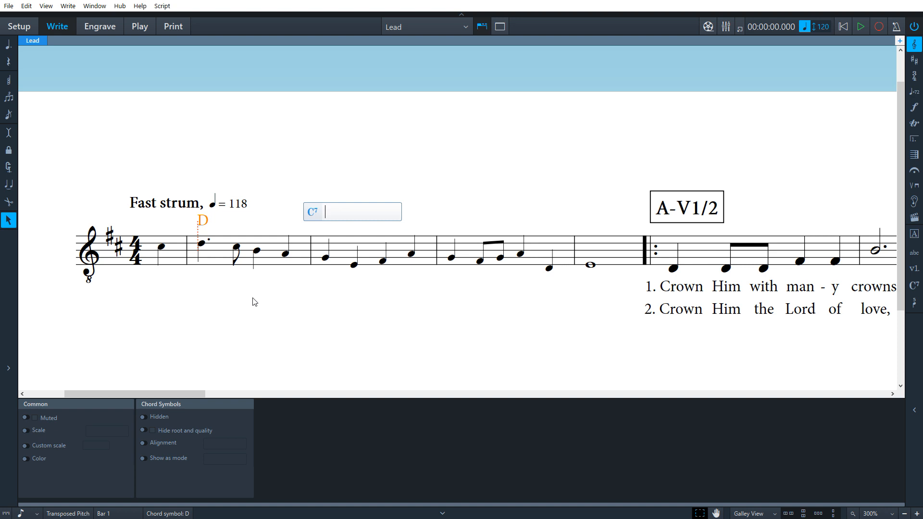
pyautogui.write('Dsus4/E')
pyautogui.press('space')
pyautogui.write('D/F#')
pyautogui.press('BackSpace')
pyautogui.press('BackSpace')
pyautogui.press('BackSpace')
pyautogui.press('BackSpace')
pyautogui.write('D/F#')
pyautogui.press('space')
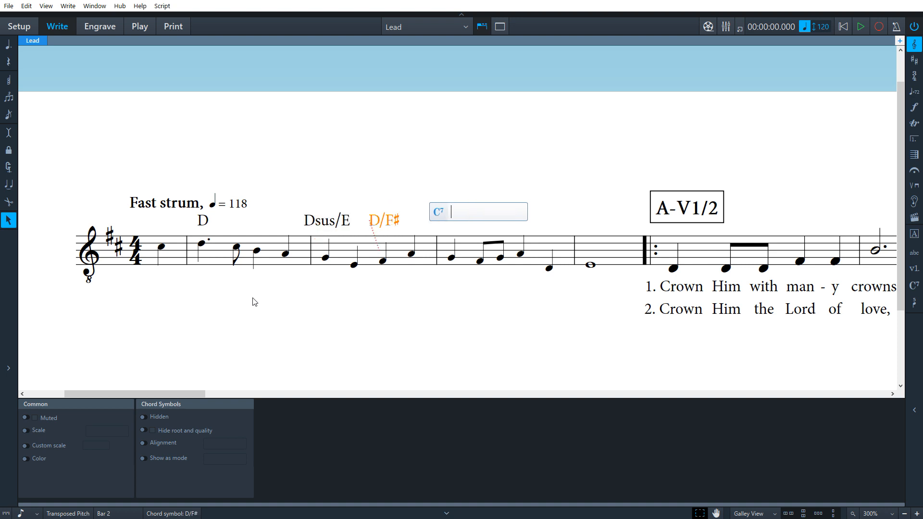
# - Enter the chord symbols Gsus2 at the start of bar 3 and Asus at the start of bar 4
pyautogui.write('Gsus2')
pyautogui.press('Tab')
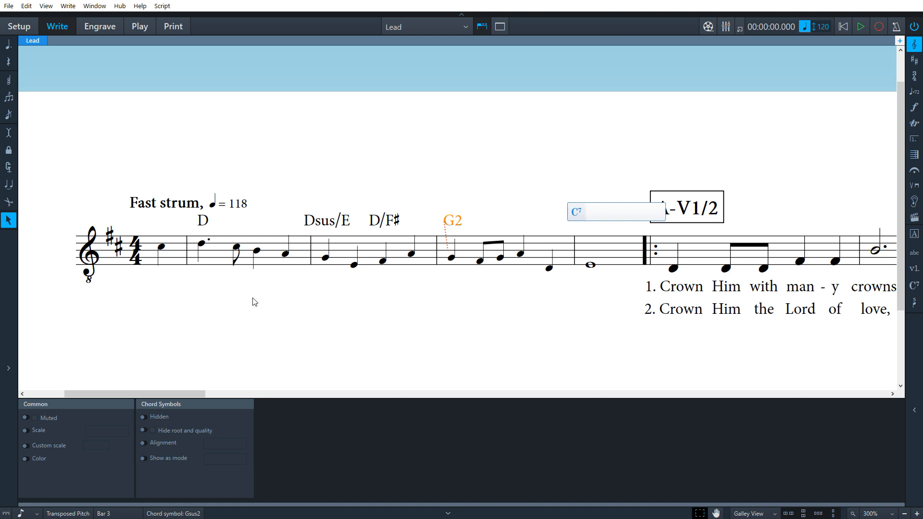
pyautogui.write('Asus')
pyautogui.press('space')
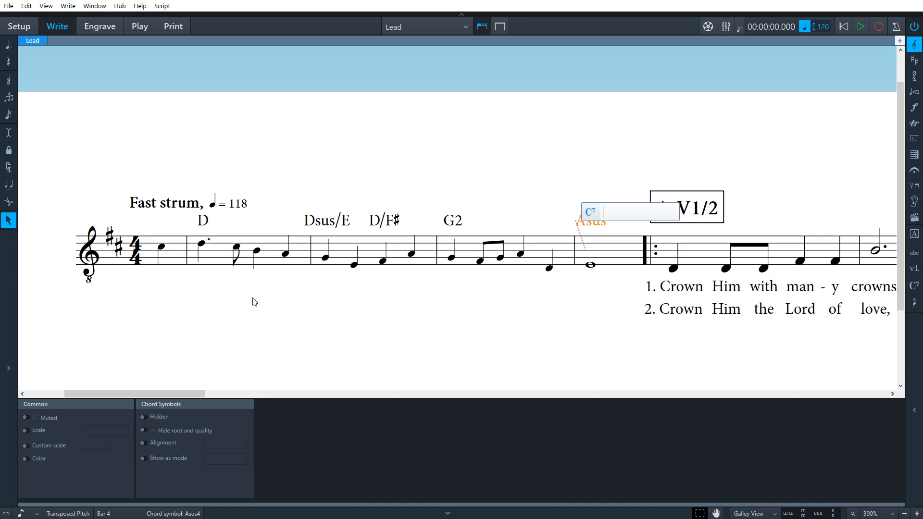
# - Enter a D chord symbol on beat 1 of bar 5, where verse 1/2 begins
pyautogui.press('space')
pyautogui.press('space')
pyautogui.press('space')
pyautogui.press('space')
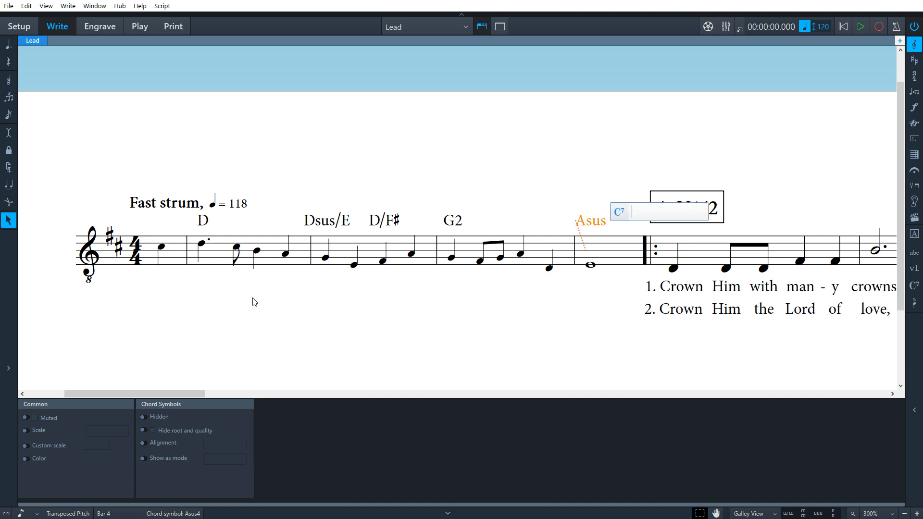
pyautogui.write('D')
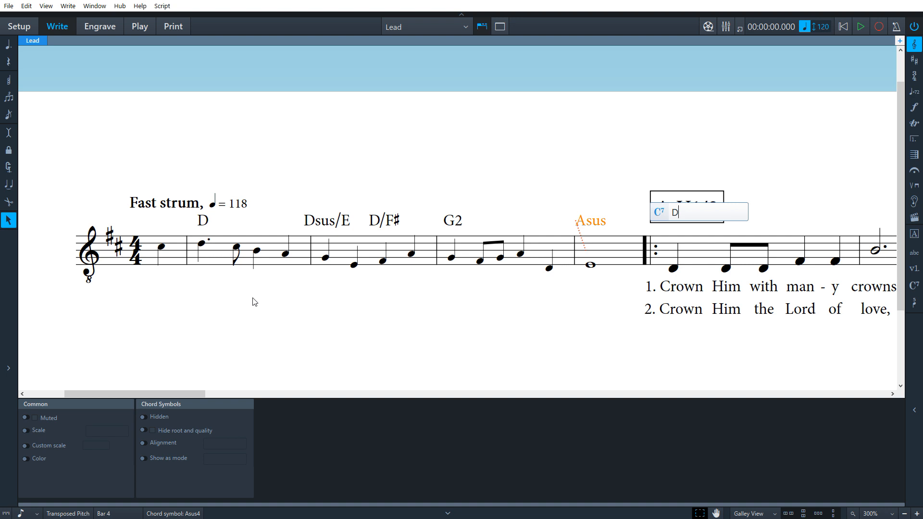
pyautogui.press('Tab')
# - Enter the chord symbols G, D and Asus at the start of bars 6, 7 and 8
pyautogui.write('G')
pyautogui.press('space')
pyautogui.write('D')
pyautogui.press('Tab')
pyautogui.write('Asus')
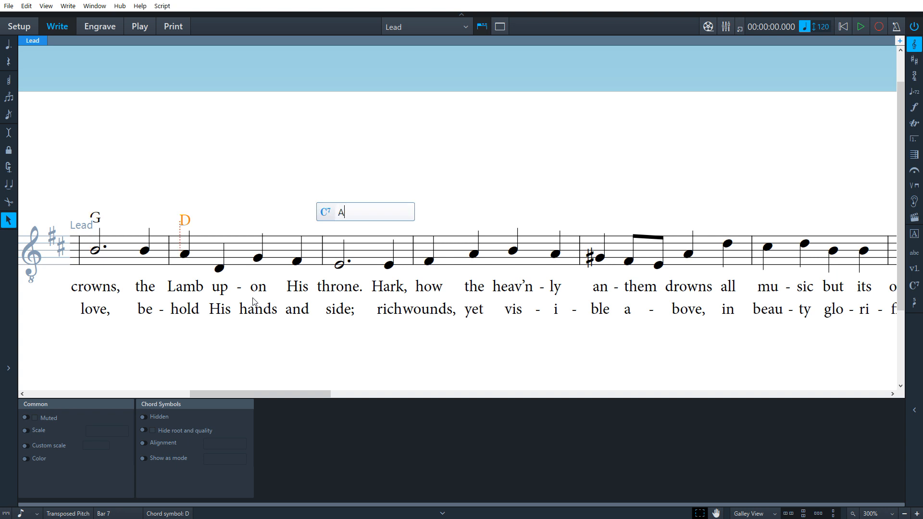
pyautogui.press('Tab')
# - Enter the chord symbols D on beat 1 and Bm on beat 3 of bar 9
pyautogui.write('D')
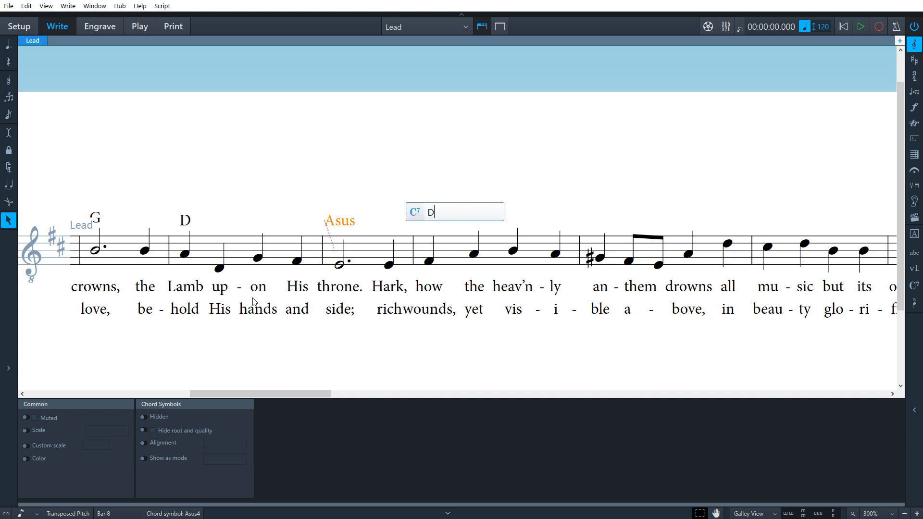
pyautogui.press('space')
pyautogui.write('Bm')
pyautogui.press('space')
pyautogui.press('space')
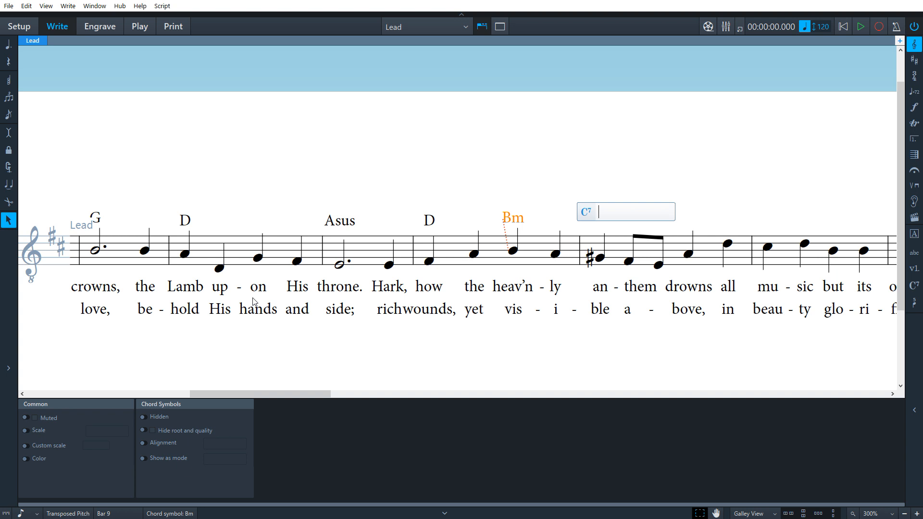
# - Enter the chord symbols E on beat 1 and A/C# on beat 3 of bar 10
pyautogui.write('E')
pyautogui.press('space')
pyautogui.write('A/C#')
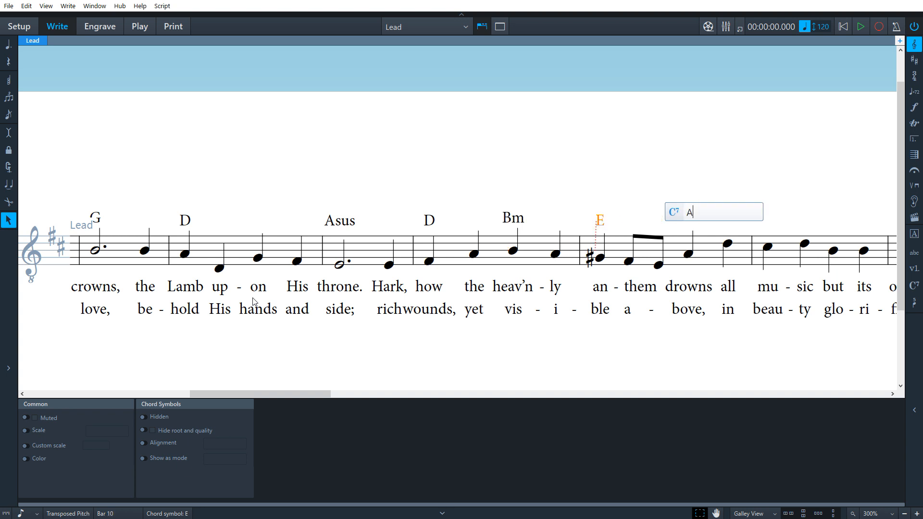
pyautogui.press('space')
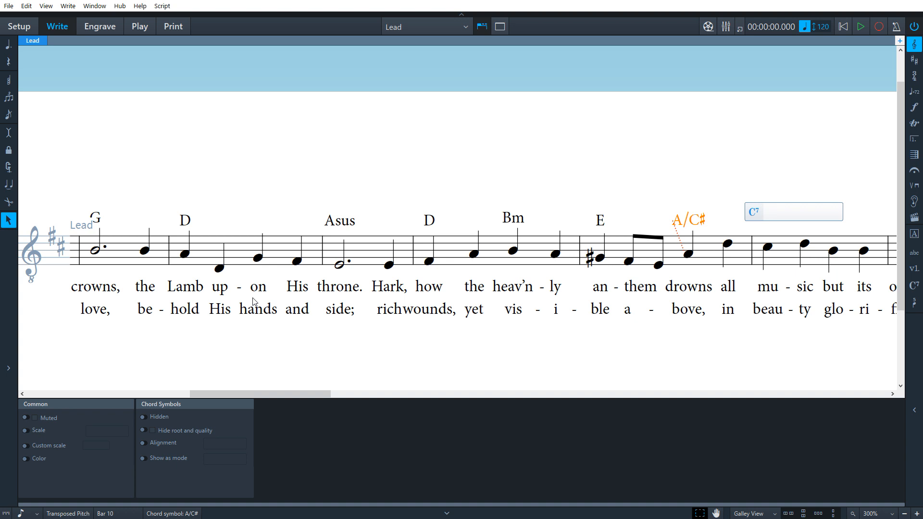
# - Enter the chord symbols Esus4 at the start of bar 11 and Asus at the start of bar 12
pyautogui.write('Esus4')
pyautogui.press('space')
pyautogui.write('Asus')
pyautogui.press('space')
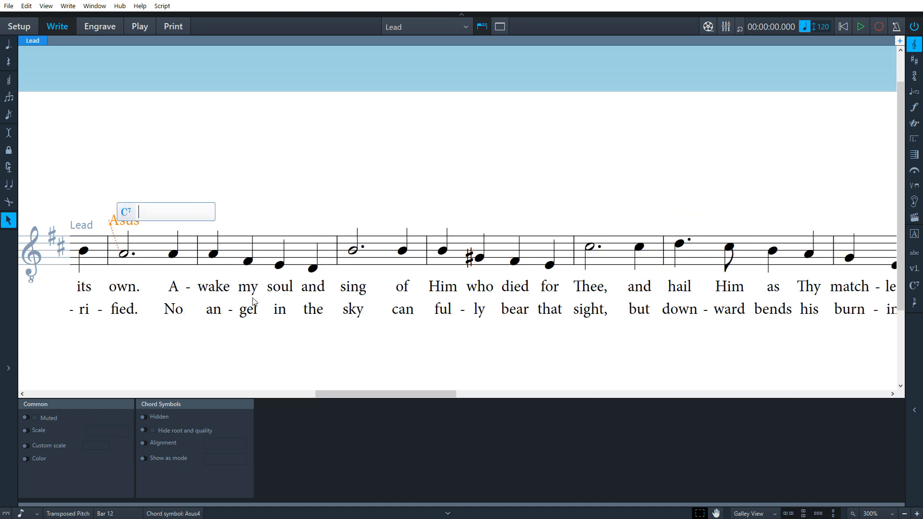
# - Enter the chord symbols D on beat 1 and D/F# on beat 3 of bar 13
pyautogui.press('space')
pyautogui.write('D')
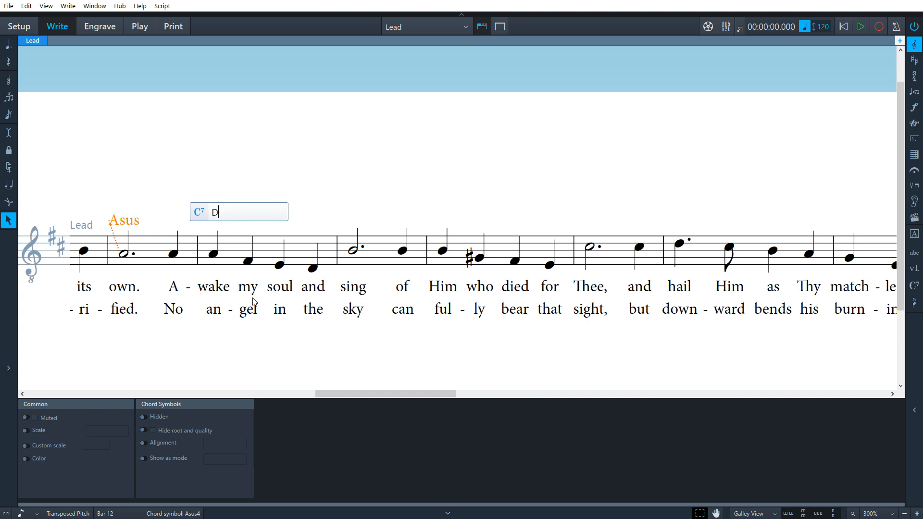
pyautogui.press('space')
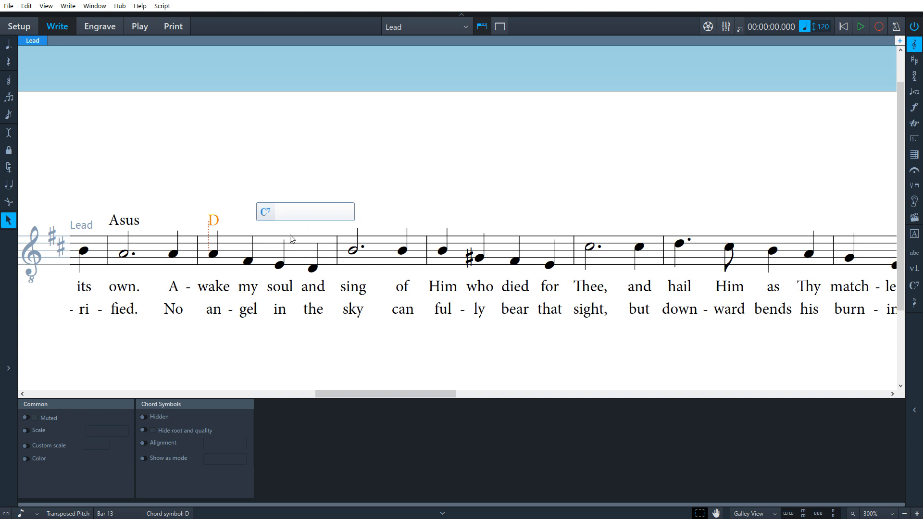
pyautogui.write('/F#')
pyautogui.press('BackSpace')
pyautogui.press('BackSpace')
pyautogui.press('BackSpace')
pyautogui.write('D/F#')
pyautogui.press('space')
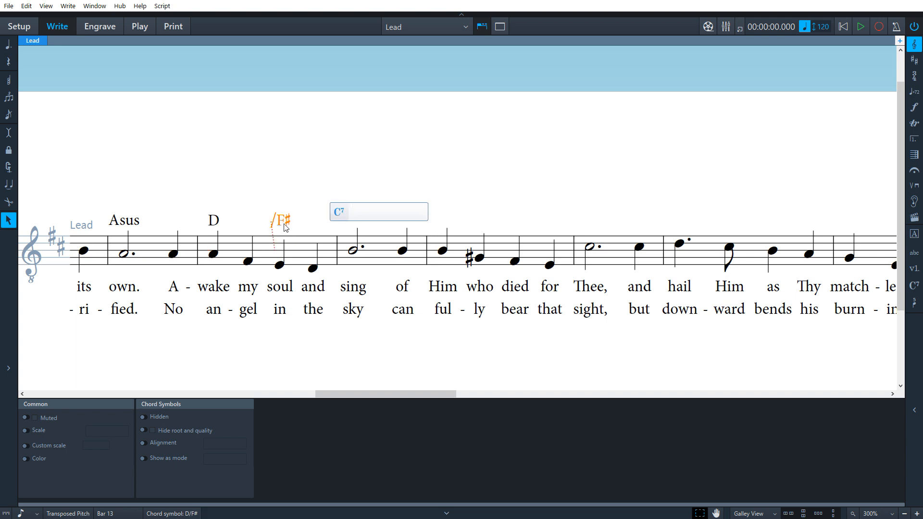
# - Enter G at the start of bar 14, and E and E/G# on beats 1 and 3 of bar 15
pyautogui.write('G')
pyautogui.press('space')
pyautogui.write('E')
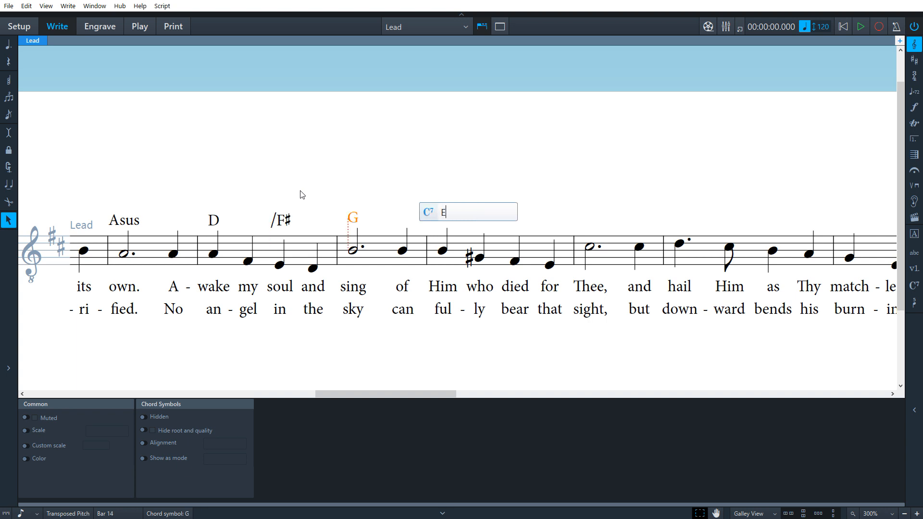
pyautogui.press('space')
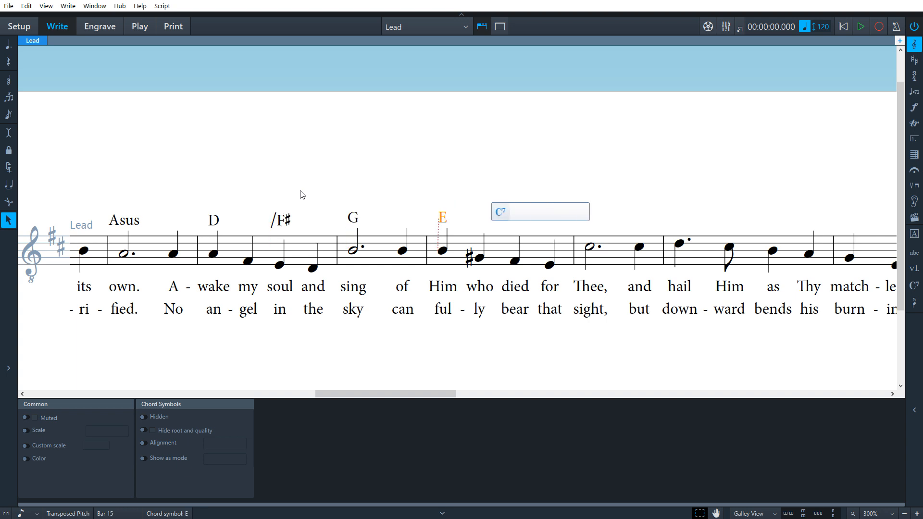
pyautogui.write('/G#')
pyautogui.press('space')
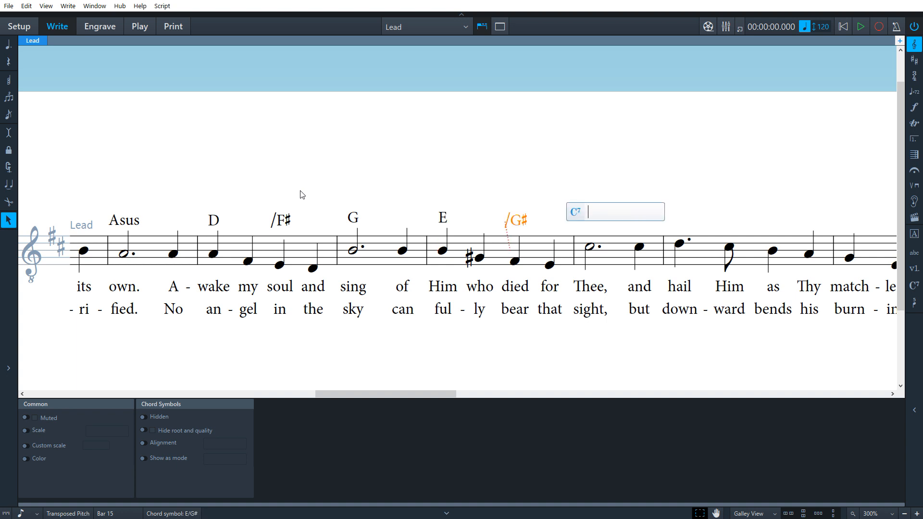
# - Enter the chord symbols A on beat 1 and A/G on beat 3 of bar 16
pyautogui.write('A')
pyautogui.press('space')
pyautogui.write('A/')
pyautogui.press('BackSpace')
pyautogui.press('BackSpace')
pyautogui.write('A/G')
pyautogui.press('space')
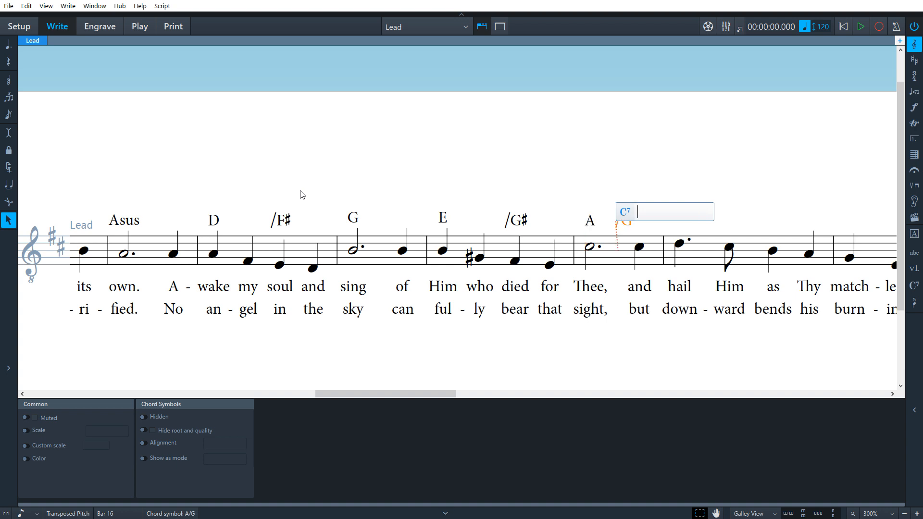
# - Enter the chord symbols D/F# on beat 1 and G on beat 3 of bar 17
pyautogui.write('D/F#')
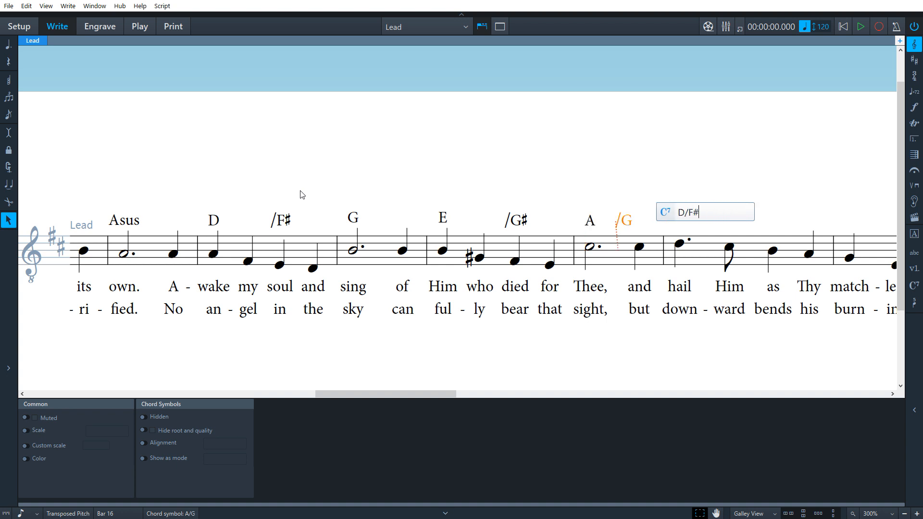
pyautogui.press('space')
pyautogui.write('G')
pyautogui.press('space')
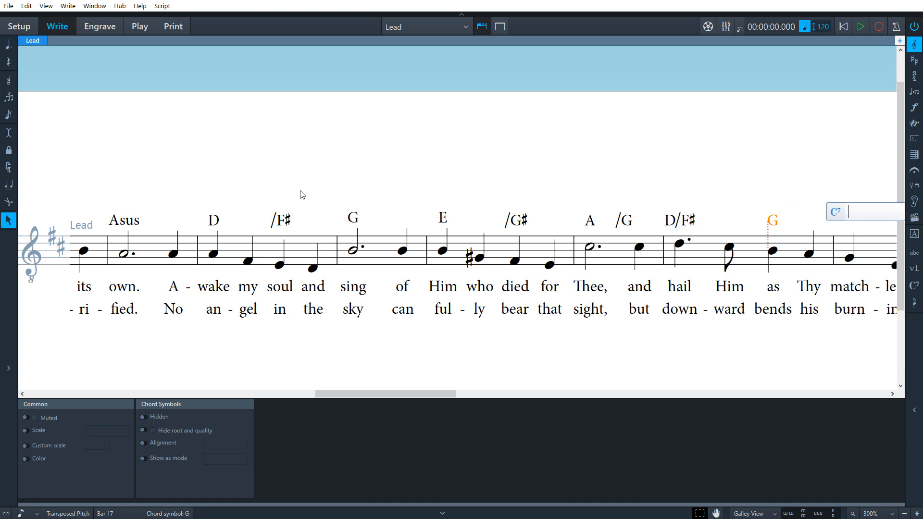
# - Enter the chord symbols Em7 on beat 1 and D/F# on beat 3 of bar 18
pyautogui.write('Em7')
pyautogui.press('space')
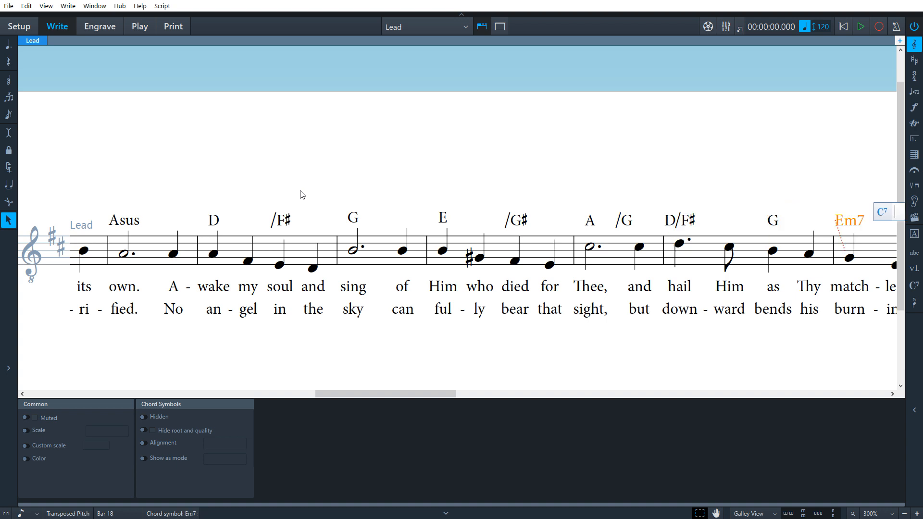
pyautogui.write('D/F#')
pyautogui.press('space')
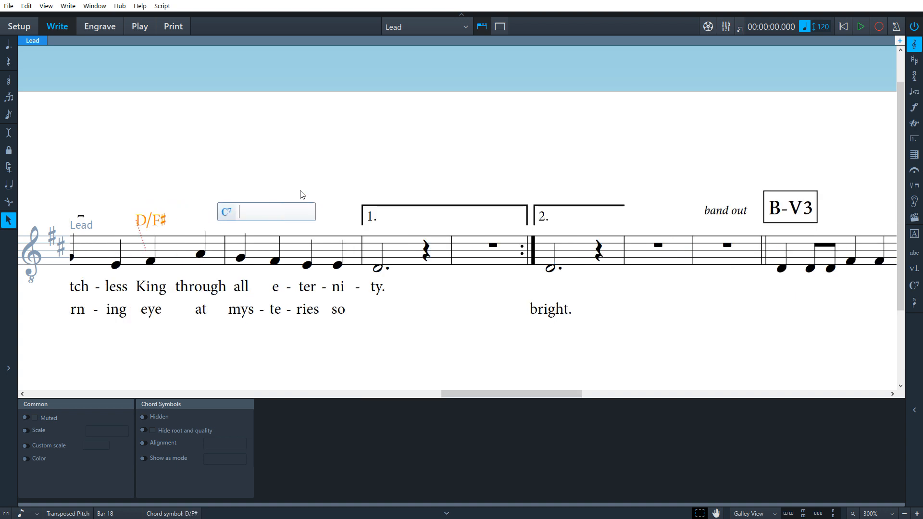
# - Enter the chord symbols Asus at the start of bar 19 and D5 at the start of the first ending
pyautogui.write('Asus')
pyautogui.press('space')
pyautogui.press('space')
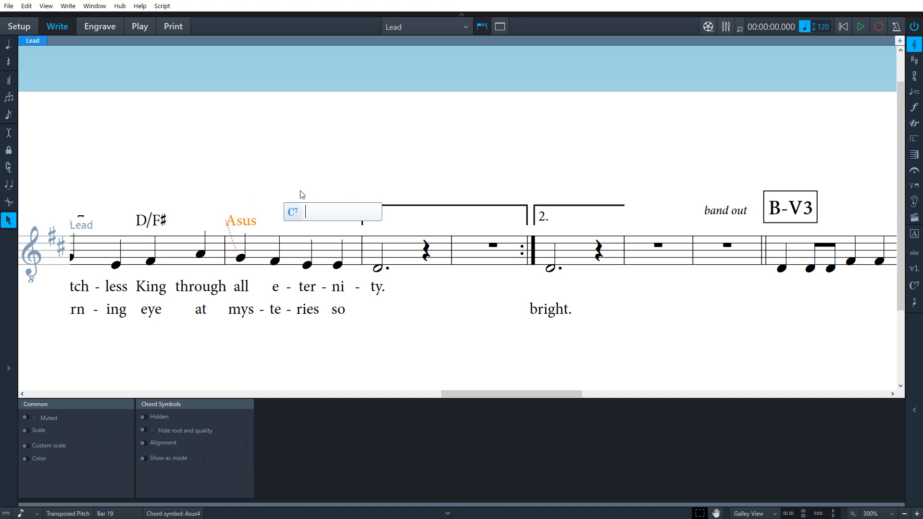
pyautogui.write('D')
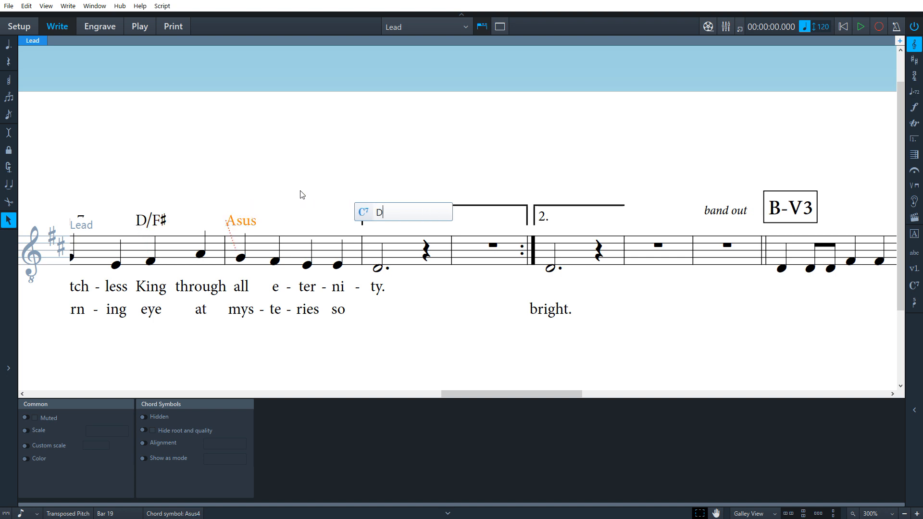
pyautogui.write('5')
pyautogui.press('space')
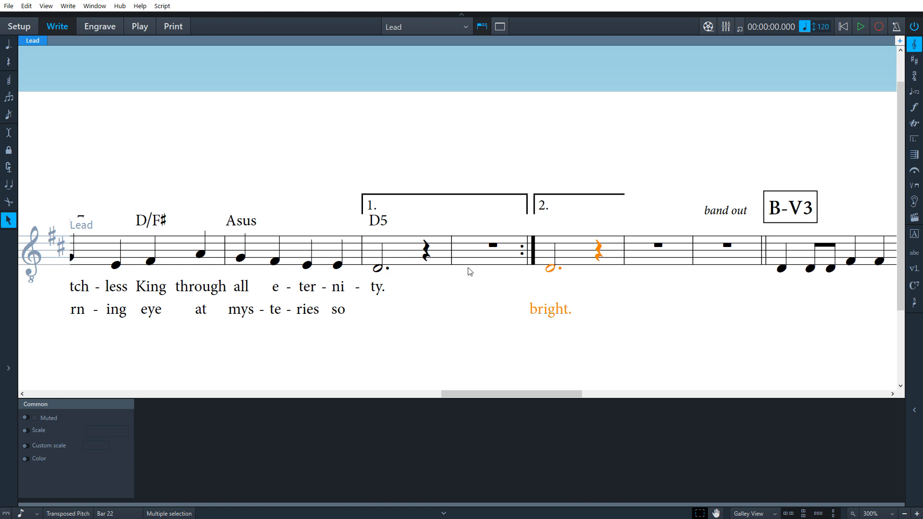
pyautogui.moveTo(489, 394); pyautogui.dragTo(509, 394)
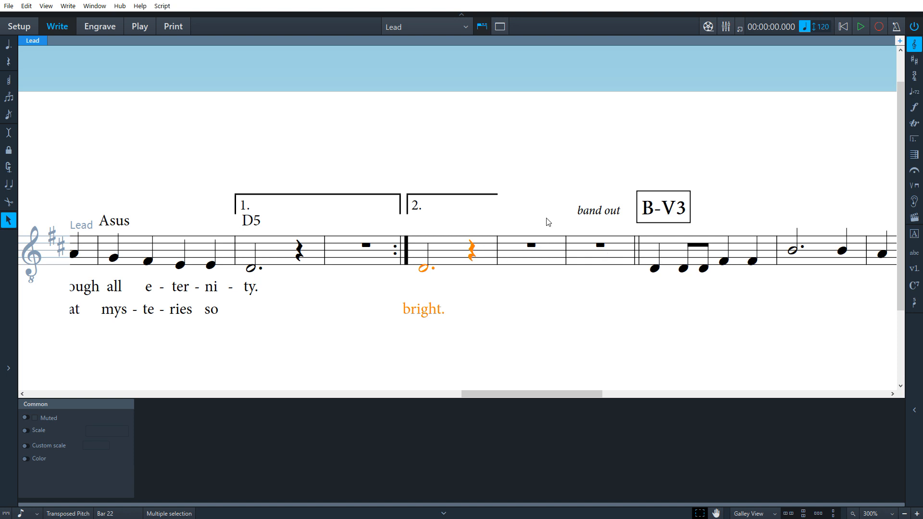
pyautogui.click(283, 215)
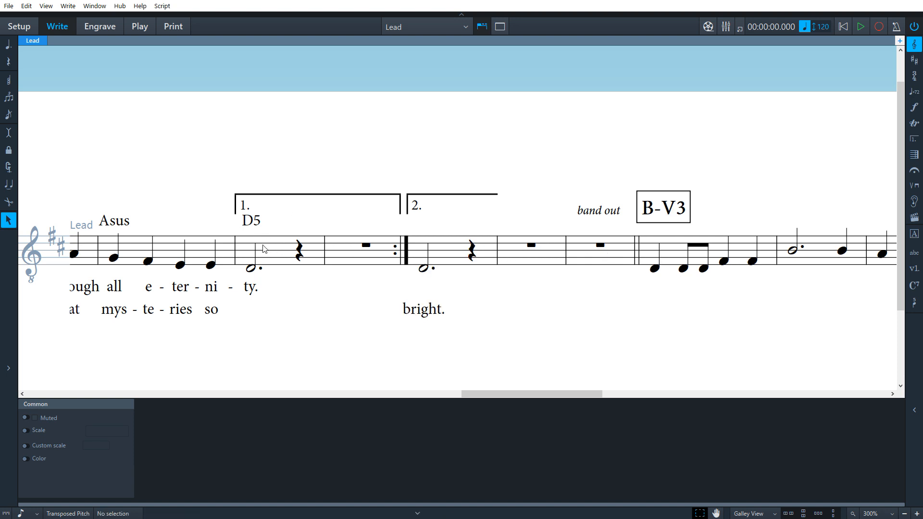
pyautogui.click(424, 268)
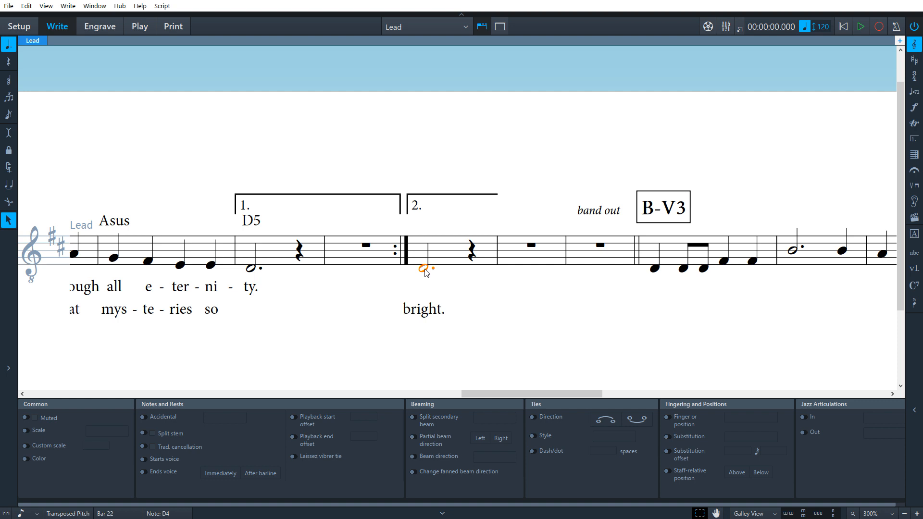
pyautogui.hotkey('shift', 'n')
pyautogui.press('v')
pyautogui.press('v')
pyautogui.press('Escape')
pyautogui.rightClick(426, 273)
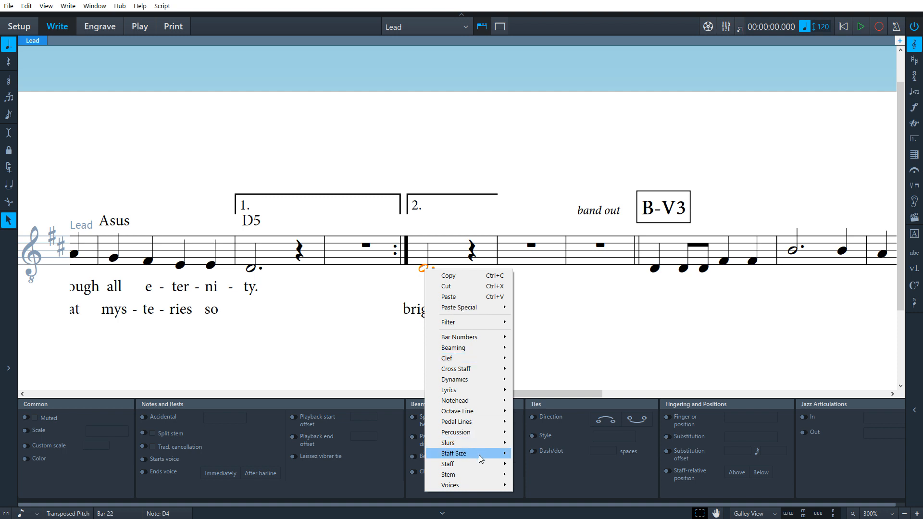
pyautogui.moveTo(486, 487)
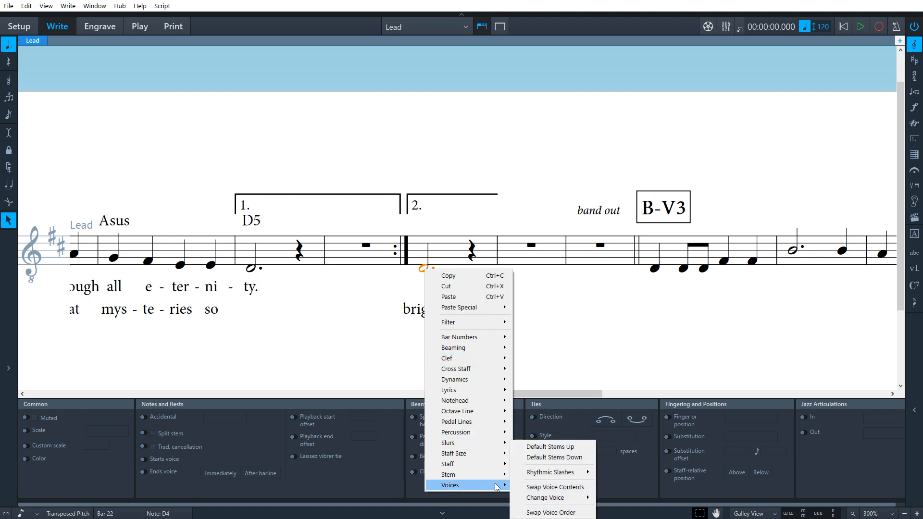
pyautogui.moveTo(578, 498)
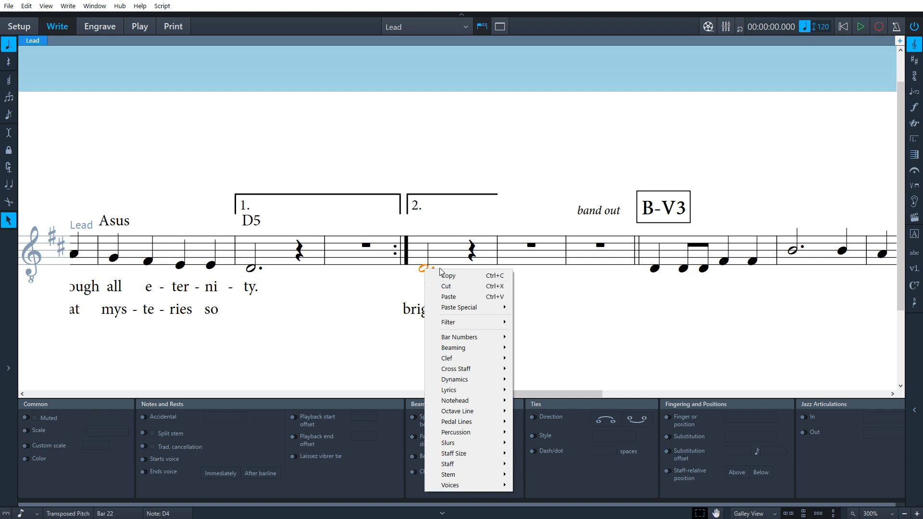
# - Add a second voice at the start of the second ending in bar 22 and enter D an octave above the dotted half note
pyautogui.click(423, 270)
pyautogui.hotkey('shift', 'n')
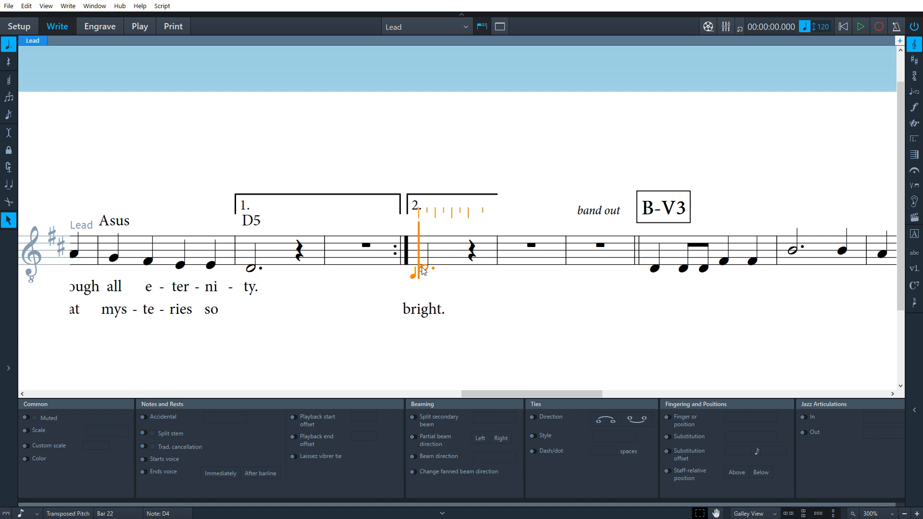
pyautogui.hotkey('shift', 'v')
pyautogui.click(423, 270)
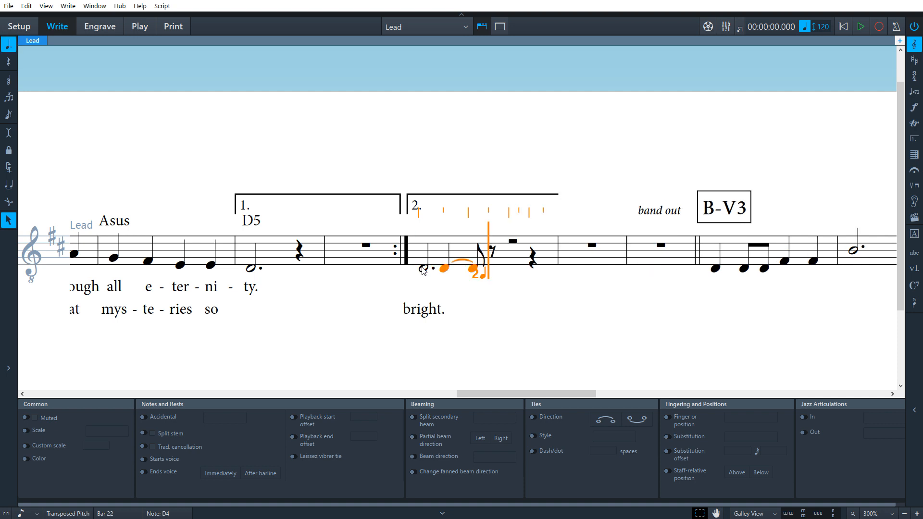
pyautogui.hotkey('ctrl', 'alt', 'Up')
pyautogui.press('Escape')
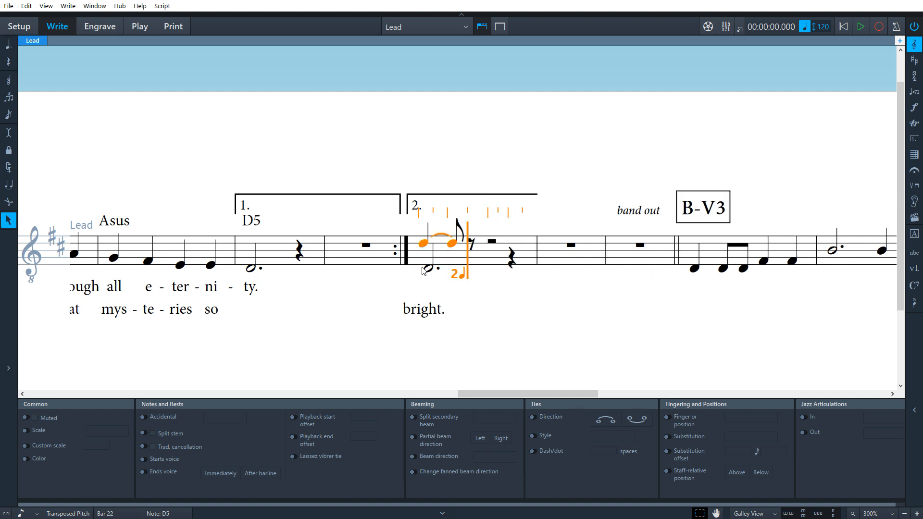
# - Complete bar 22 in the second voice with an eighth-note C# followed by quarter notes B and A
pyautogui.press('c')
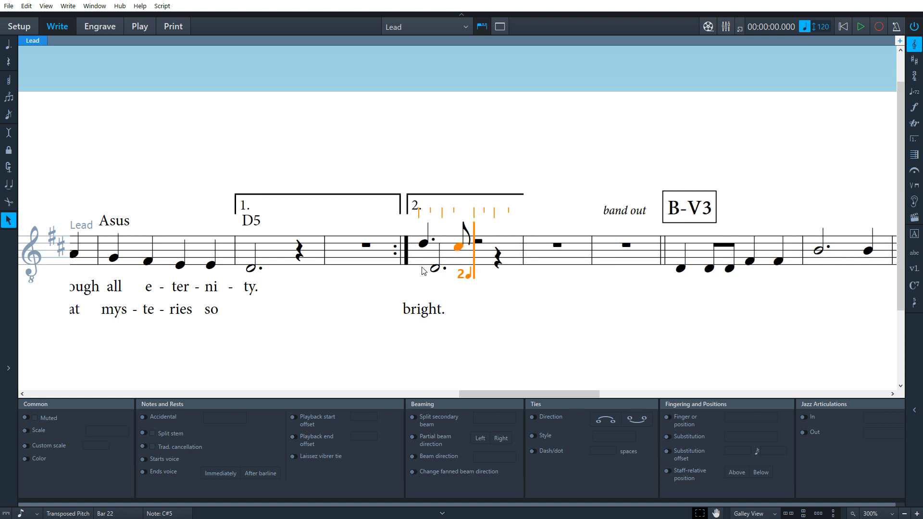
pyautogui.press('b')
pyautogui.press('a')
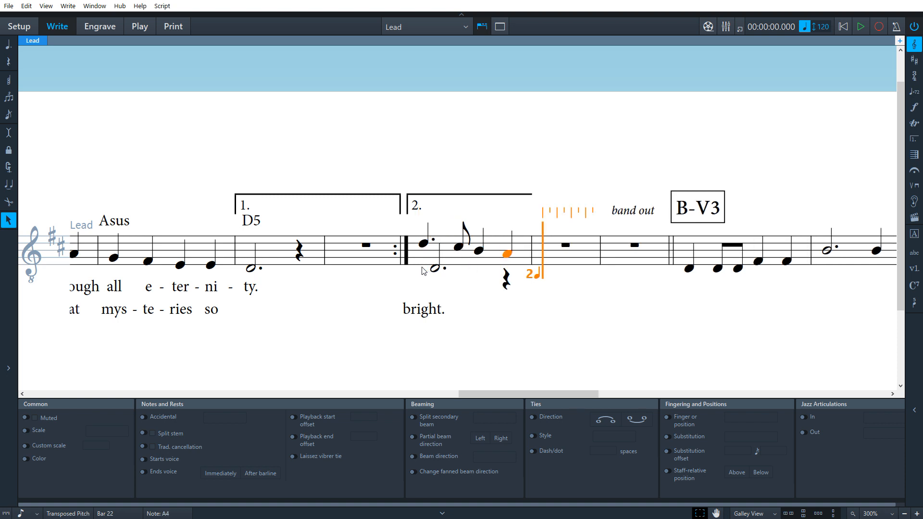
# - Fill bar 23 with a quarter-note G, eighth notes F# and E, and quarter notes F# and D
pyautogui.press('g')
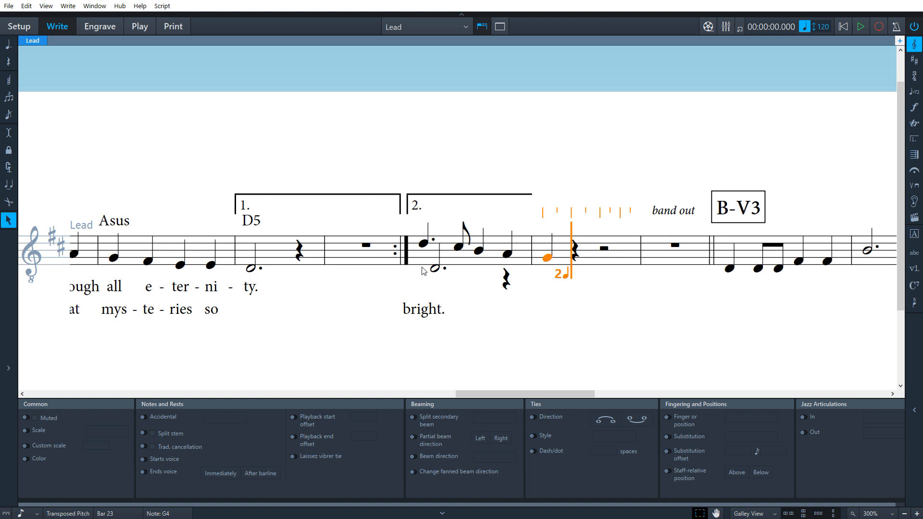
pyautogui.press('f')
pyautogui.press('e')
pyautogui.press('f')
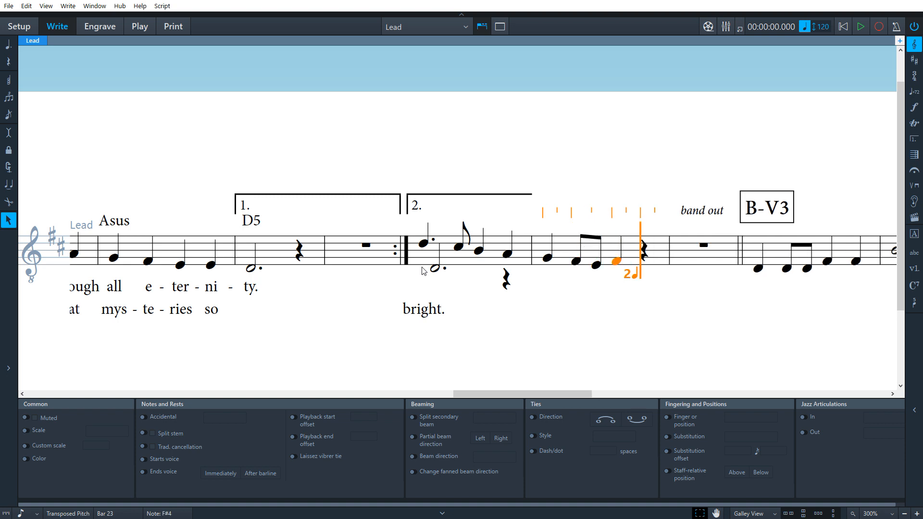
pyautogui.press('d')
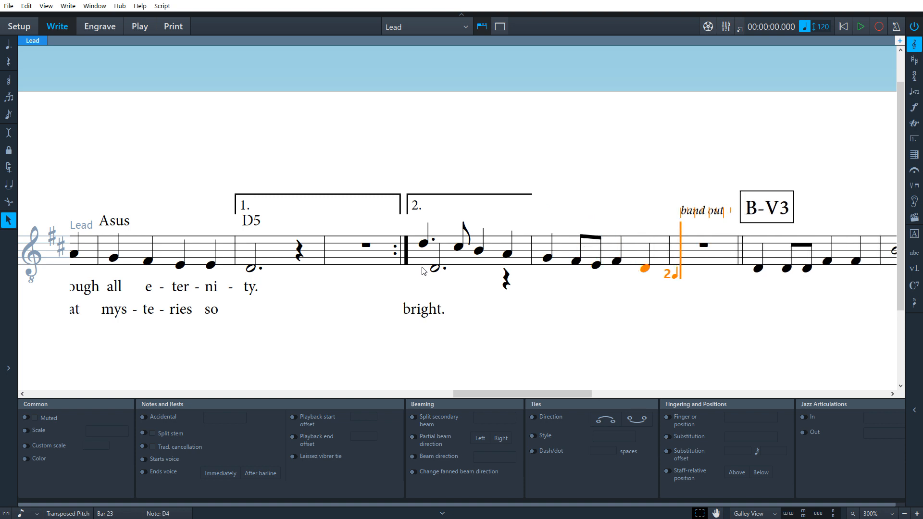
# - Enter a note in bar 24, raise its pitch from A to E, and lengthen it to a whole note
pyautogui.press('a')
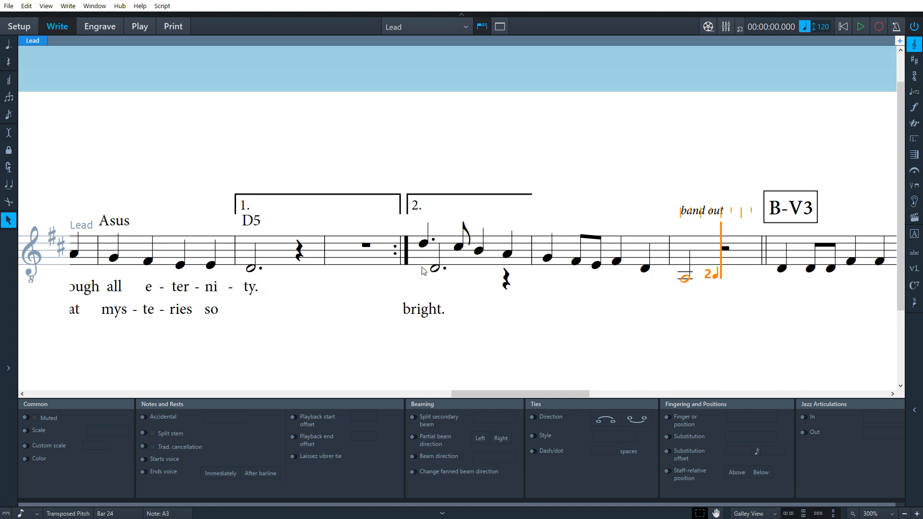
pyautogui.hotkey('alt', 'Up')
pyautogui.hotkey('alt', 'Up')
pyautogui.hotkey('alt', 'Up')
pyautogui.hotkey('alt', 'Up')
pyautogui.press('t')
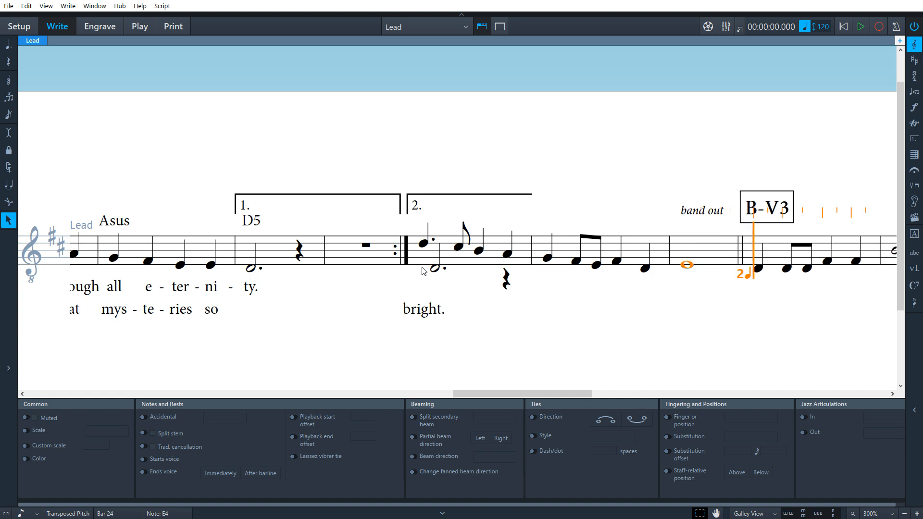
# - Undo the E's lengthening in bar 24, try quarter-note and half-note durations, and extend it in tied increments to a whole note
pyautogui.hotkey('ctrl', 'z')
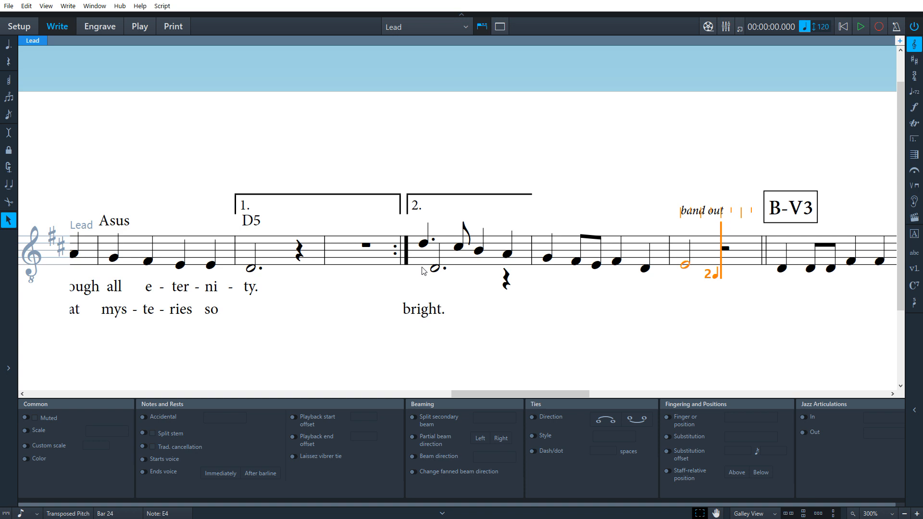
pyautogui.press('5')
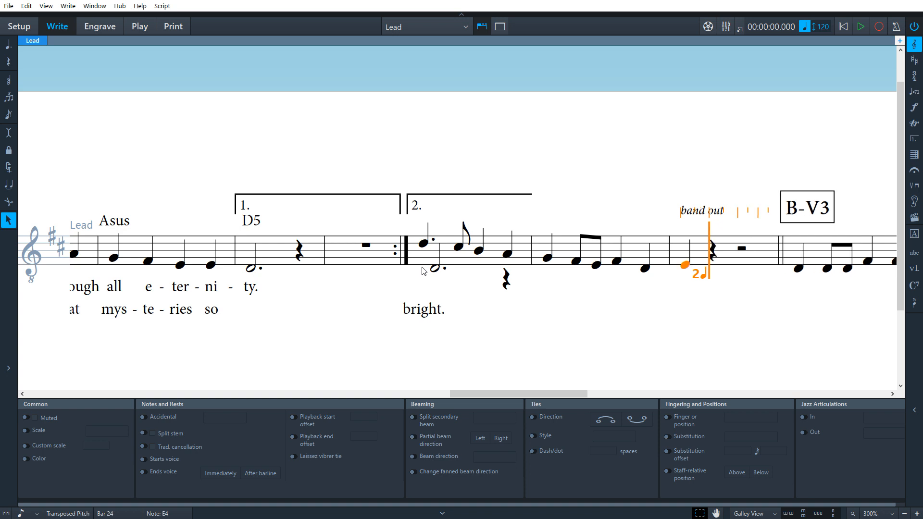
pyautogui.press('4')
pyautogui.press('5')
pyautogui.press('6')
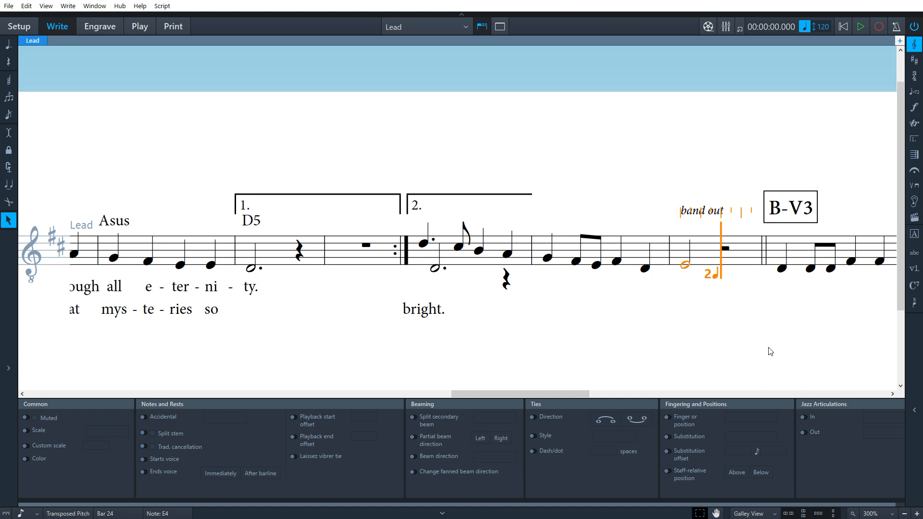
pyautogui.press('t')
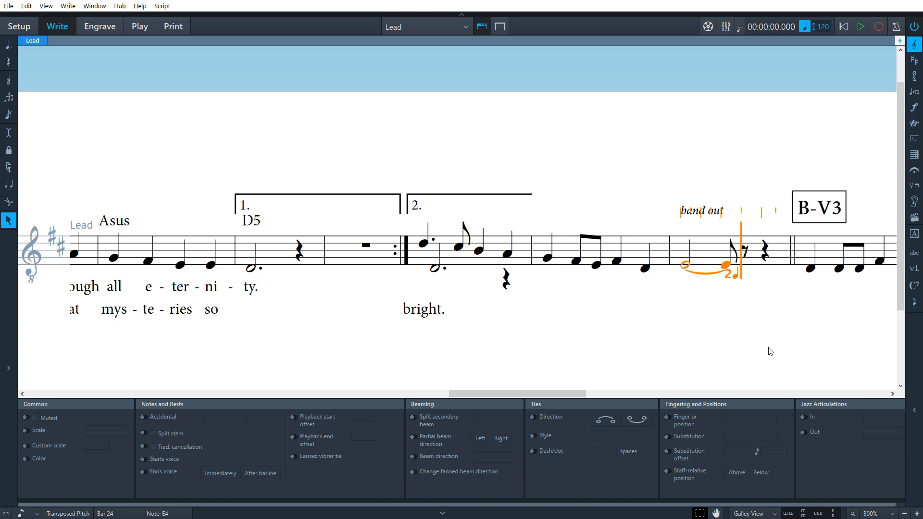
pyautogui.press('t')
pyautogui.press('t')
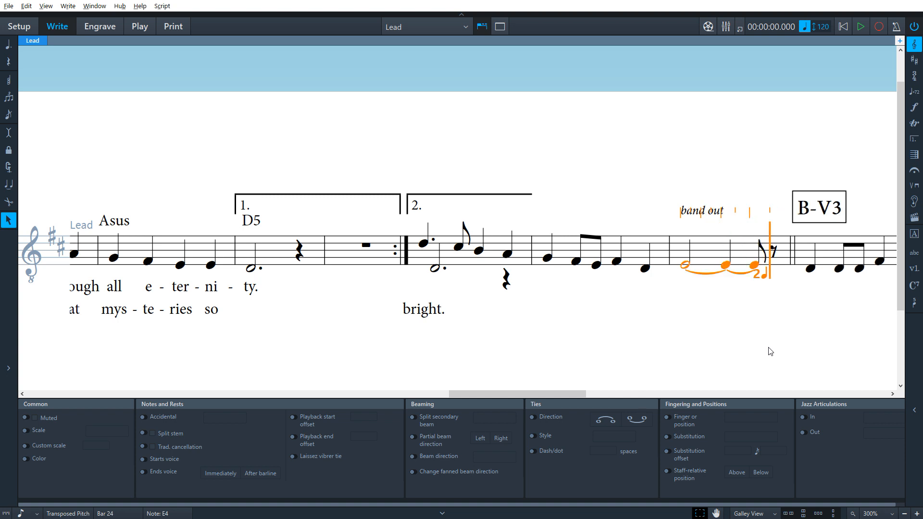
pyautogui.press('t')
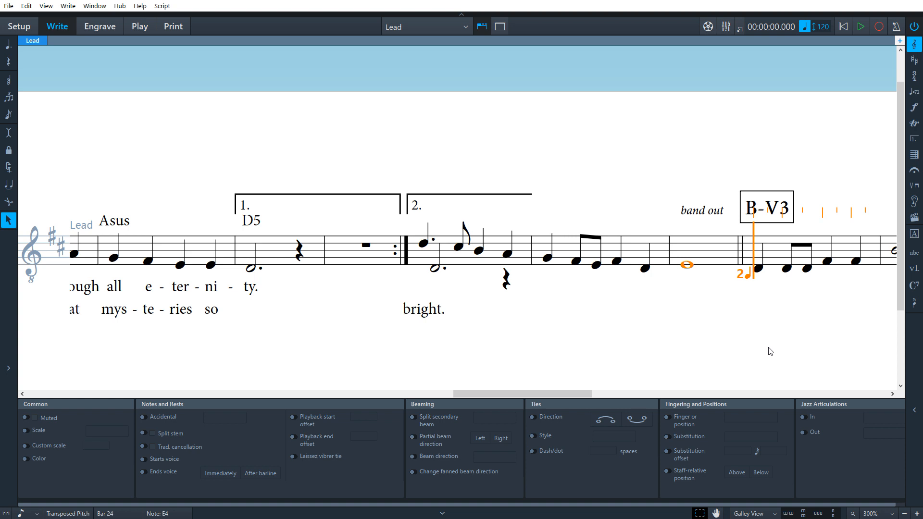
# - Select the second-voice notes in bars 22 to 24 without the lyric and rest, mute them and set their scale to Cue
pyautogui.press('Escape')
pyautogui.keyDown('shift'); pyautogui.click(467, 264); pyautogui.keyUp('shift')
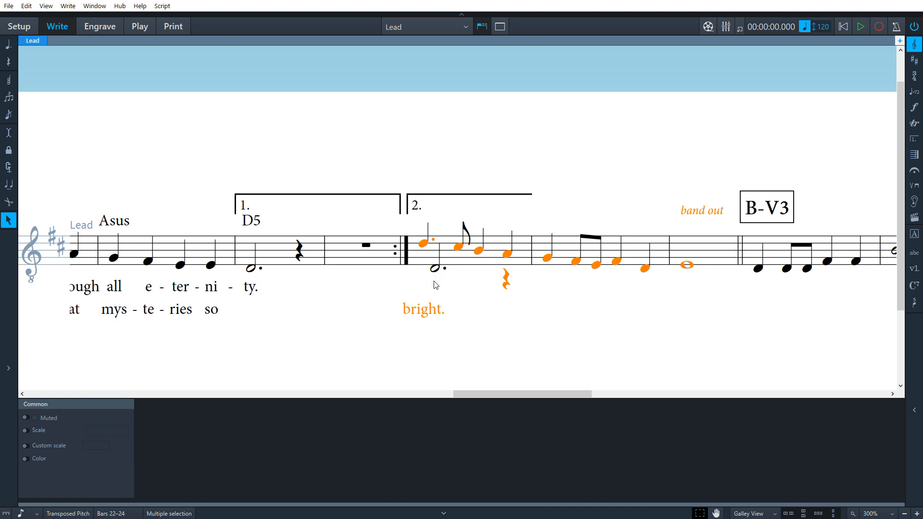
pyautogui.keyDown('ctrl'); pyautogui.click(429, 311); pyautogui.keyUp('ctrl')
pyautogui.keyDown('ctrl'); pyautogui.click(506, 280); pyautogui.keyUp('ctrl')
pyautogui.click(26, 418)
pyautogui.click(35, 418)
pyautogui.click(26, 431)
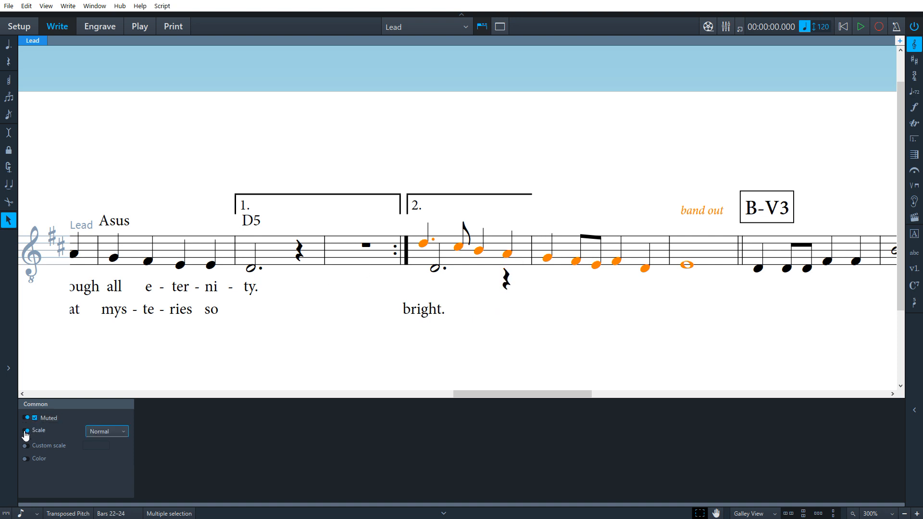
pyautogui.click(100, 431)
pyautogui.click(104, 461)
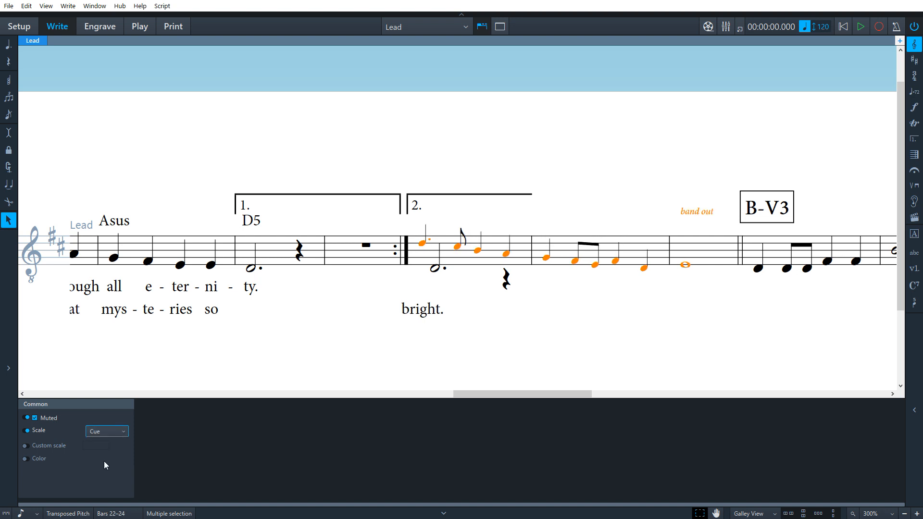
# - Remove the mute and Cue scale settings from the "band out" text in bar 24
pyautogui.click(692, 217)
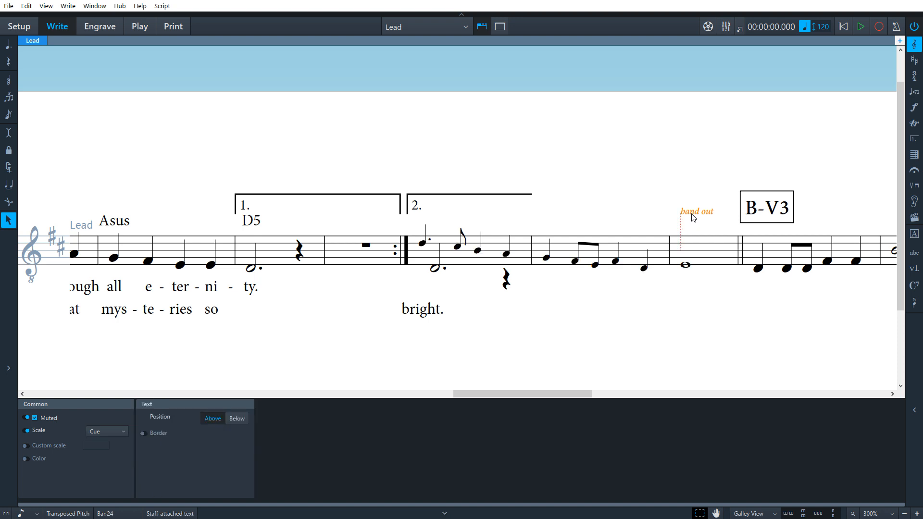
pyautogui.click(31, 419)
pyautogui.click(26, 430)
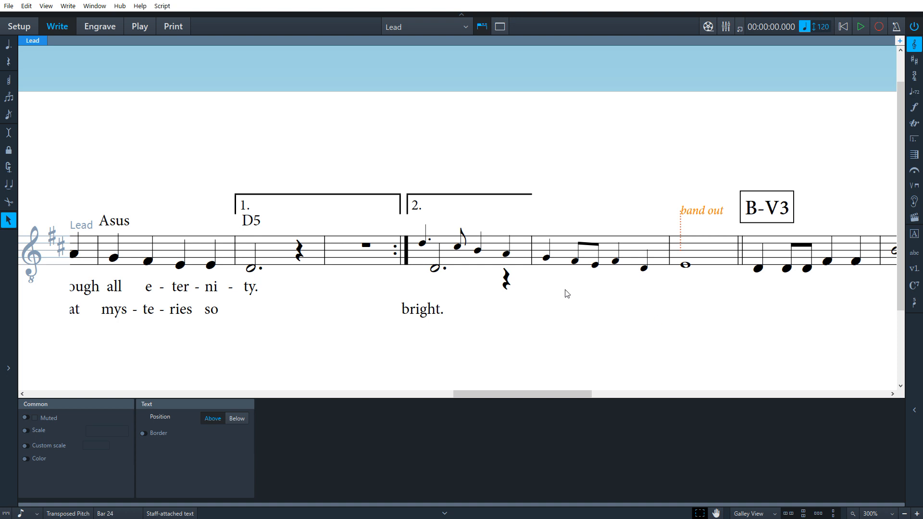
# - Lengthen the dotted half note D in bar 22 to a whole note, replacing the quarter rest below the staff
pyautogui.click(507, 285)
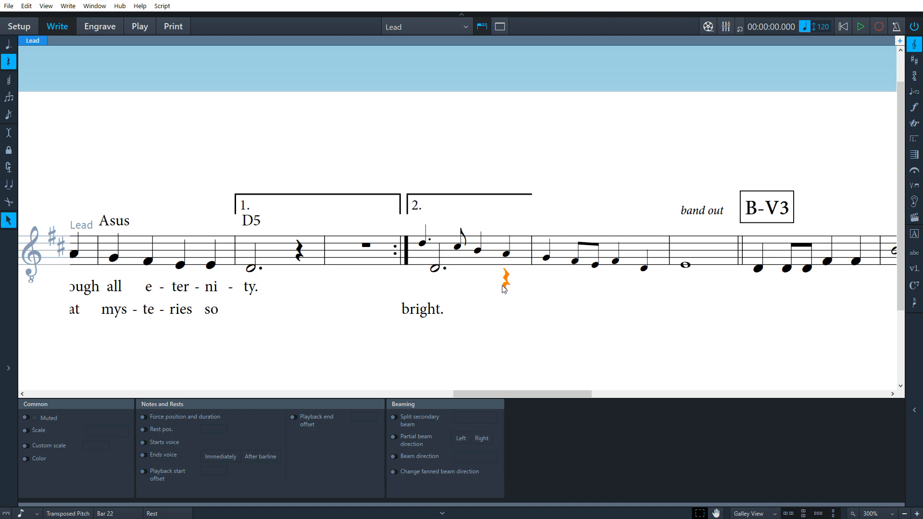
pyautogui.press('Escape')
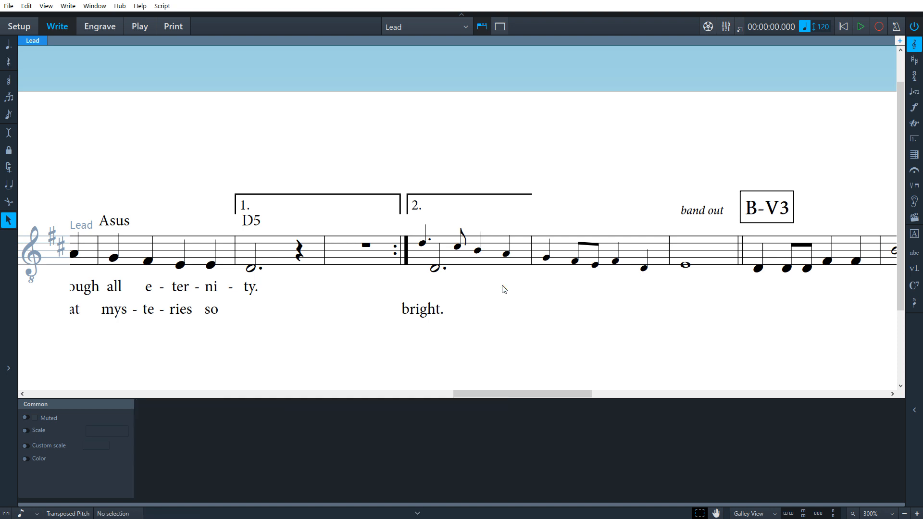
pyautogui.click(505, 282)
pyautogui.click(436, 269)
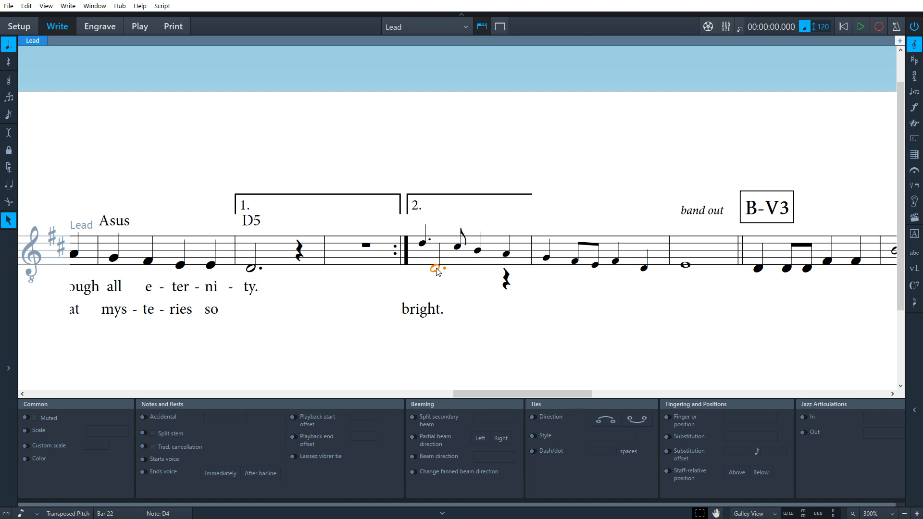
pyautogui.hotkey('shift', 'alt', 'Right')
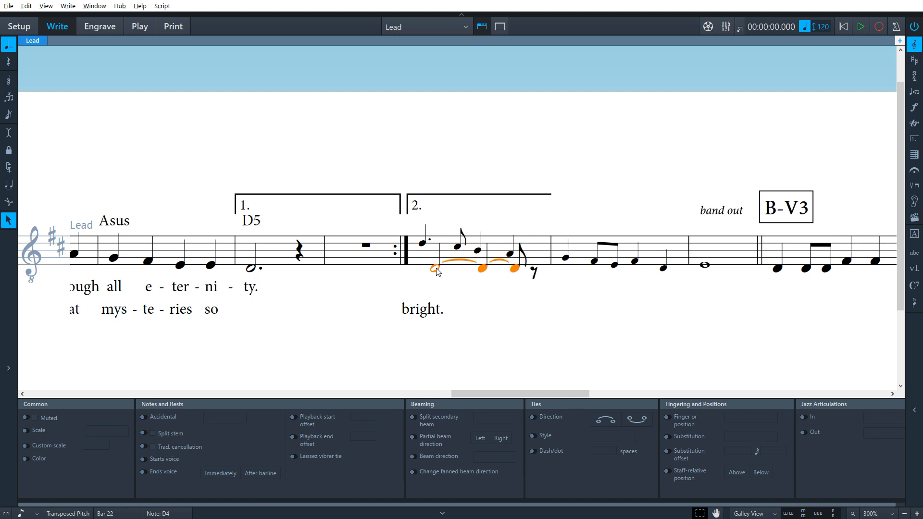
pyautogui.hotkey('shift', 'alt', 'Right')
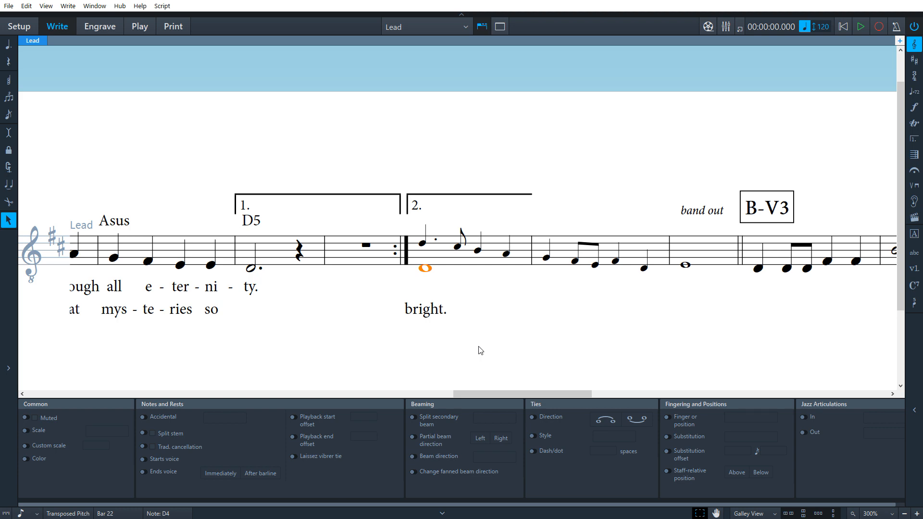
# - Try the Left horizontal alignment for chord symbols relative to notes in the engraving options and apply it
pyautogui.hotkey('ctrl', 'shift', 'e')
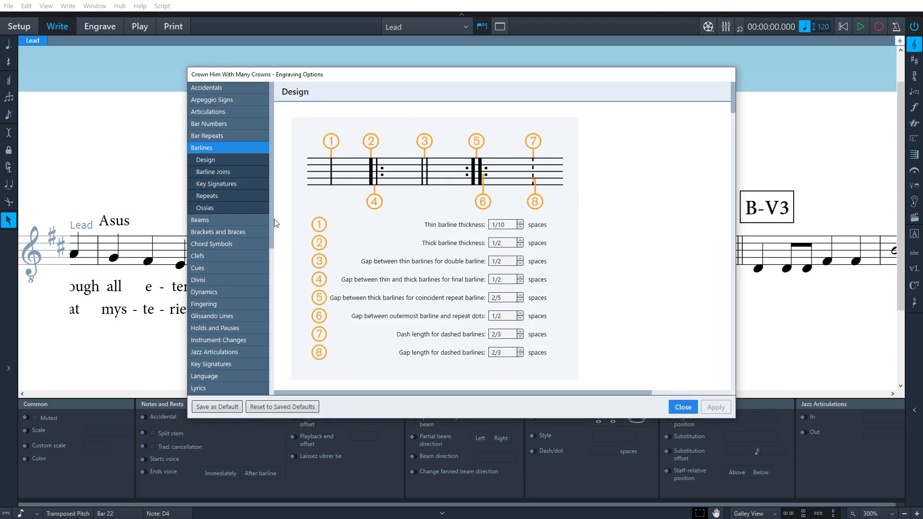
pyautogui.click(224, 244)
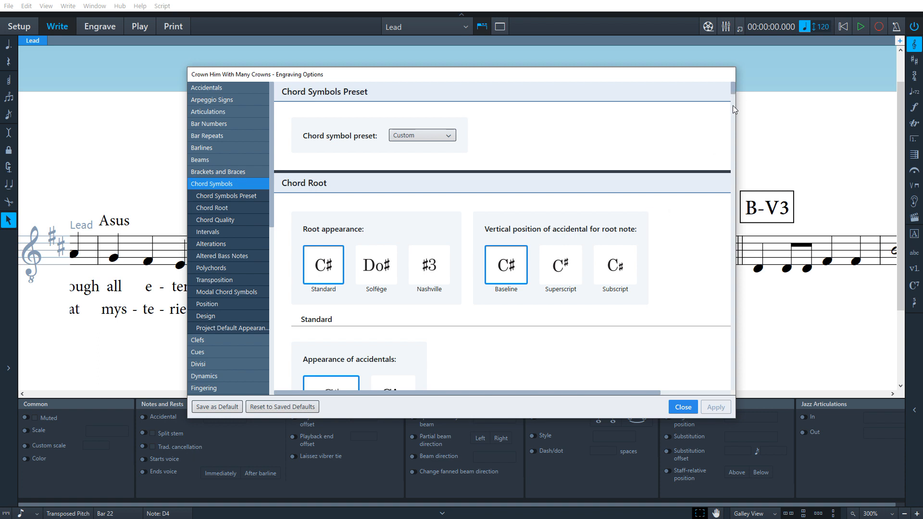
pyautogui.moveTo(733, 90); pyautogui.dragTo(754, 352)
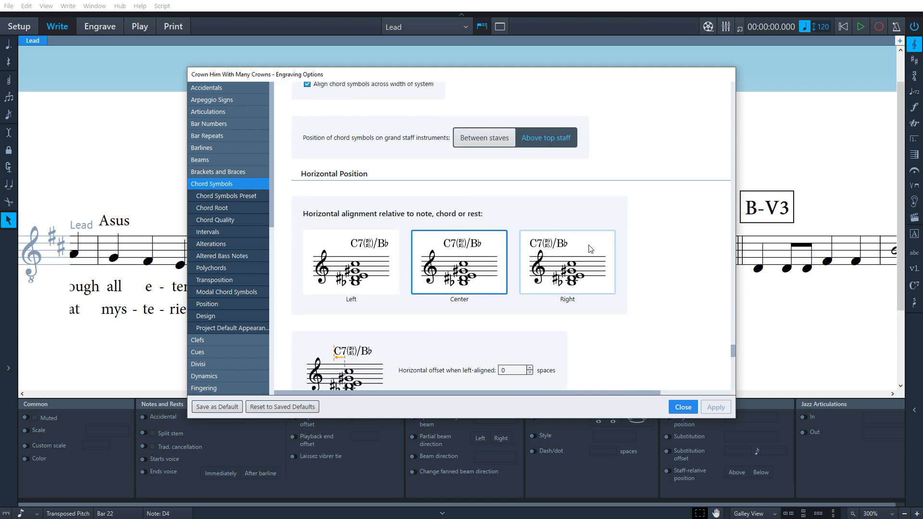
pyautogui.click(361, 274)
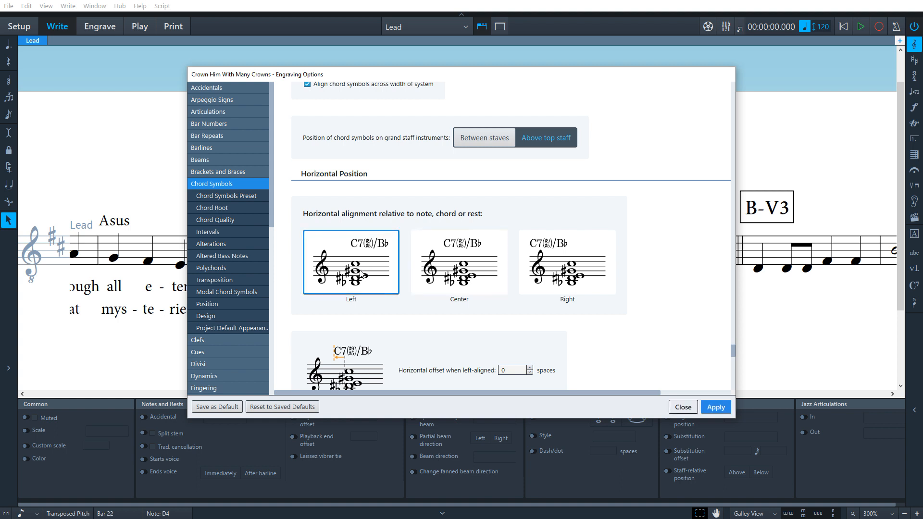
pyautogui.click(717, 410)
pyautogui.moveTo(339, 78); pyautogui.dragTo(391, 170)
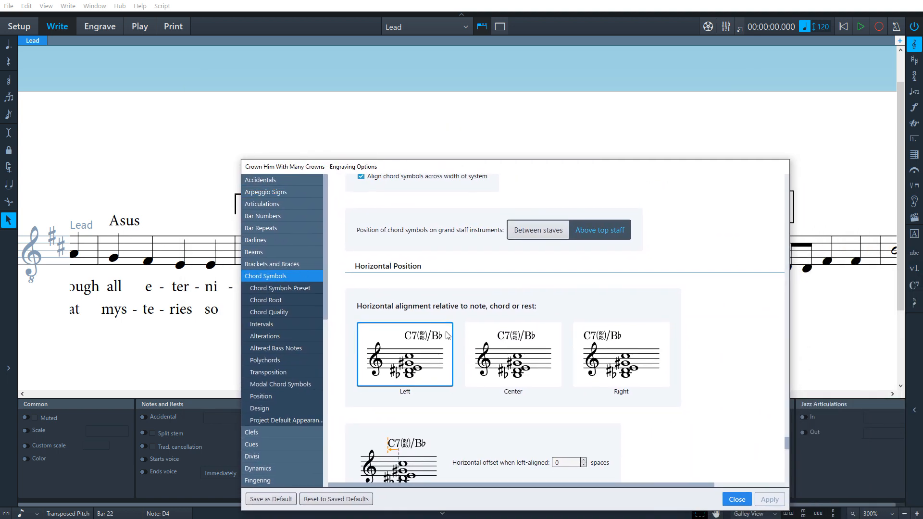
# - Set the chord symbols' horizontal alignment relative to notes to Center and apply it
pyautogui.click(527, 367)
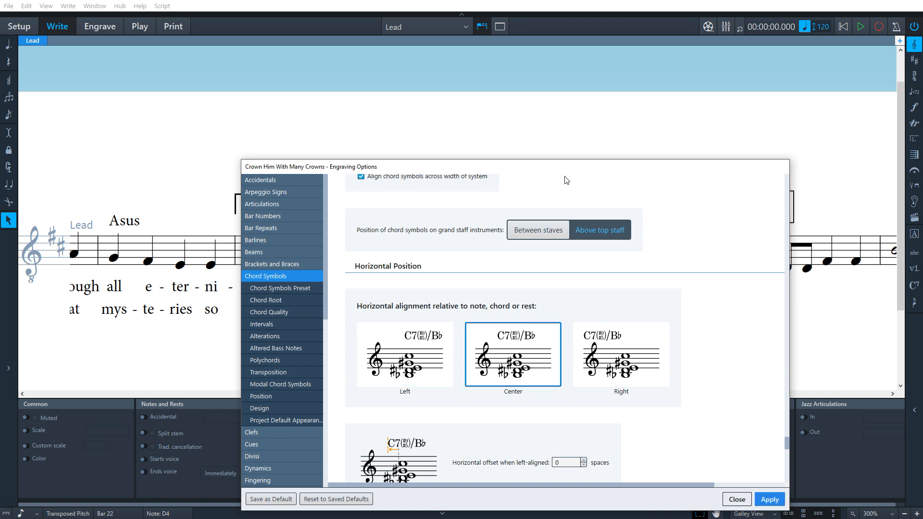
pyautogui.moveTo(565, 173); pyautogui.dragTo(524, 112)
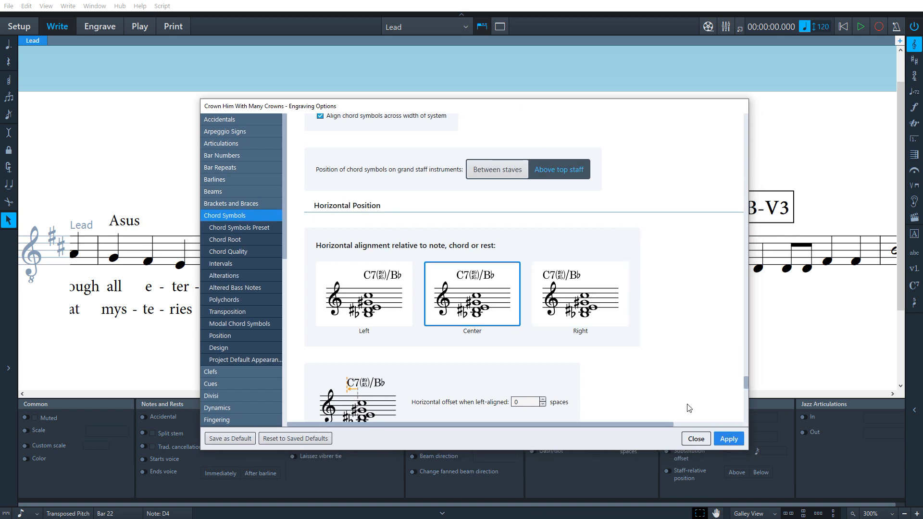
pyautogui.click(728, 439)
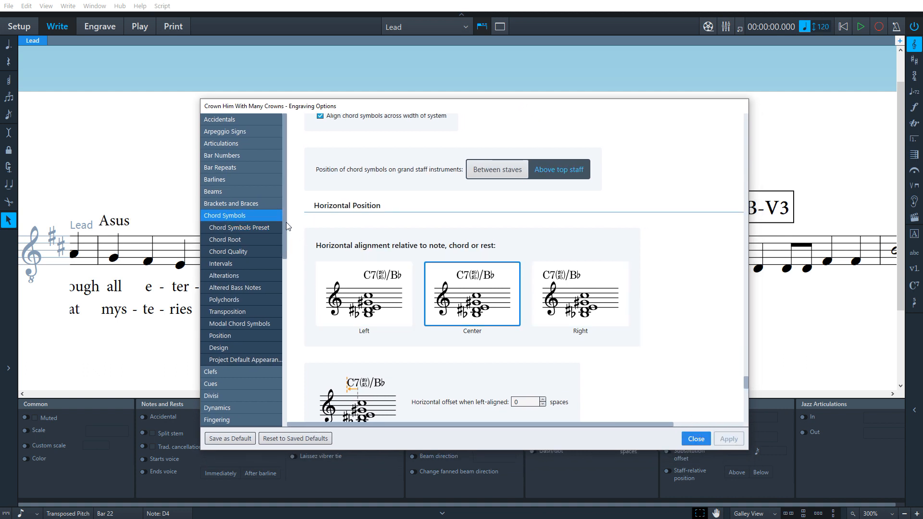
# - Try the Center-aligned setting for rehearsal marks relative to the barline in the engraving options and apply it
pyautogui.moveTo(286, 222); pyautogui.dragTo(287, 356)
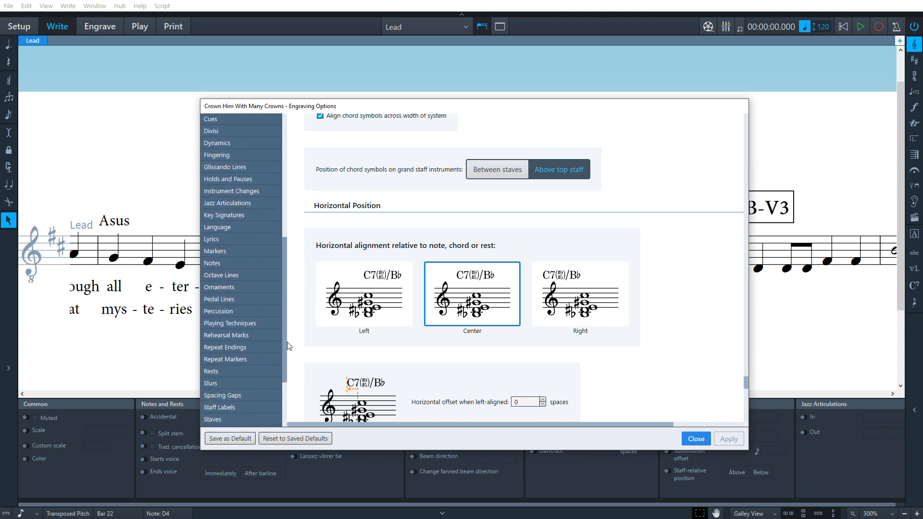
pyautogui.click(246, 335)
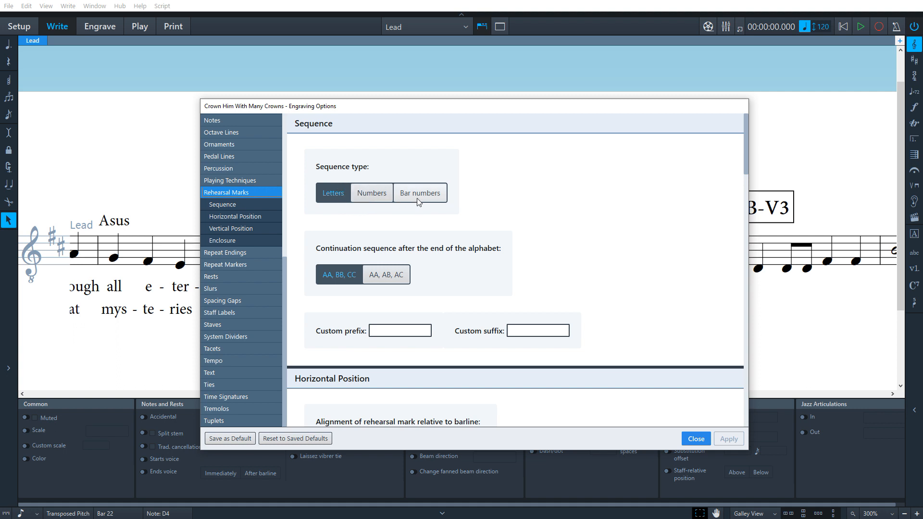
pyautogui.scroll(-6, 704, 175)
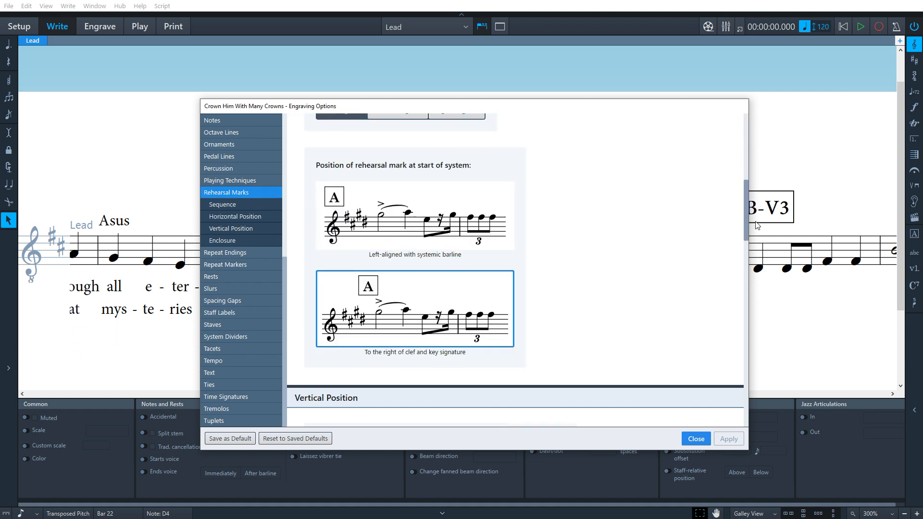
pyautogui.scroll(3, 520, 186)
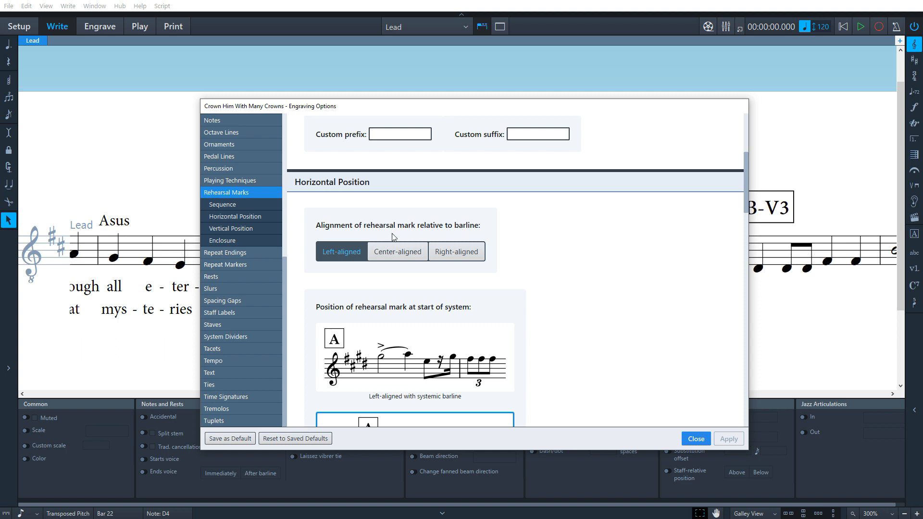
pyautogui.click(388, 253)
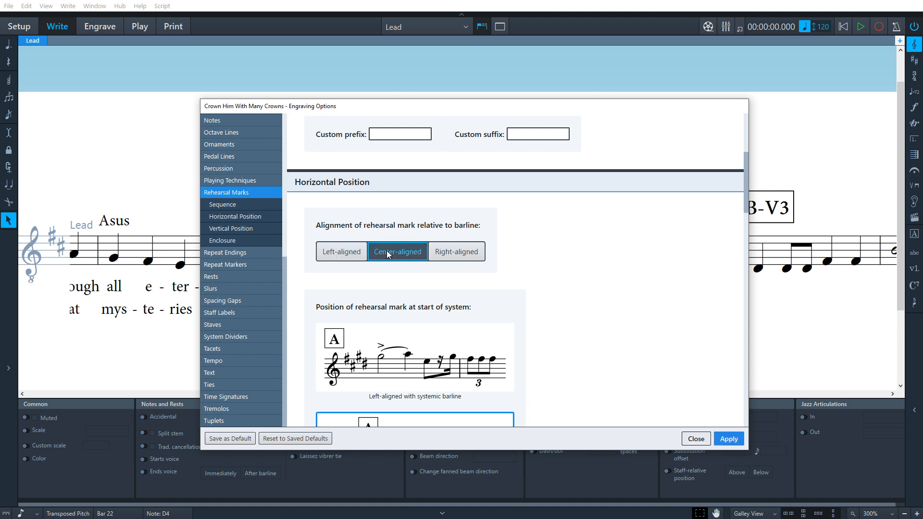
pyautogui.moveTo(450, 108); pyautogui.dragTo(350, 134)
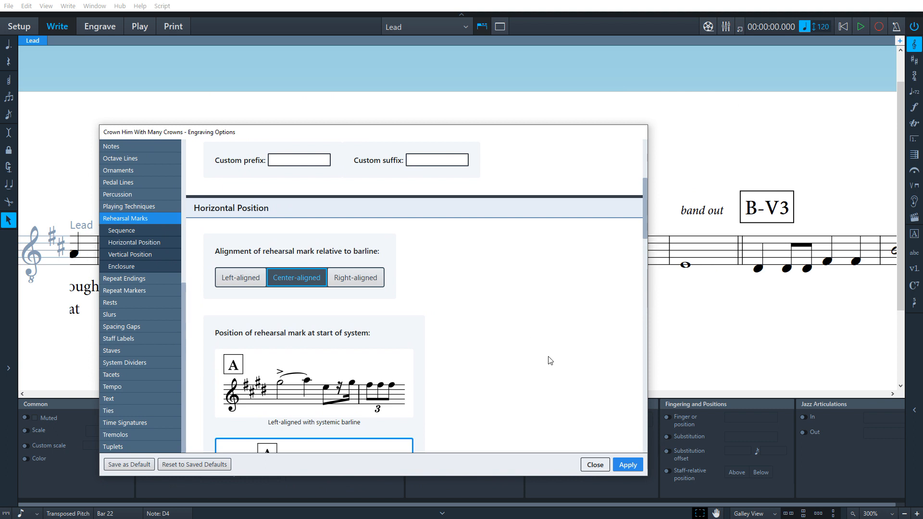
pyautogui.click(626, 465)
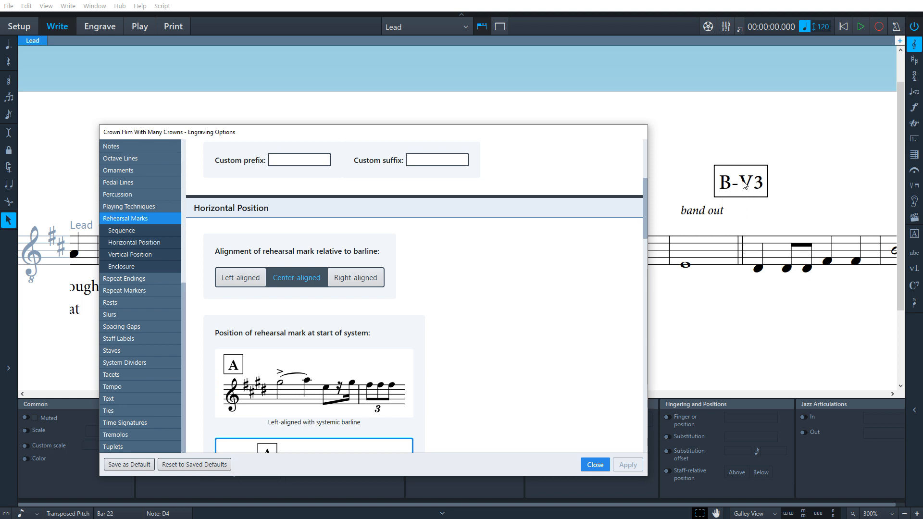
# - Set the rehearsal marks' alignment relative to the barline to Left-aligned, apply it and close the engraving options
pyautogui.click(253, 277)
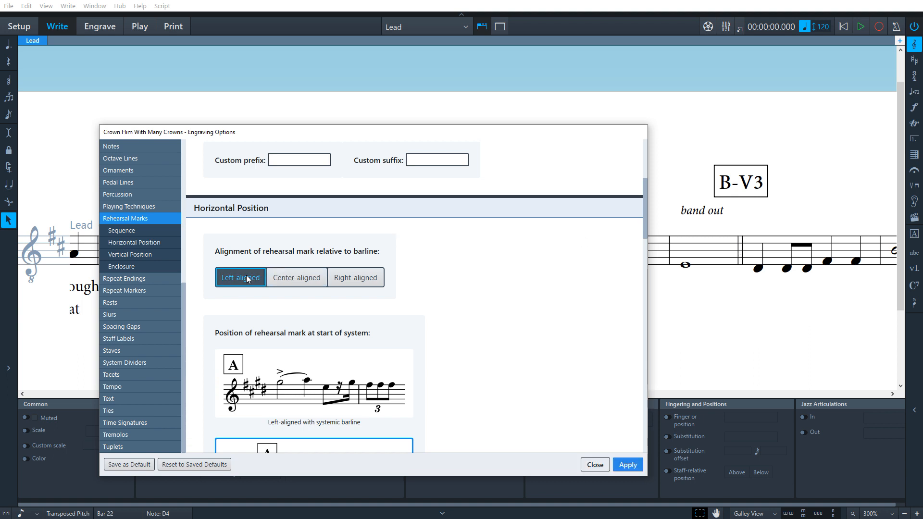
pyautogui.click(627, 465)
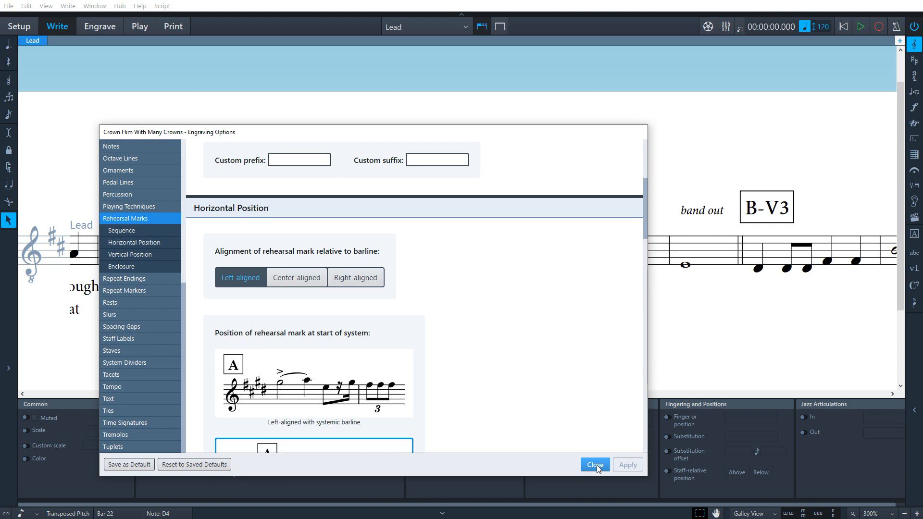
pyautogui.click(596, 466)
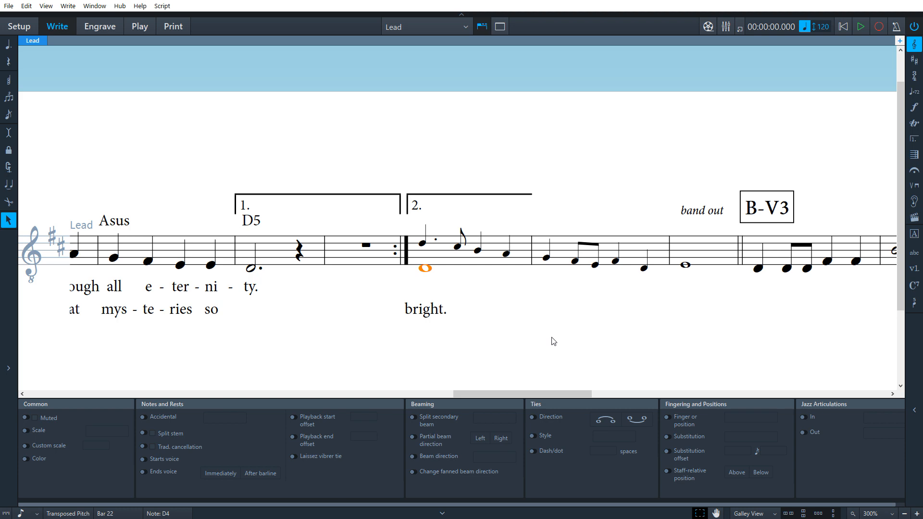
# - Switch the Lead layout to page view and examine the music on both pages
pyautogui.hotkey('ctrl', 'alt', '1')
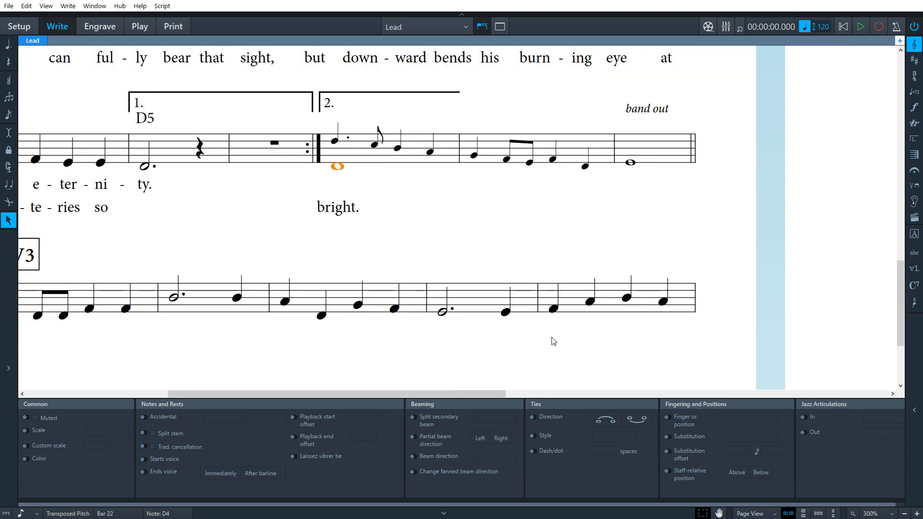
pyautogui.press('x')
pyautogui.press('x')
pyautogui.press('x')
pyautogui.scroll(5, 552, 338)
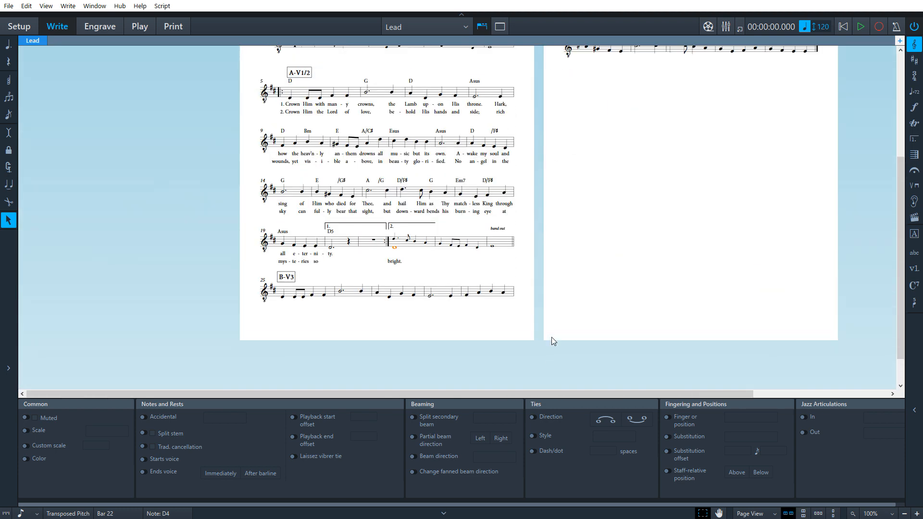
pyautogui.scroll(-1, 553, 341)
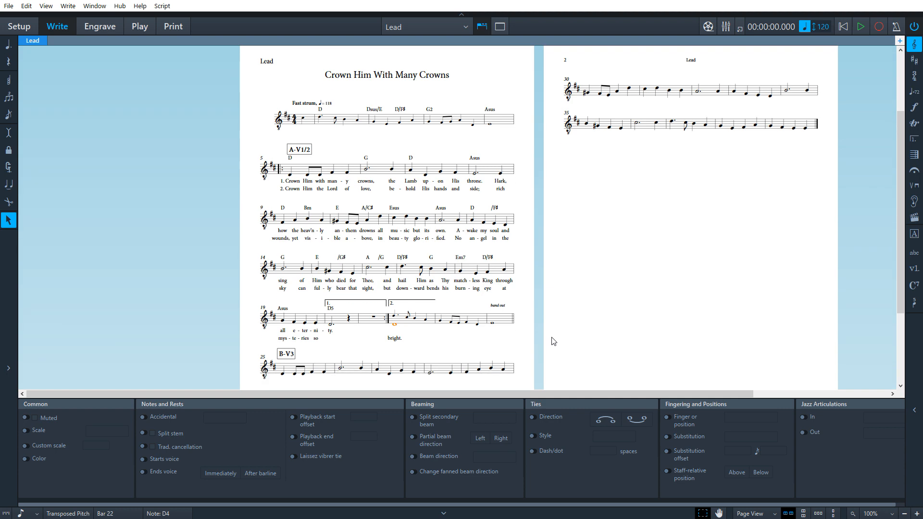
pyautogui.scroll(4, 552, 341)
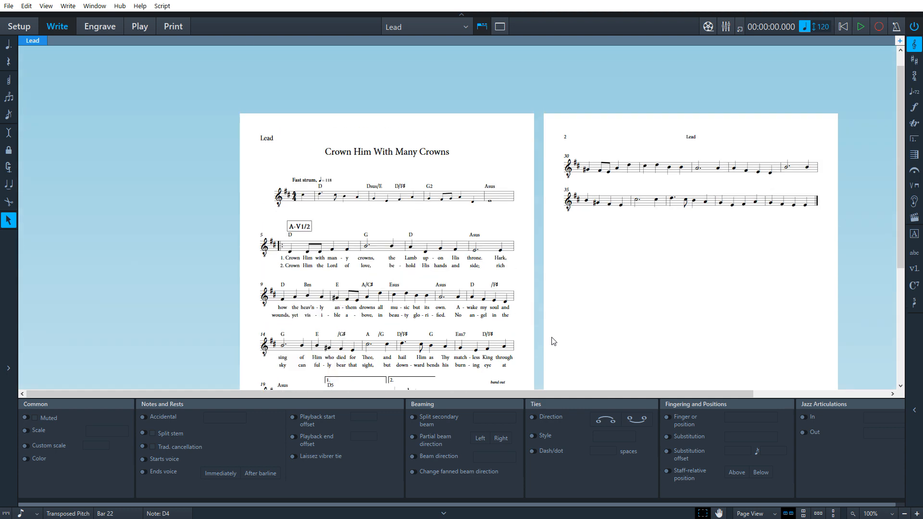
pyautogui.scroll(-2, 553, 341)
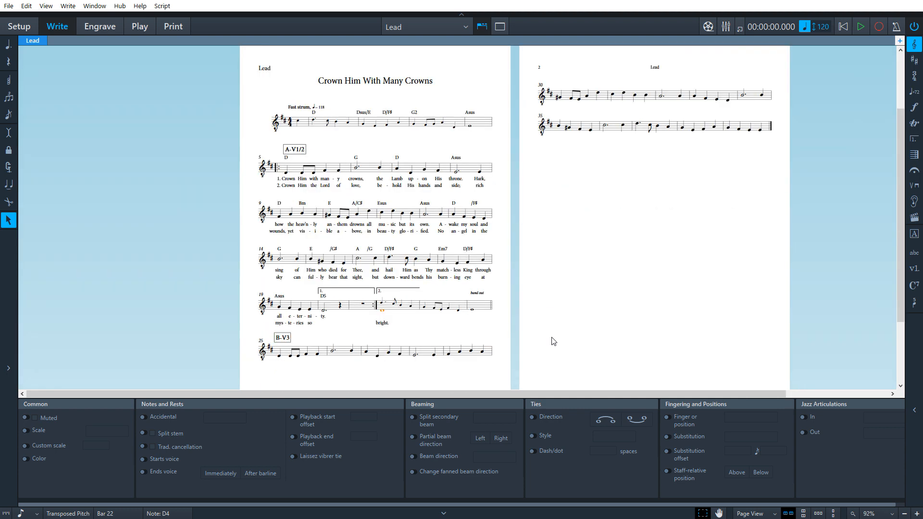
pyautogui.scroll(6, 552, 341)
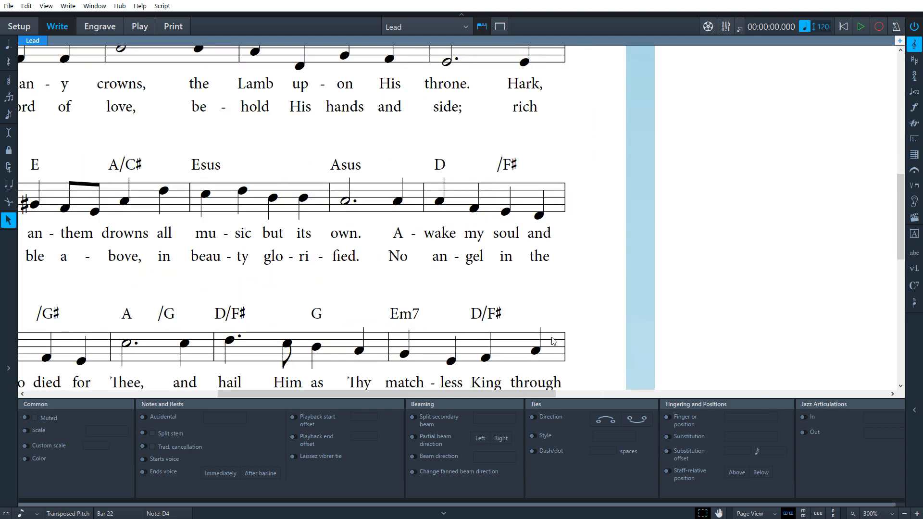
pyautogui.scroll(-6, 553, 341)
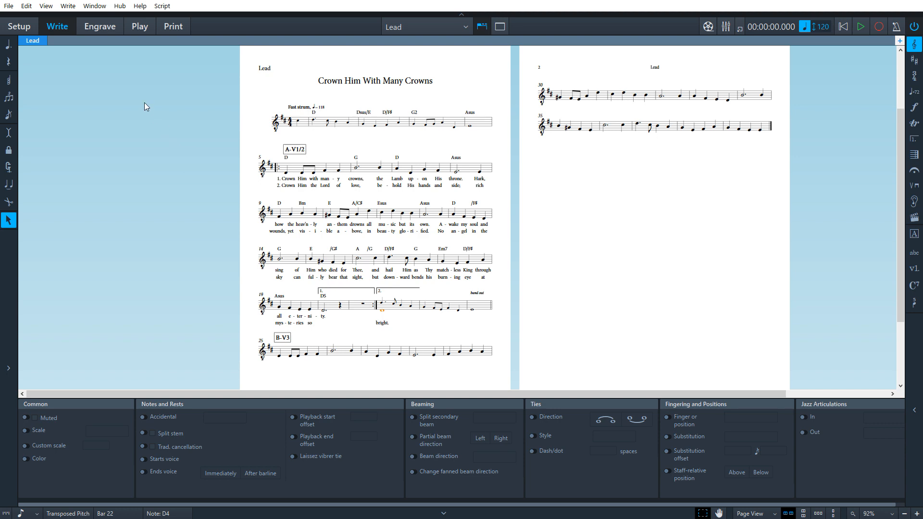
# - Visit Engrave mode briefly, and in Write mode toggle the toolbar and each of the surrounding panels off and on
pyautogui.click(100, 26)
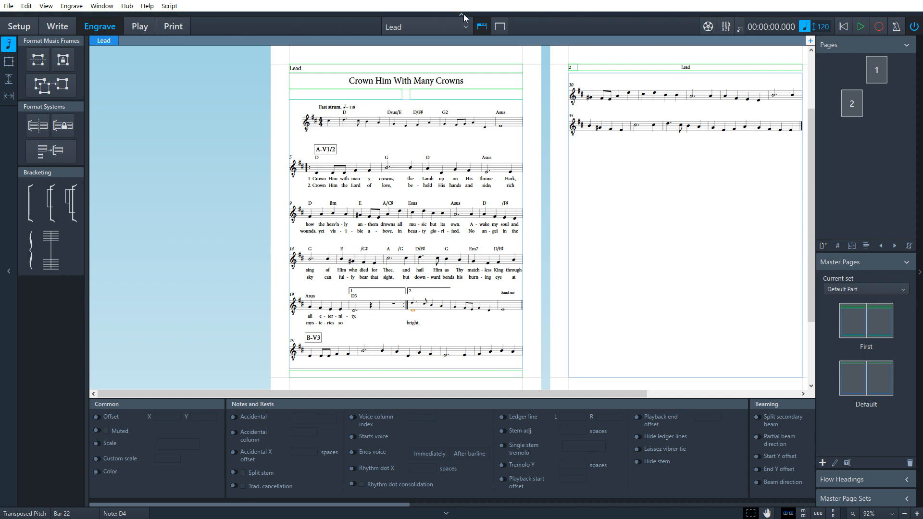
pyautogui.click(60, 27)
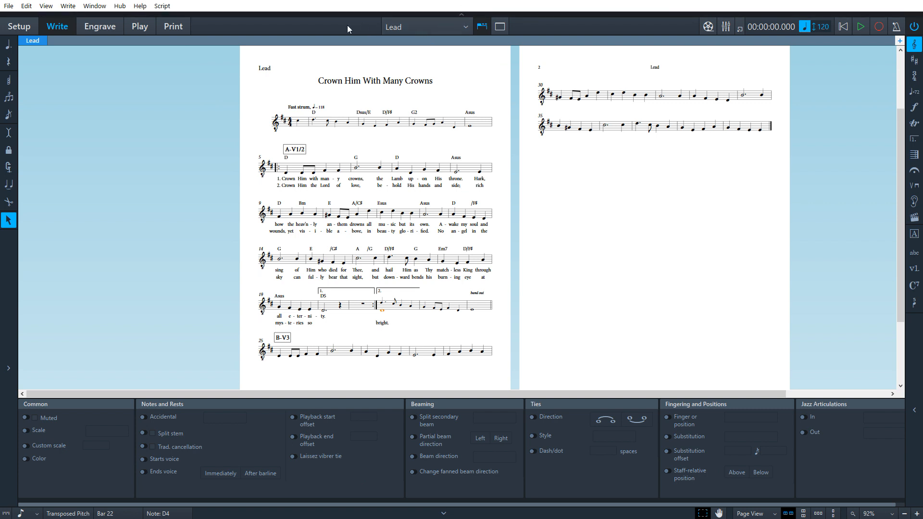
pyautogui.hotkey('ctrl', '6')
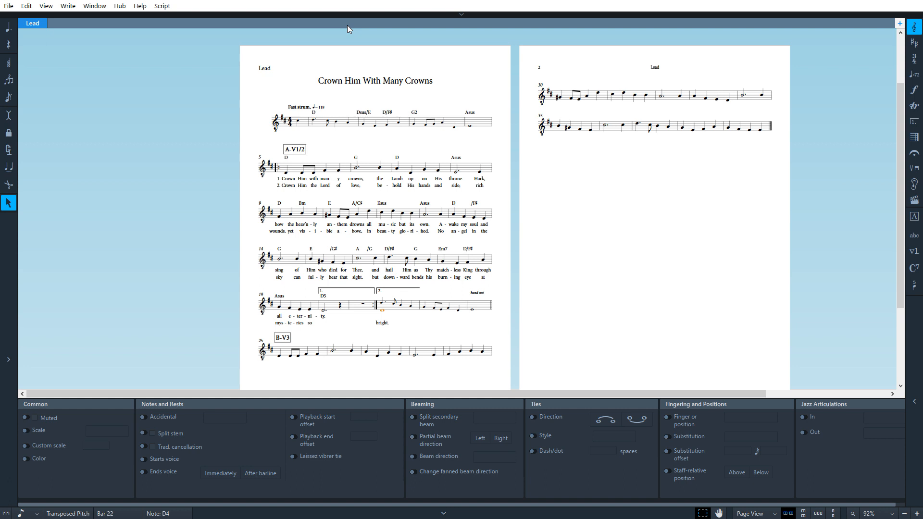
pyautogui.hotkey('ctrl', '6')
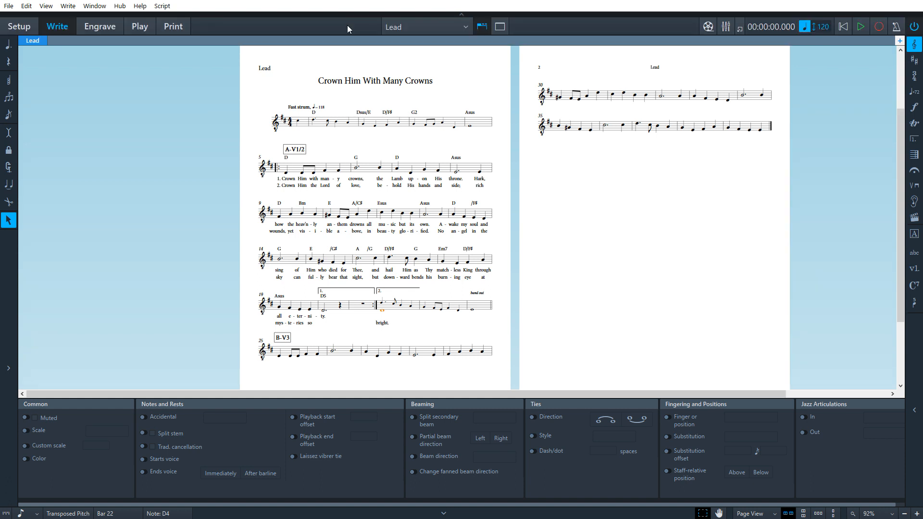
pyautogui.hotkey('ctrl', '7')
pyautogui.hotkey('ctrl', '7')
pyautogui.hotkey('ctrl', '9')
pyautogui.hotkey('ctrl', '9')
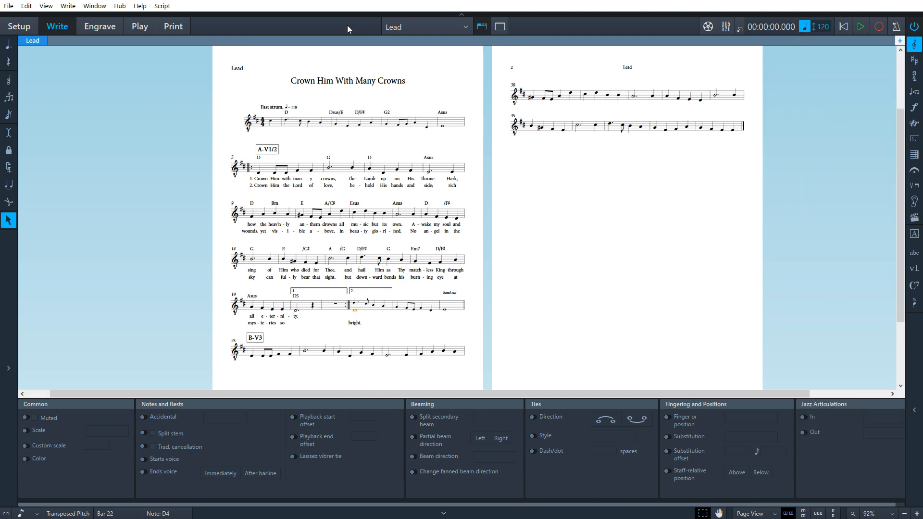
pyautogui.hotkey('ctrl', '8')
pyautogui.hotkey('ctrl', '8')
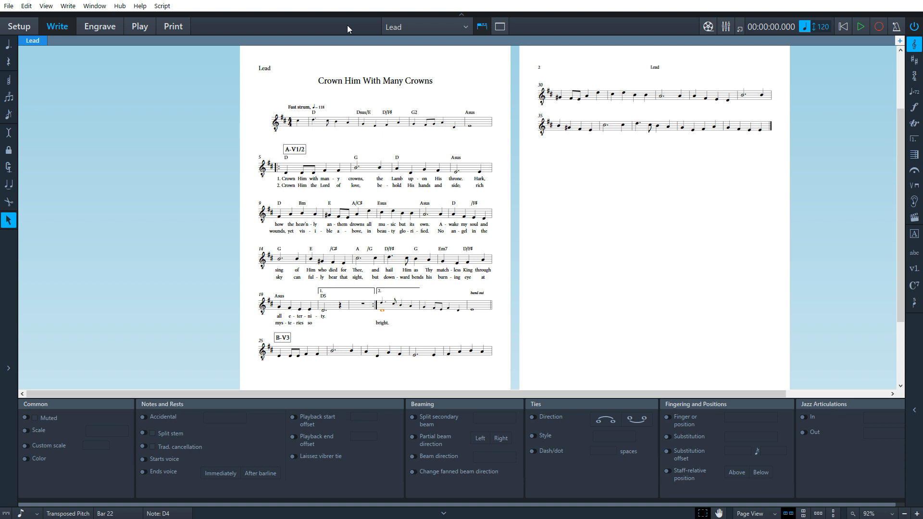
# - Hide the toolbar in Write mode, and reveal and collapse the note and clef panels
pyautogui.hotkey('ctrl', '6')
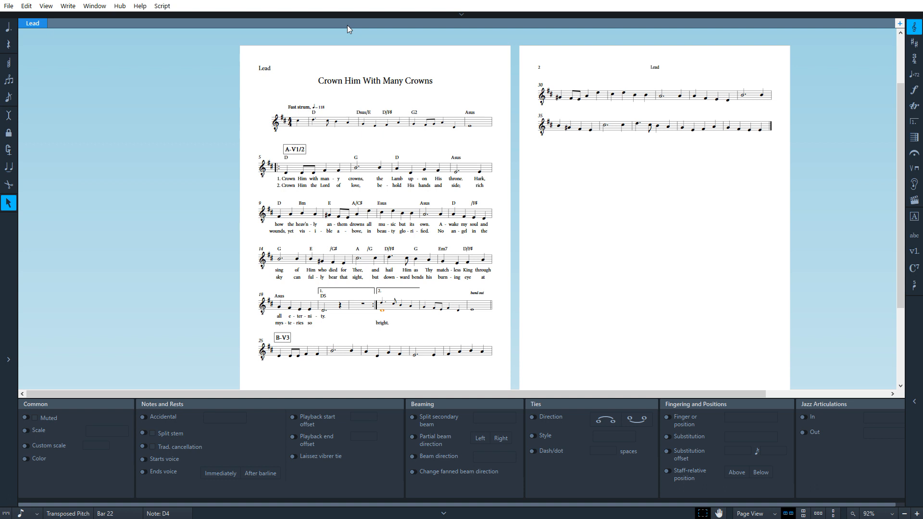
pyautogui.hotkey('ctrl', '9')
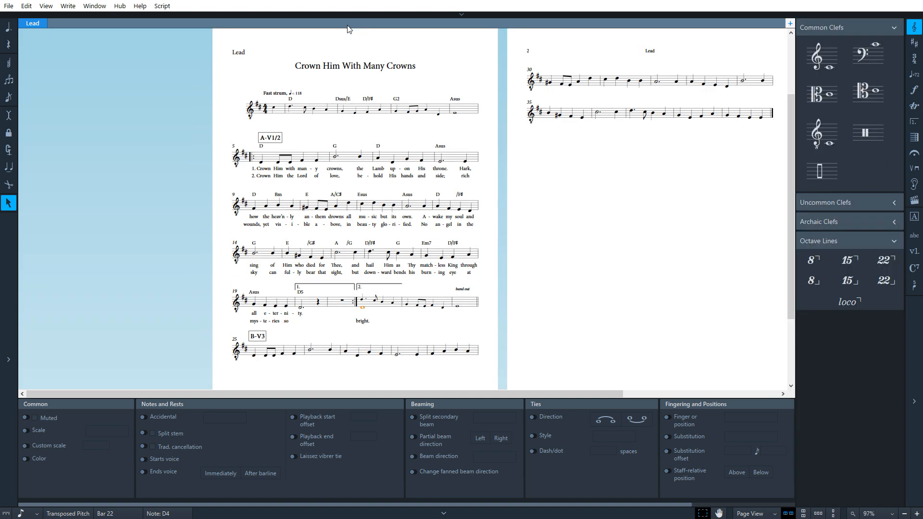
pyautogui.hotkey('ctrl', '7')
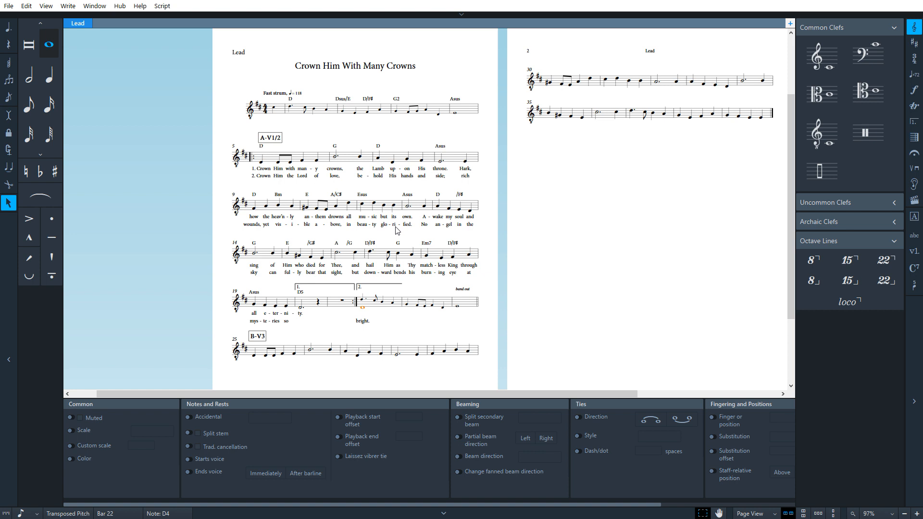
pyautogui.hotkey('ctrl', '0')
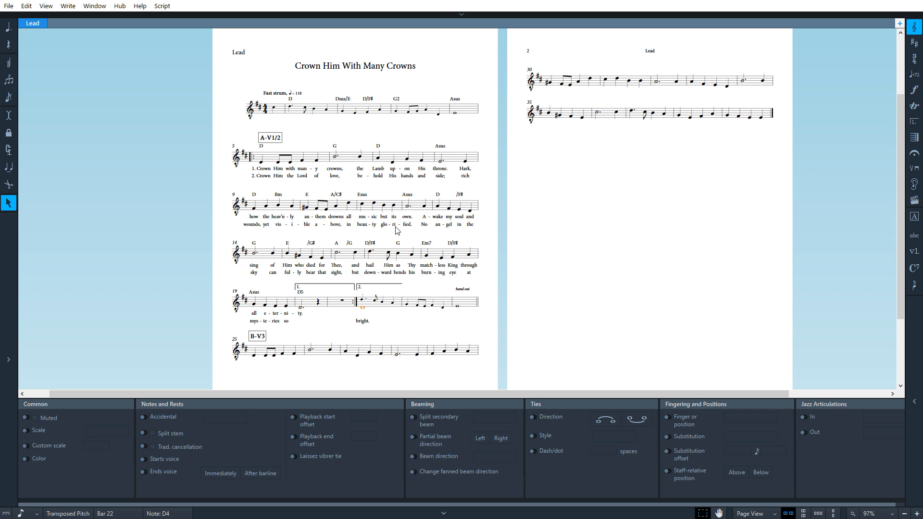
# - Switch to Engrave mode and inspect the properties of the lyric syllable in bar 10 and individual notes in bars 9 and 6
pyautogui.hotkey('ctrl', '3')
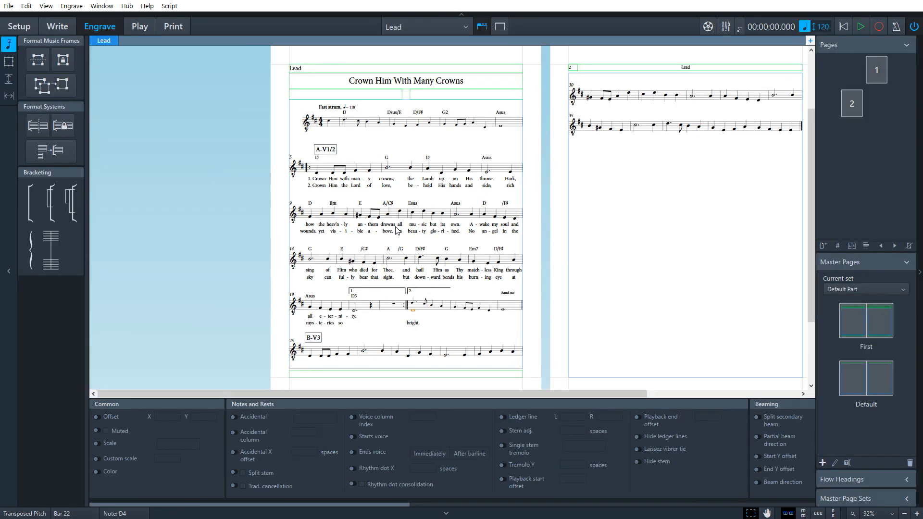
pyautogui.moveTo(308, 394); pyautogui.dragTo(352, 395)
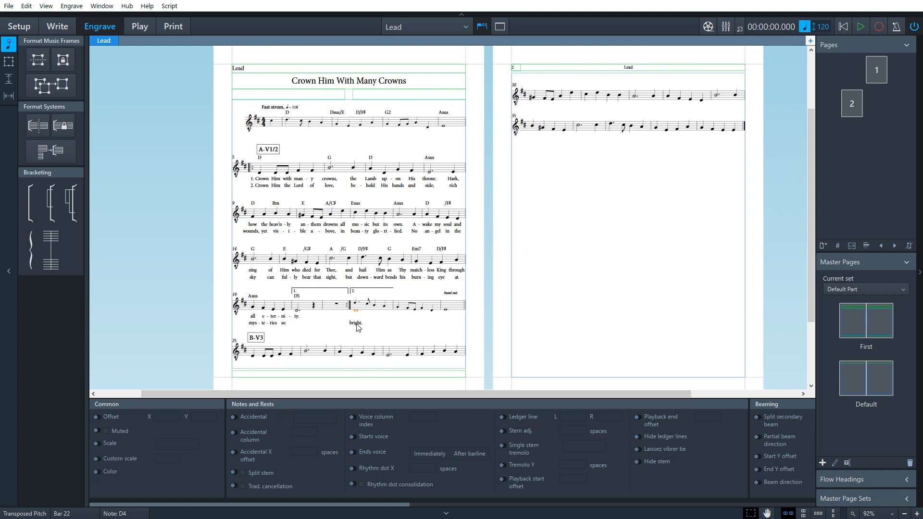
pyautogui.click(304, 226)
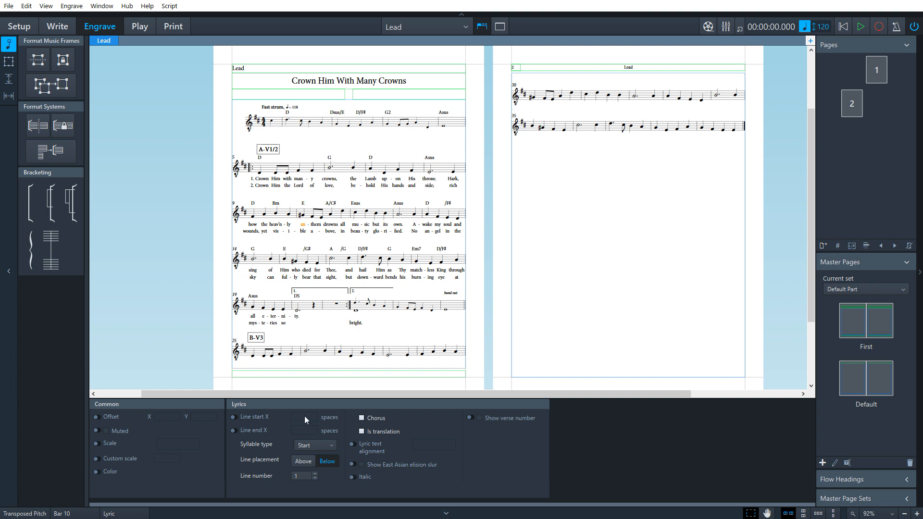
pyautogui.press('Escape')
pyautogui.click(289, 215)
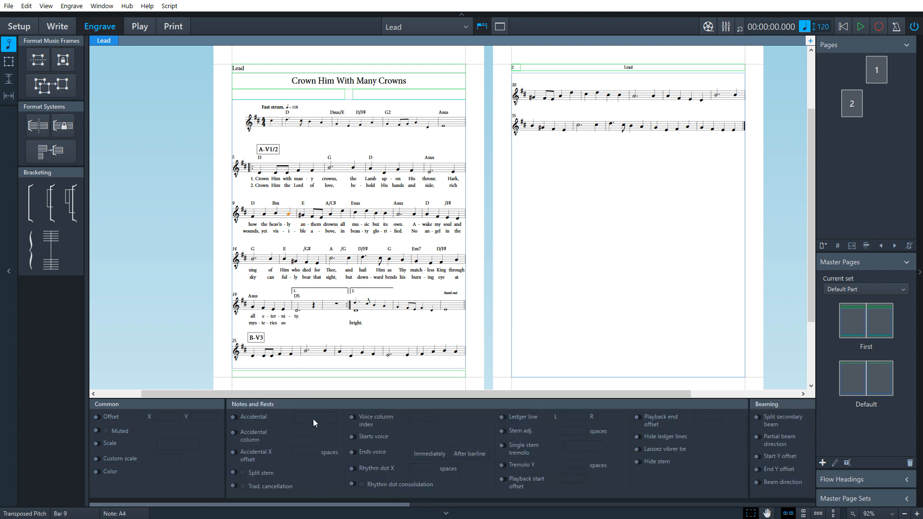
pyautogui.press('Escape')
pyautogui.click(329, 169)
pyautogui.press('Escape')
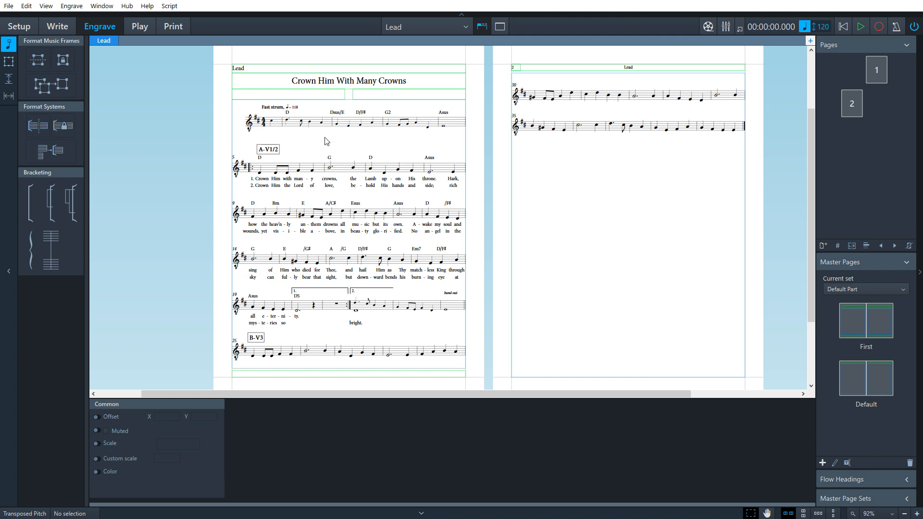
# - Select the A-V1/2 rehearsal mark at bar 5, undoing a slight test move of it
pyautogui.click(271, 150)
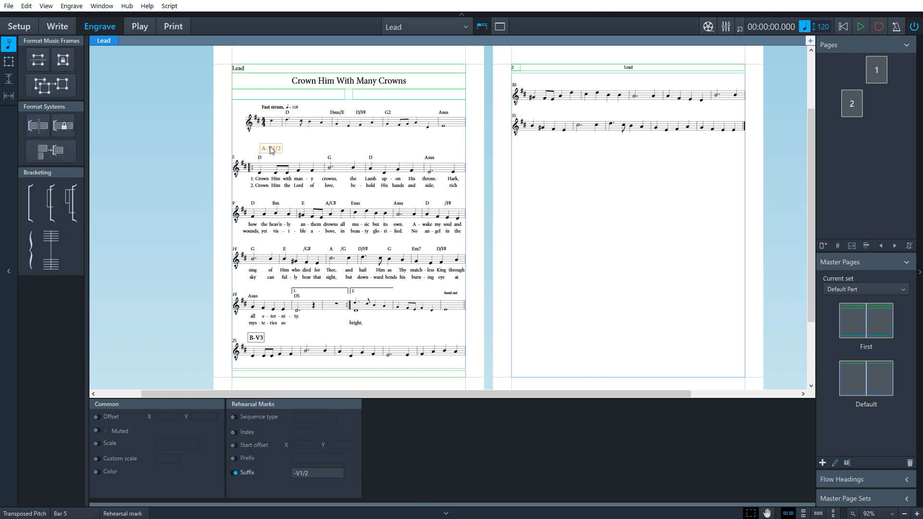
pyautogui.moveTo(271, 145); pyautogui.dragTo(272, 145)
pyautogui.hotkey('ctrl', 'z')
pyautogui.press('z')
pyautogui.press('z')
pyautogui.press('z')
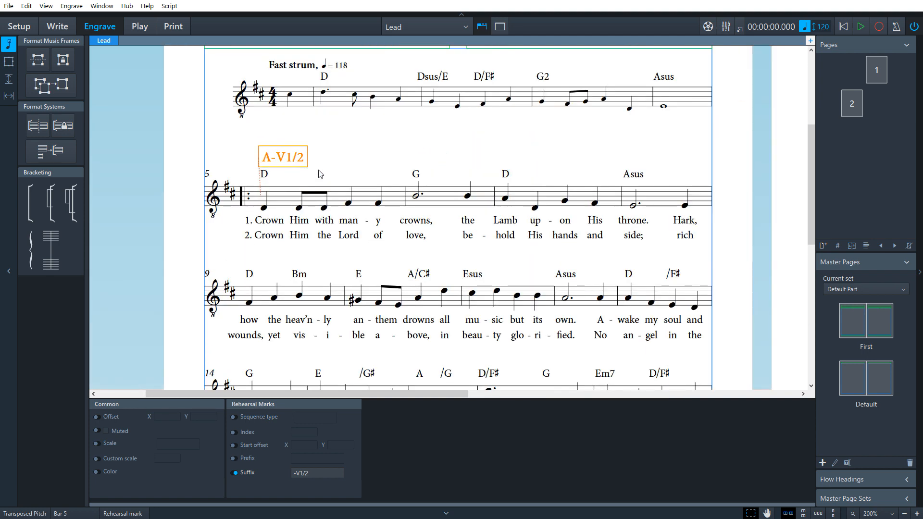
pyautogui.scroll(3, 320, 174)
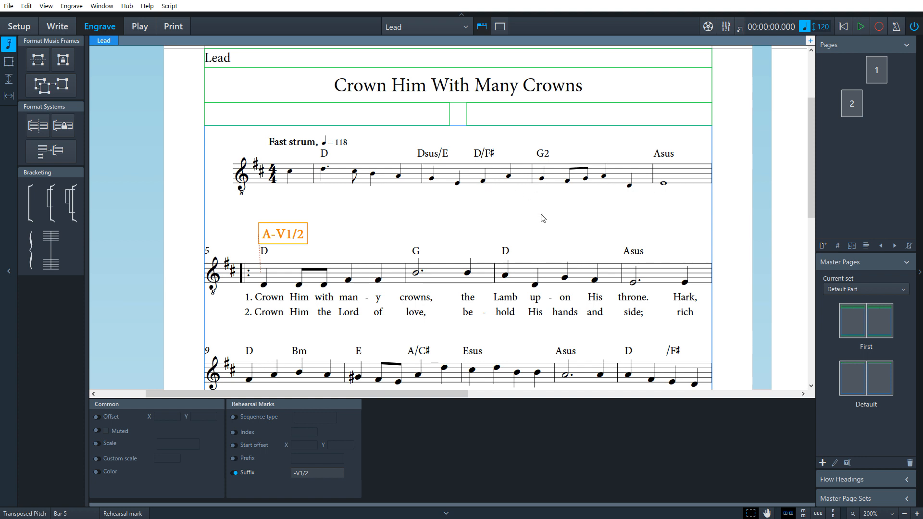
# - Examine the frames below the title on page 1, opening the lyricist frame's text and leaving it unedited
pyautogui.scroll(-2, 510, 179)
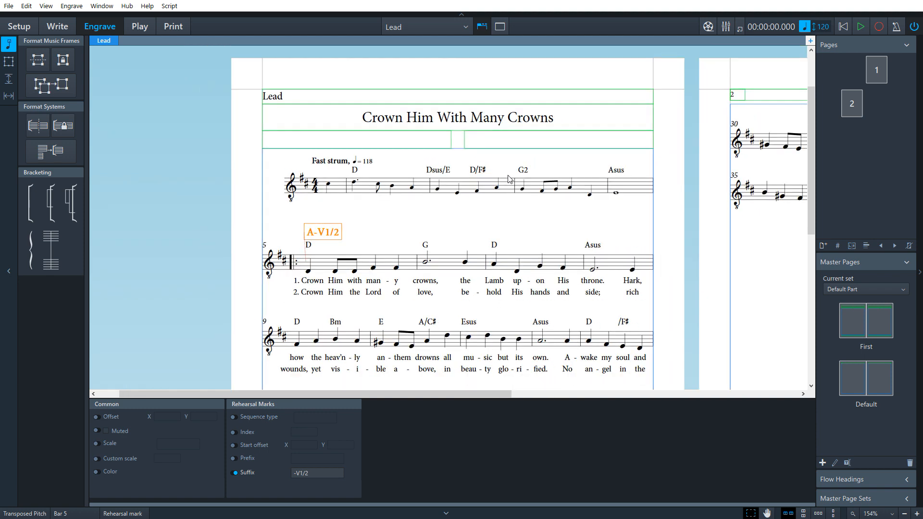
pyautogui.click(467, 142)
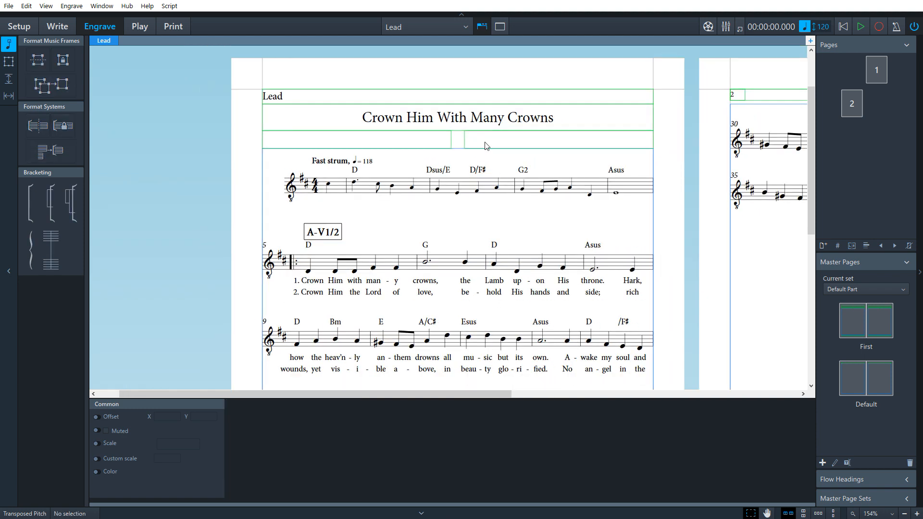
pyautogui.doubleClick(486, 145)
pyautogui.doubleClick(423, 142)
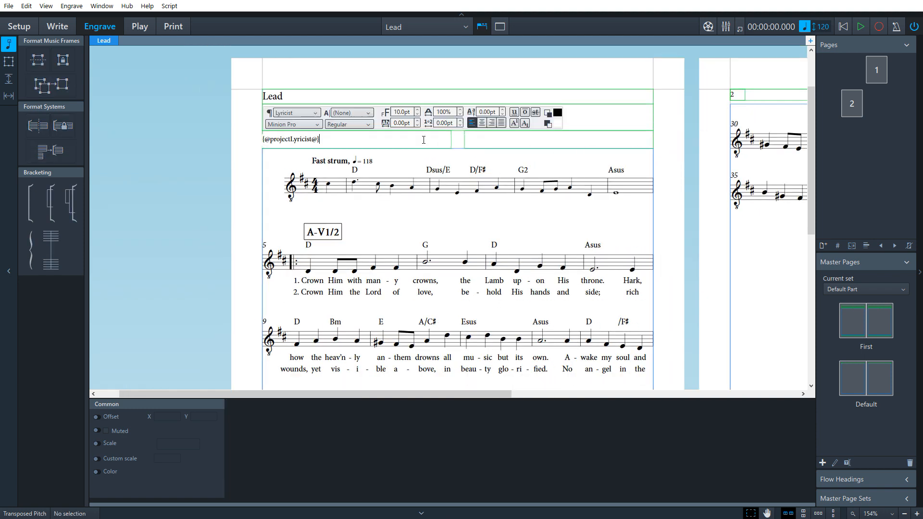
pyautogui.press('Escape')
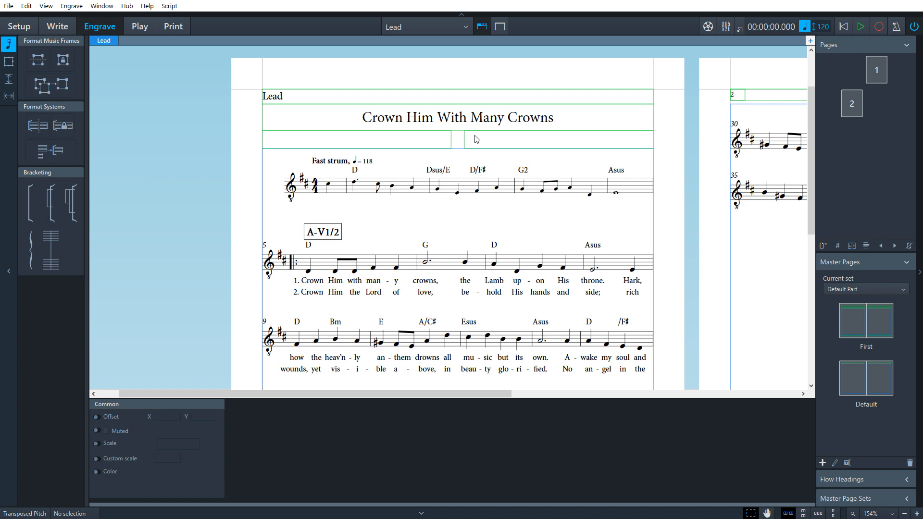
# - Open the First master page of the Default Part set for editing
pyautogui.click(861, 320)
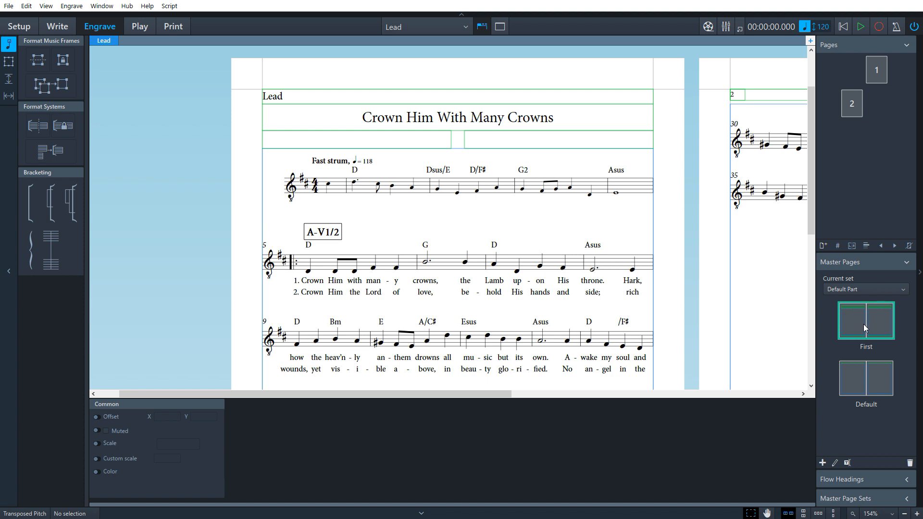
pyautogui.click(853, 291)
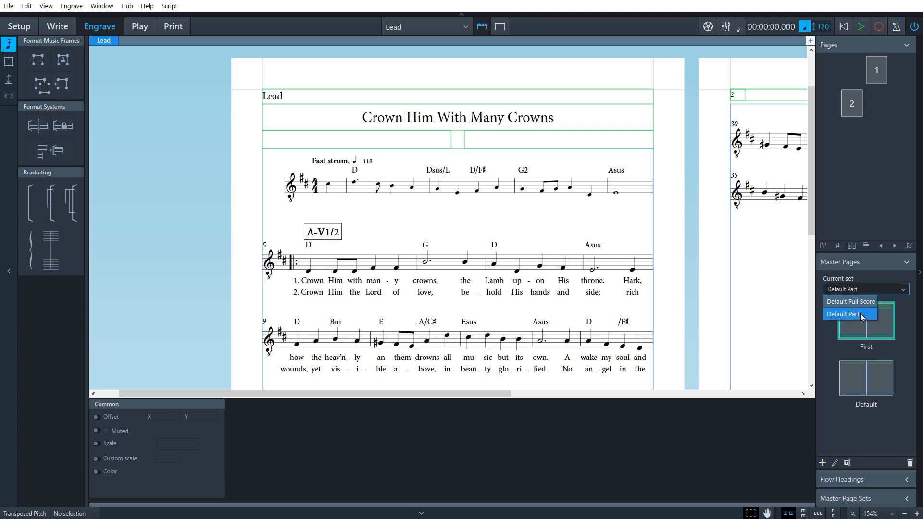
pyautogui.click(863, 334)
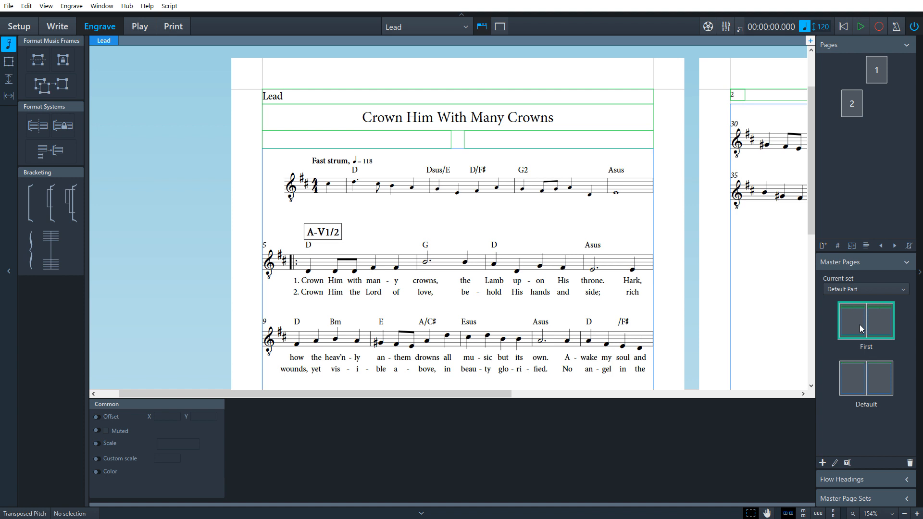
pyautogui.doubleClick(861, 328)
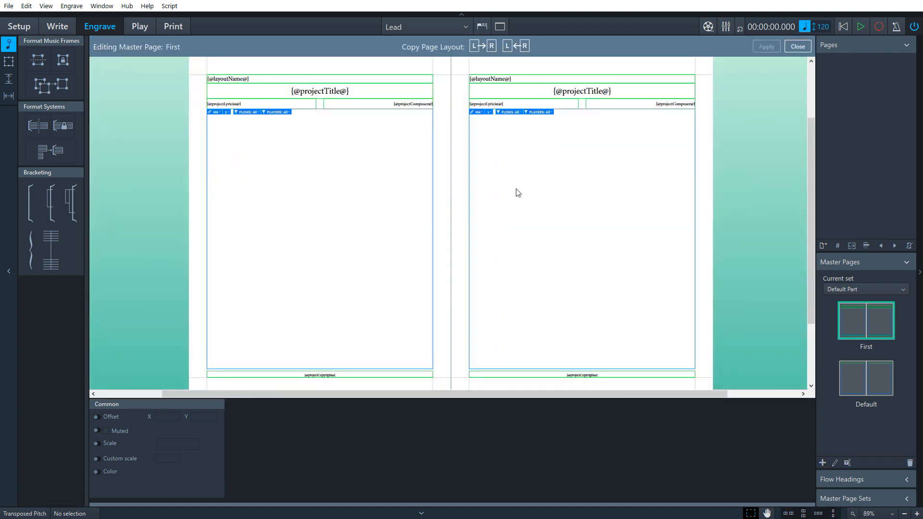
# - Delete the project composer and project lyricist frames from the left page of the First master page
pyautogui.scroll(3, 348, 129)
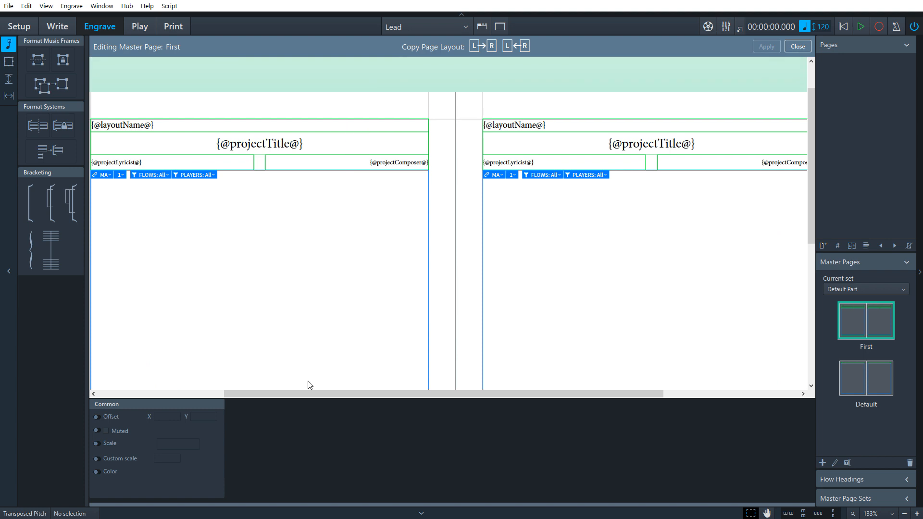
pyautogui.moveTo(301, 391); pyautogui.dragTo(250, 391)
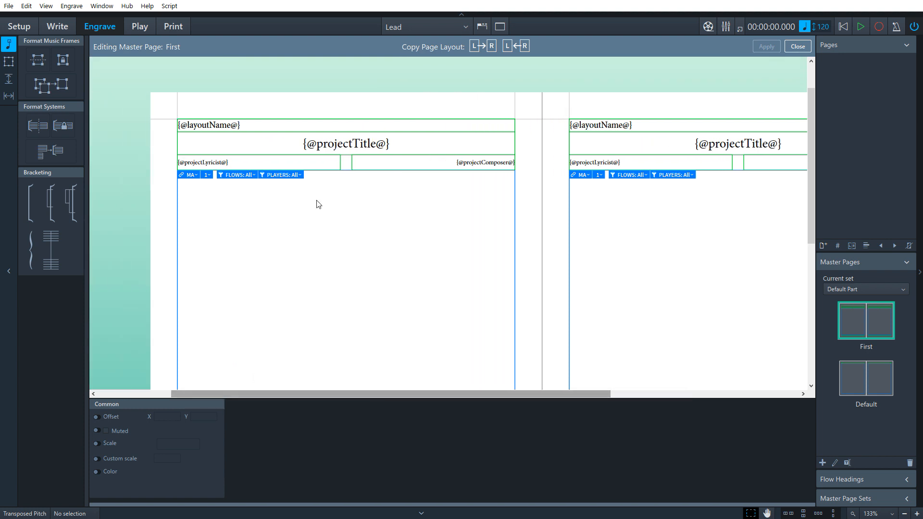
pyautogui.click(352, 166)
pyautogui.press('Delete')
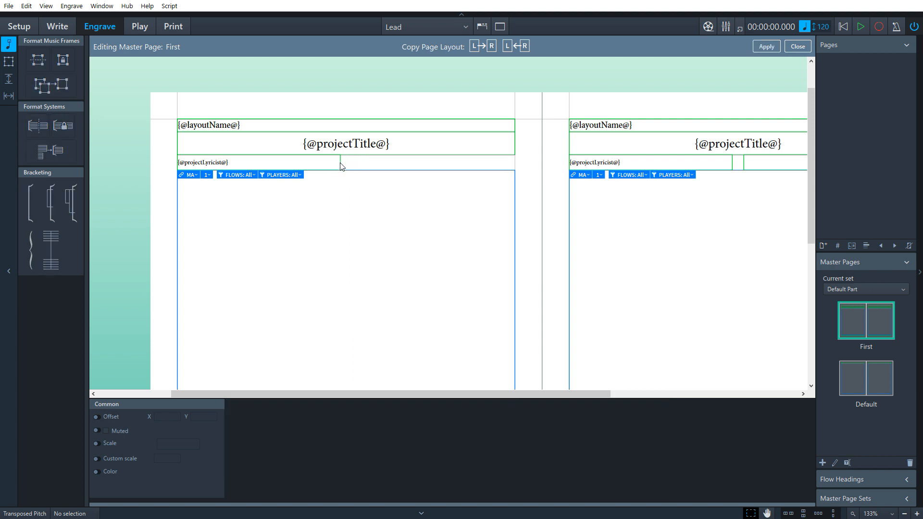
pyautogui.click(338, 163)
pyautogui.press('Delete')
# - Move the left page's project title frame up to a top offset of 0pt and set its text size to 24.5pt
pyautogui.click(355, 156)
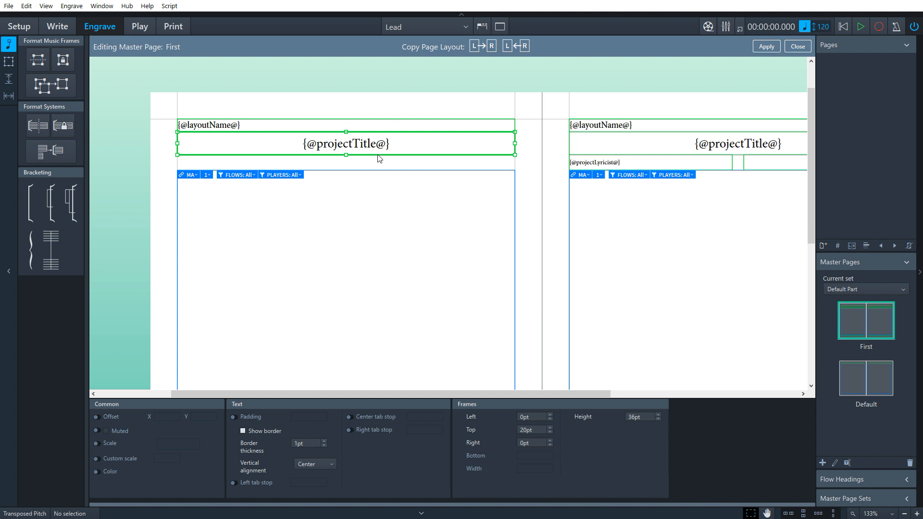
pyautogui.moveTo(379, 158); pyautogui.dragTo(379, 150)
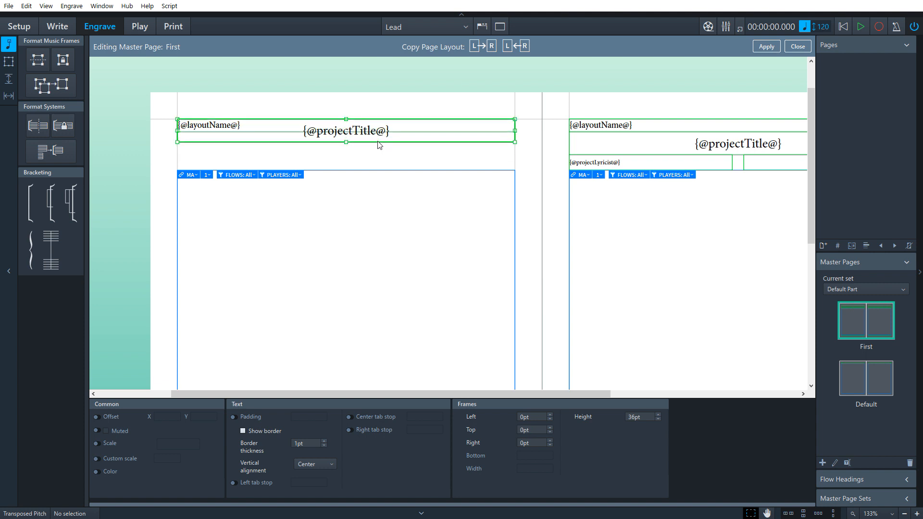
pyautogui.doubleClick(378, 141)
pyautogui.hotkey('ctrl', 'a')
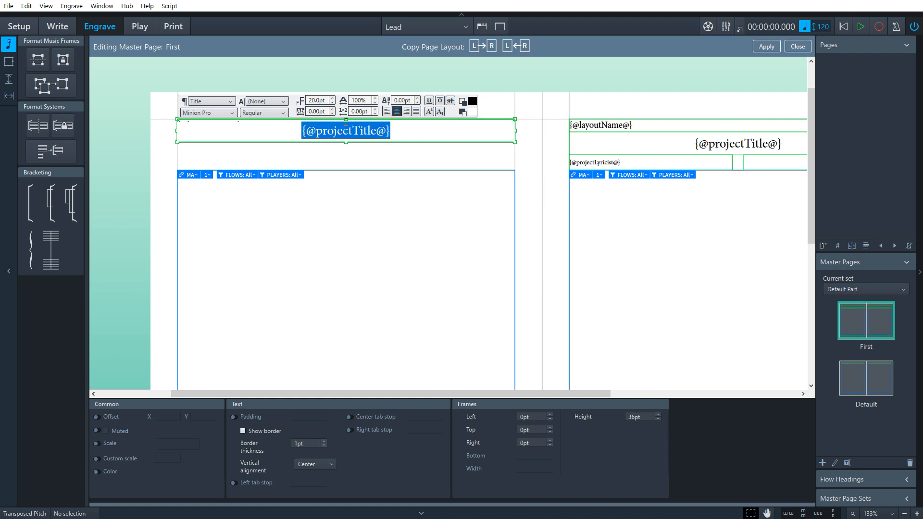
pyautogui.click(332, 99)
pyautogui.click(332, 99)
pyautogui.click(332, 99)
pyautogui.click(332, 99)
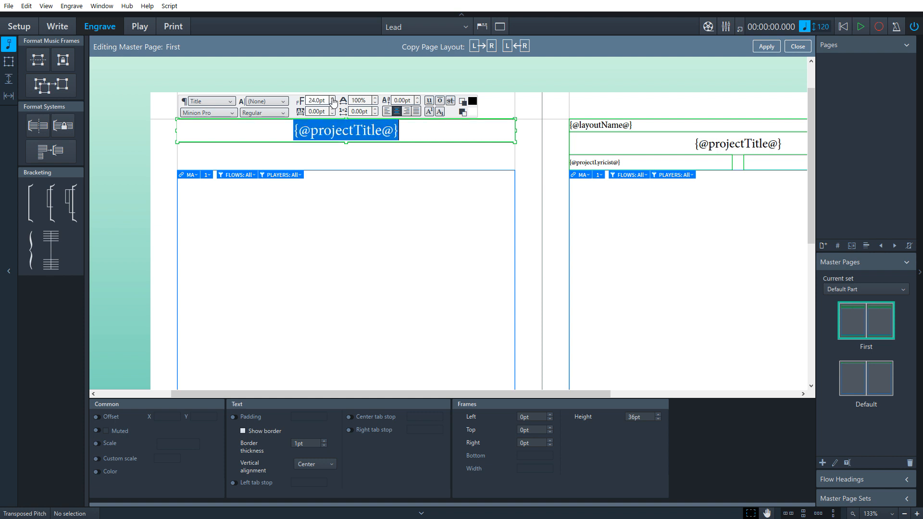
pyautogui.click(332, 99)
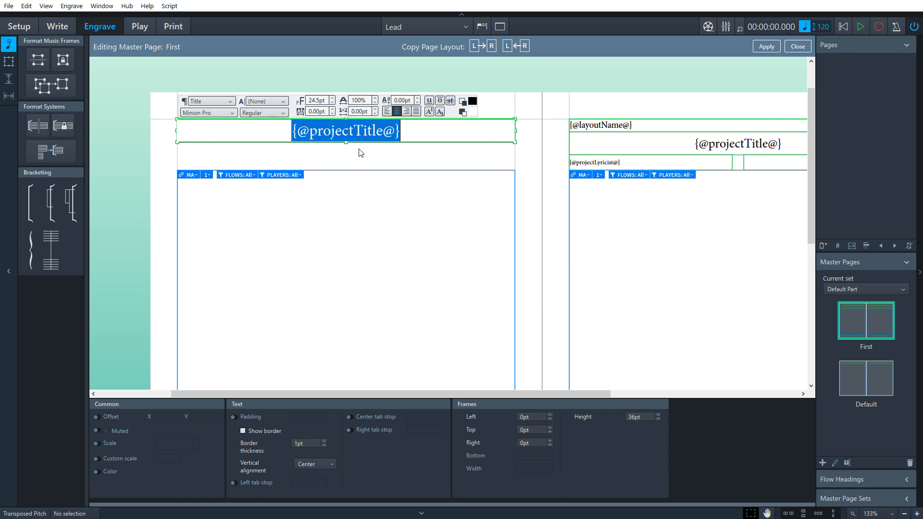
pyautogui.click(356, 160)
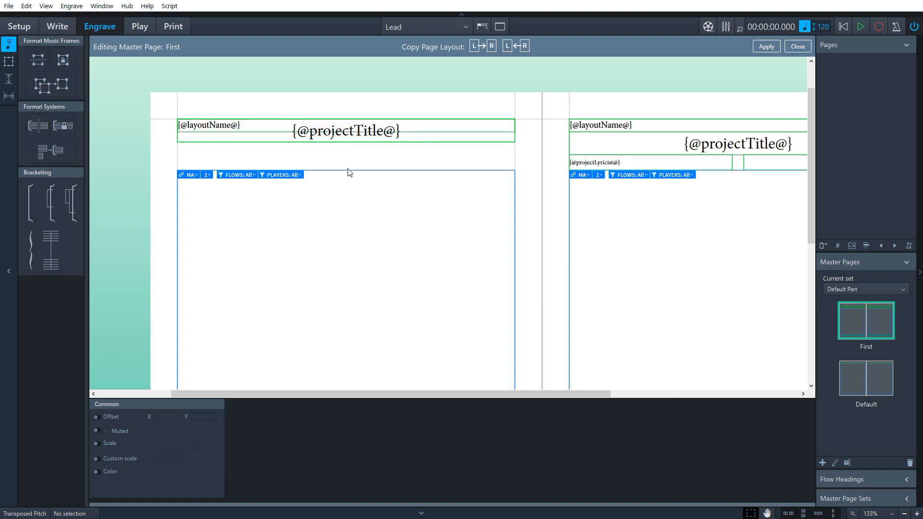
# - Extend the left page's music frame upward to just below the title frame, at a top offset of about 38pt
pyautogui.click(343, 172)
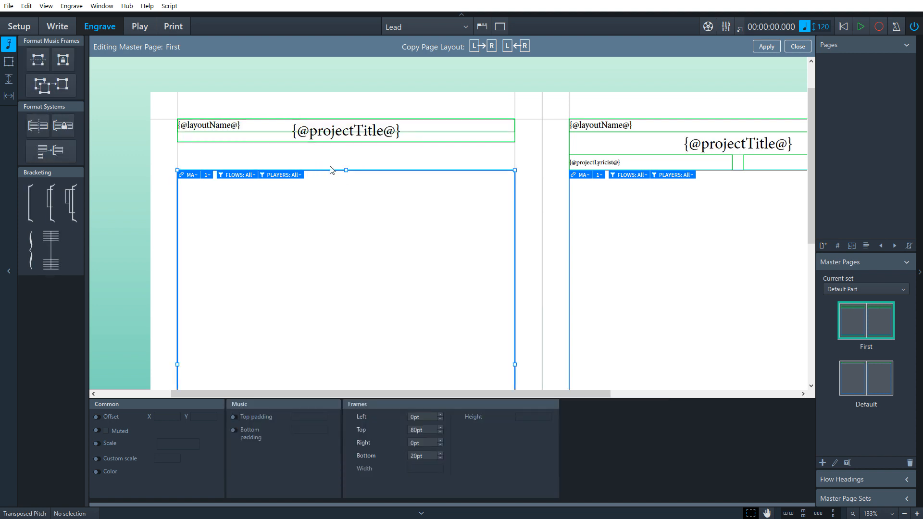
pyautogui.moveTo(346, 172); pyautogui.dragTo(347, 143)
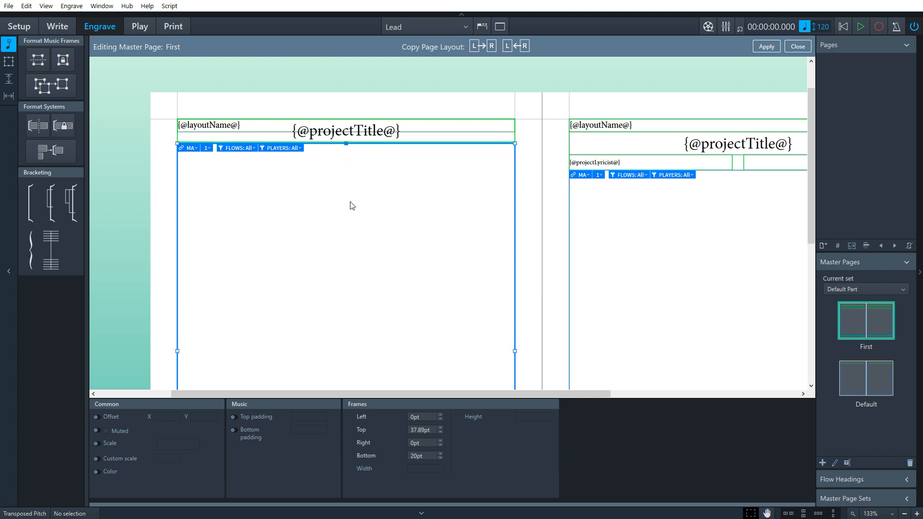
# - Remove the project copyright token from the left page's footer frame and left-align the frame's text
pyautogui.scroll(-3, 351, 206)
pyautogui.scroll(2, 351, 206)
pyautogui.scroll(-6, 351, 206)
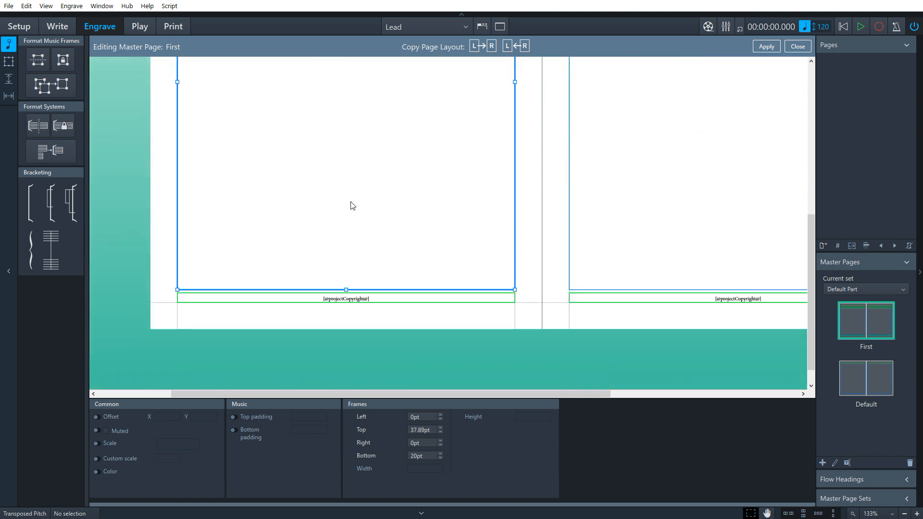
pyautogui.doubleClick(332, 291)
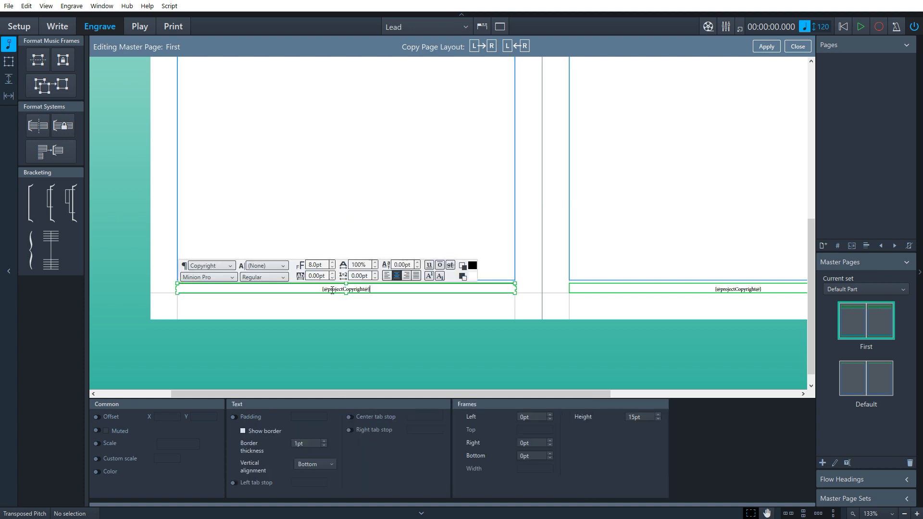
pyautogui.moveTo(321, 289); pyautogui.dragTo(373, 289)
pyautogui.press('Delete')
pyautogui.click(386, 275)
pyautogui.click(9, 6)
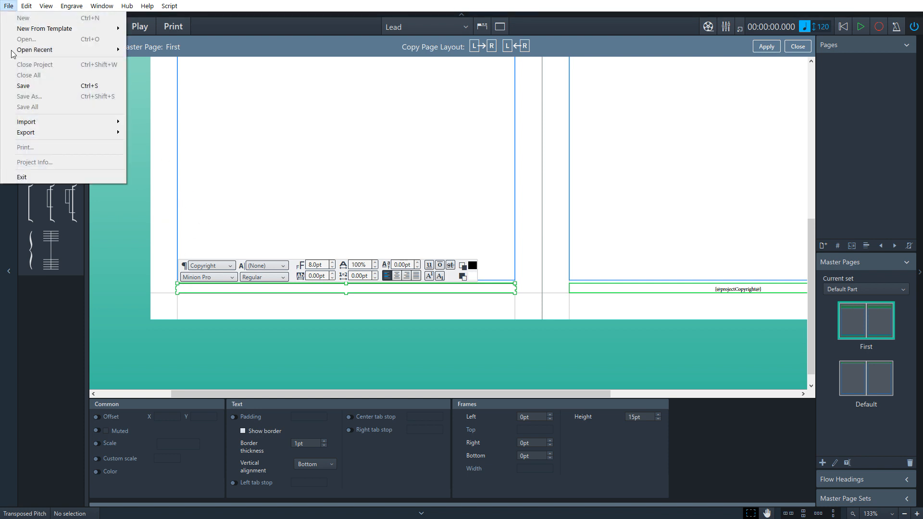
pyautogui.click(160, 186)
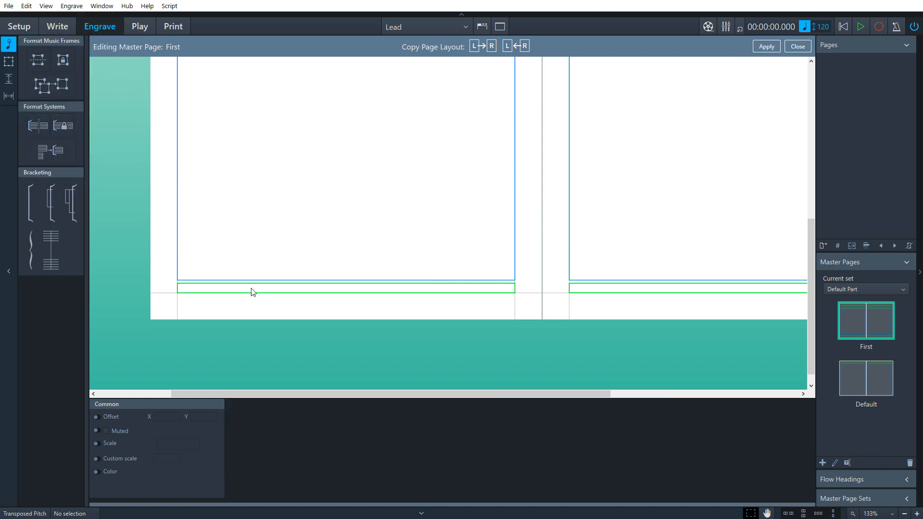
# - Copy the left page layout to the right page, apply the changes and close the First master page
pyautogui.scroll(10, 294, 285)
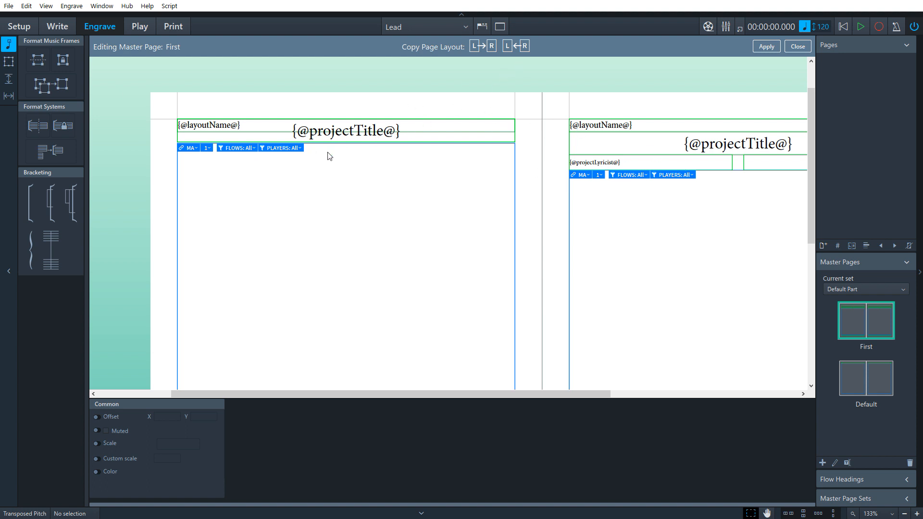
pyautogui.click(478, 47)
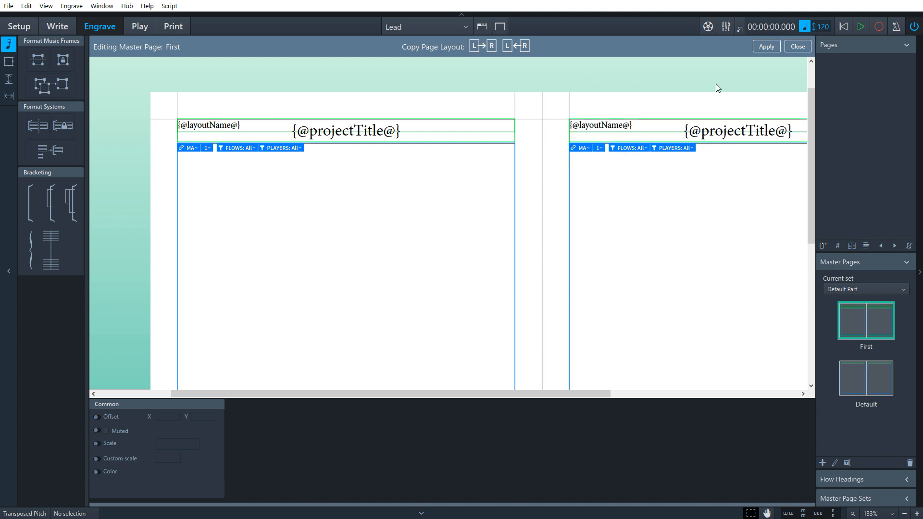
pyautogui.click(764, 47)
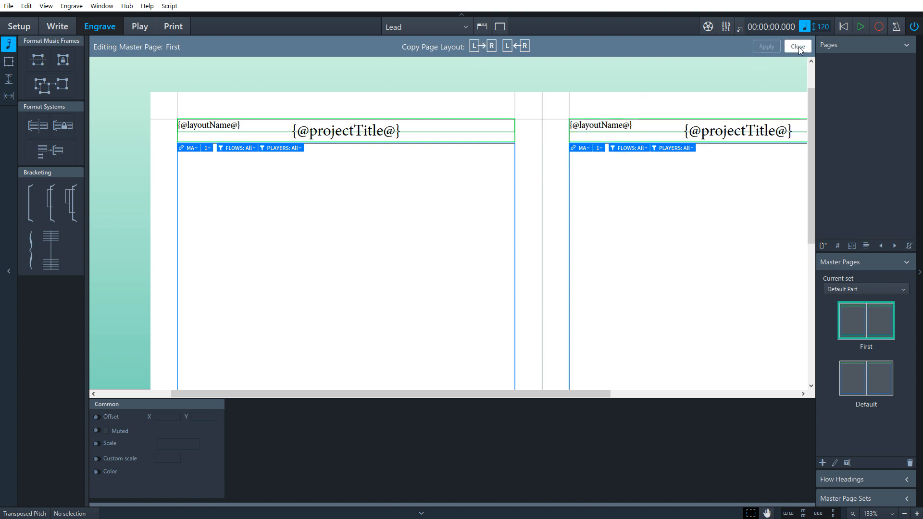
pyautogui.click(798, 46)
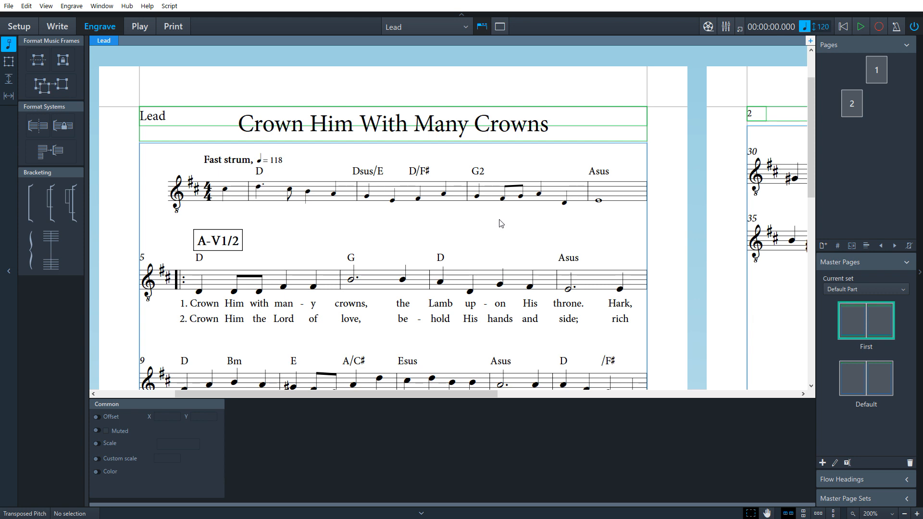
# - Review both pages of the Lead layout and check which master pages pages 1 and 2 use
pyautogui.scroll(-1, 500, 223)
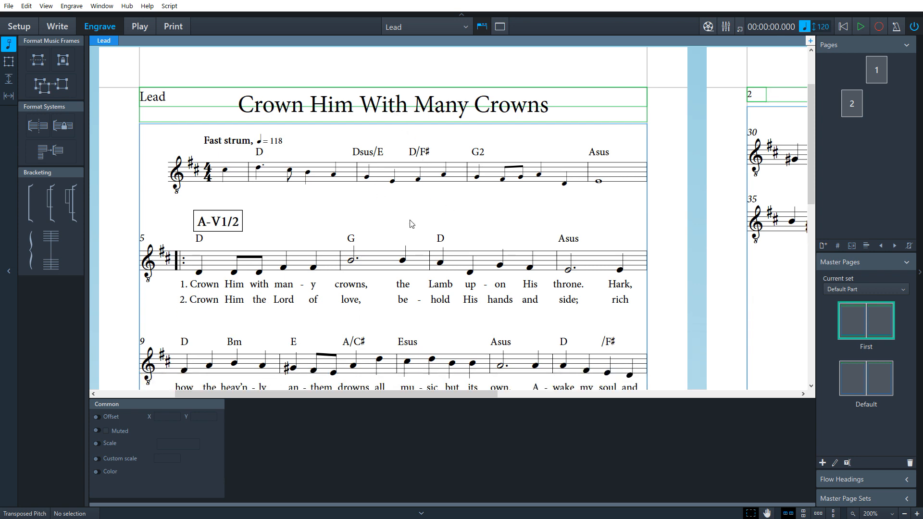
pyautogui.scroll(-5, 411, 223)
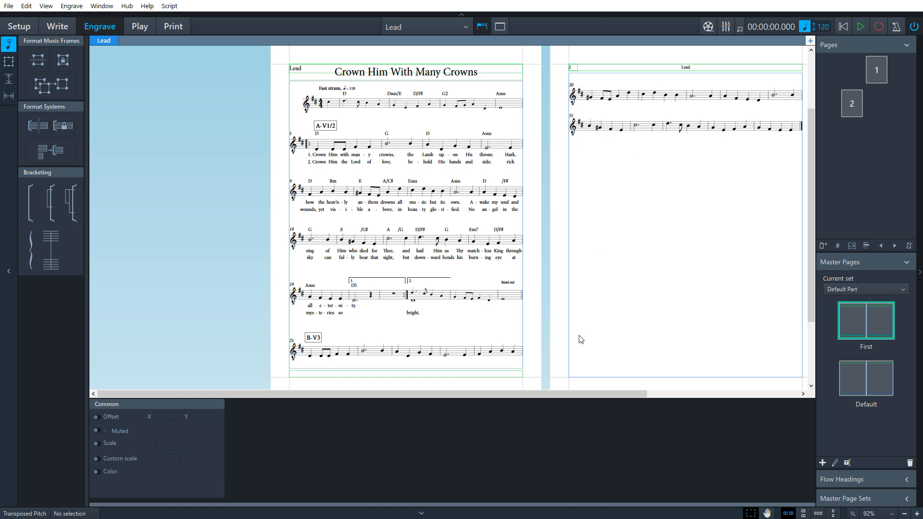
pyautogui.moveTo(575, 394); pyautogui.dragTo(637, 397)
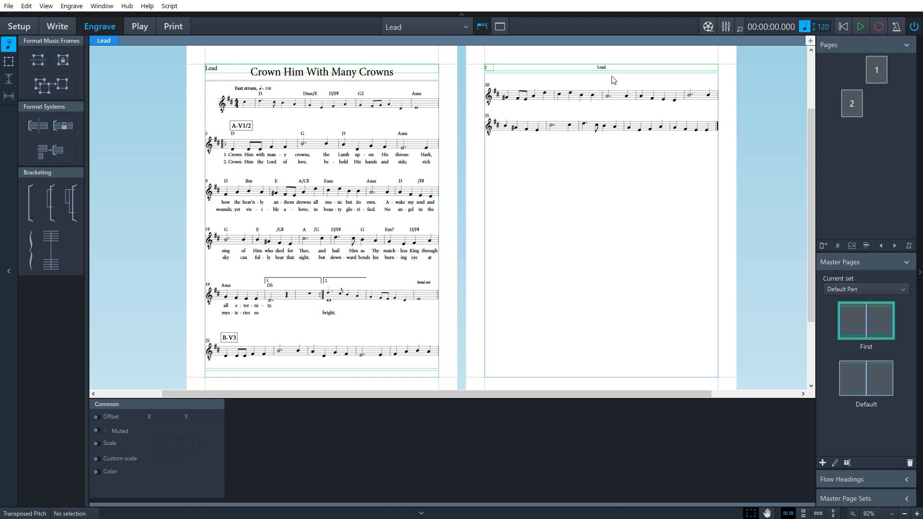
pyautogui.click(873, 75)
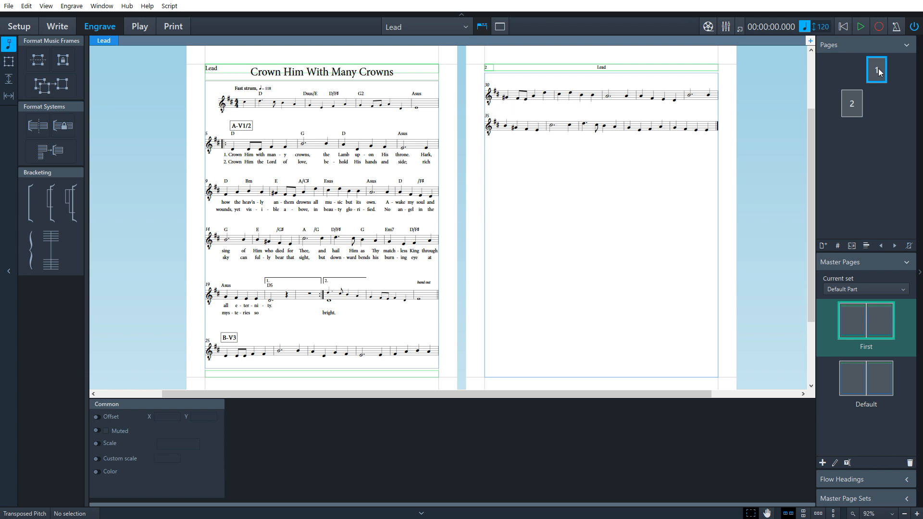
pyautogui.click(852, 105)
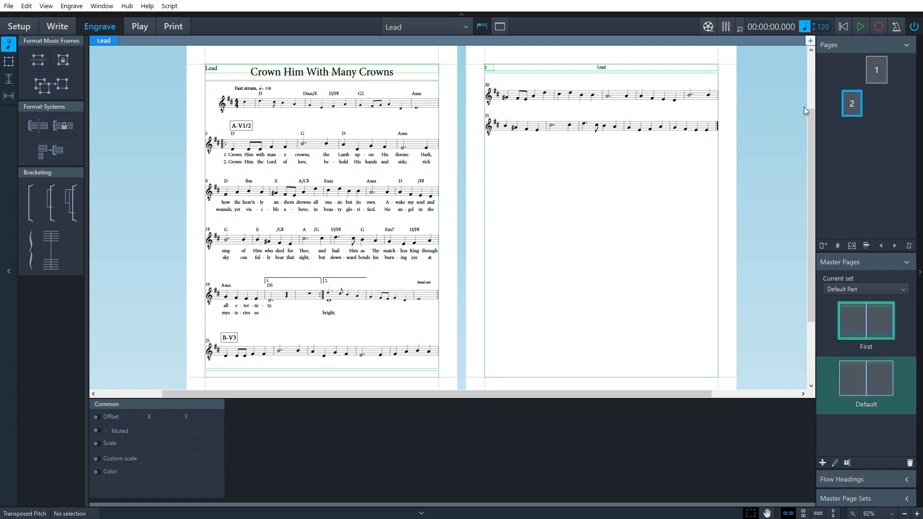
# - Open the Default master page for editing and delete the page number frame in the left page's header
pyautogui.doubleClick(872, 376)
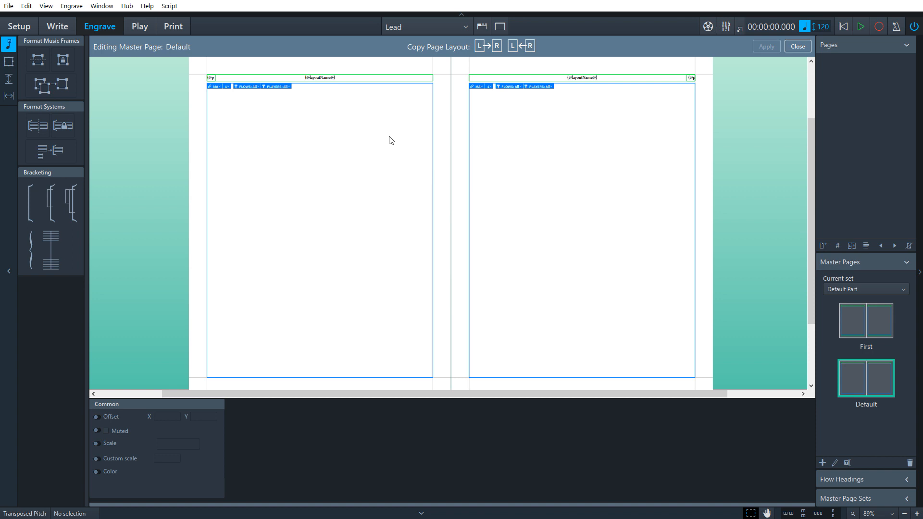
pyautogui.hotkey('ctrl', '=')
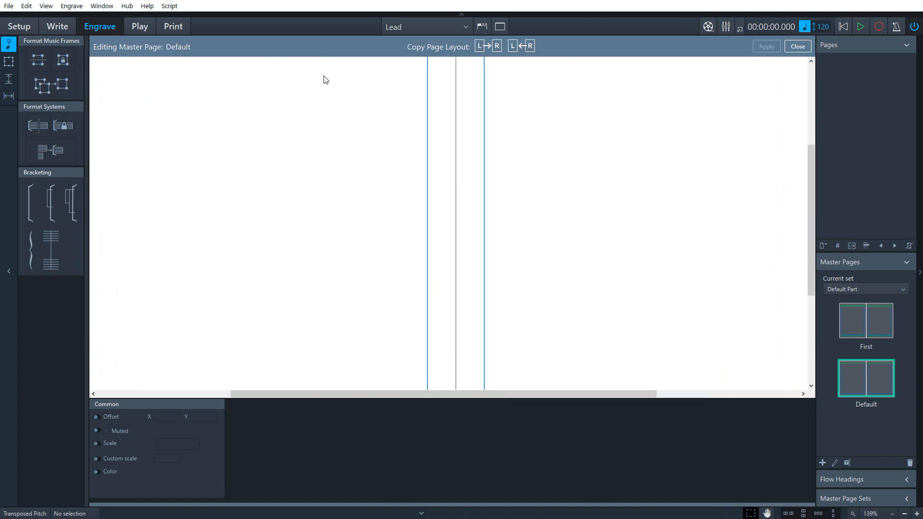
pyautogui.scroll(5, 324, 79)
pyautogui.moveTo(335, 394); pyautogui.dragTo(291, 391)
pyautogui.click(163, 114)
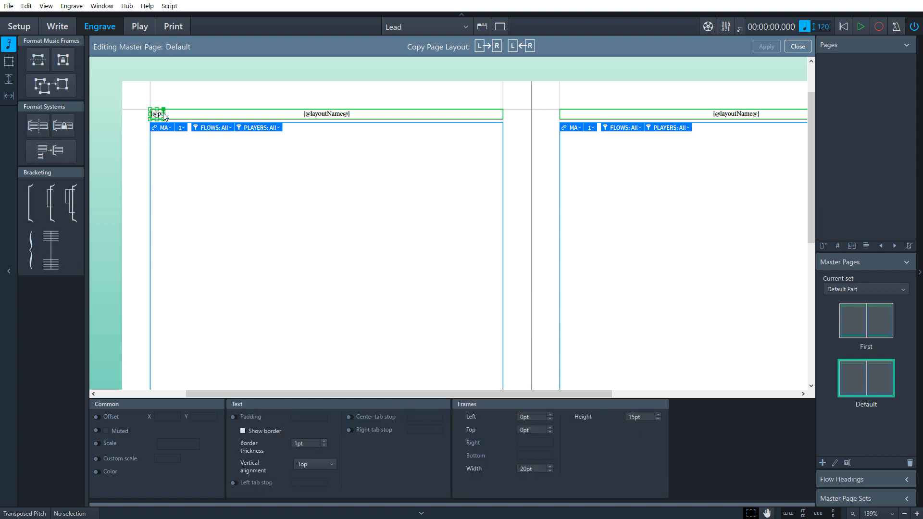
pyautogui.press('Delete')
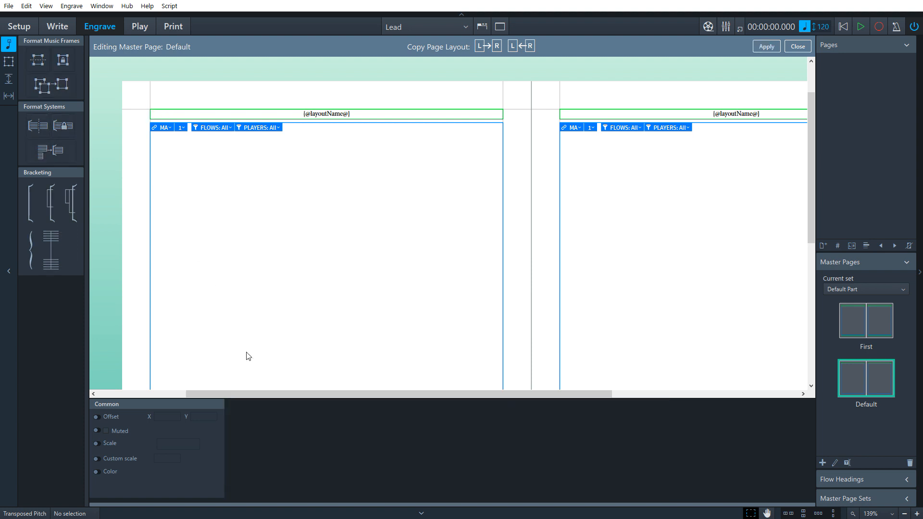
pyautogui.doubleClick(356, 113)
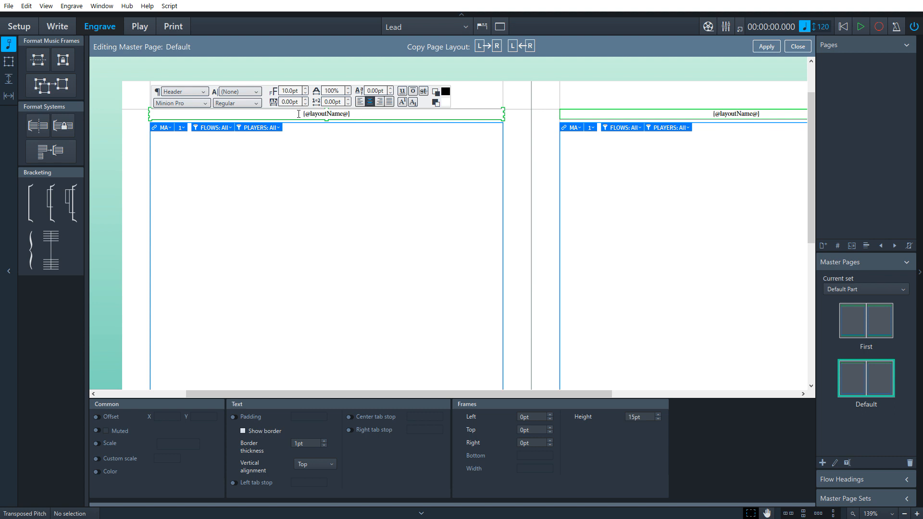
pyautogui.write('{@Projecttitle@} - {@layoutName@}, {@')
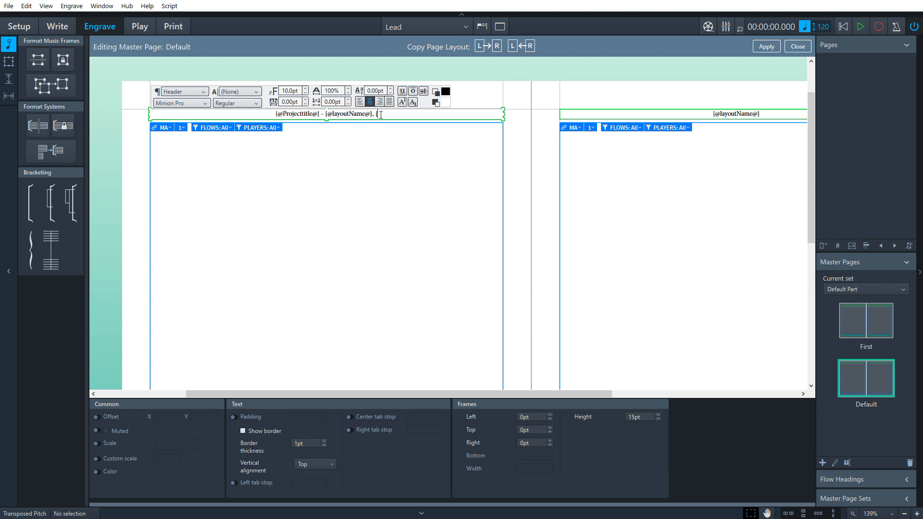
pyautogui.write('pa')
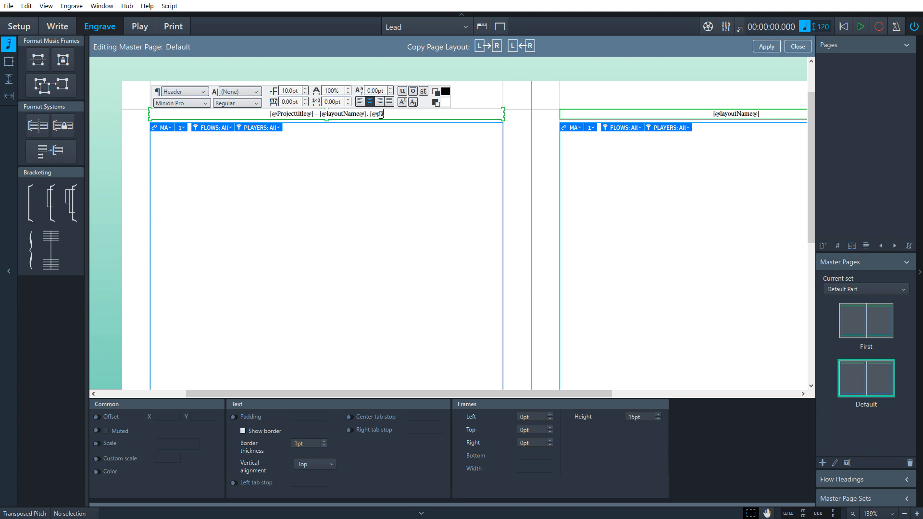
pyautogui.write('ge@}')
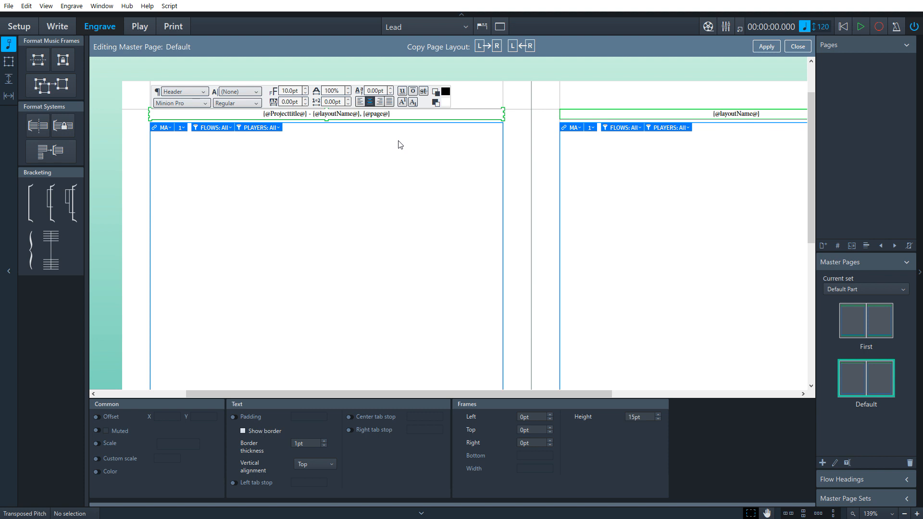
pyautogui.press('Escape')
# - Copy the left page layout to the right page, apply and close the Default master page, and check page 2's header
pyautogui.click(496, 48)
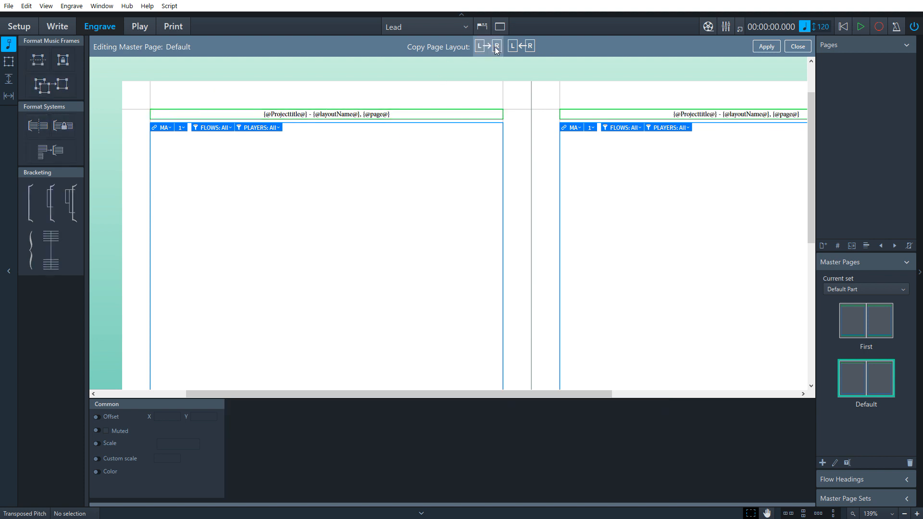
pyautogui.click(769, 47)
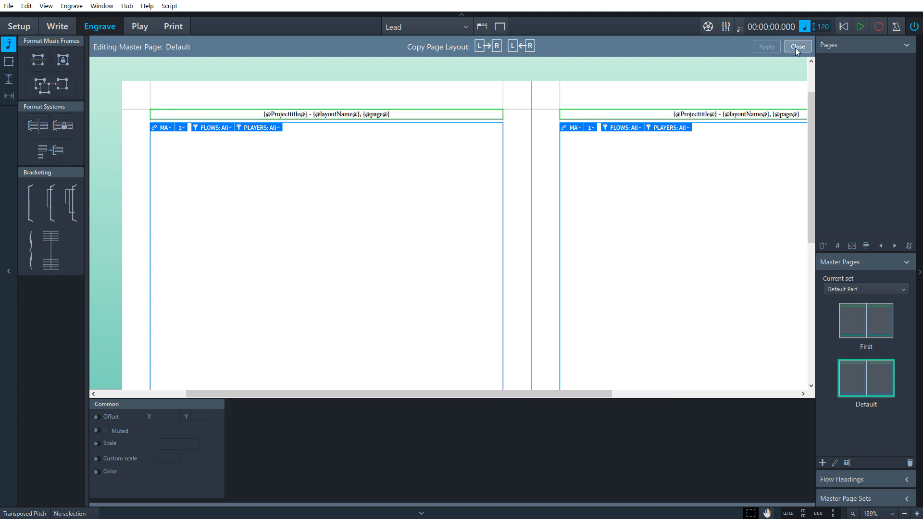
pyautogui.click(796, 46)
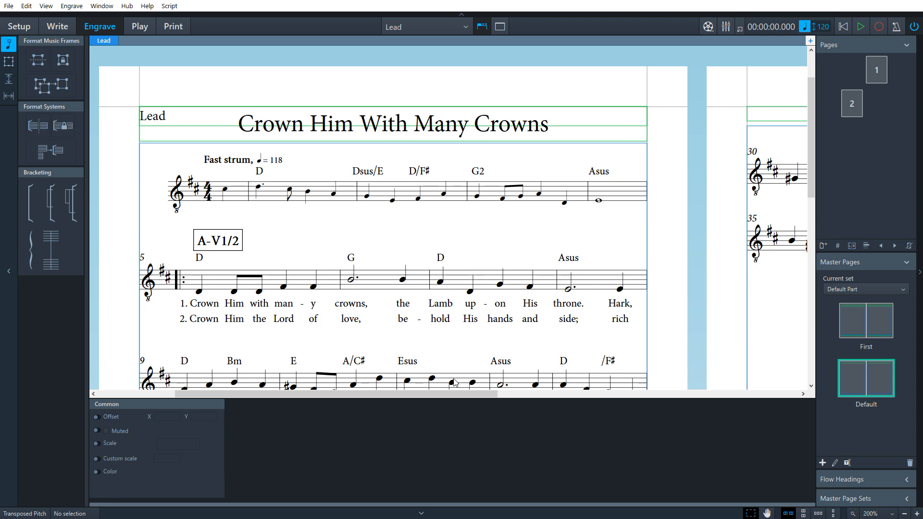
pyautogui.moveTo(463, 394); pyautogui.dragTo(690, 407)
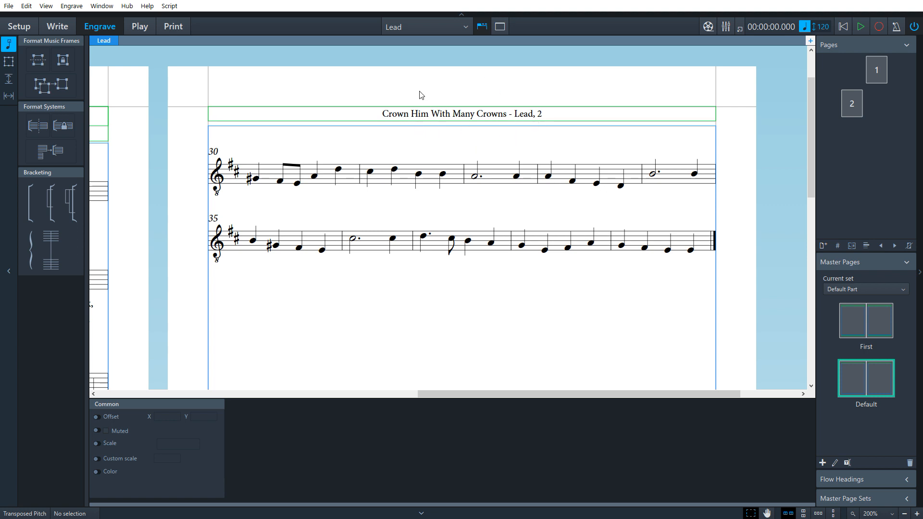
pyautogui.click(19, 27)
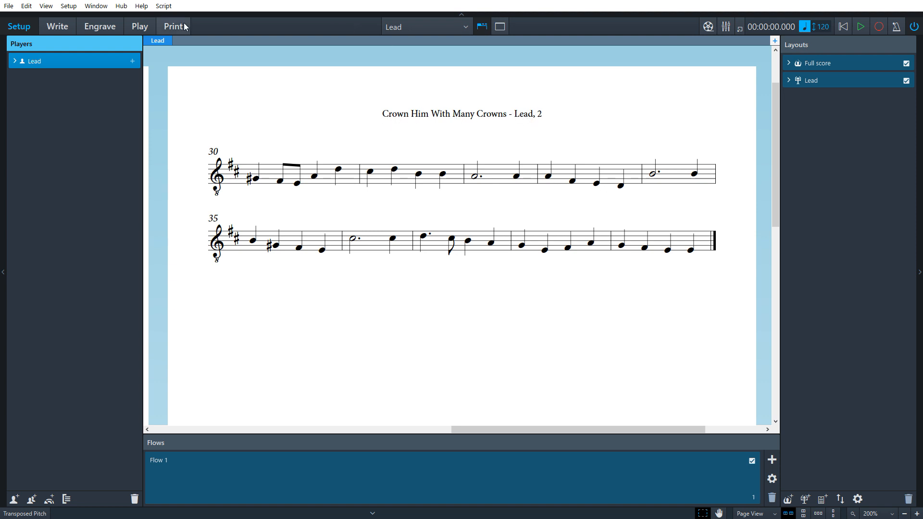
pyautogui.click(98, 28)
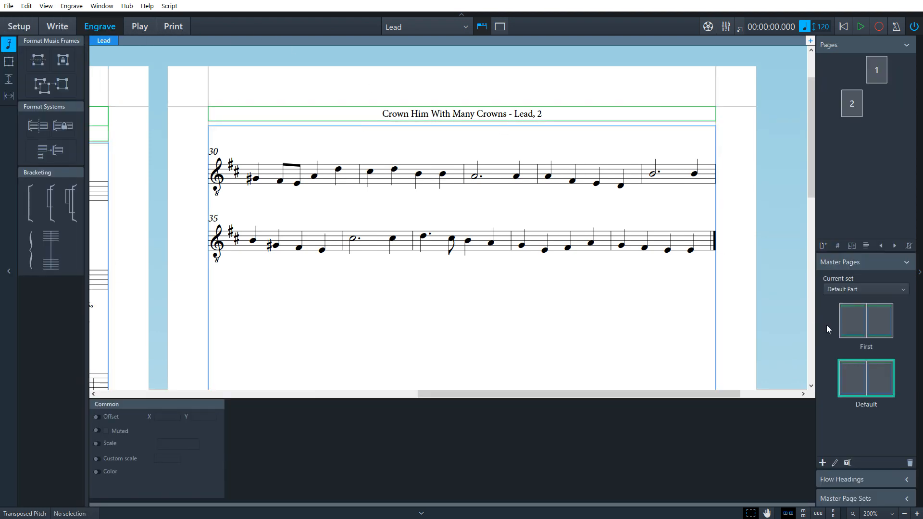
pyautogui.doubleClick(870, 396)
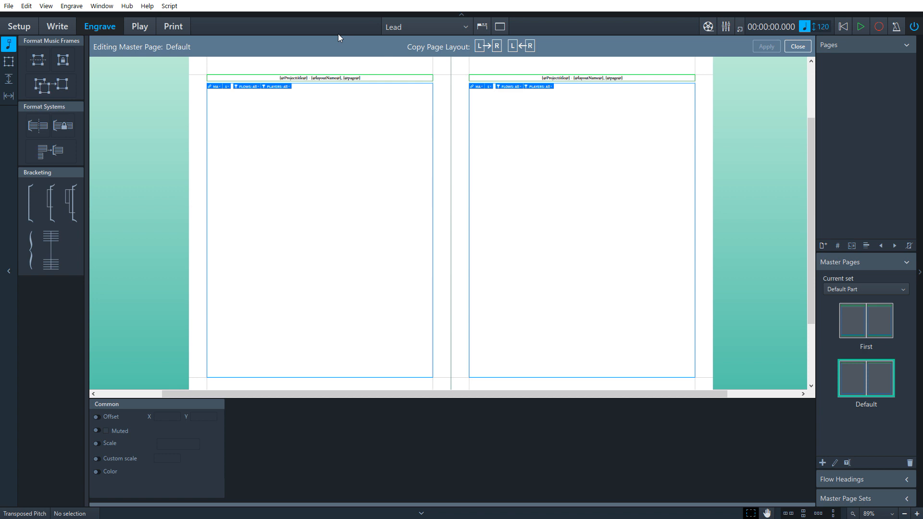
pyautogui.click(344, 78)
pyautogui.press('z')
pyautogui.press('z')
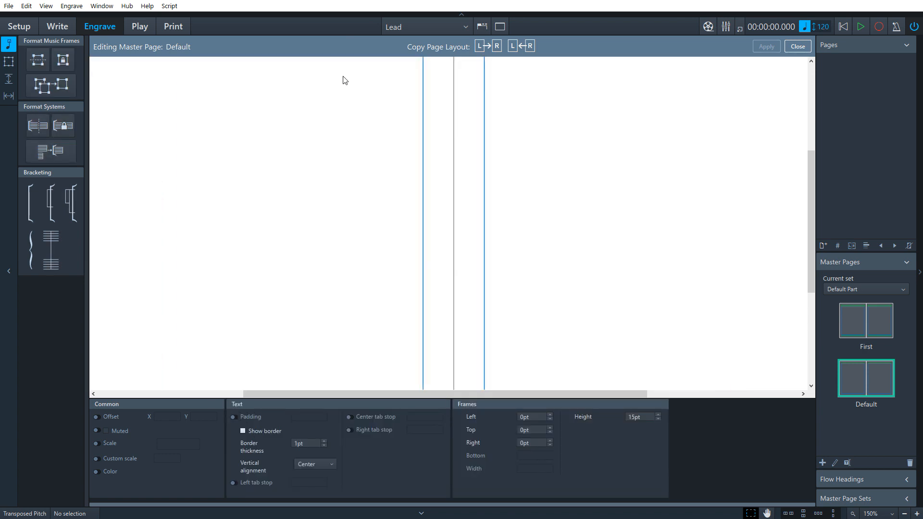
pyautogui.scroll(5, 344, 77)
pyautogui.doubleClick(271, 179)
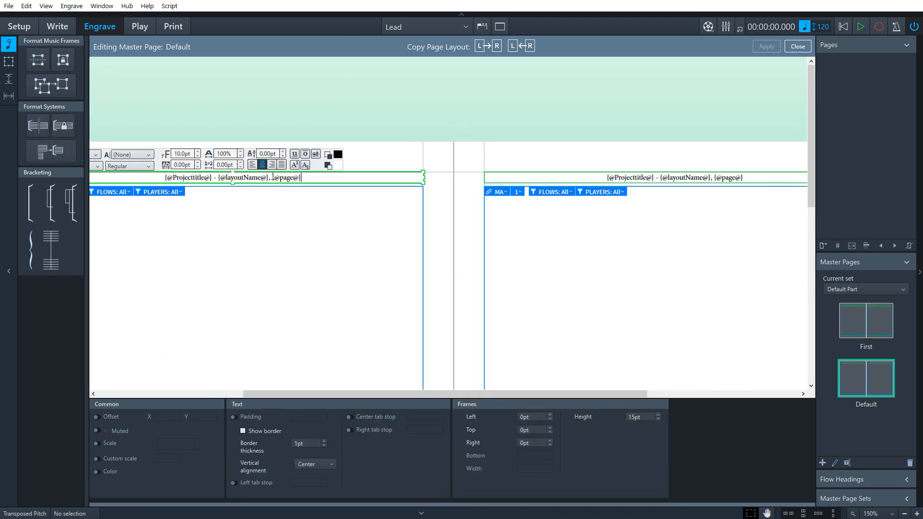
pyautogui.write('p.')
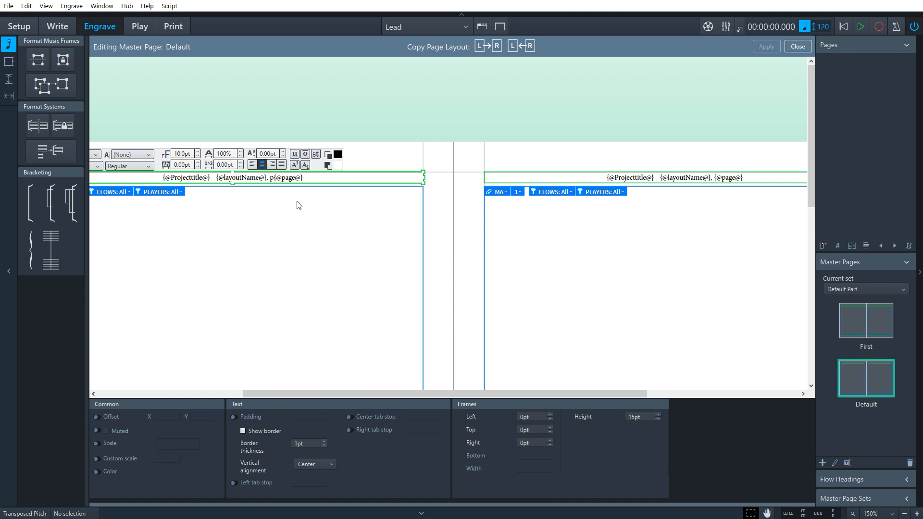
pyautogui.press('Escape')
# - Copy the revised left header layout to the right page, save and close the master page, and view page 2
pyautogui.press('Escape')
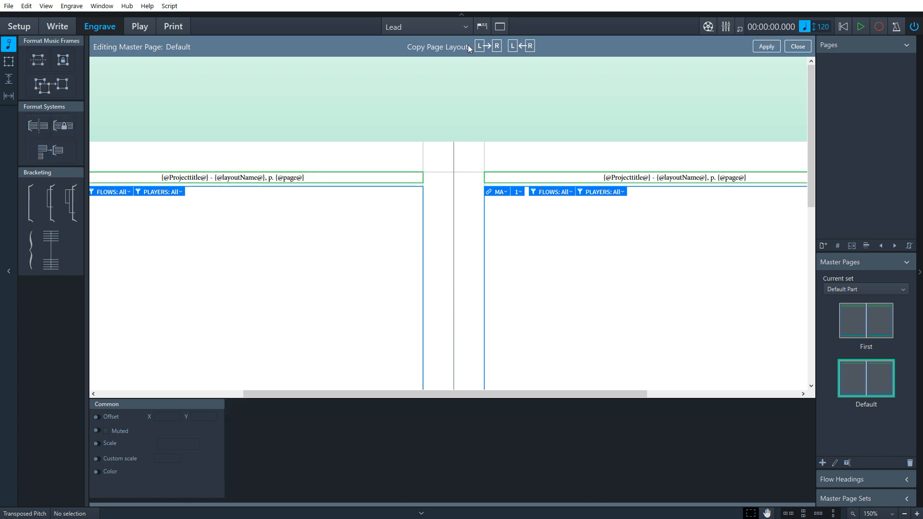
pyautogui.click(796, 47)
pyautogui.moveTo(472, 395); pyautogui.dragTo(694, 394)
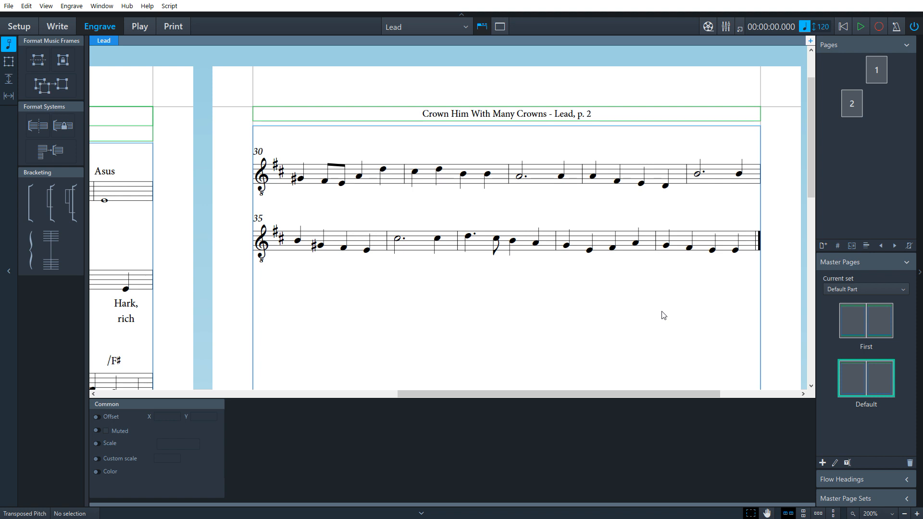
# - Switch to Print mode, select the Lead layout and set its output to a PDF graphics export
pyautogui.click(177, 30)
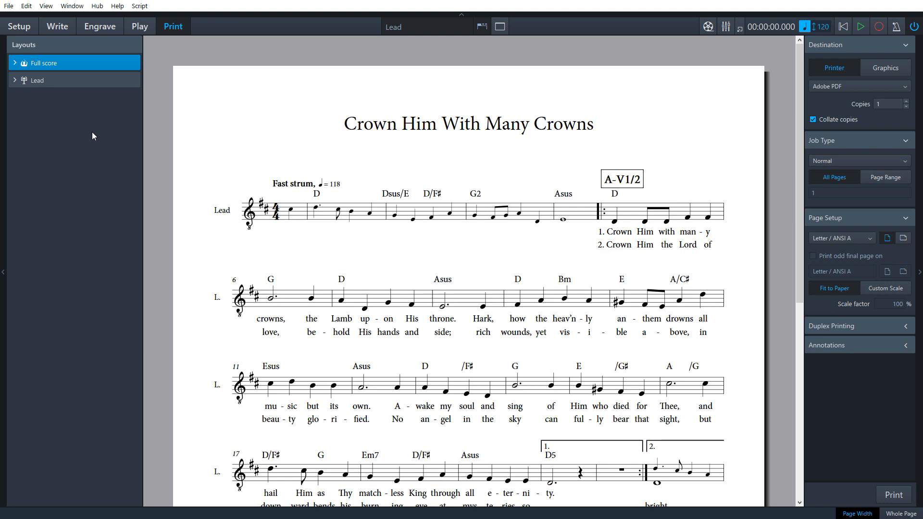
pyautogui.click(72, 80)
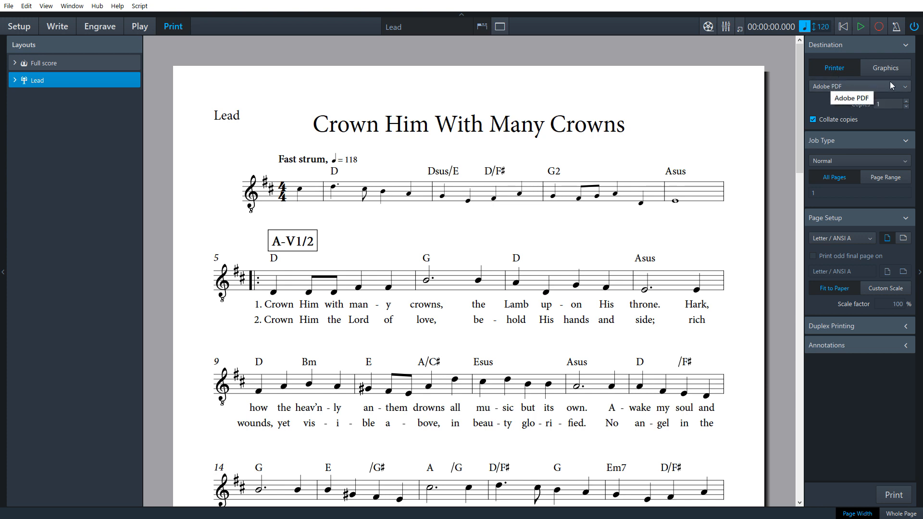
pyautogui.click(888, 68)
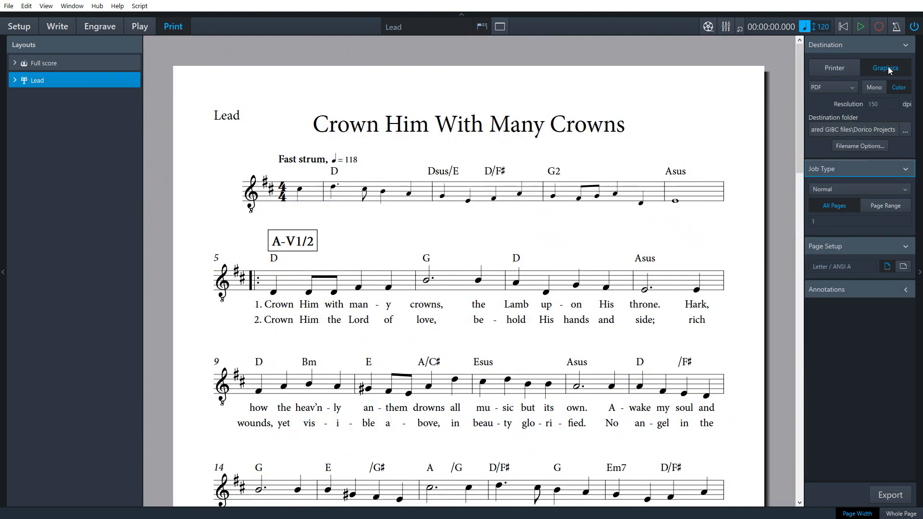
pyautogui.click(852, 88)
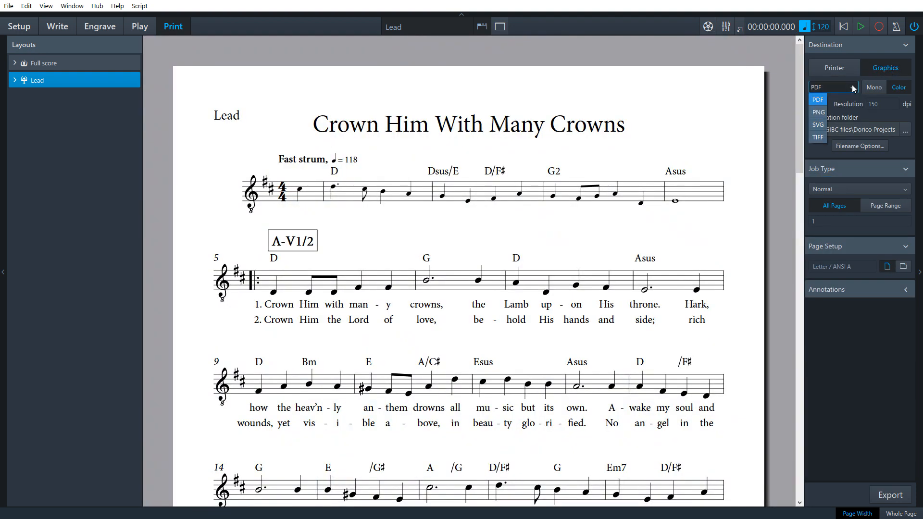
pyautogui.click(818, 100)
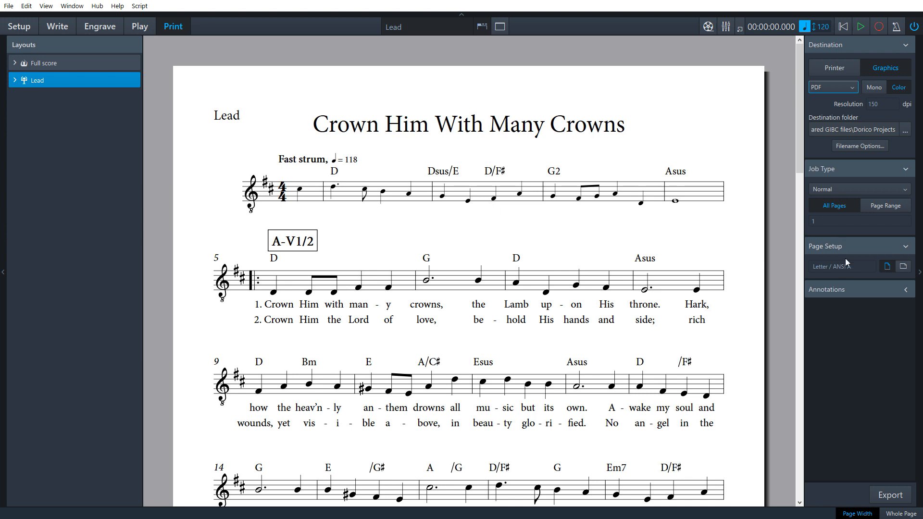
# - Replace the PDF export filename recipe with the project filename and layout name joined by an underscore, $f_$l
pyautogui.click(860, 146)
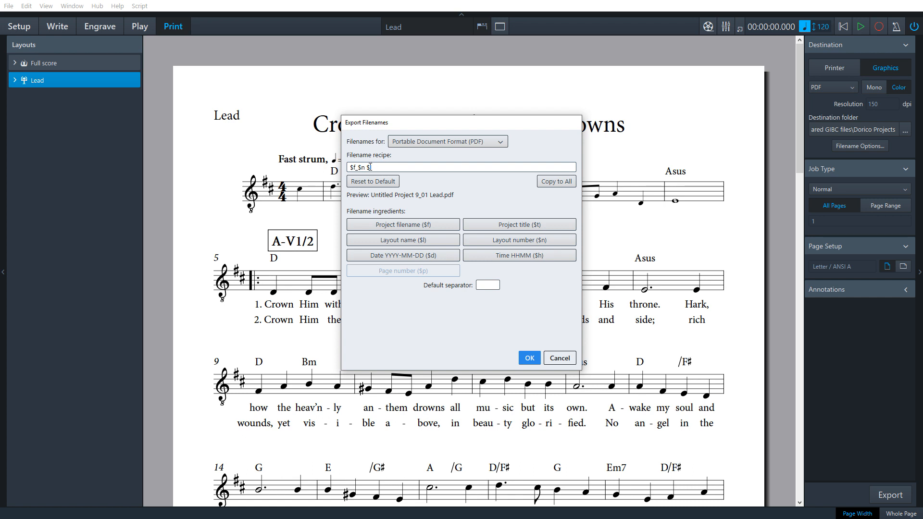
pyautogui.moveTo(384, 167); pyautogui.dragTo(345, 165)
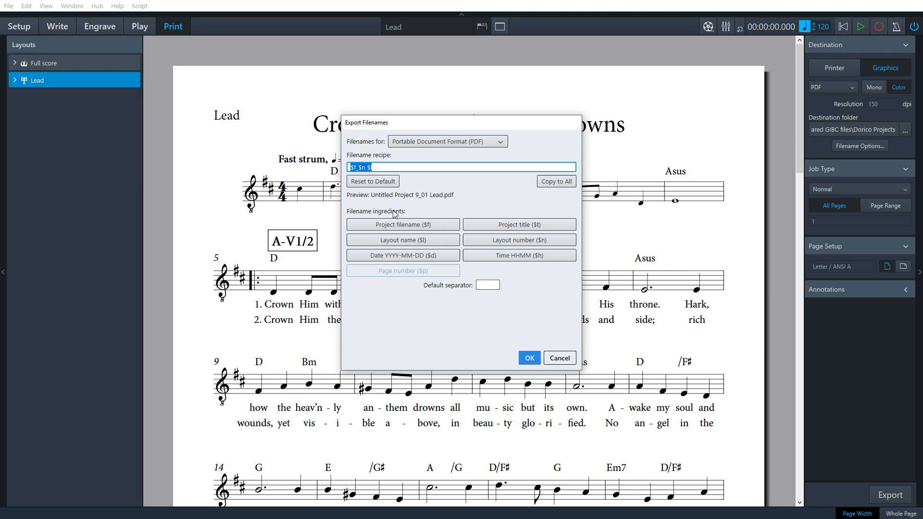
pyautogui.press('BackSpace')
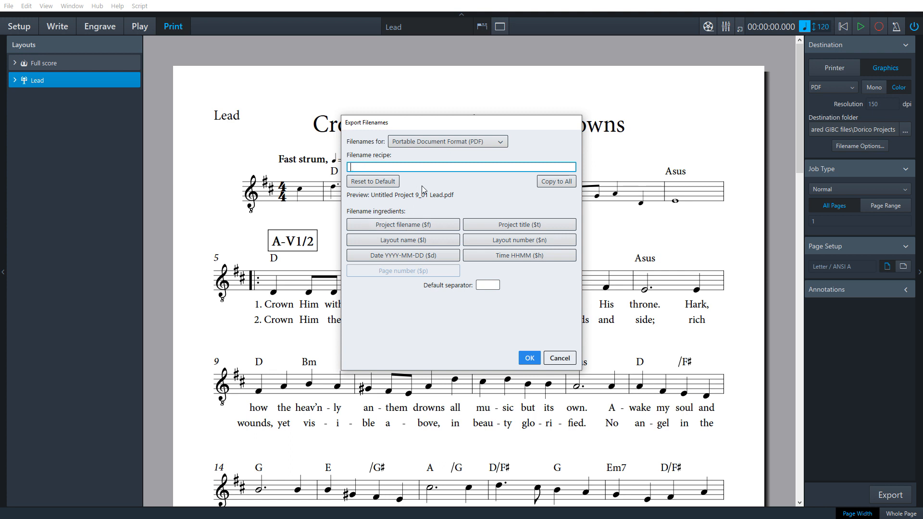
pyautogui.click(415, 226)
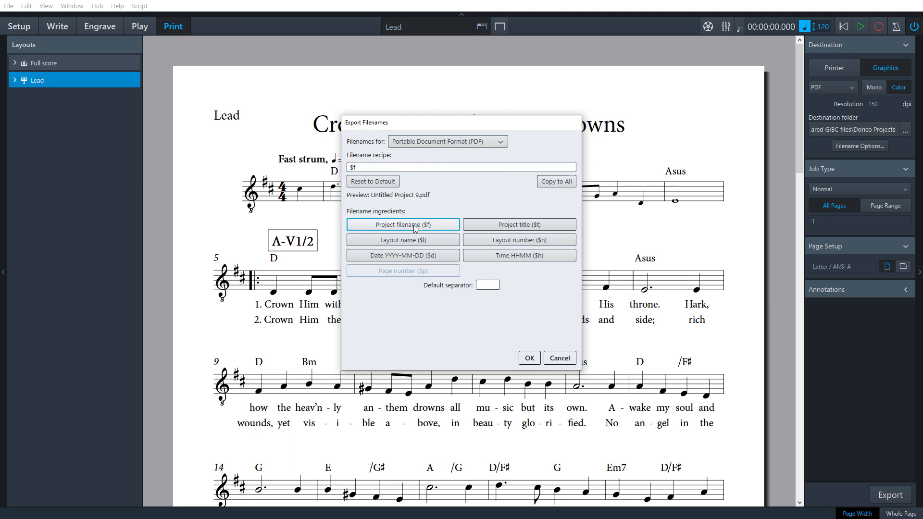
pyautogui.click(377, 167)
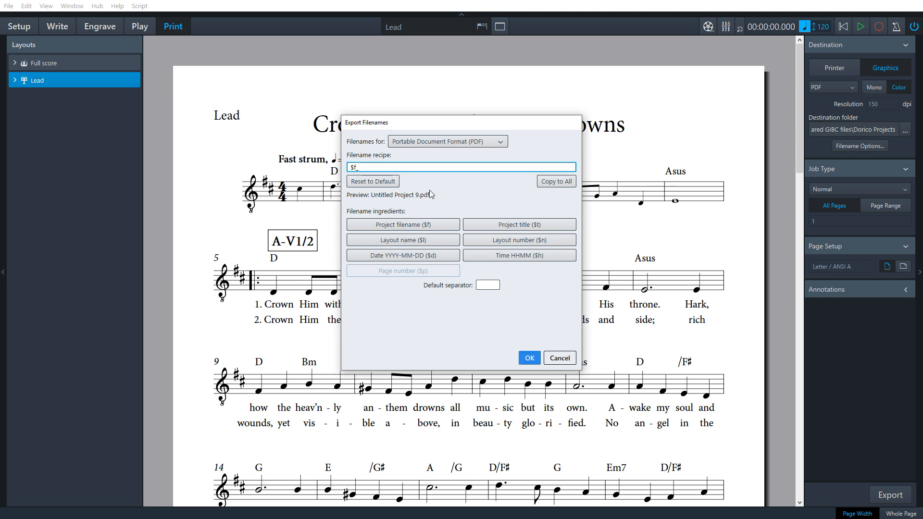
pyautogui.click(437, 241)
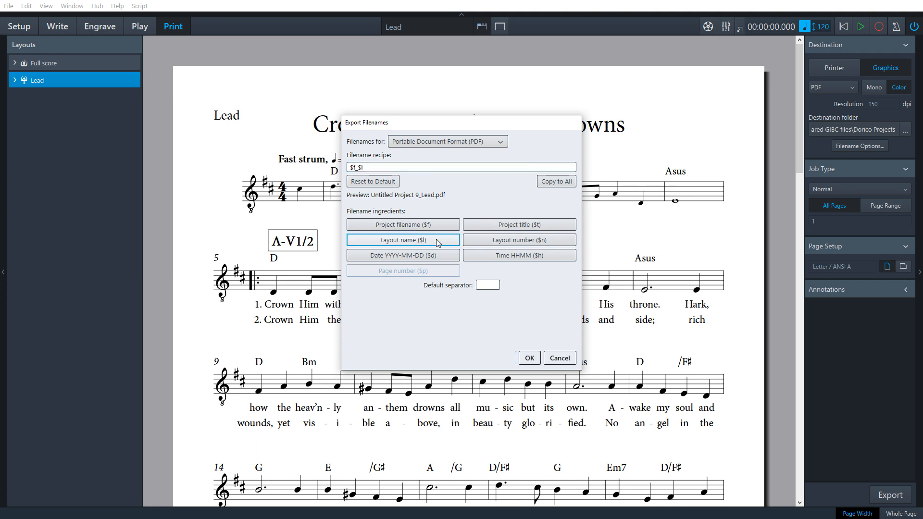
# - Change the ending of the filename recipe to layout number, space and layout name, making it $f_$n $l
pyautogui.click(368, 168)
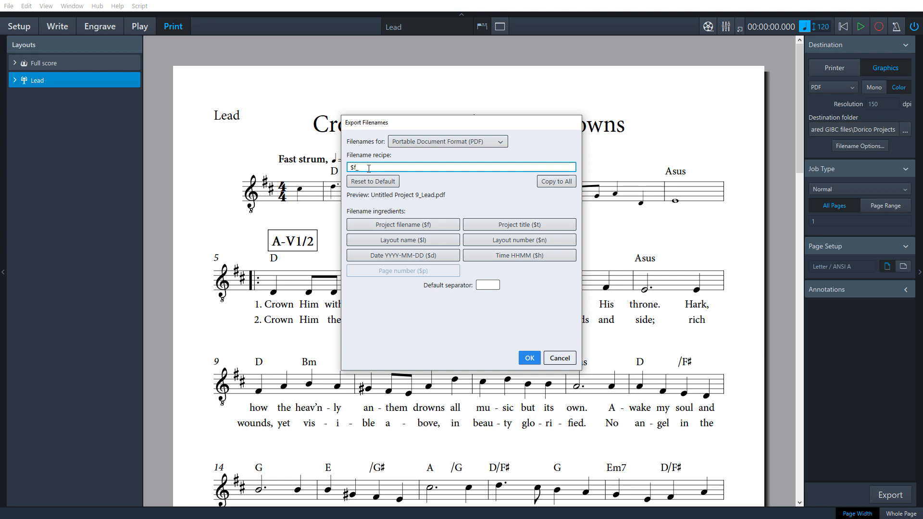
pyautogui.click(486, 243)
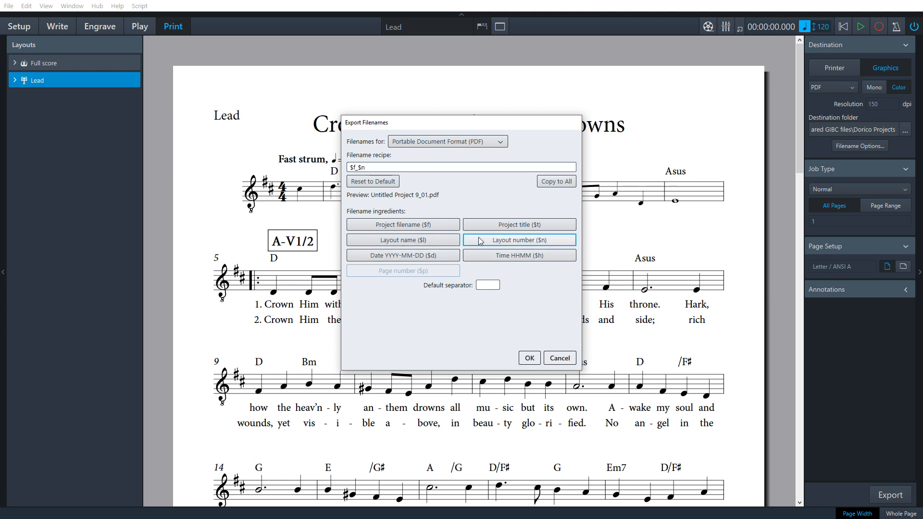
pyautogui.click(382, 168)
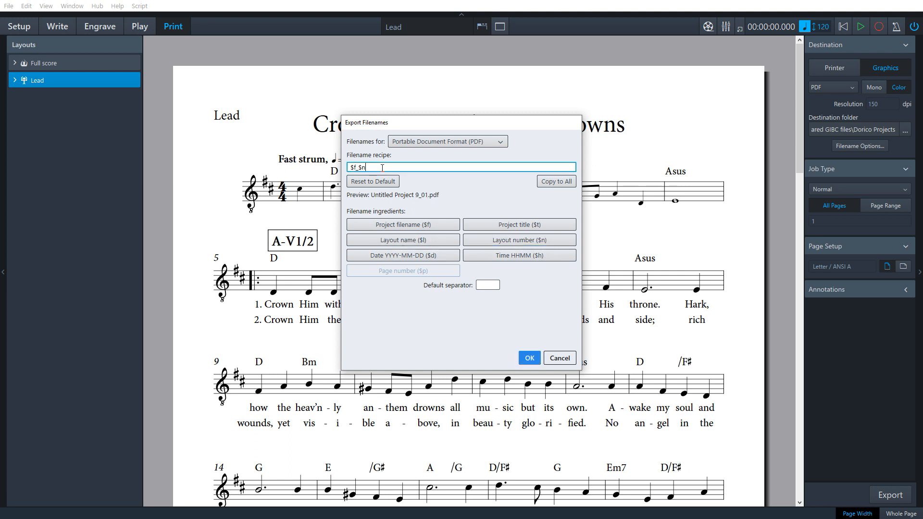
pyautogui.click(403, 243)
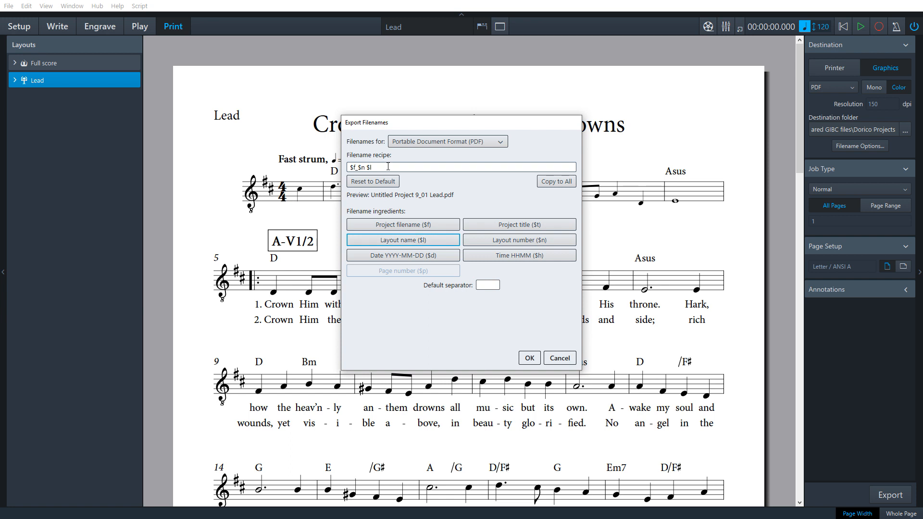
# - Accept the export filename settings and expand the Lead layout's details in Setup mode
pyautogui.click(529, 358)
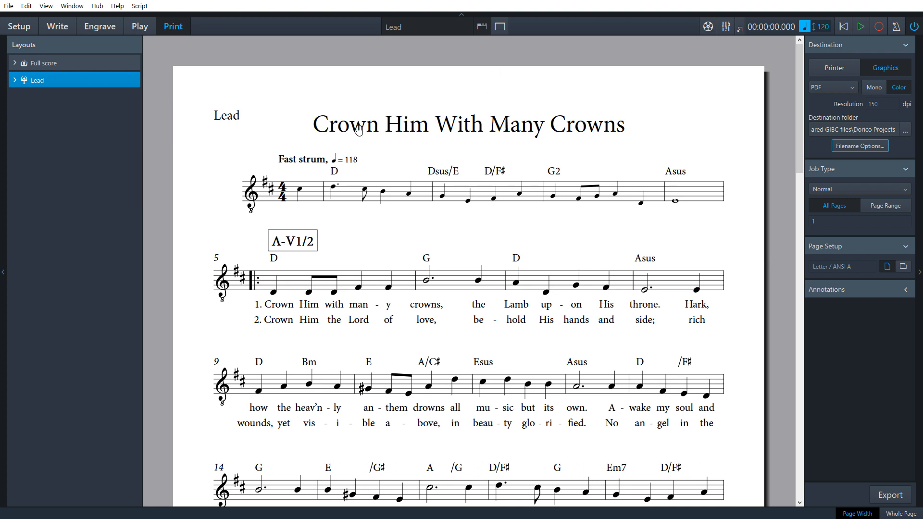
pyautogui.click(20, 27)
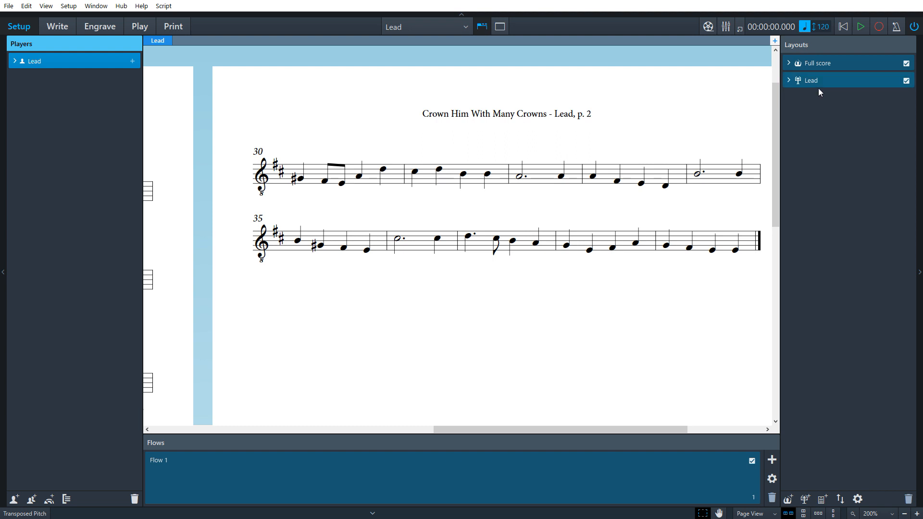
pyautogui.click(793, 80)
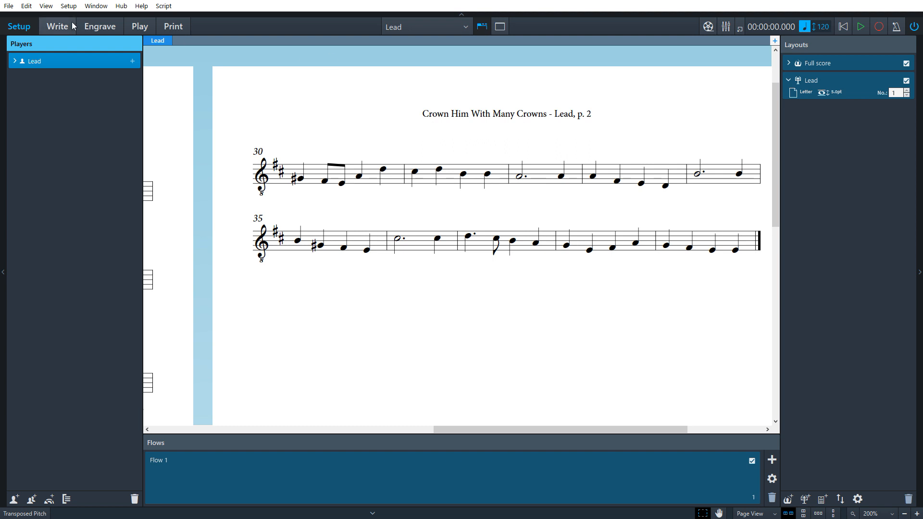
# - Delete all the music from the flow in Write mode, leaving an empty staff
pyautogui.click(57, 26)
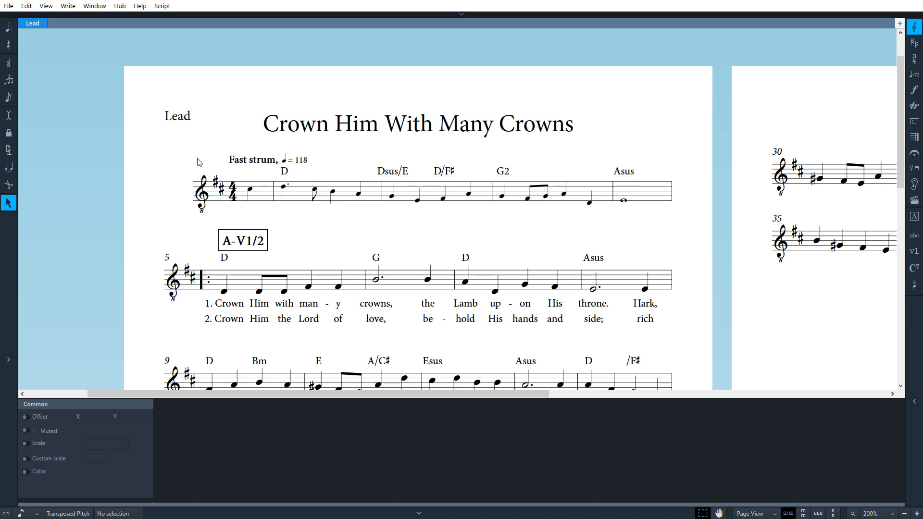
pyautogui.hotkey('ctrl', 'a')
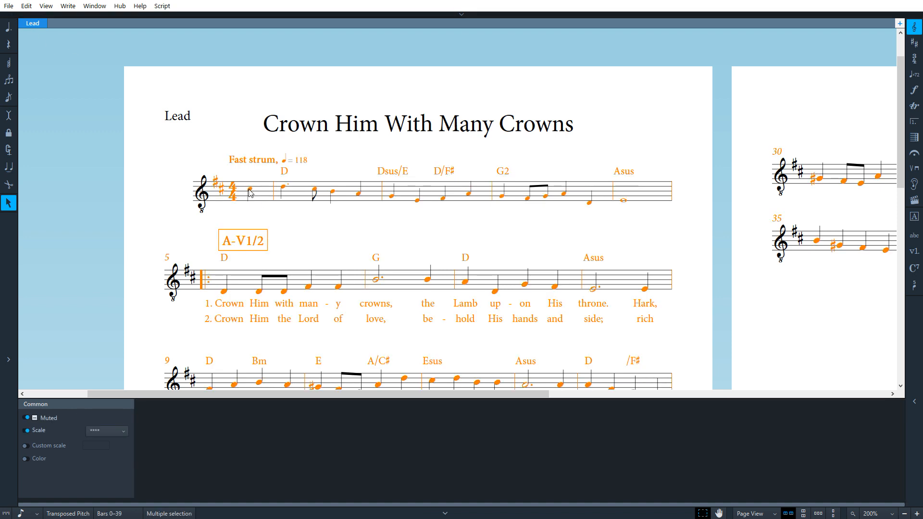
pyautogui.hotkey('ctrl', 'BackSpace')
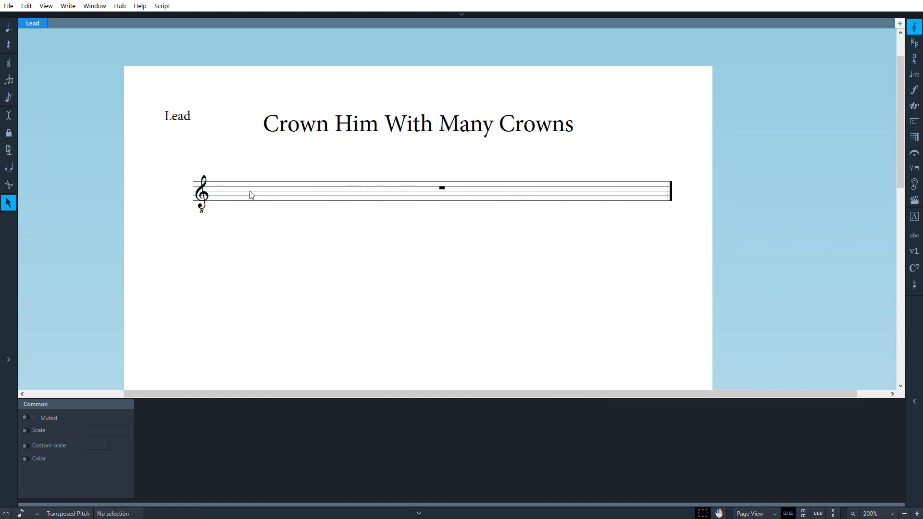
# - Change the project's title to "Title" in the Project Info
pyautogui.click(8, 6)
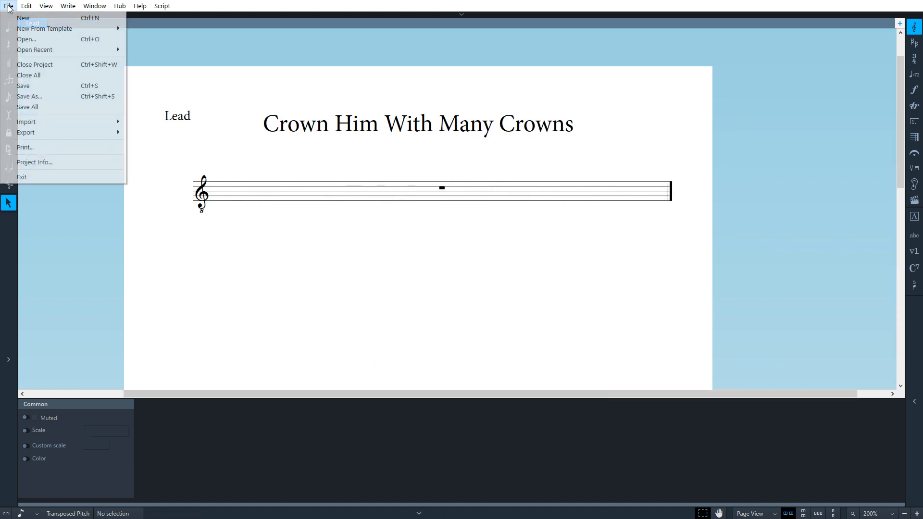
pyautogui.click(49, 163)
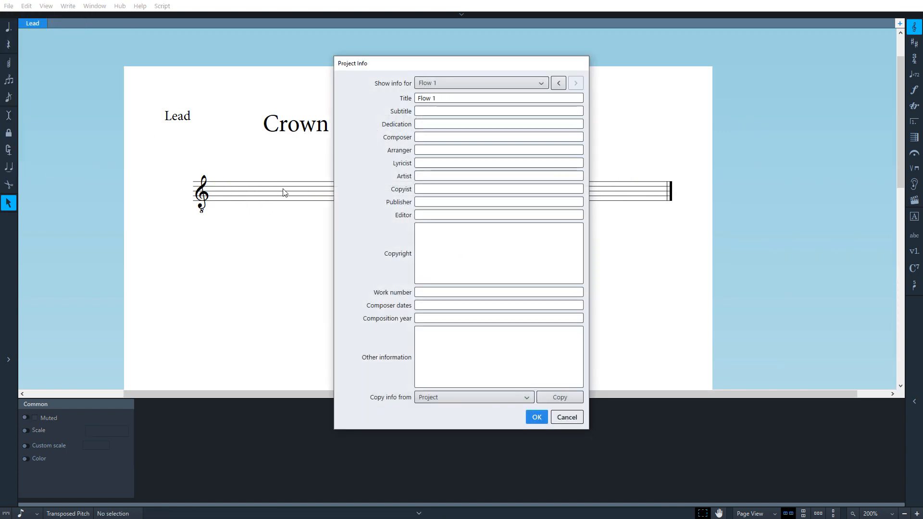
pyautogui.click(459, 83)
pyautogui.click(437, 96)
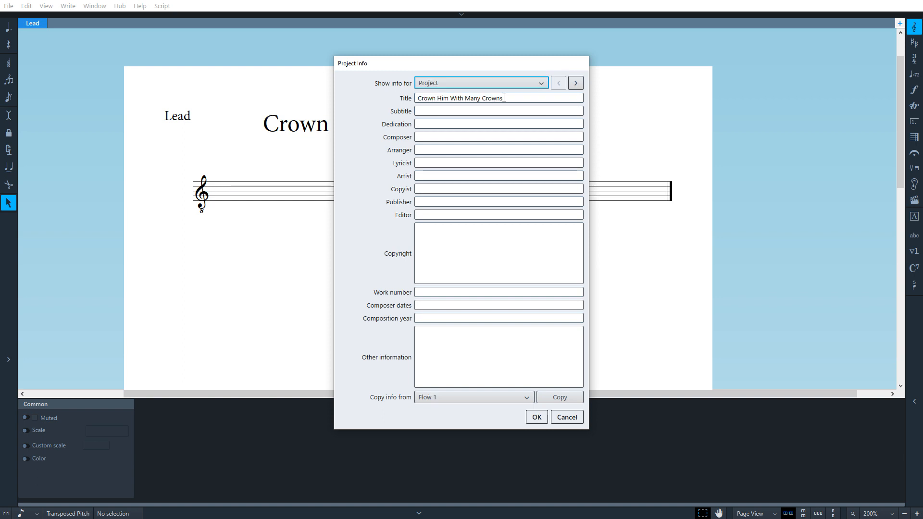
pyautogui.moveTo(503, 98); pyautogui.dragTo(416, 96)
pyautogui.write('Ti')
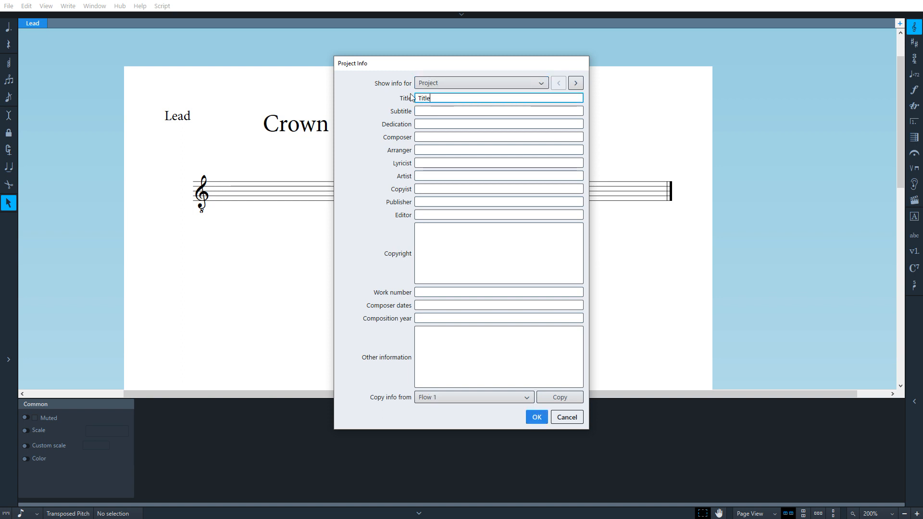
pyautogui.write('tle')
pyautogui.press('Return')
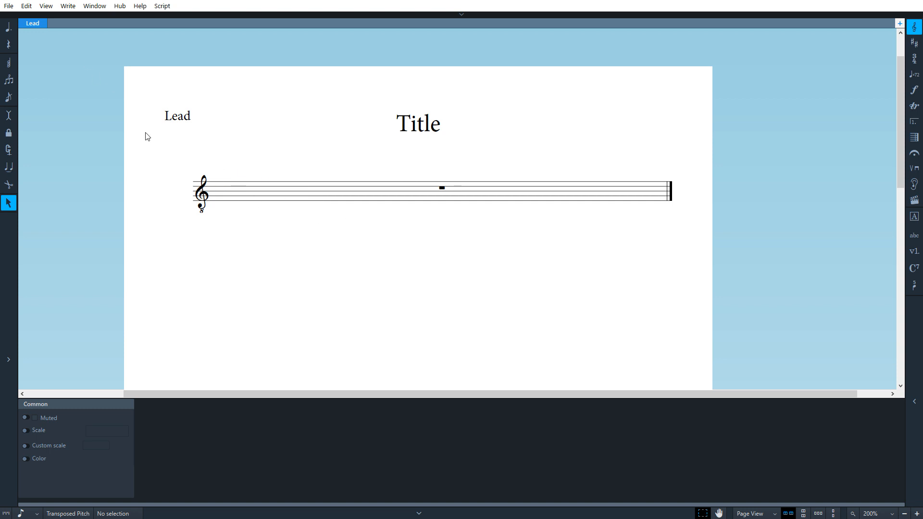
# - Show the empty Lead layout in Galley View and return to Setup mode
pyautogui.hotkey('ctrl', 'alt', '2')
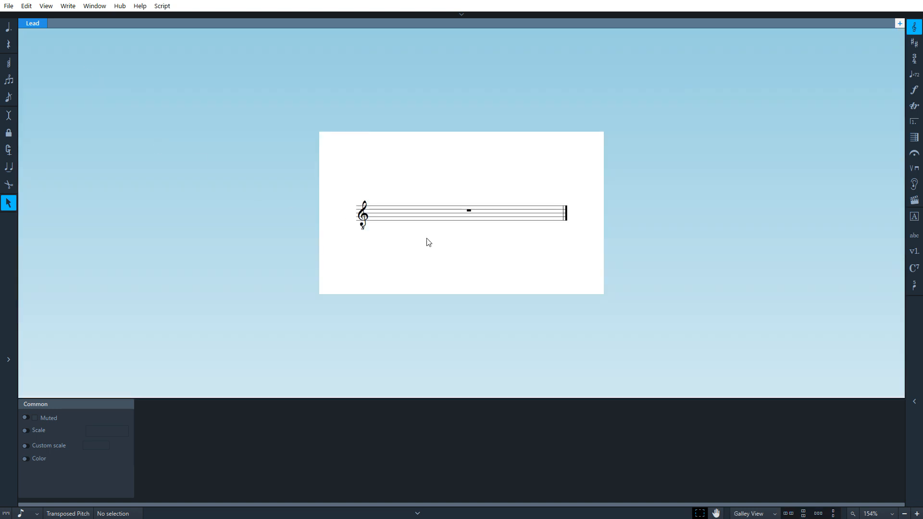
pyautogui.click(469, 211)
pyautogui.press('Escape')
pyautogui.hotkey('ctrl', '1')
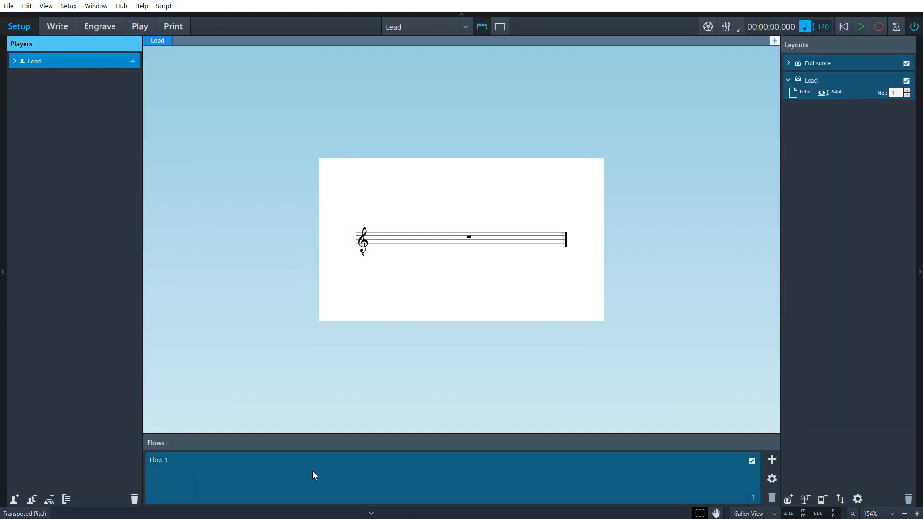